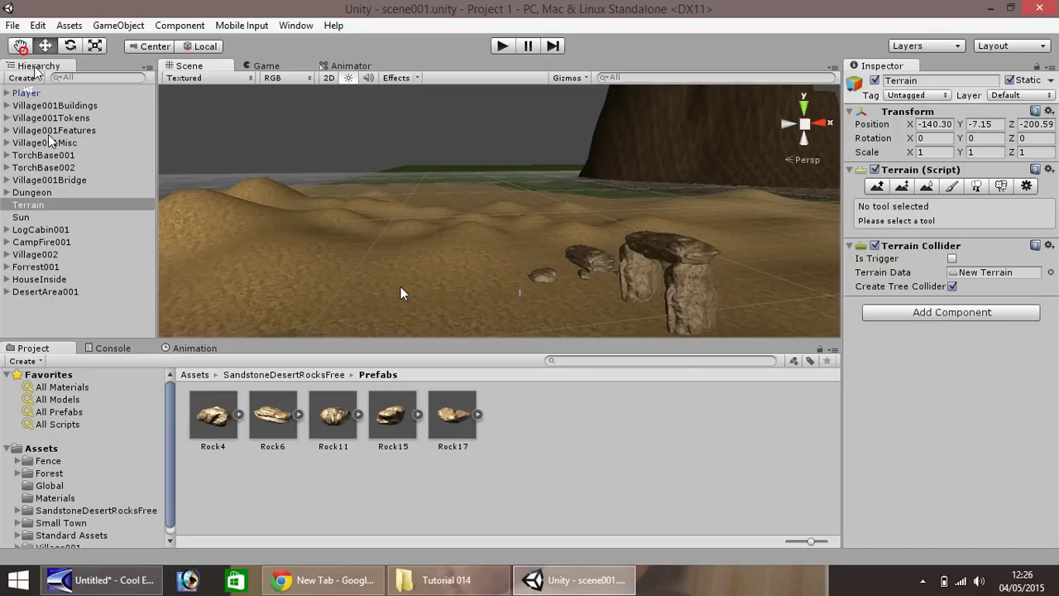
Create a cube beside the desert terrain and move it along X to about -139, at the terrain's edge
middle_drag(401, 293, 440, 279)
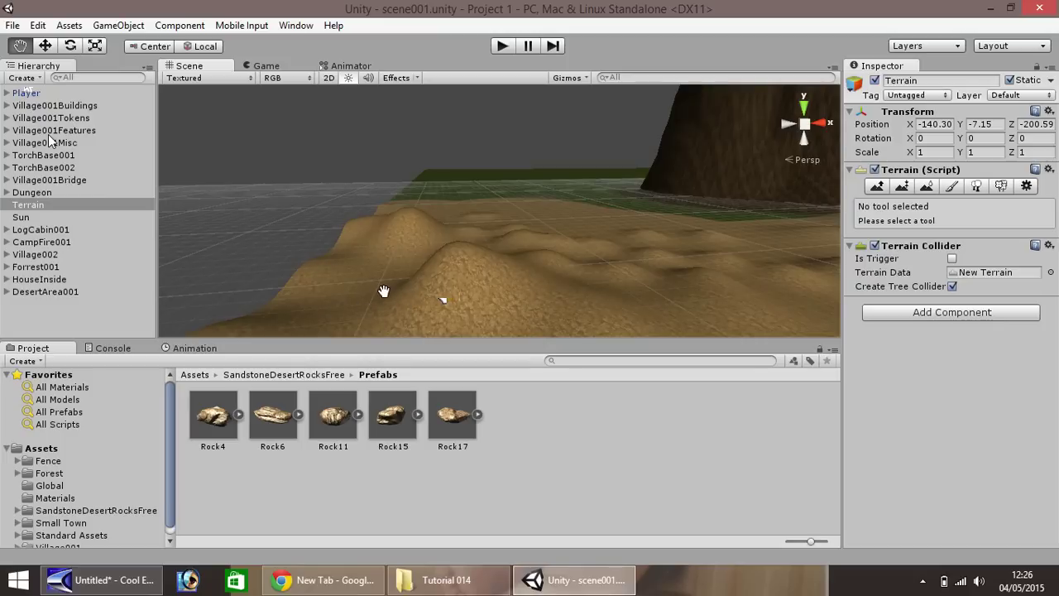
drag(476, 297, 438, 279)
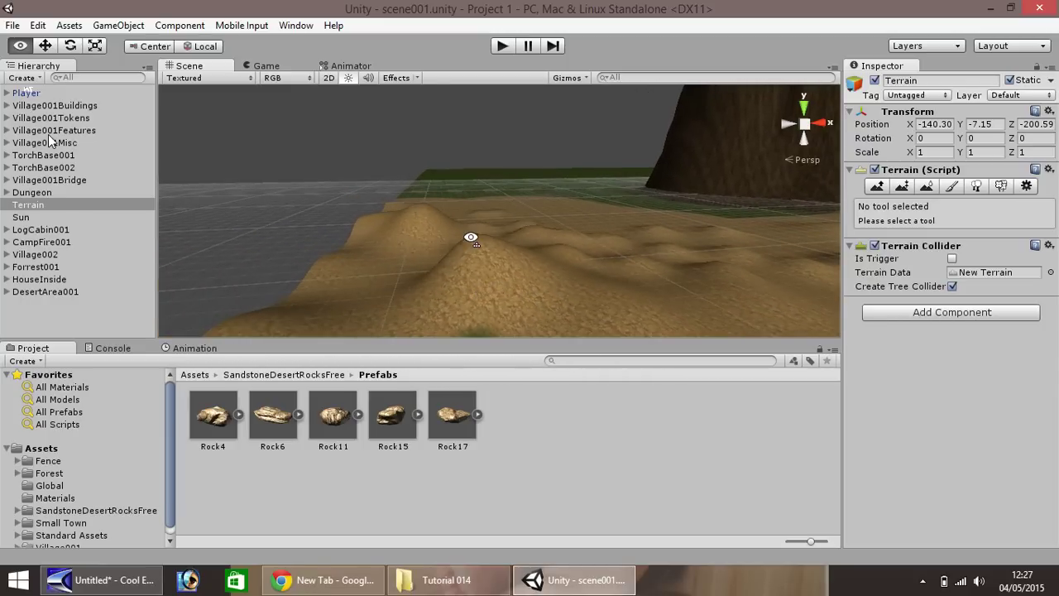
alt+drag(471, 238, 635, 172)
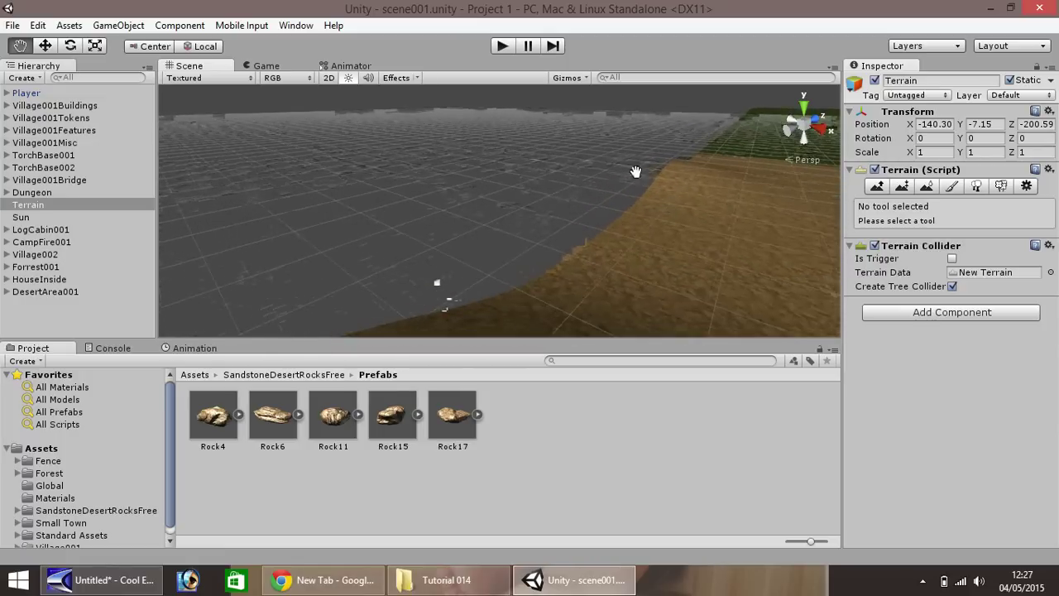
alt+drag(536, 237, 688, 234)
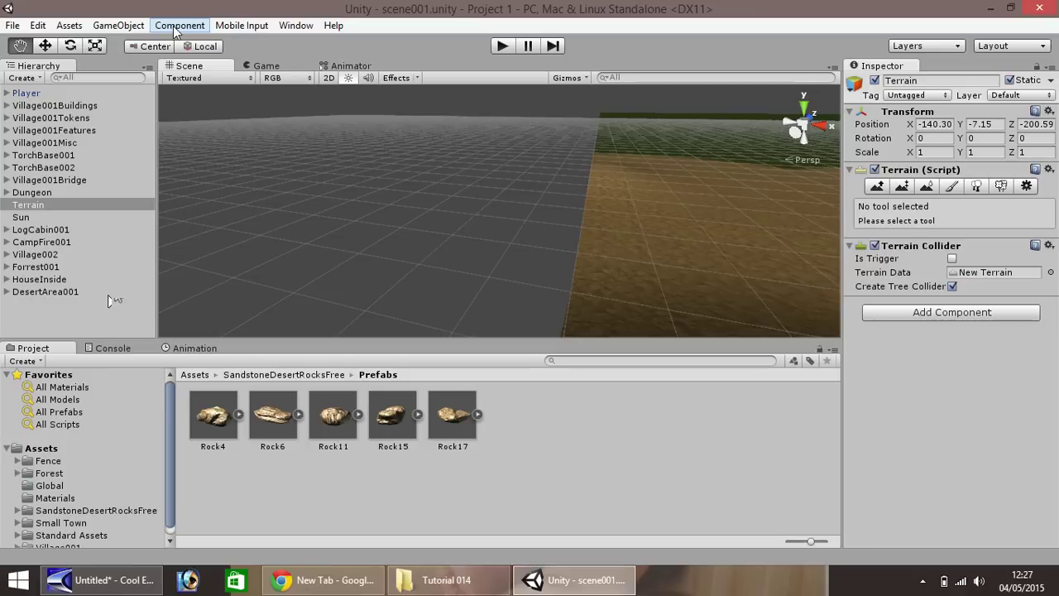
click(113, 26)
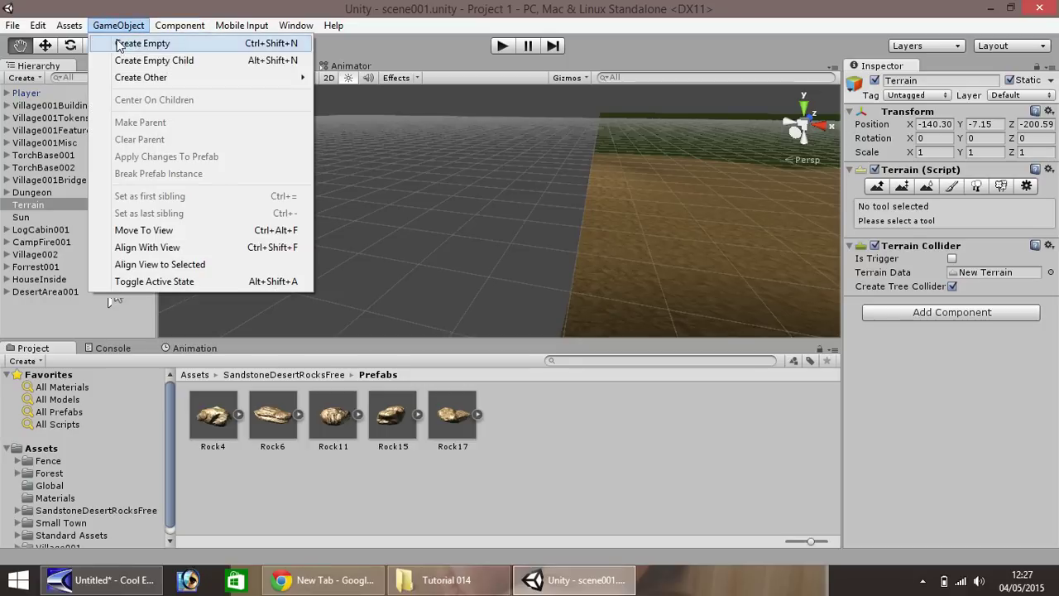
mouse_move(163, 80)
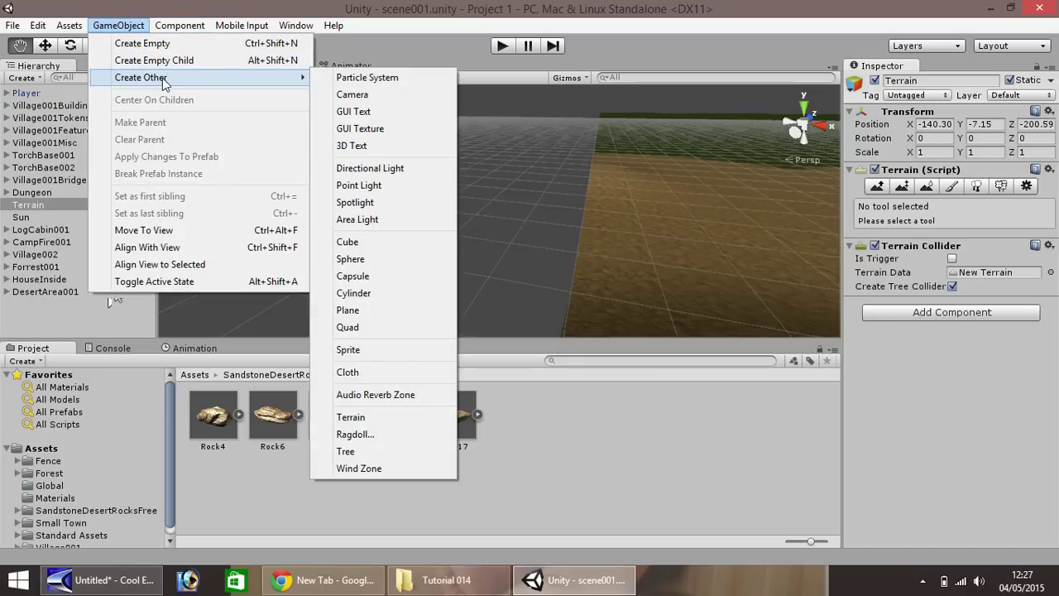
click(351, 243)
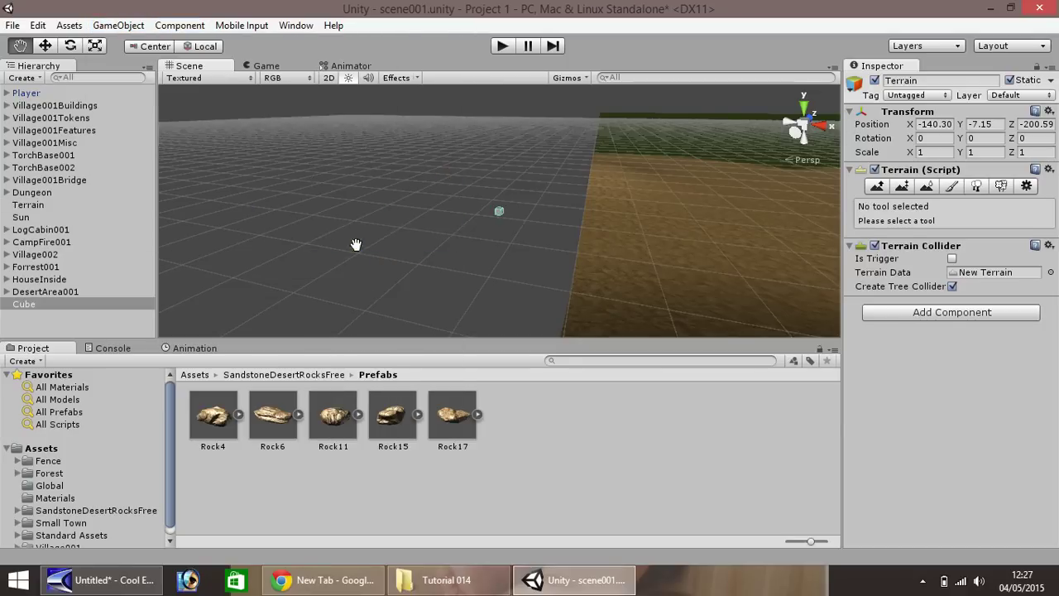
key(w)
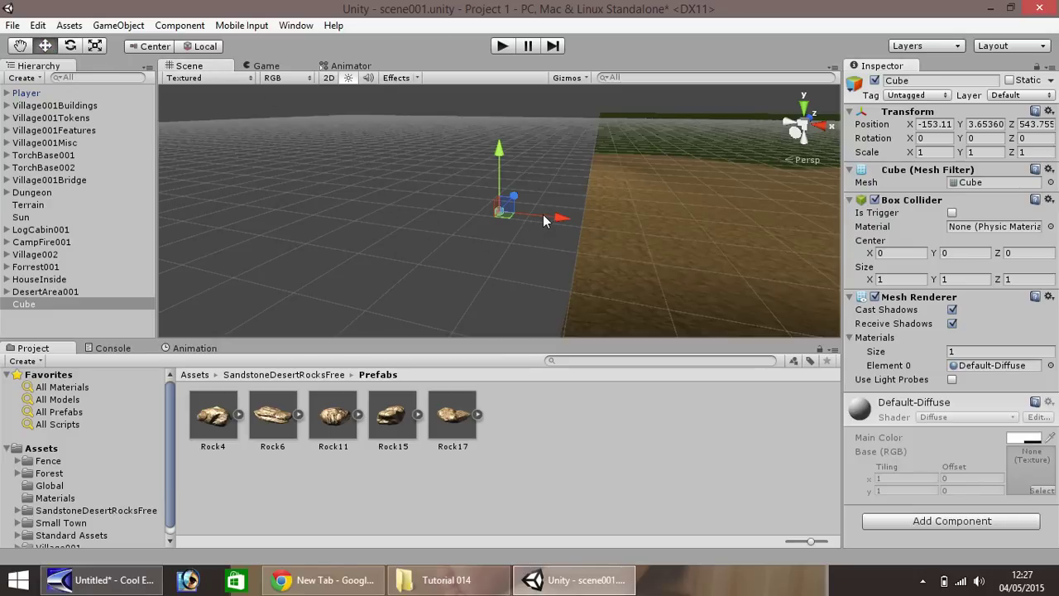
drag(543, 215, 621, 230)
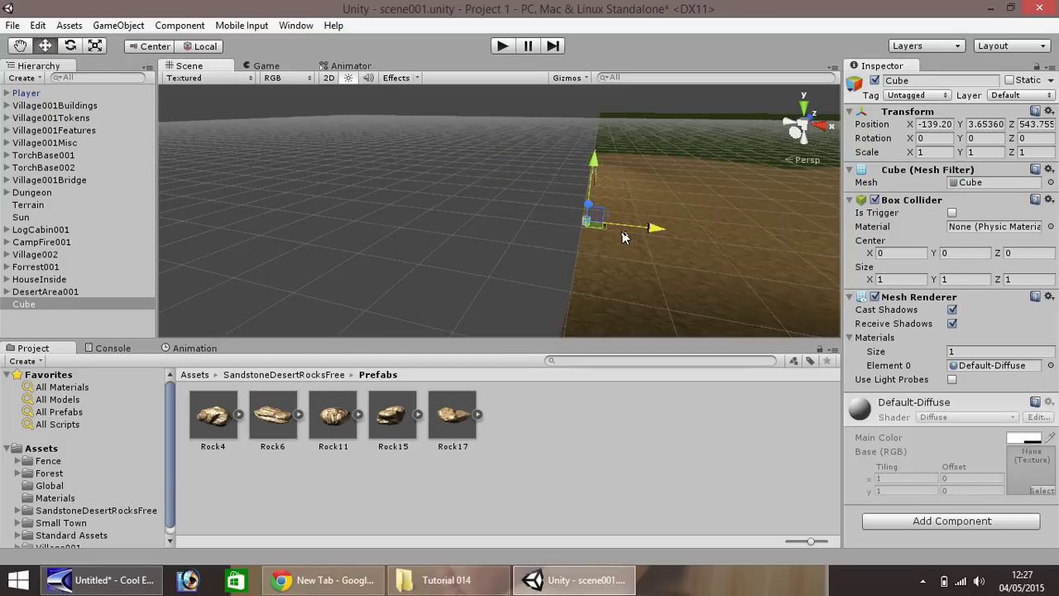
Stretch the cube into a flat slab by setting its X scale to 50 and Z scale to 50
key(Tab)
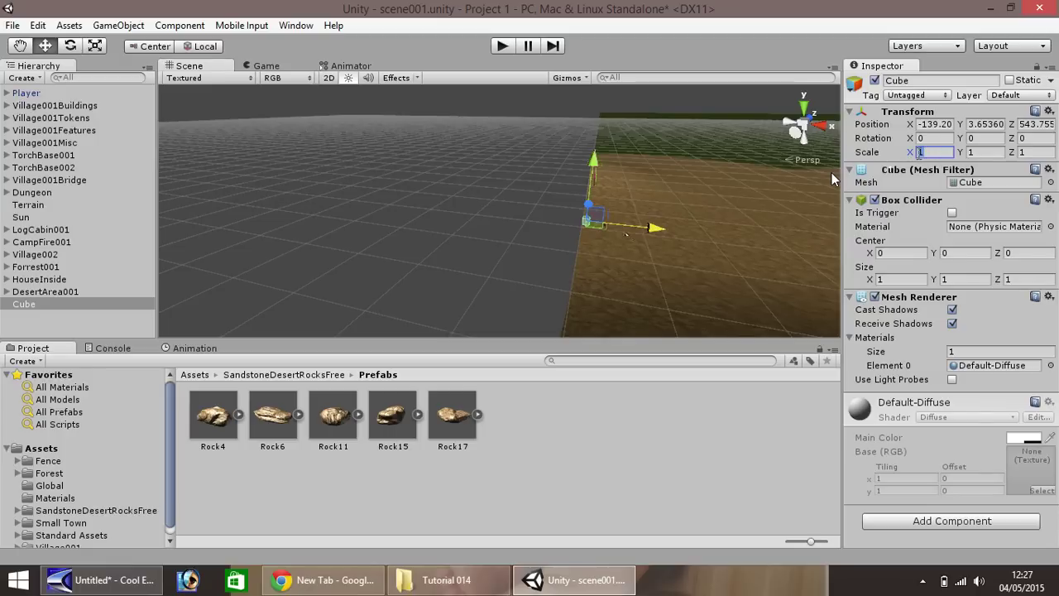
text(20)
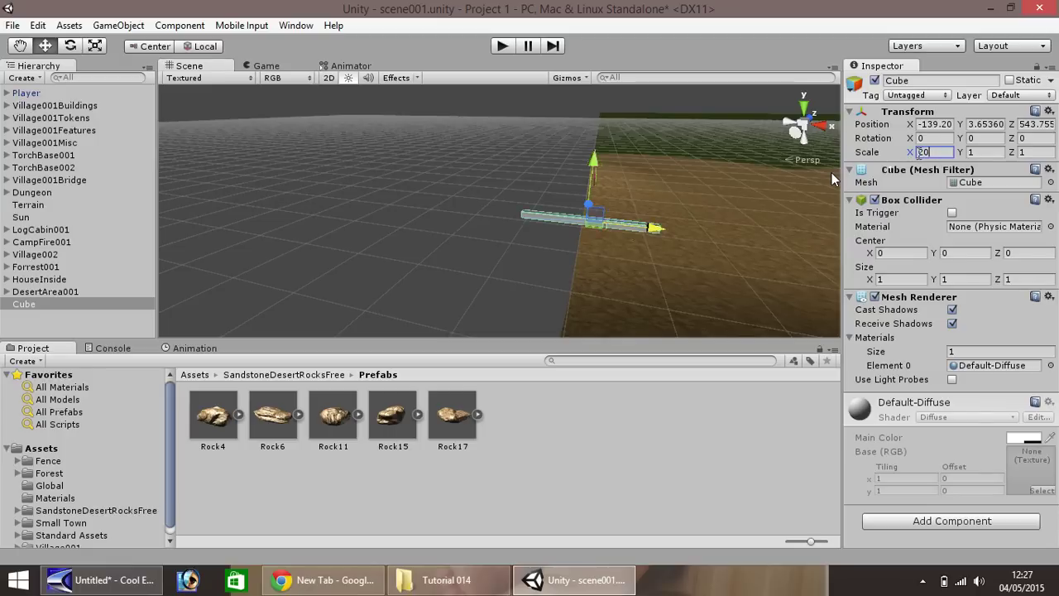
key(BackSpace)
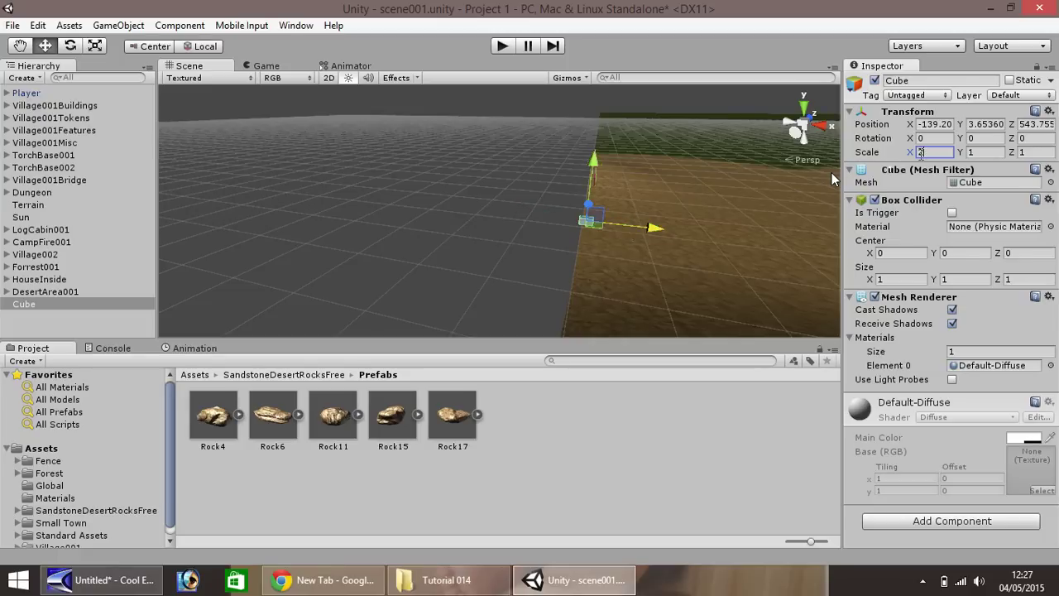
key(BackSpace)
text(50)
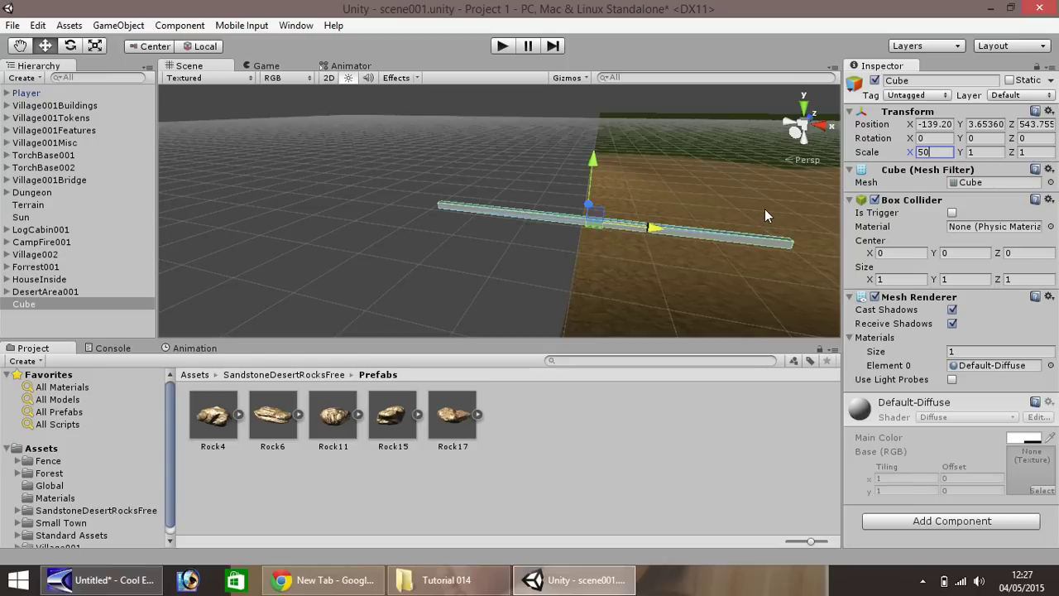
click(1031, 152)
text(50)
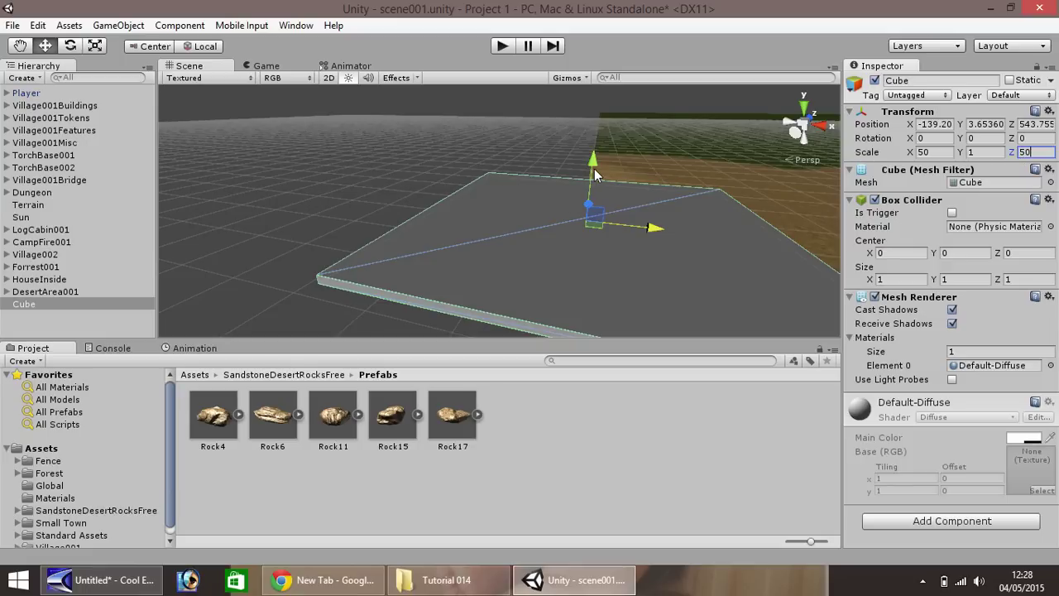
Move the slab clear of the terrain and below it, to about X -164.7 and Y -15.8
drag(594, 169, 575, 237)
drag(638, 292, 477, 285)
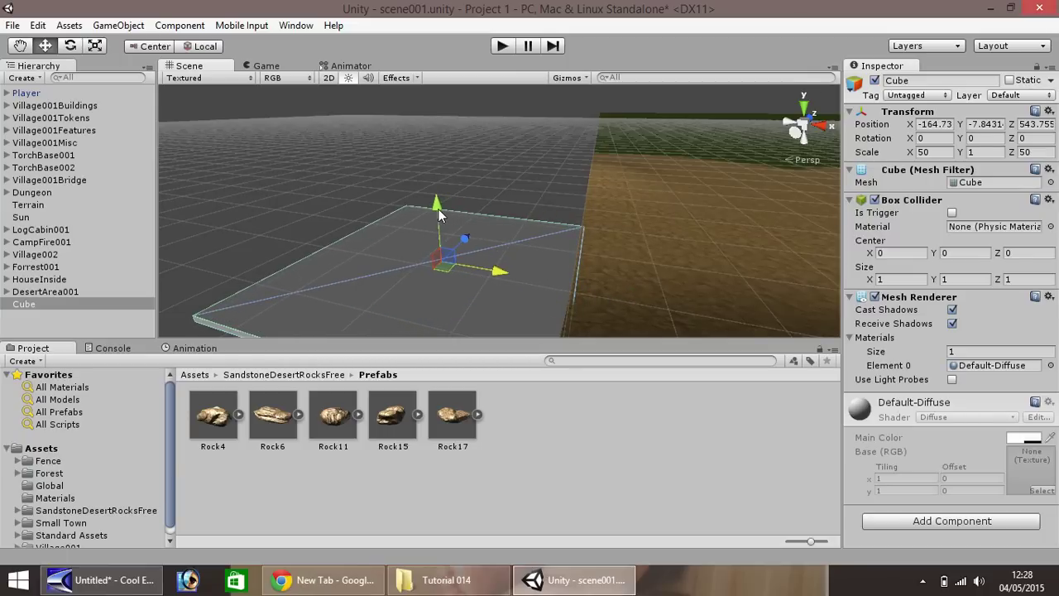
drag(437, 208, 437, 240)
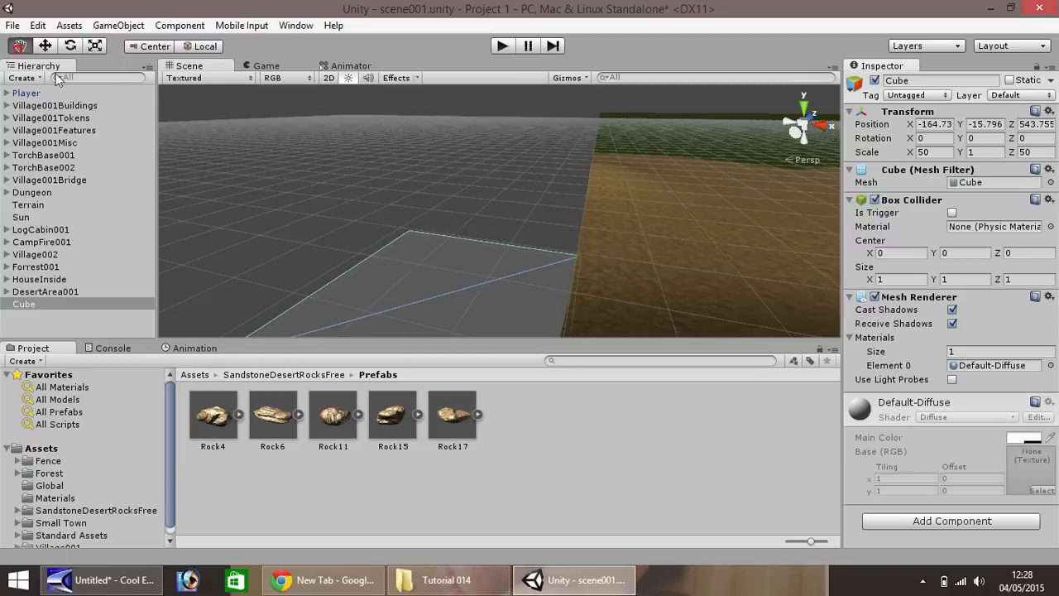
alt+drag(252, 217, 370, 147)
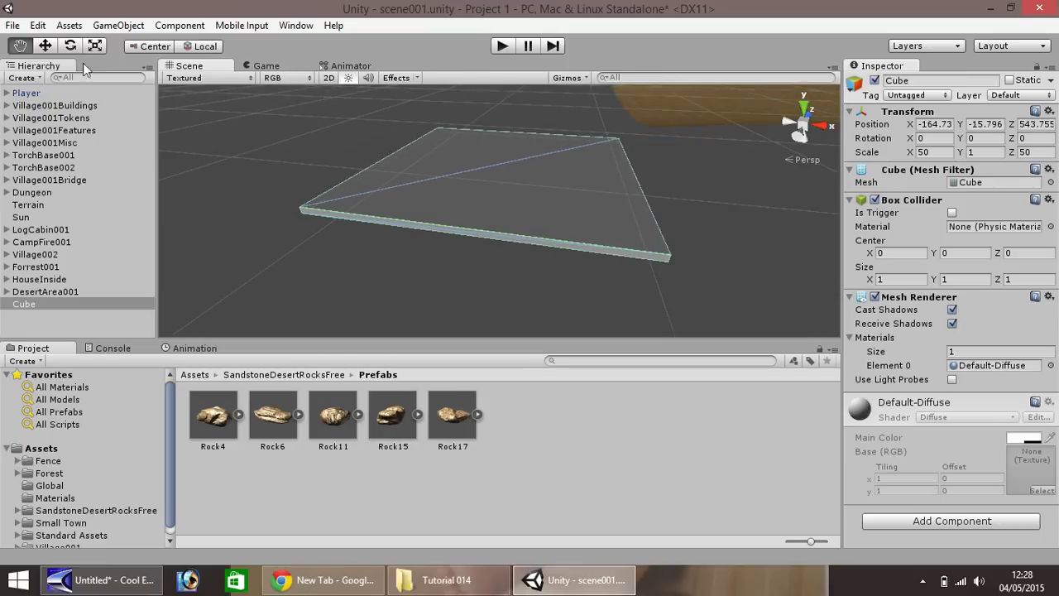
click(44, 47)
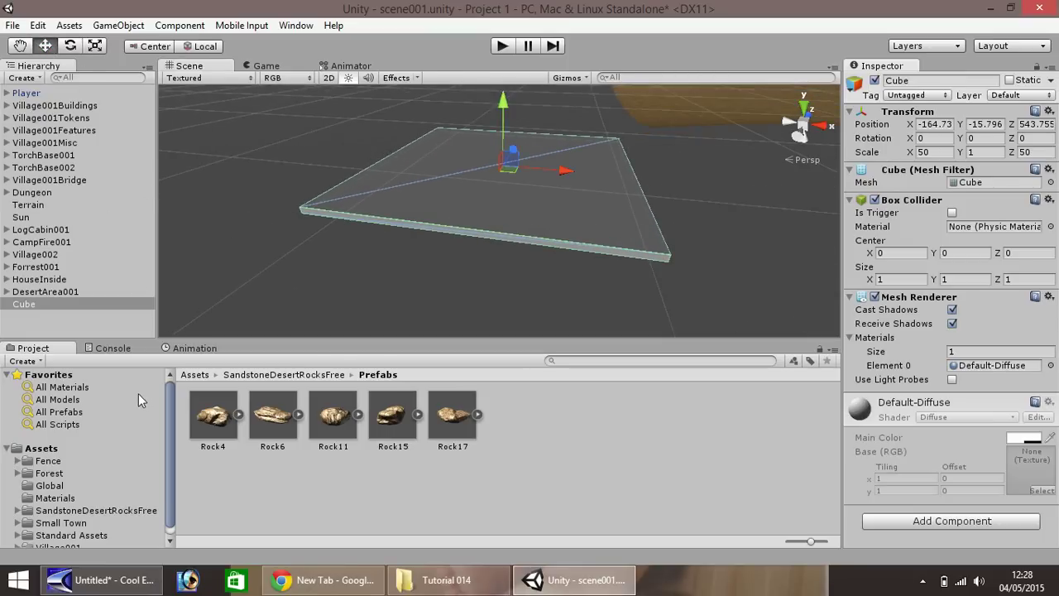
Look through the Materials, Small Town and Village001 asset folders for a ground texture and select terrainpath002 in Village001
click(54, 497)
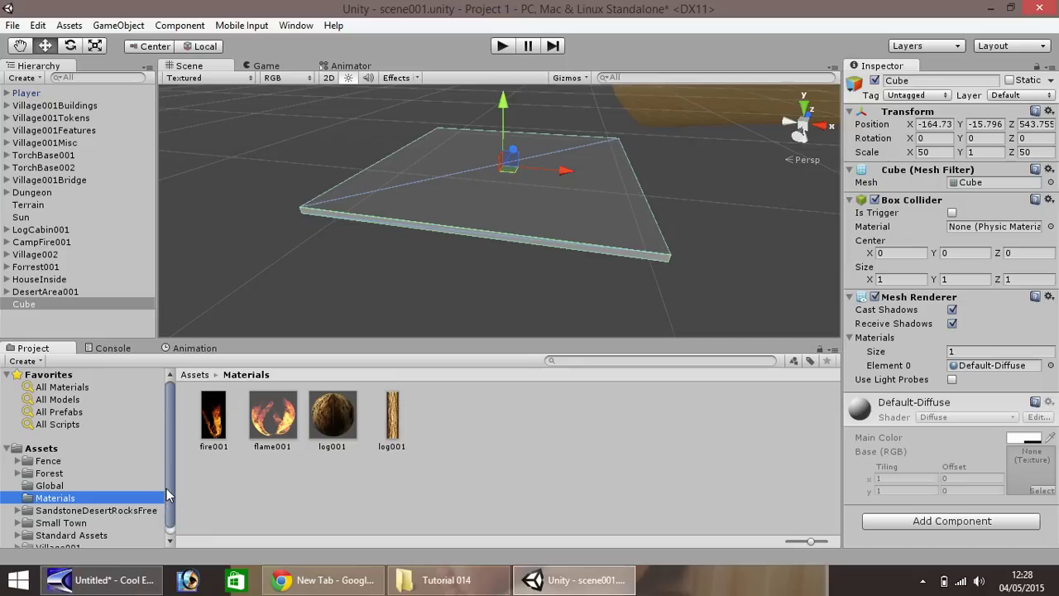
scroll(168, 471, down, 1)
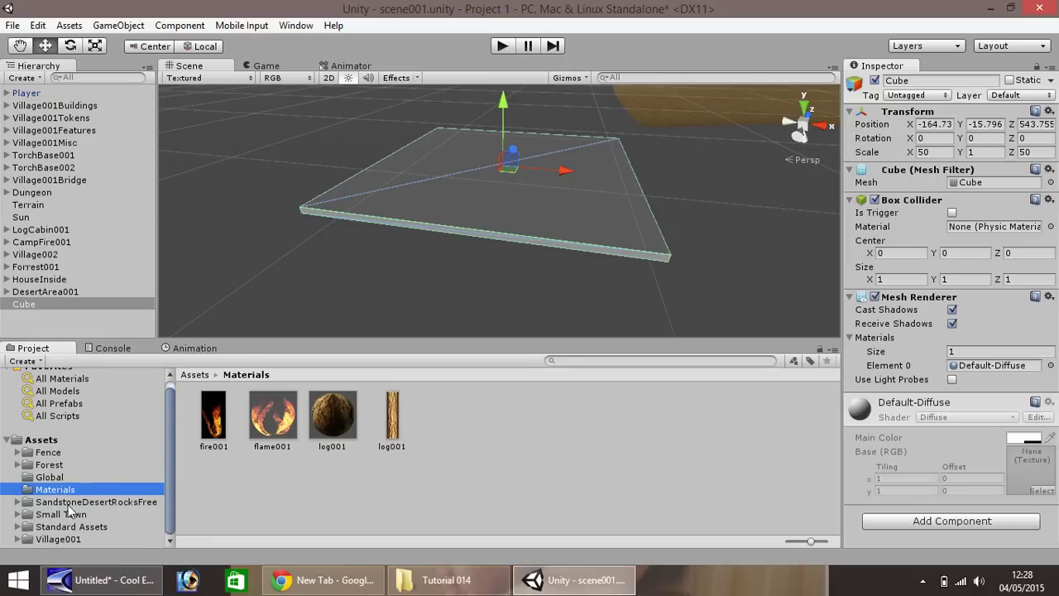
click(60, 515)
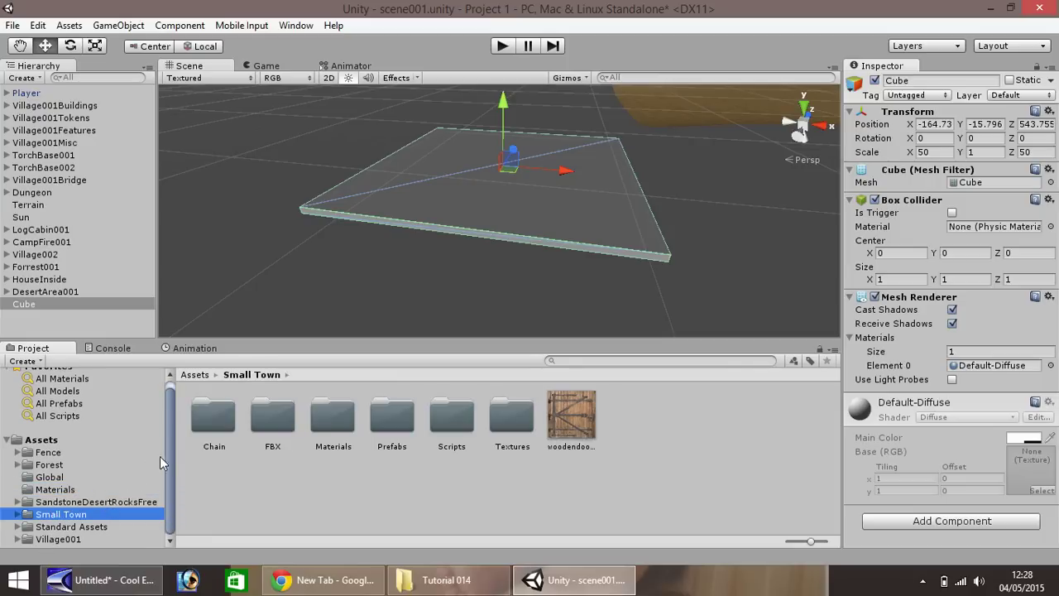
double_click(513, 418)
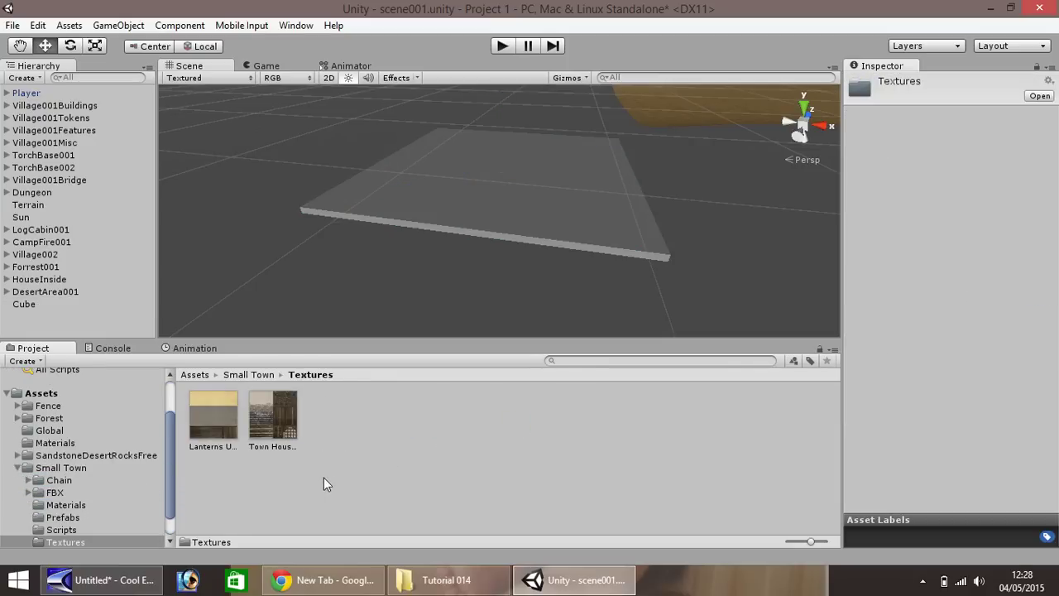
click(18, 468)
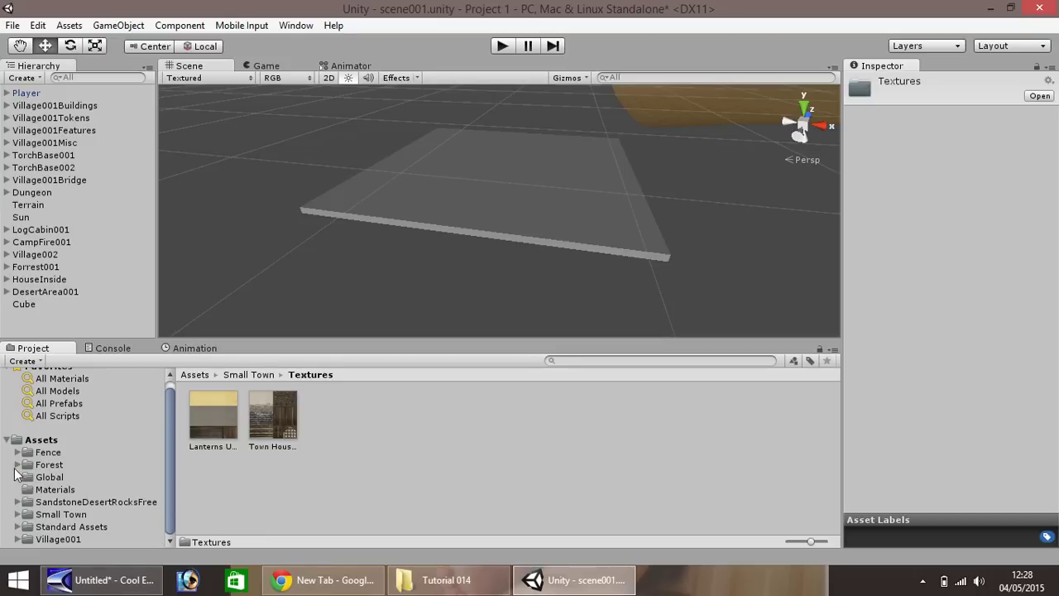
click(61, 537)
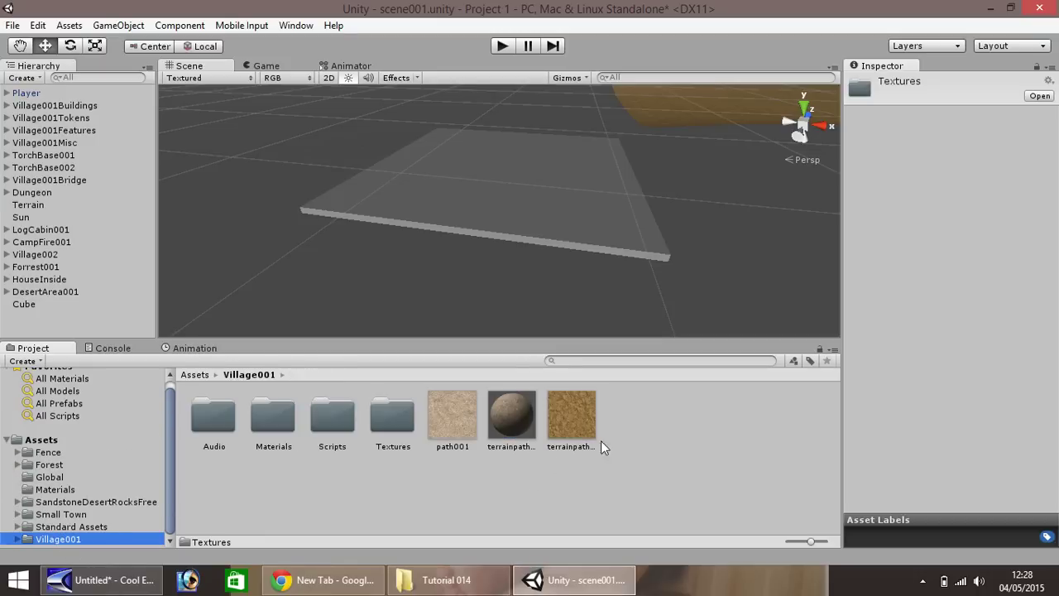
click(578, 417)
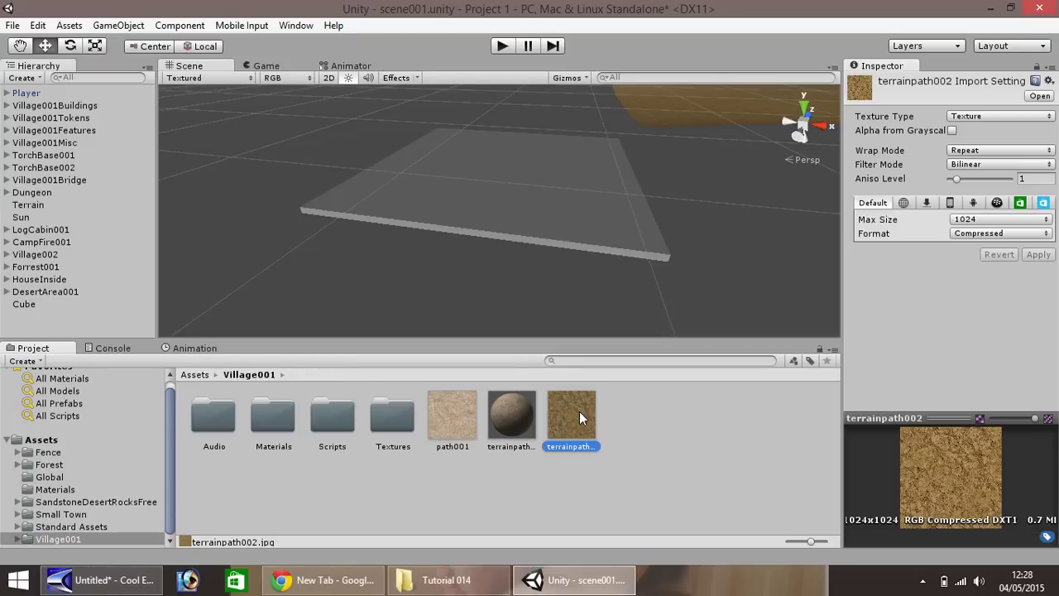
Create a material named CaveGround in the Village001 folder and assign the terrainpath002 texture as its base
right_click(634, 413)
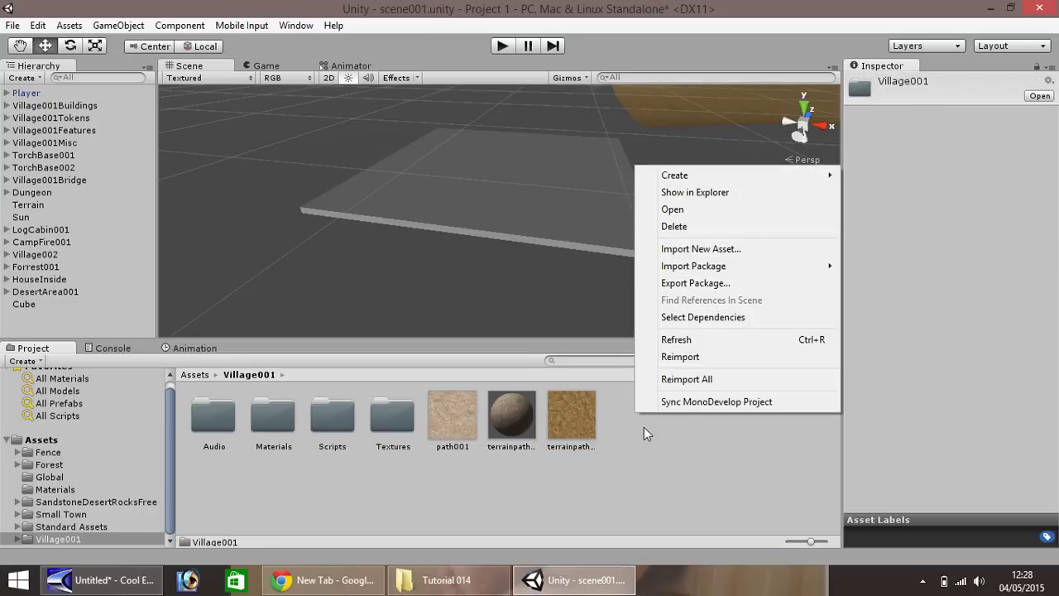
mouse_move(776, 178)
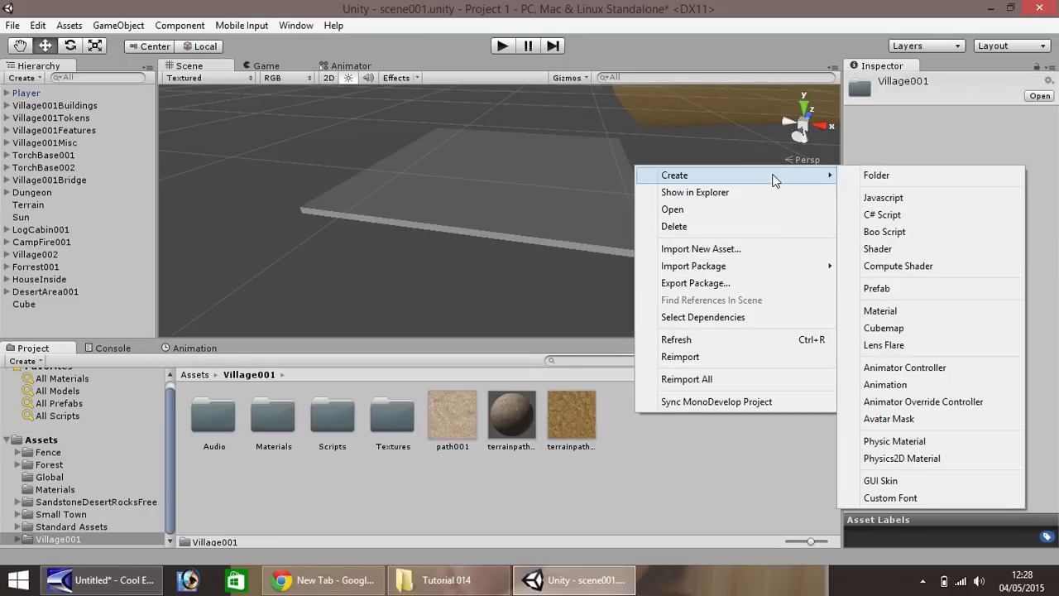
click(891, 312)
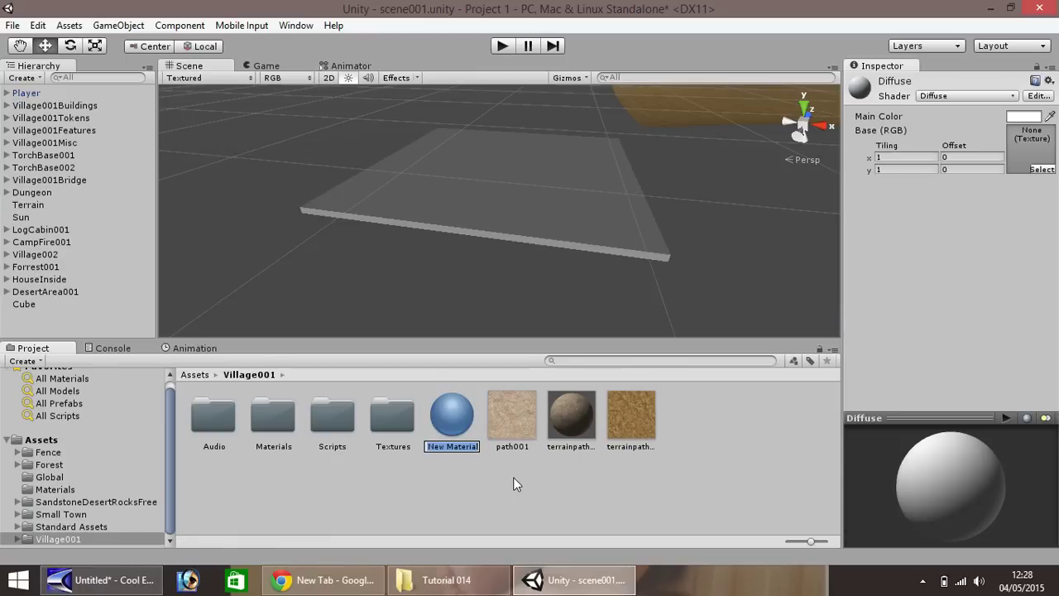
text(CaveGround)
key(Return)
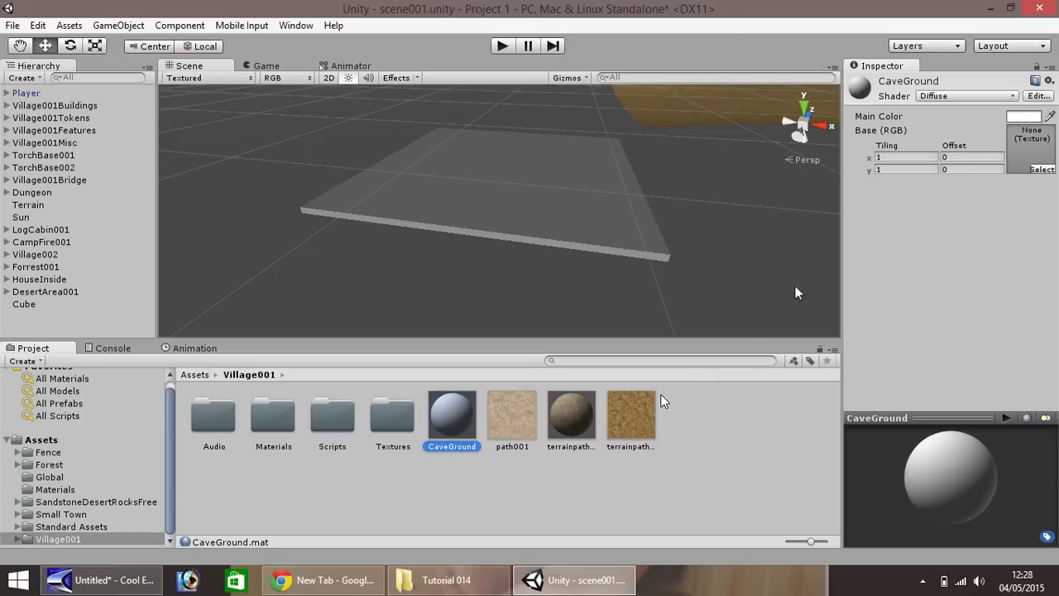
drag(626, 420, 1037, 152)
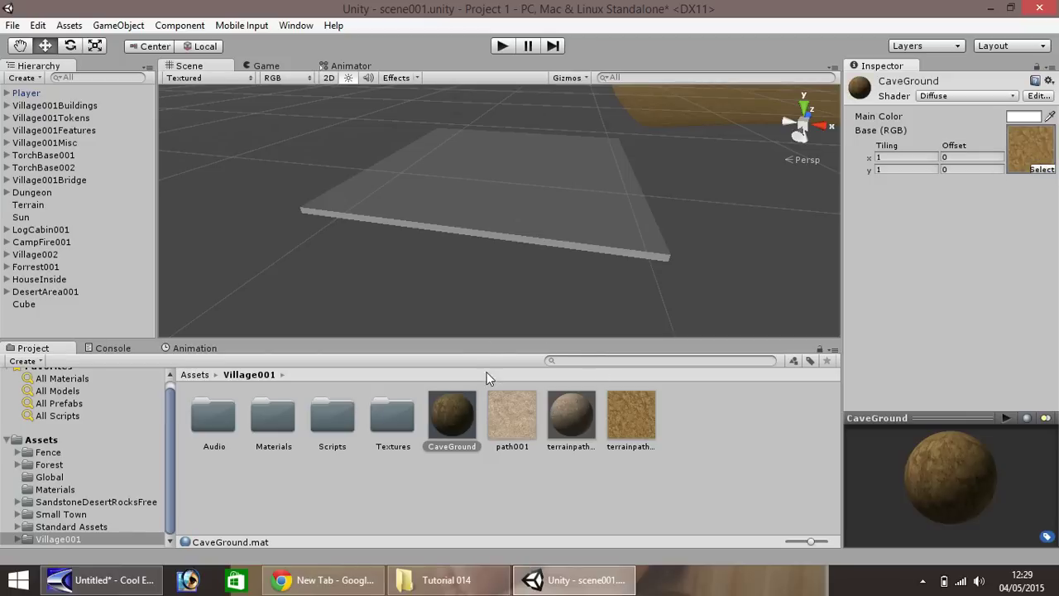
Set the CaveGround material's texture tiling to 10 in X and 10 in Y and apply it to the slab
click(906, 156)
text(10)
key(Tab)
text(10)
drag(455, 416, 532, 219)
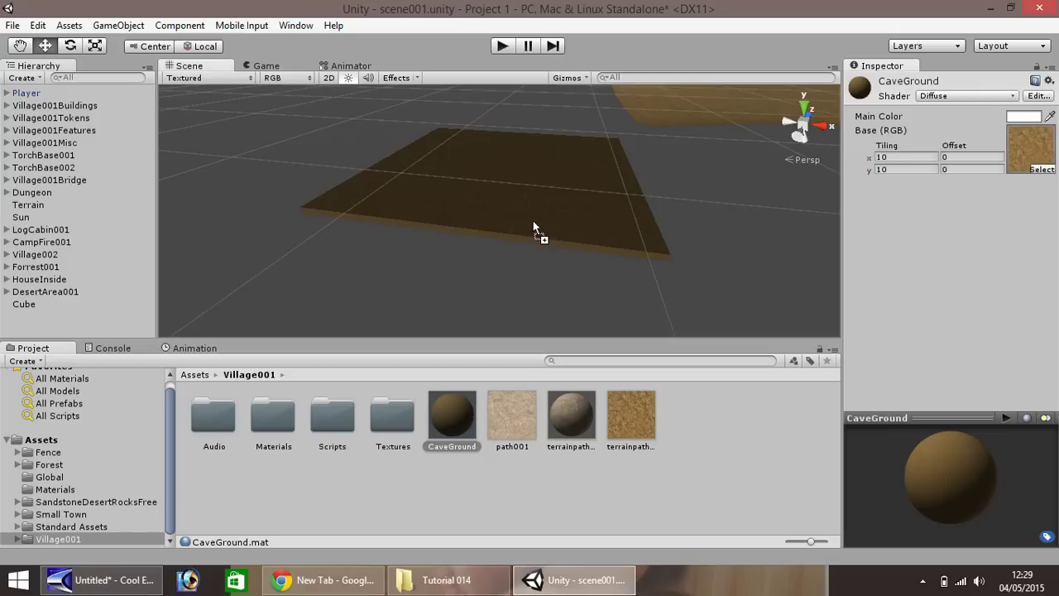
scroll(539, 237, up, 3)
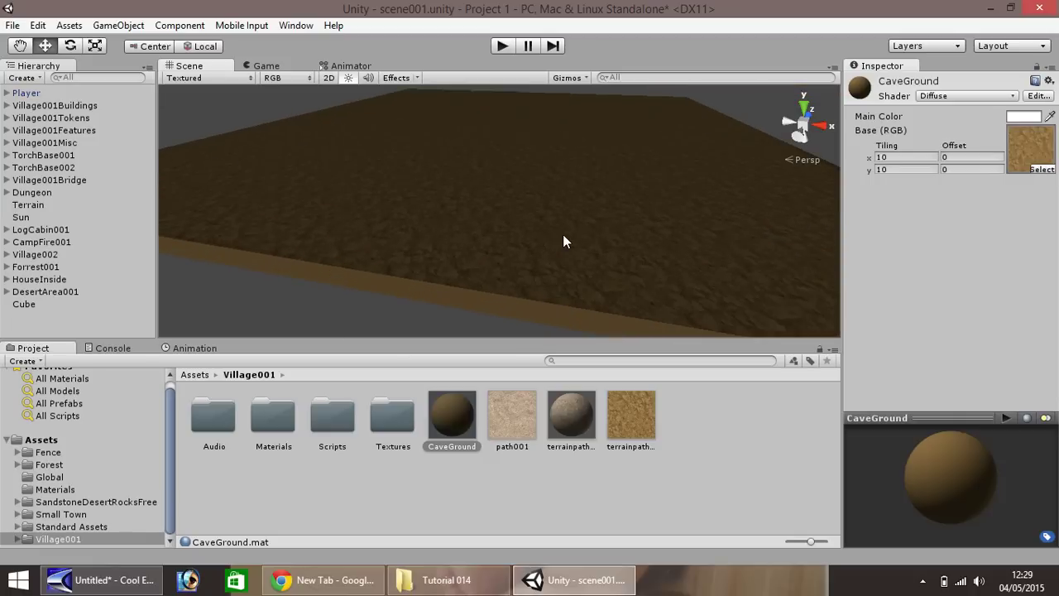
scroll(538, 215, down, 1)
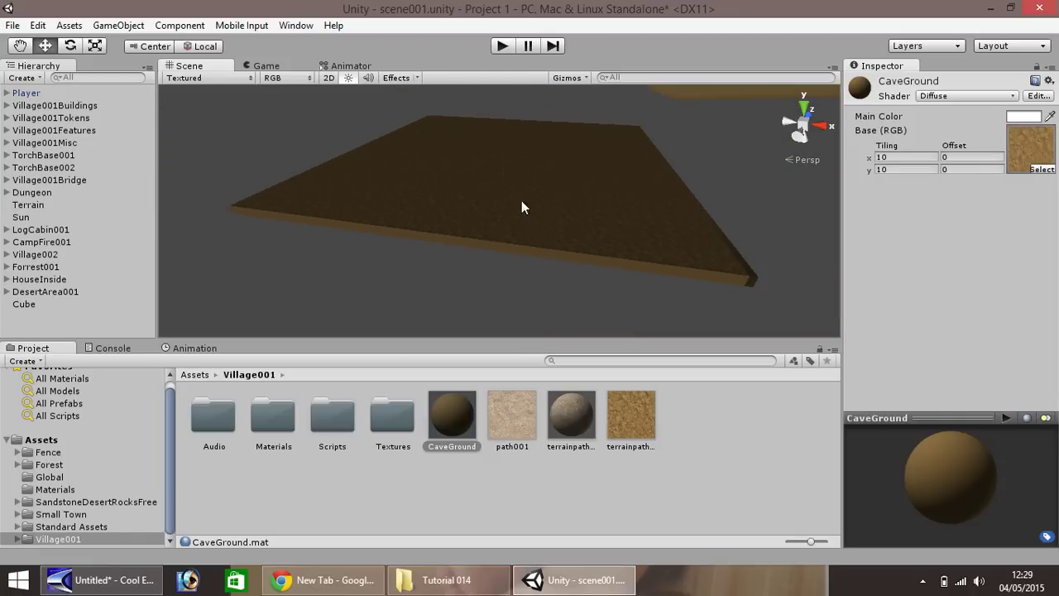
click(19, 46)
mouse_move(420, 136)
mouse_down()
mouse_move(328, 212)
mouse_move(293, 265)
mouse_move(407, 307)
mouse_up()
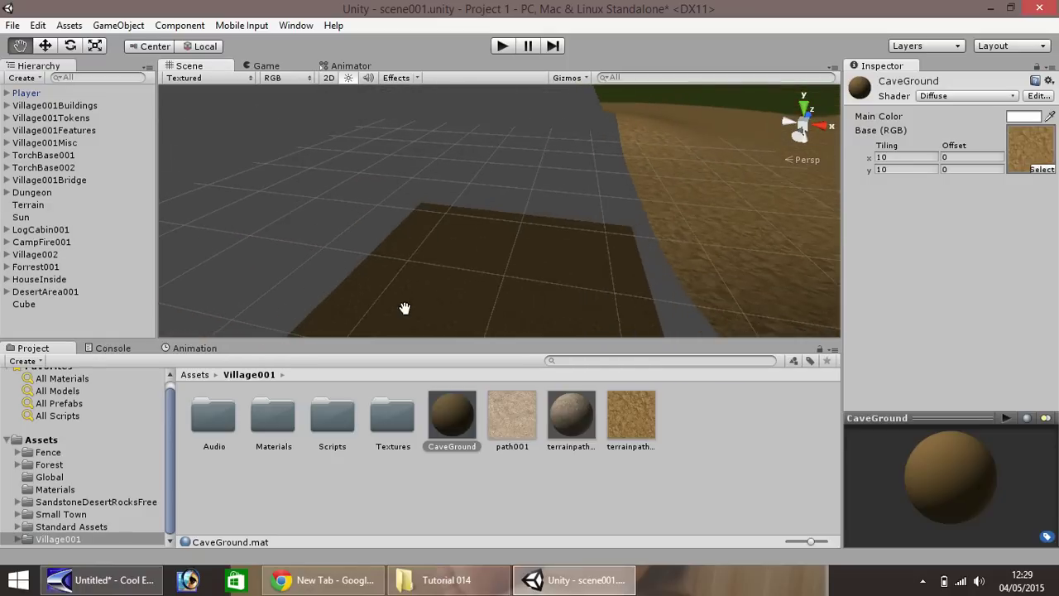
click(46, 46)
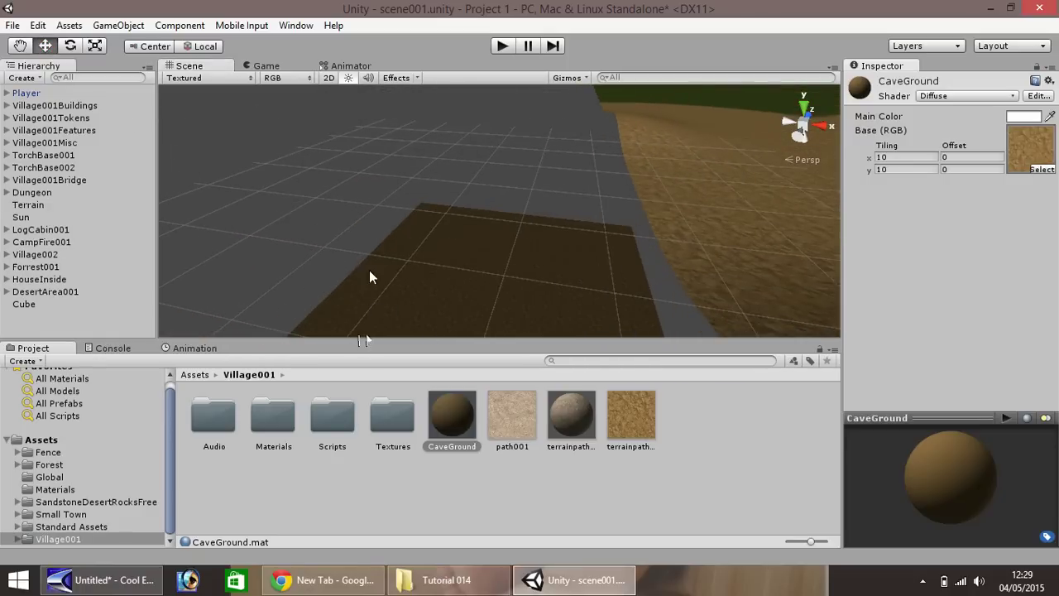
Add a new cube to the scene as the first cave wall
click(124, 25)
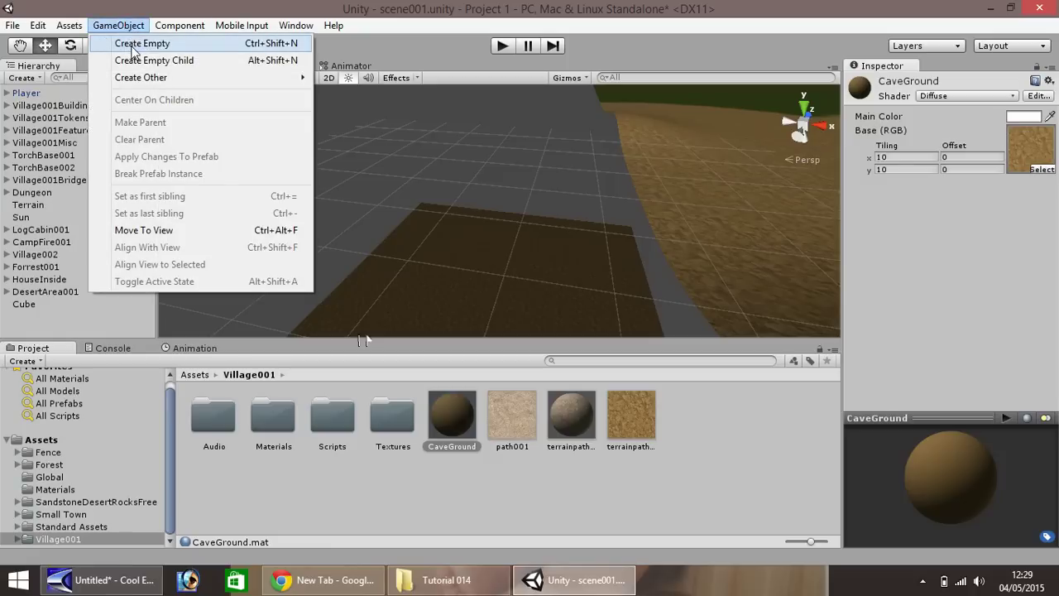
mouse_move(150, 80)
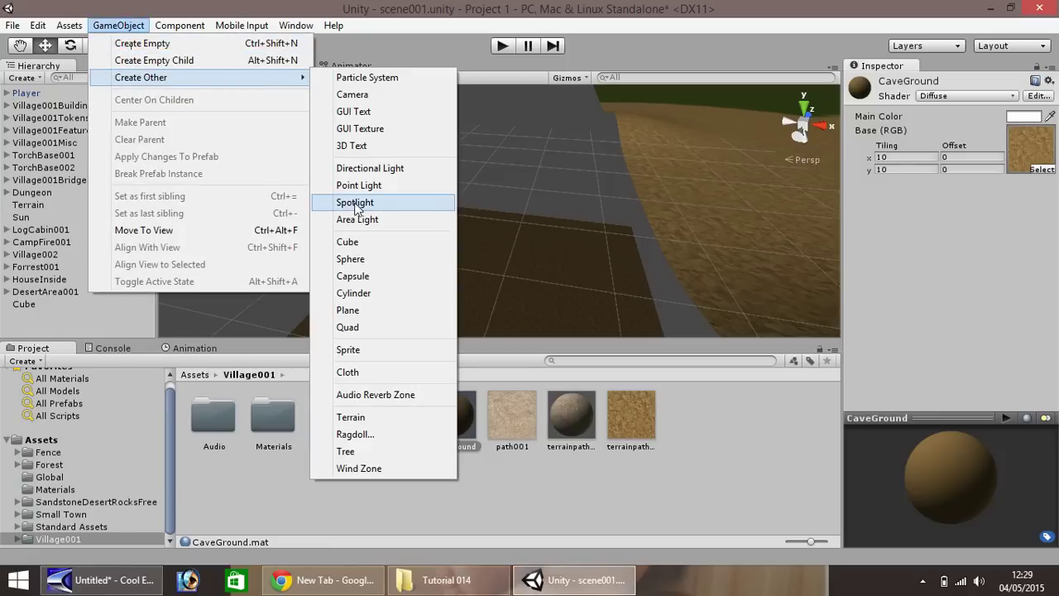
click(358, 243)
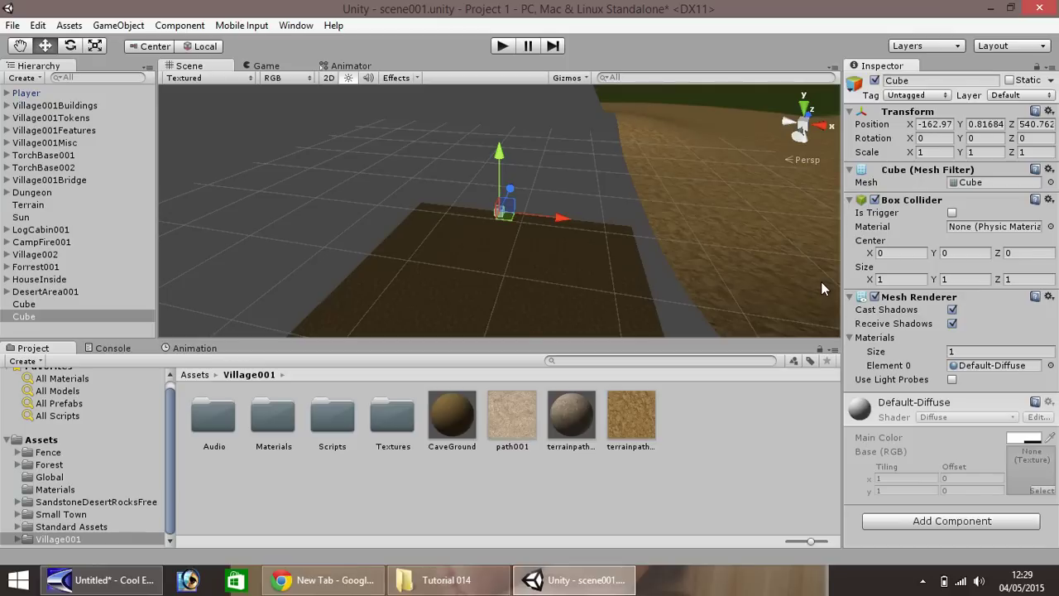
click(888, 278)
text(20)
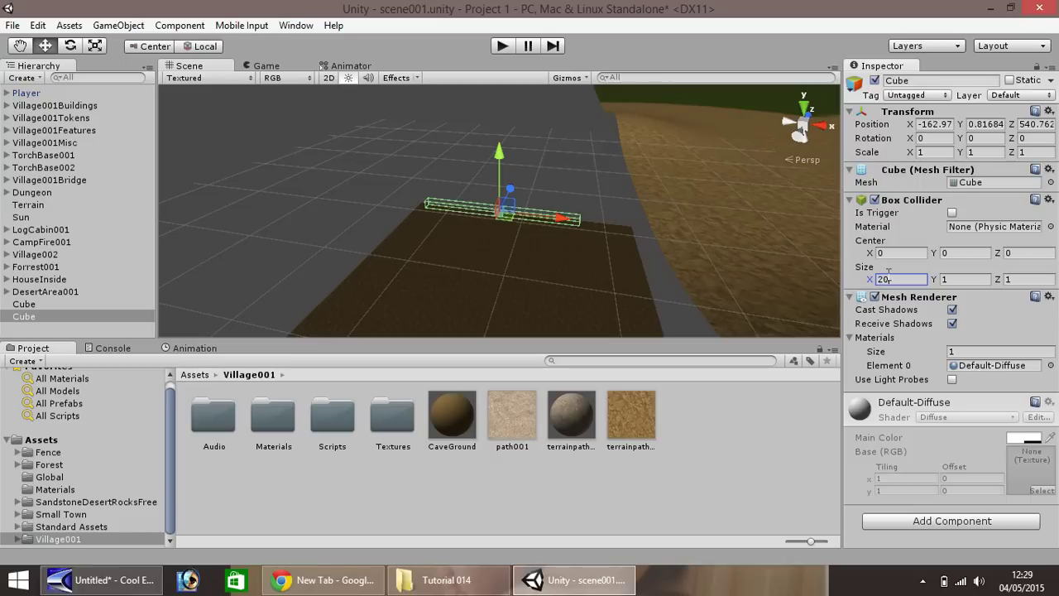
click(978, 279)
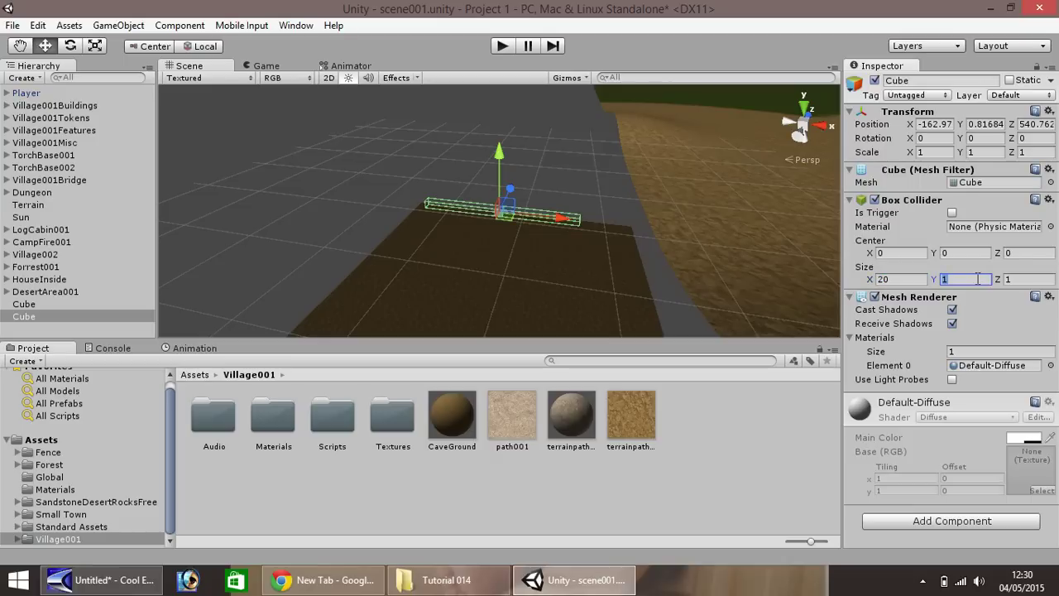
text(0)
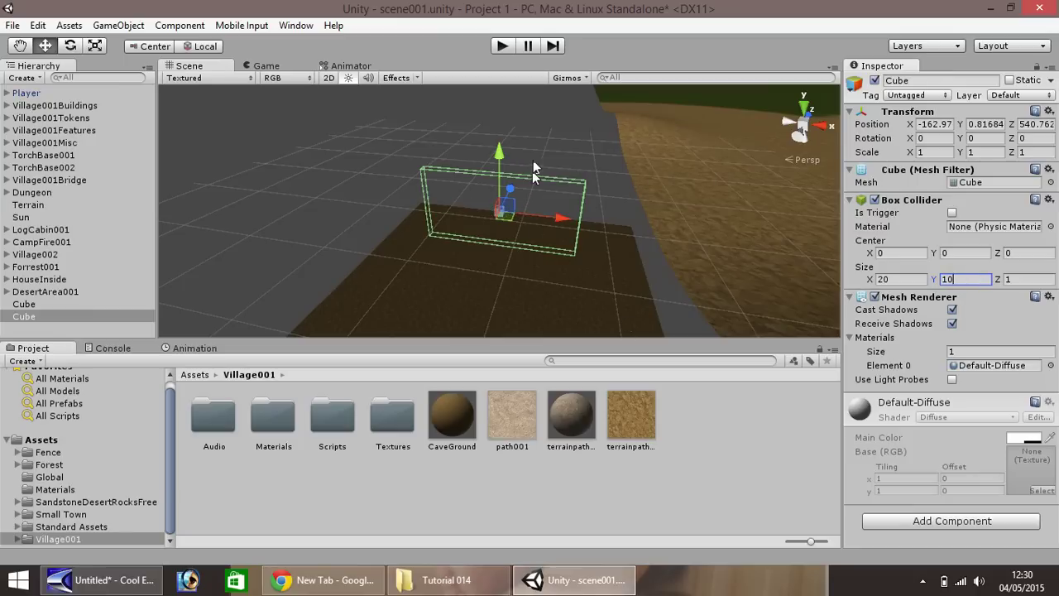
drag(504, 157, 498, 132)
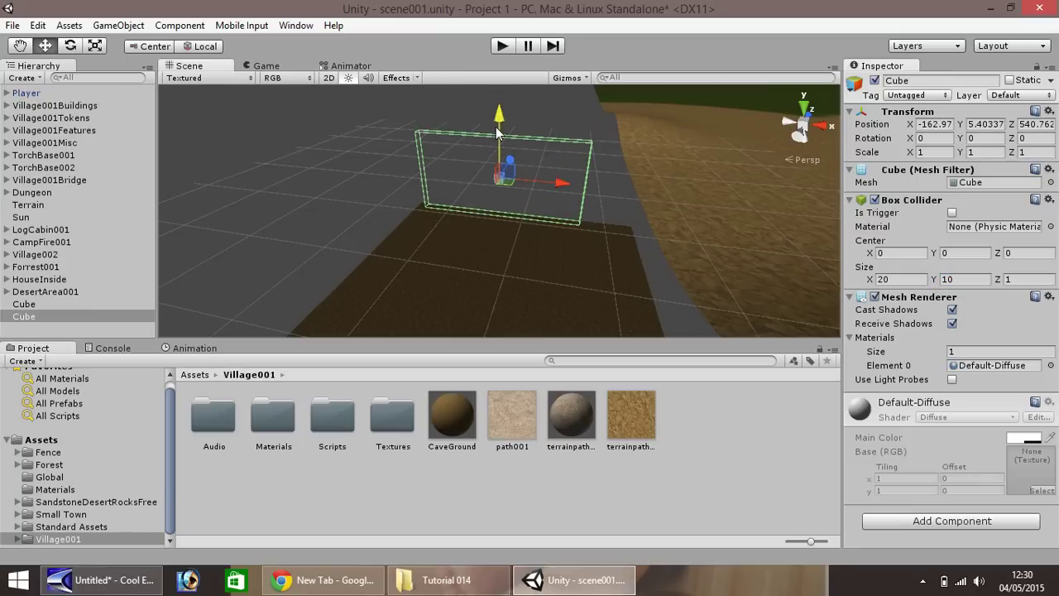
click(901, 279)
text(1)
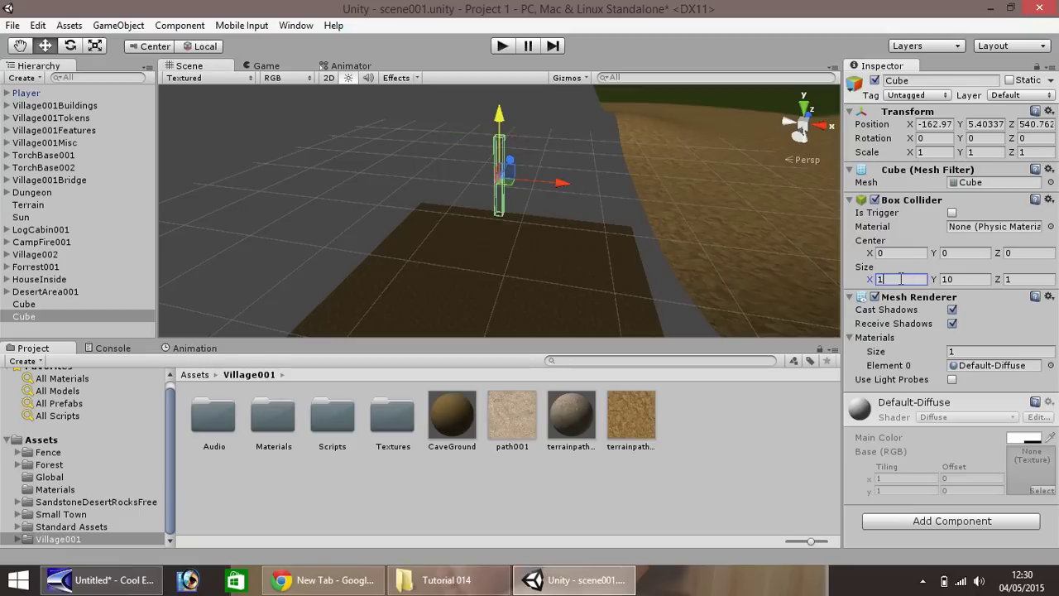
key(Tab)
text(1)
Scale the new cube to 20 in X and 10 in Y to form a wall
click(937, 152)
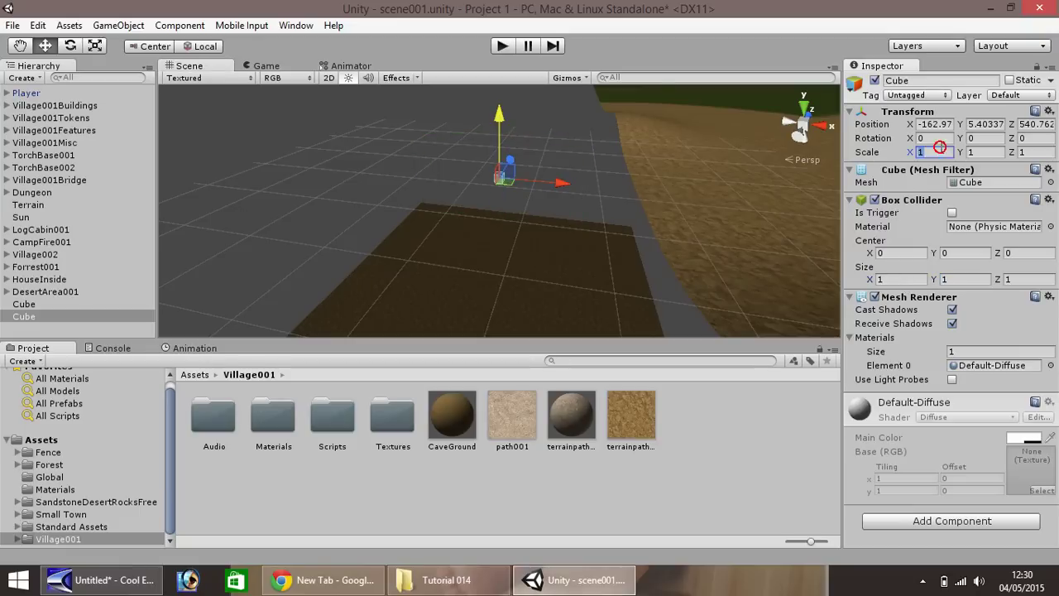
text(20)
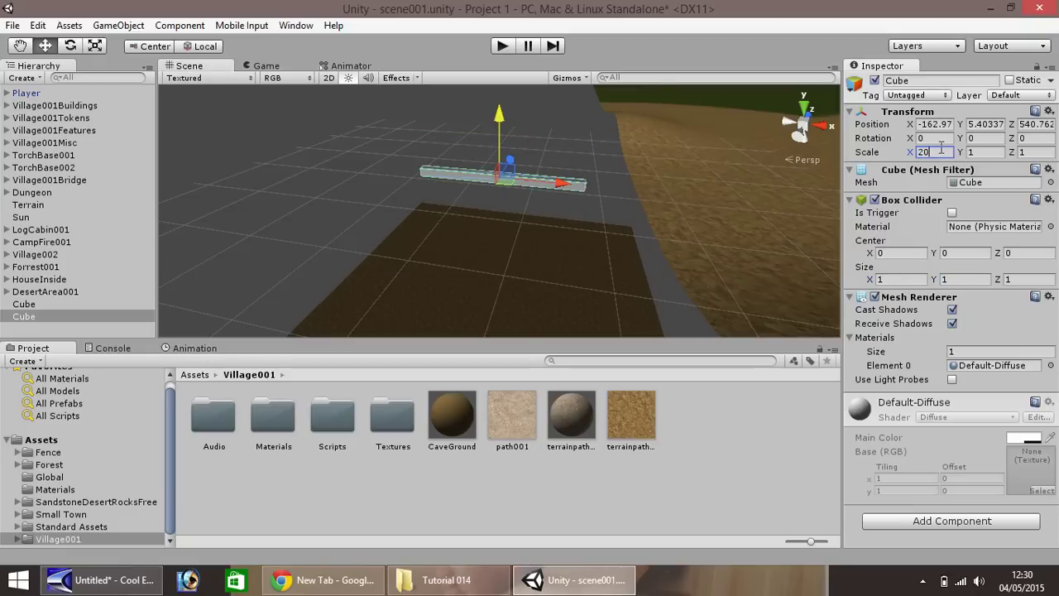
key(Tab)
text(10)
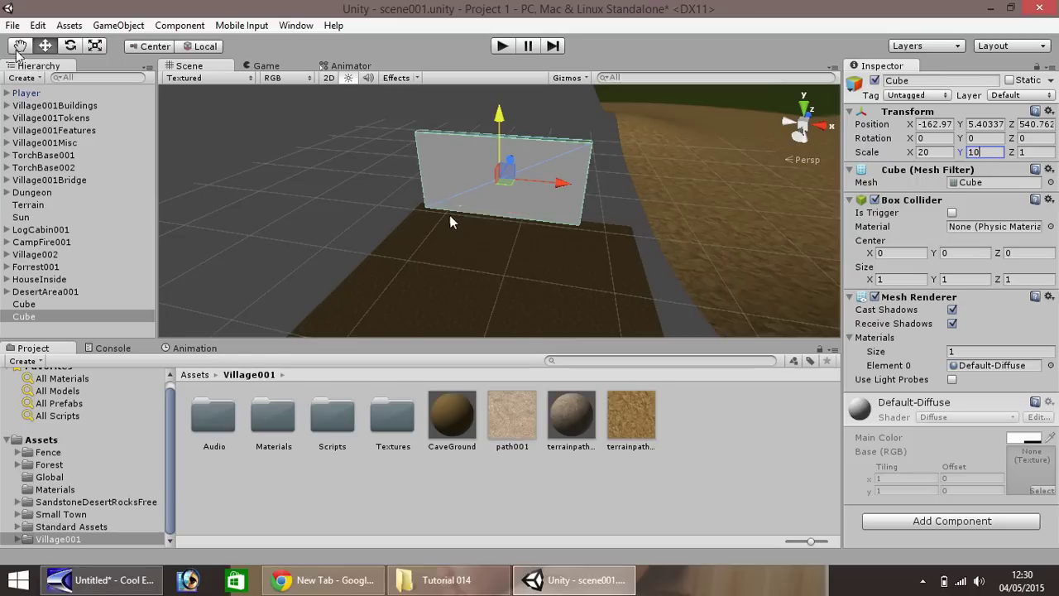
Move the wall down onto the slab's edge near the terrain, to about X -158, Y -10.8 and Z 565.4
text(q)
drag(435, 228, 141, 245)
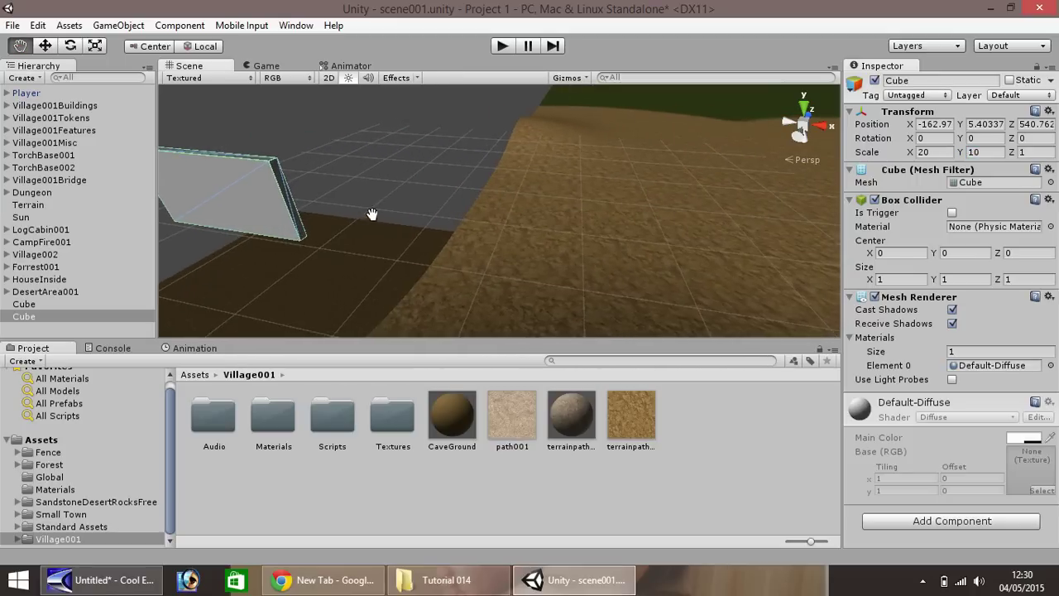
right_drag(371, 215, 73, 199)
right_drag(507, 238, 324, 235)
key(w)
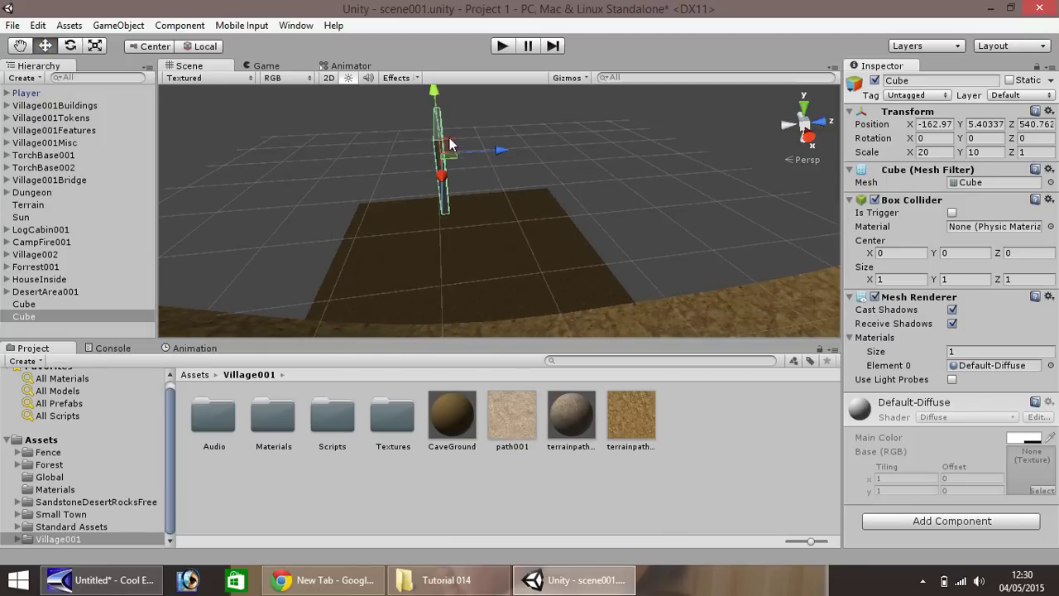
drag(447, 143, 431, 205)
drag(479, 234, 614, 242)
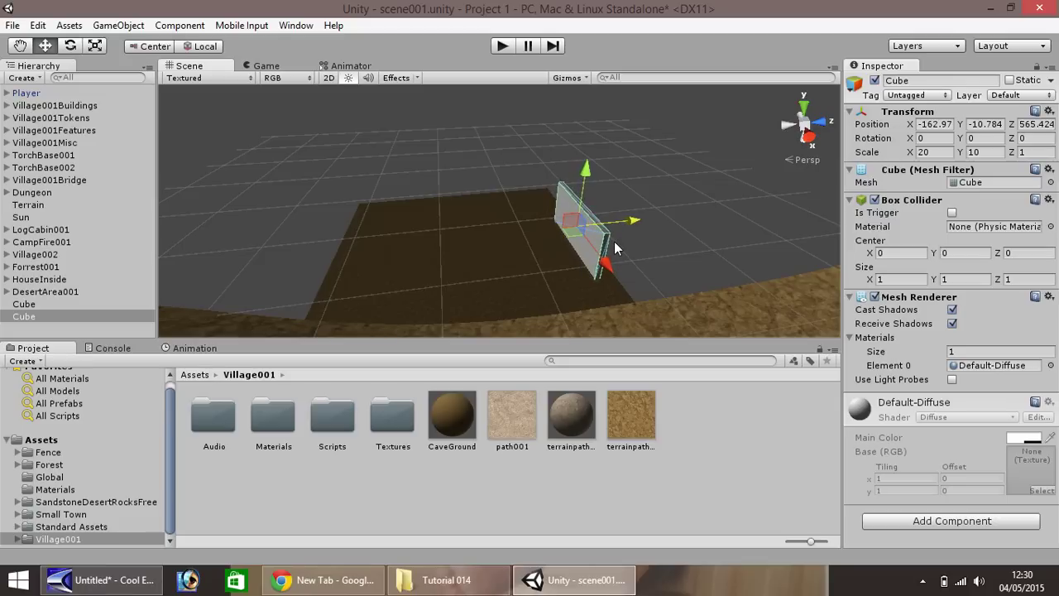
drag(605, 261, 621, 284)
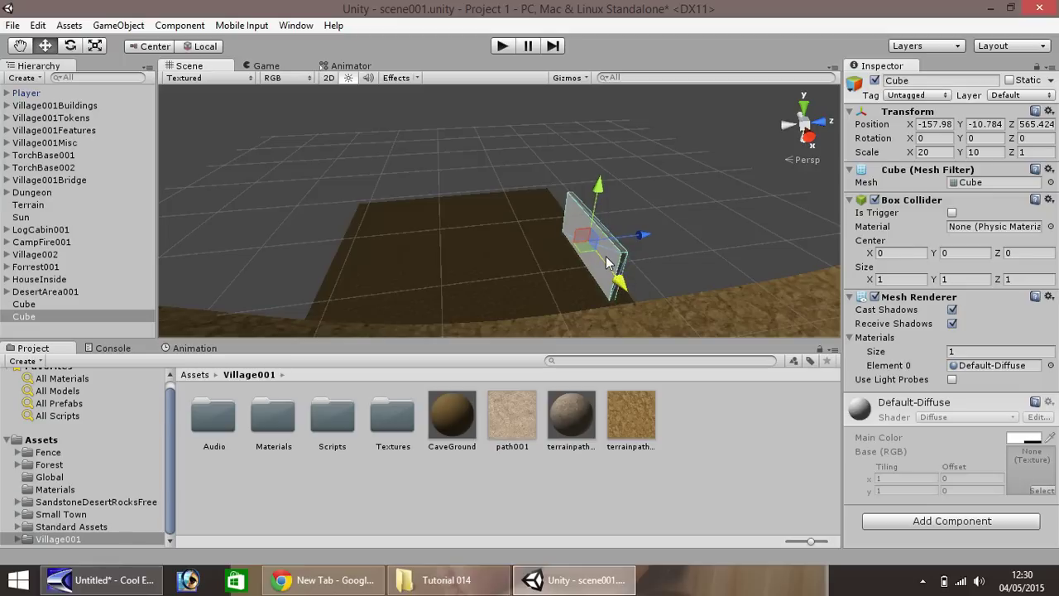
Duplicate the wall and join the copy to its far end, rotated -45 in Y at about X -171.9 and Z 560
key(ctrl+d)
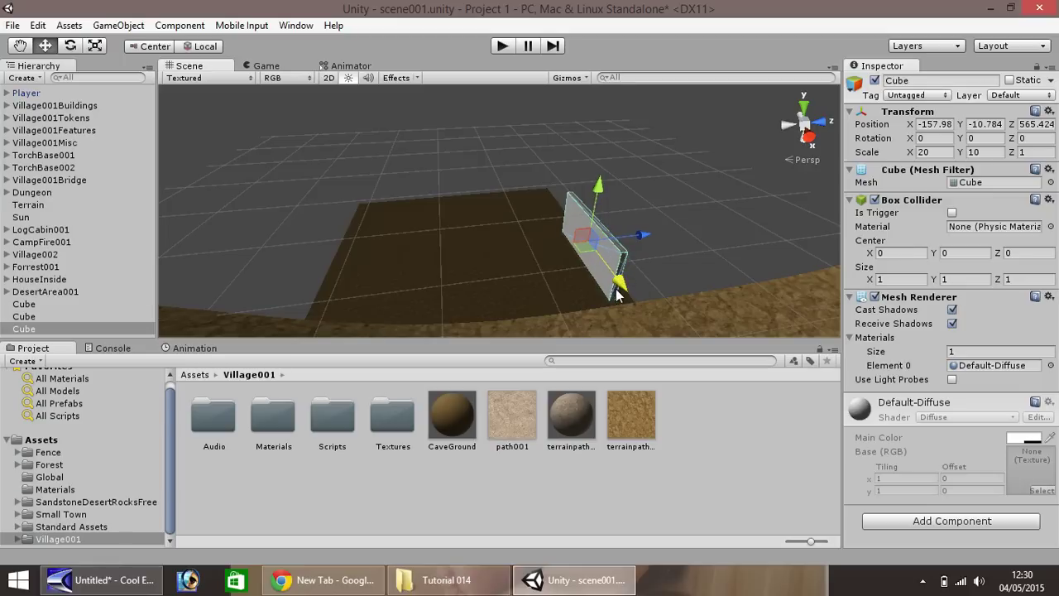
drag(622, 287, 576, 221)
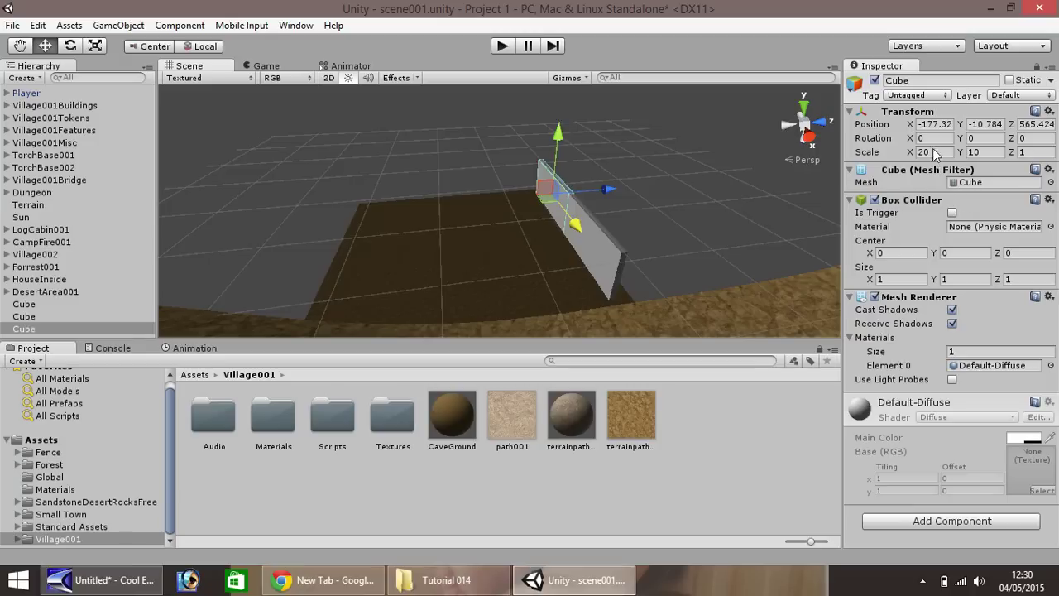
click(987, 138)
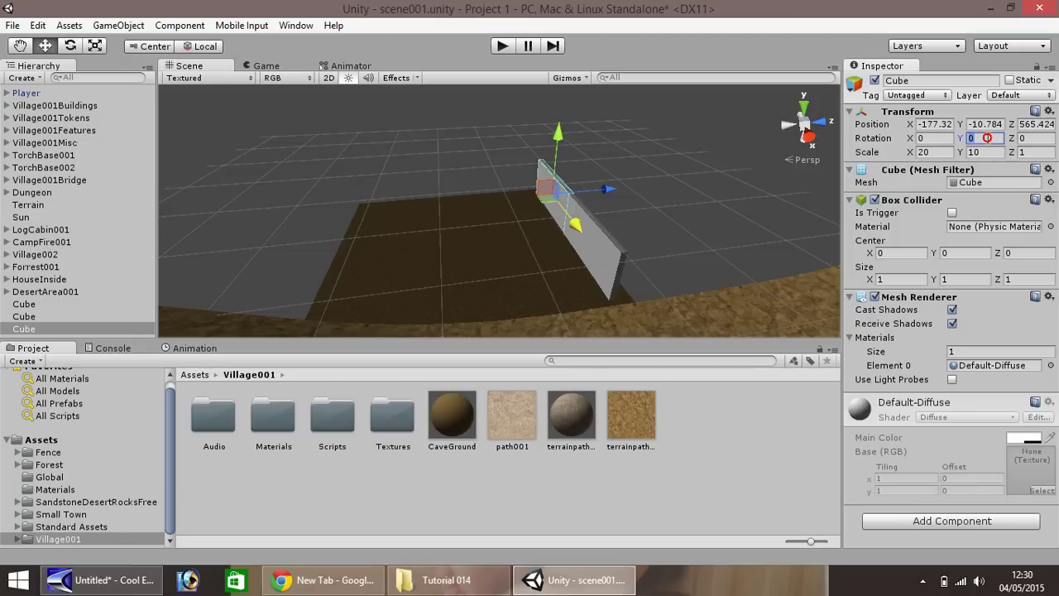
text(45)
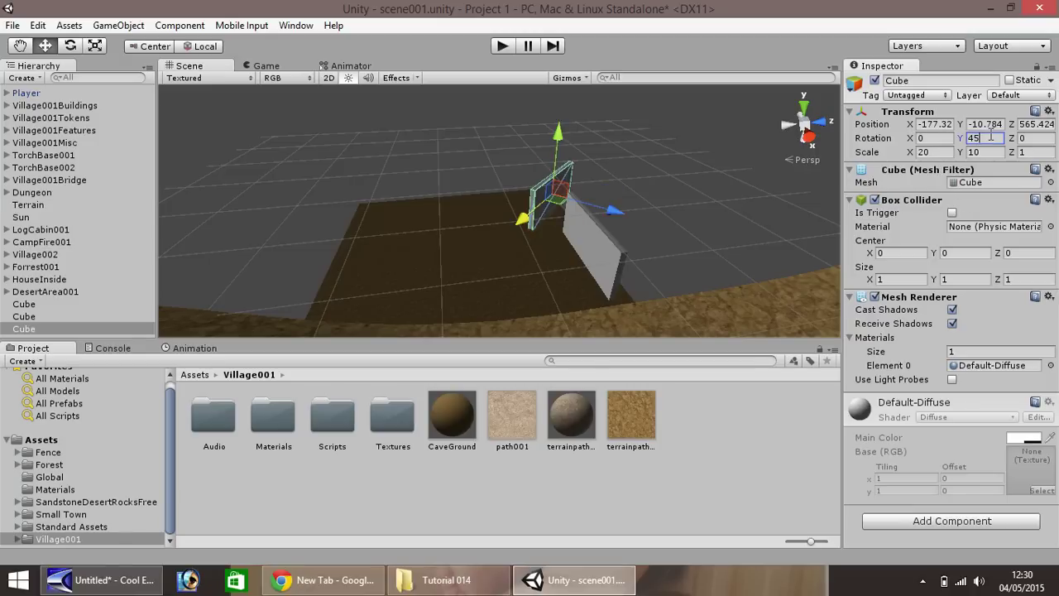
key(BackSpace)
key(BackSpace)
text(-45)
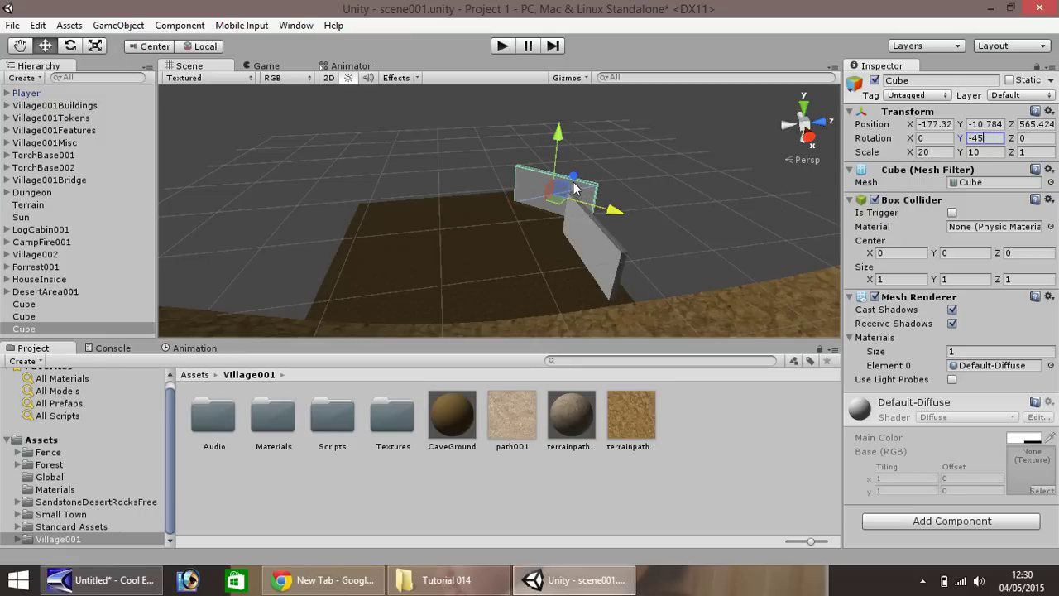
mouse_move(577, 189)
mouse_down()
mouse_move(551, 192)
mouse_move(561, 189)
mouse_up()
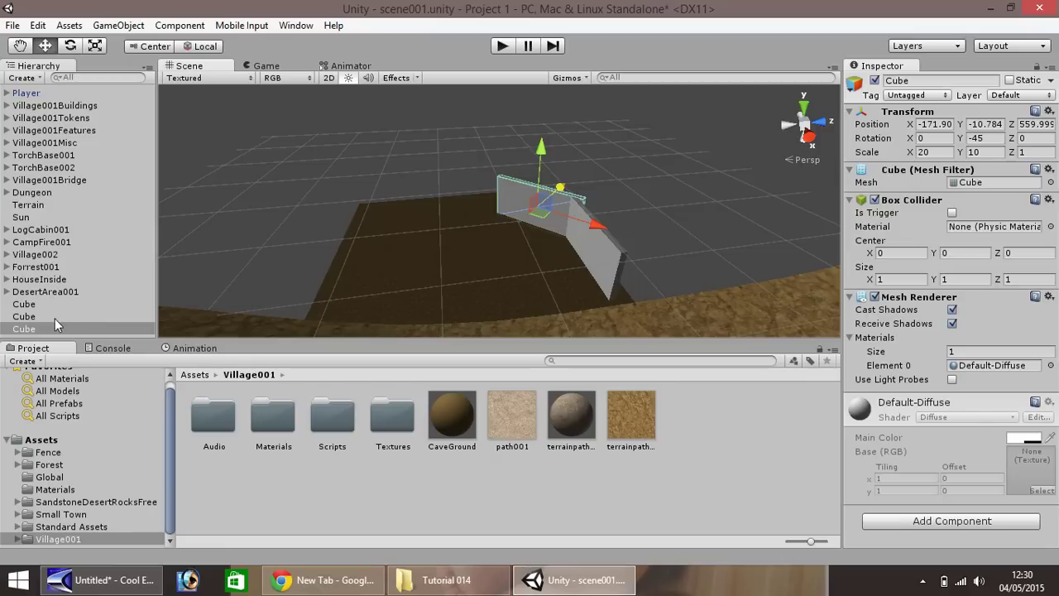
Rename the ground slab as CaveGround001
click(31, 306)
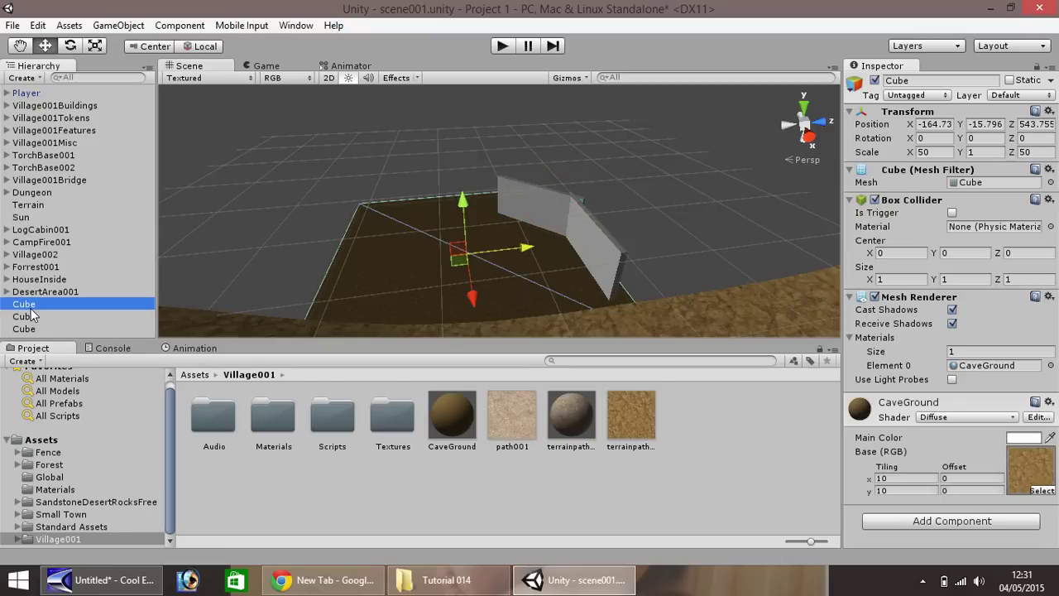
right_click(31, 306)
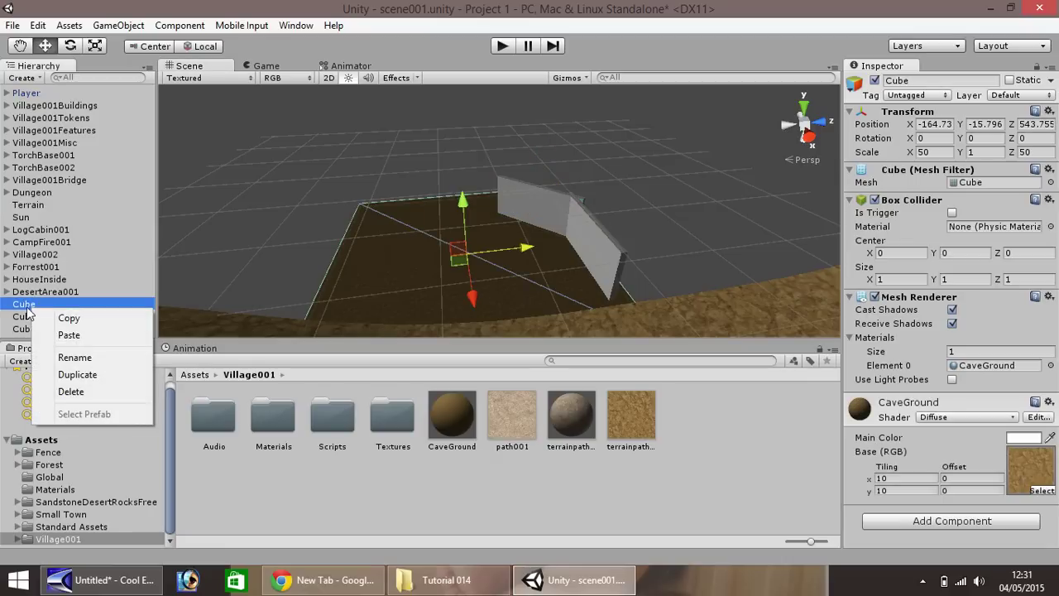
click(82, 358)
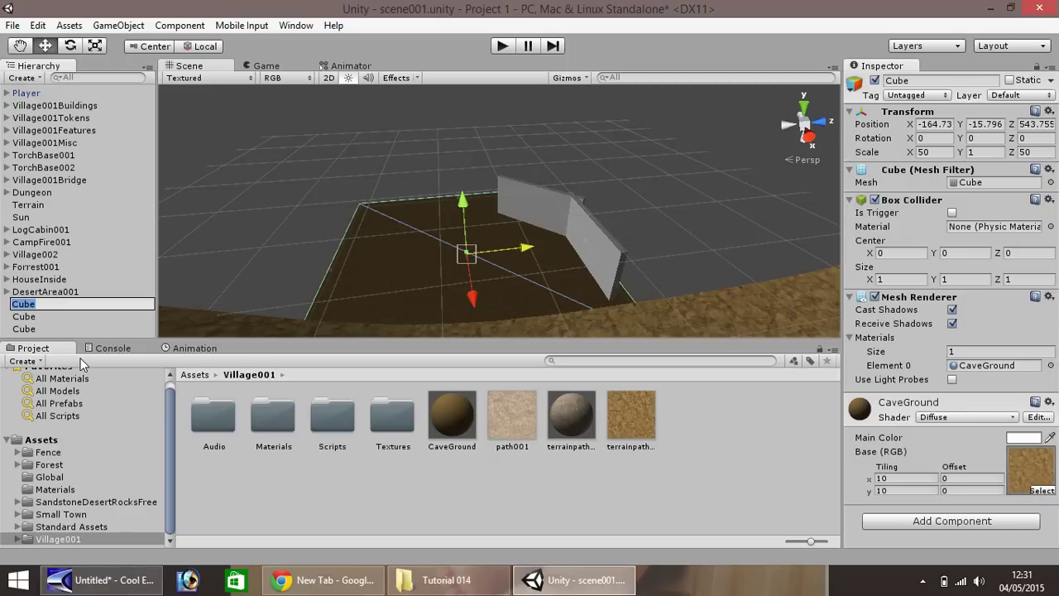
text(CaveGround001)
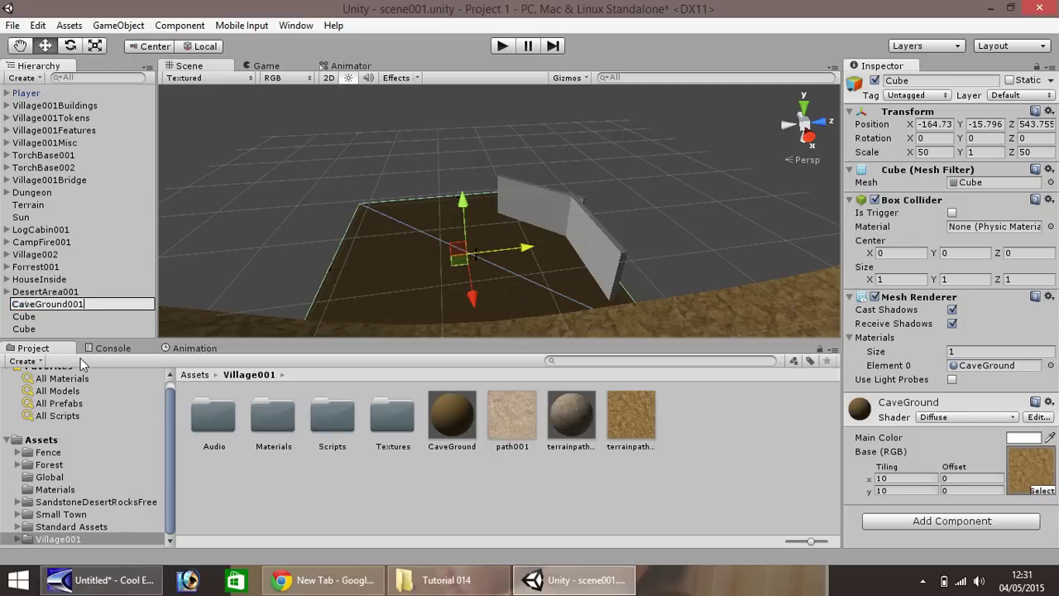
key(Return)
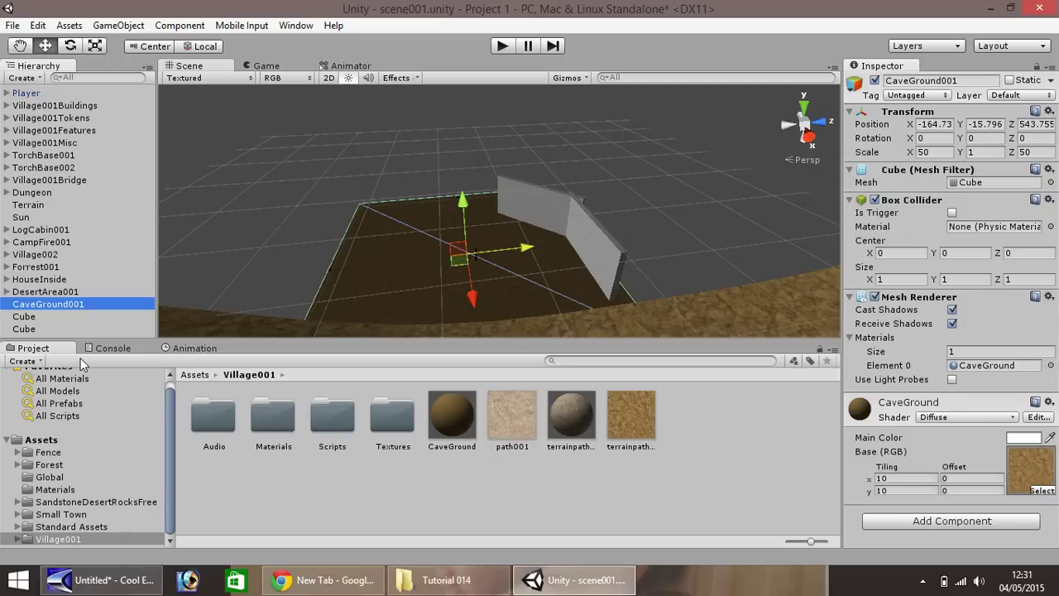
Rename the first wall as CaveBody001 and the rotated wall as CaveBody002
right_click(22, 318)
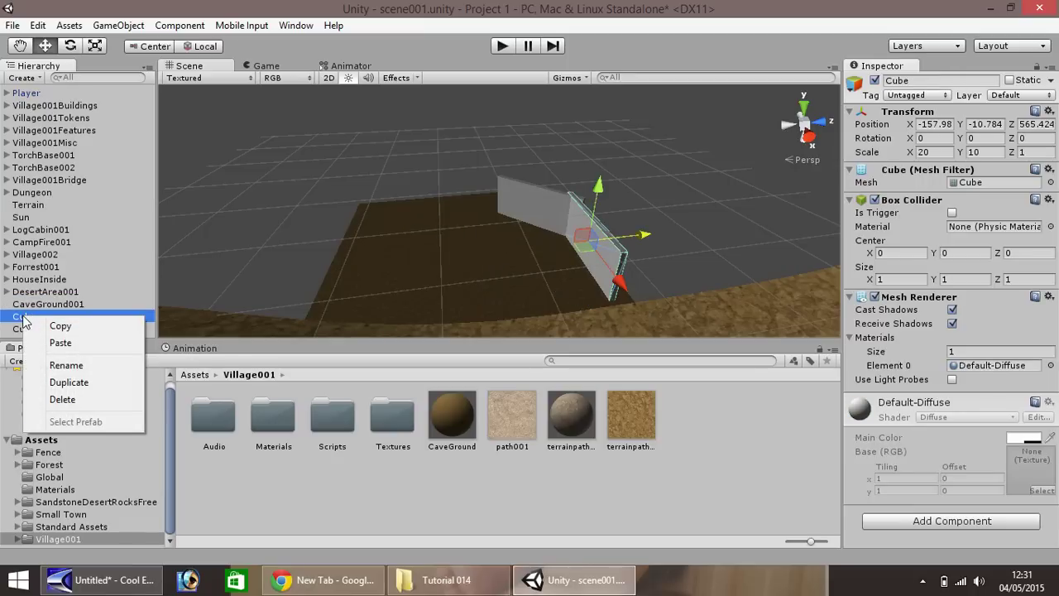
click(78, 365)
text(Cave)
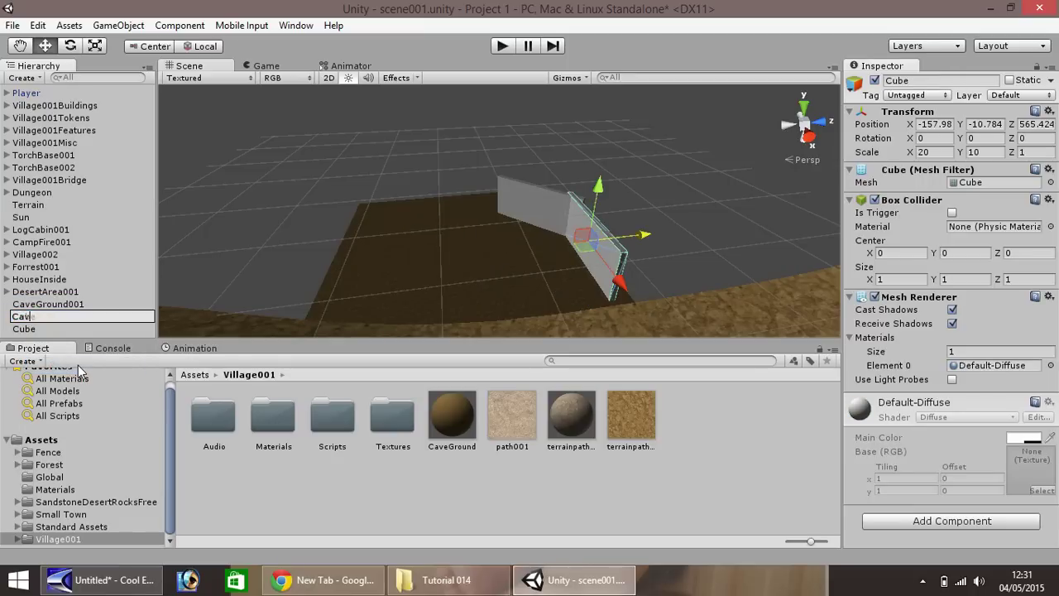
text(Body001)
key(Return)
right_click(25, 329)
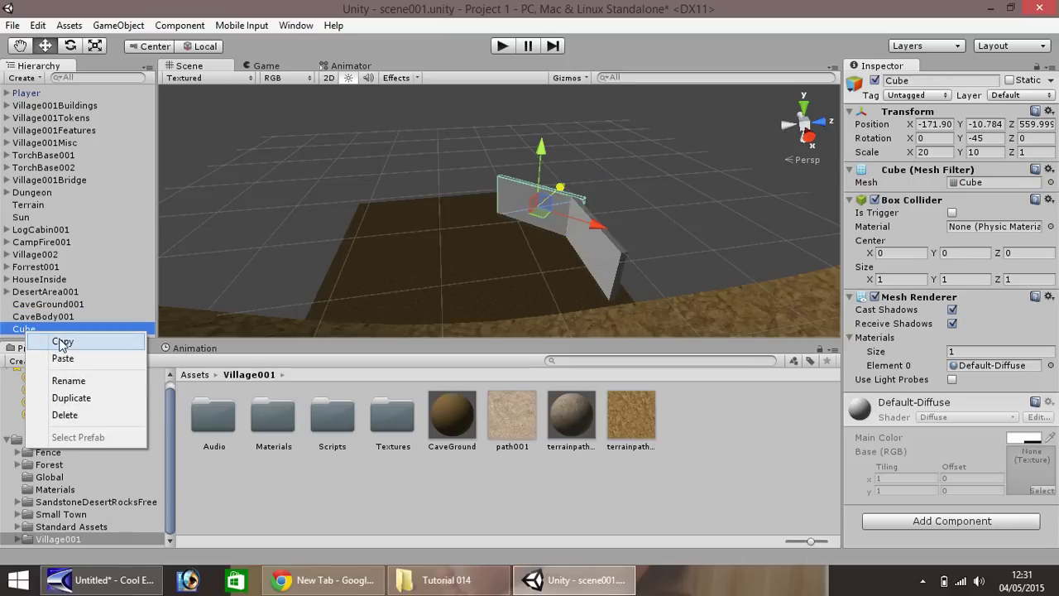
click(68, 380)
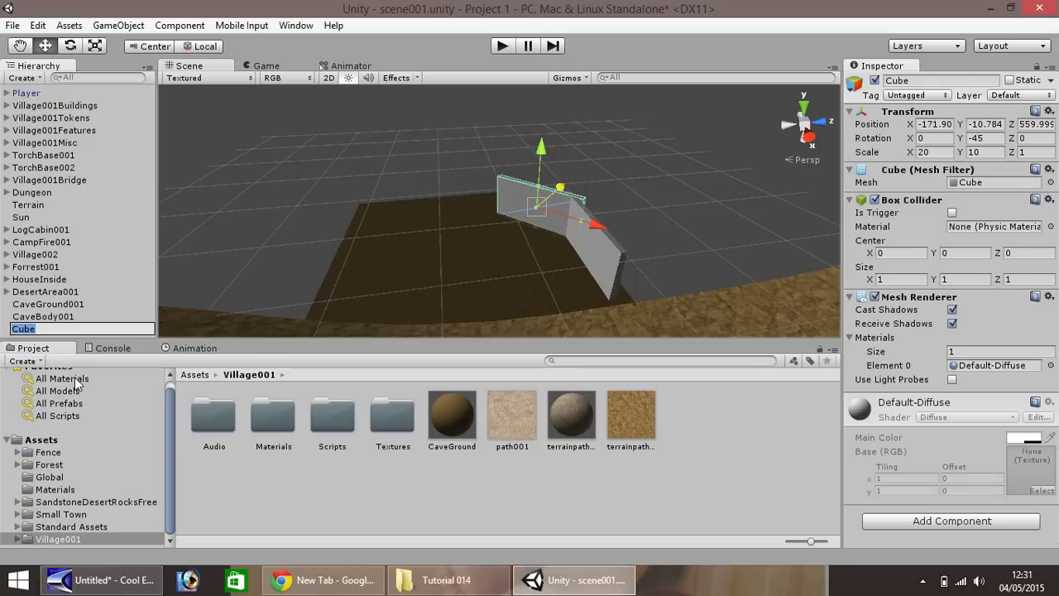
text(CaveB)
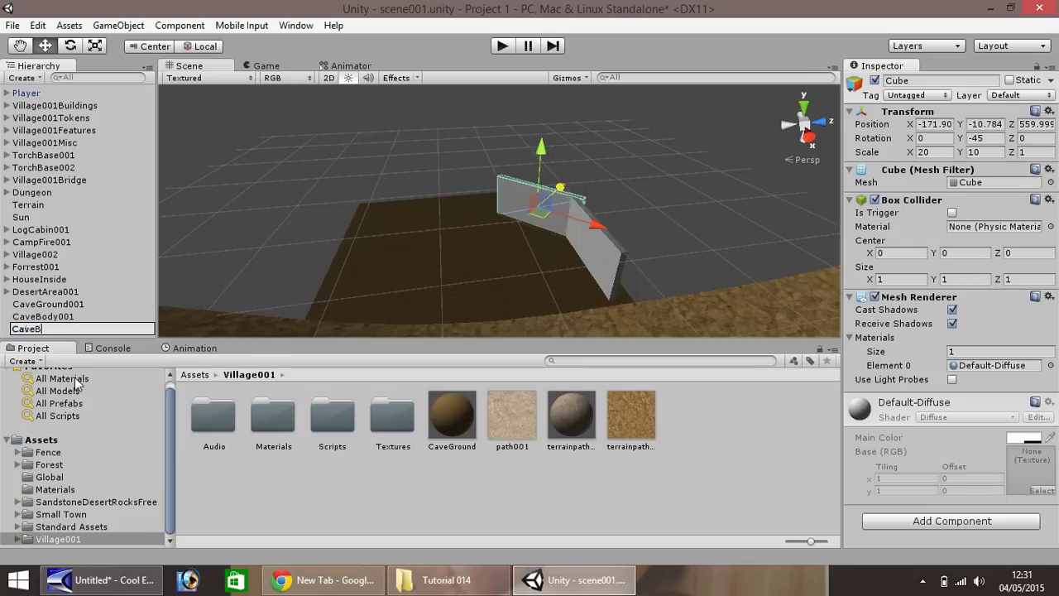
text(ody002)
key(Return)
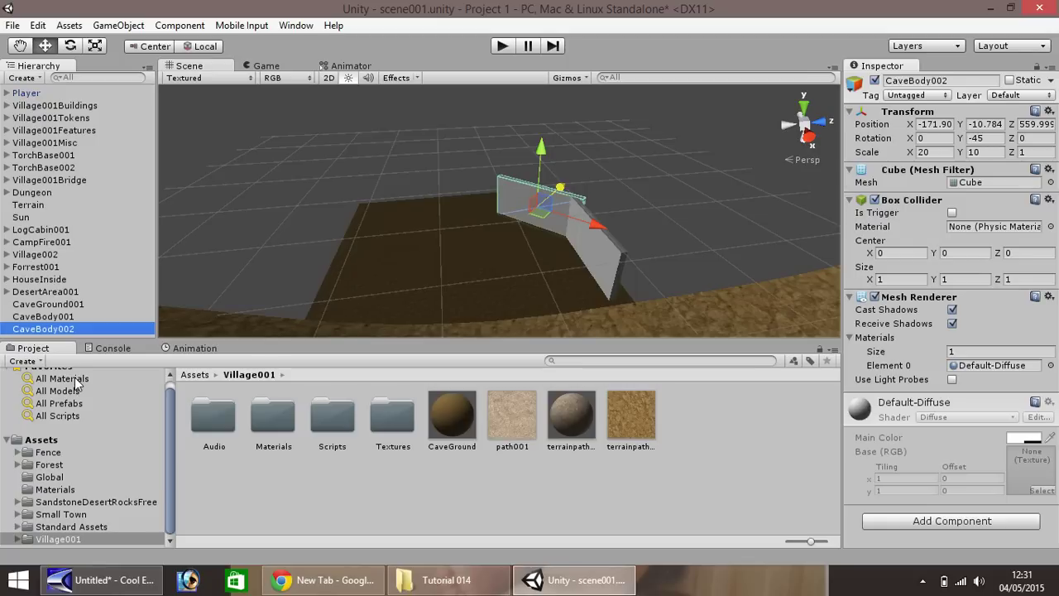
Create an empty game object in the scene
click(125, 26)
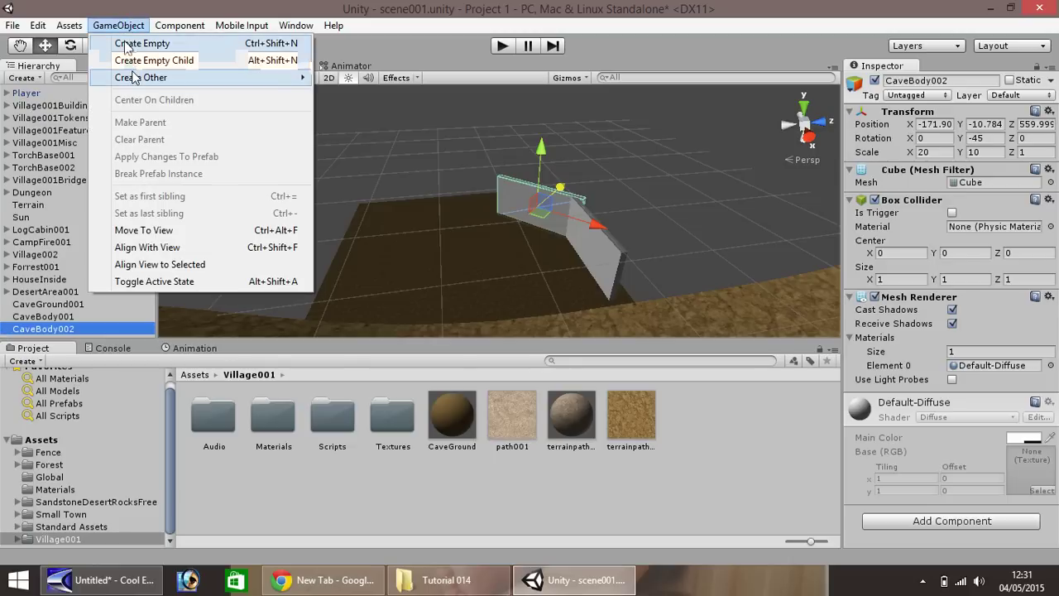
mouse_move(135, 77)
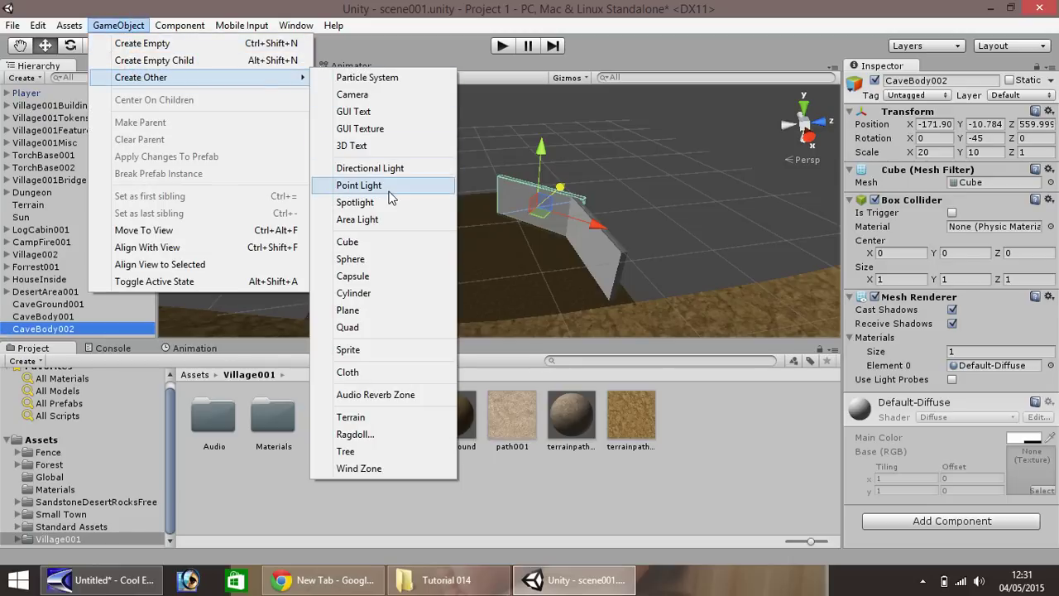
click(139, 44)
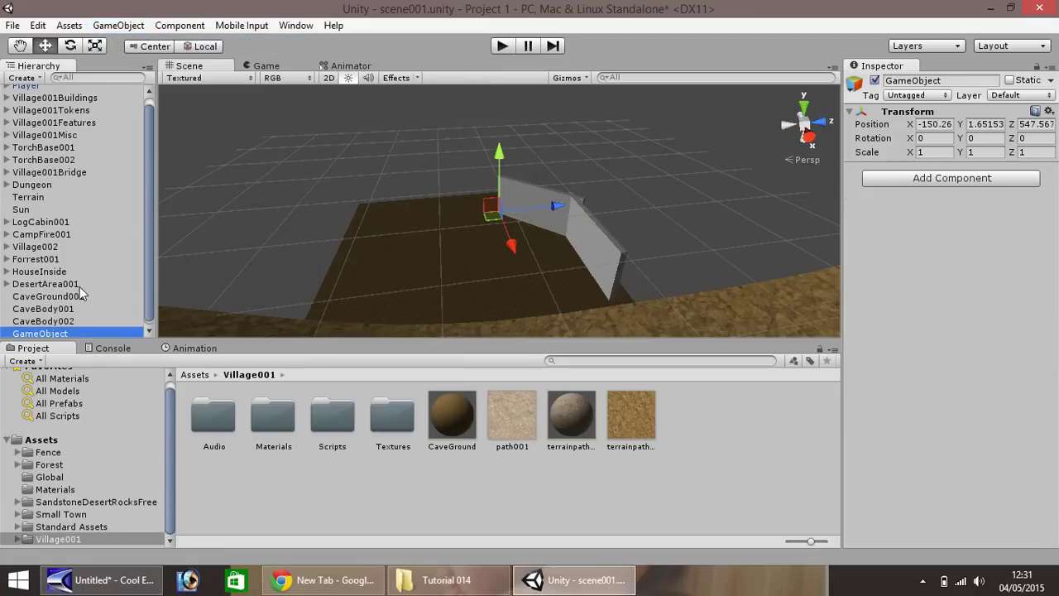
Rename the empty game object as Cave001 and parent the ground slab and both cave walls under it
right_click(35, 331)
click(79, 377)
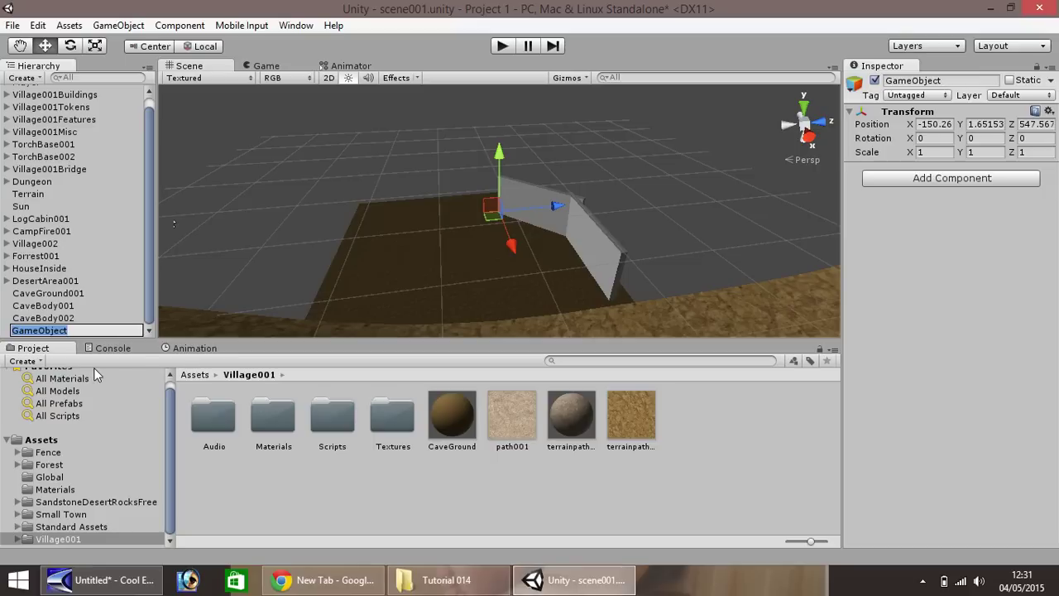
text(Cave)
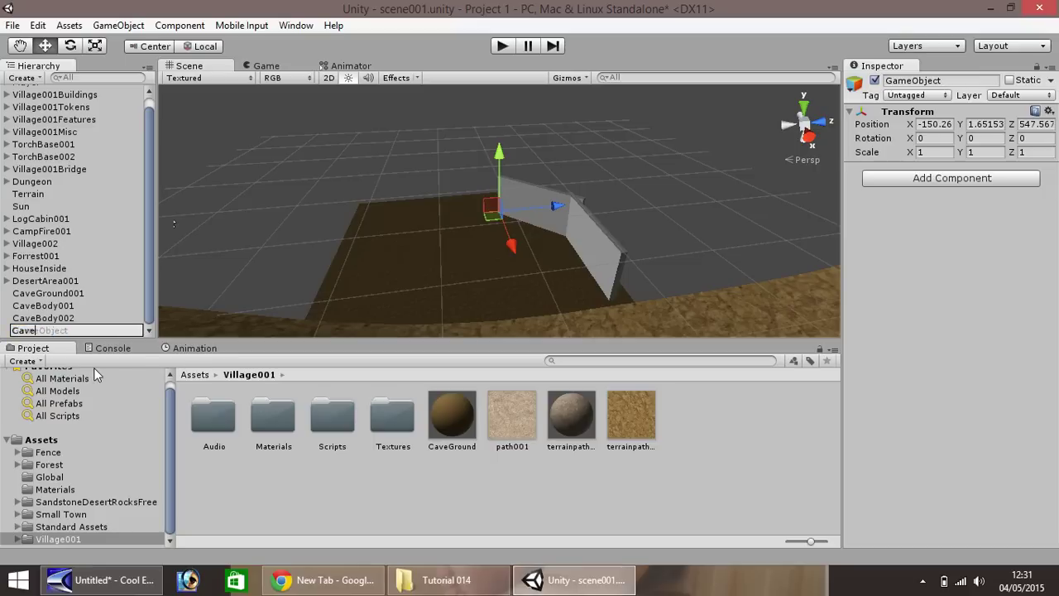
text(001)
key(Return)
mouse_move(48, 318)
mouse_down()
mouse_move(40, 335)
mouse_move(44, 298)
mouse_move(40, 306)
mouse_up()
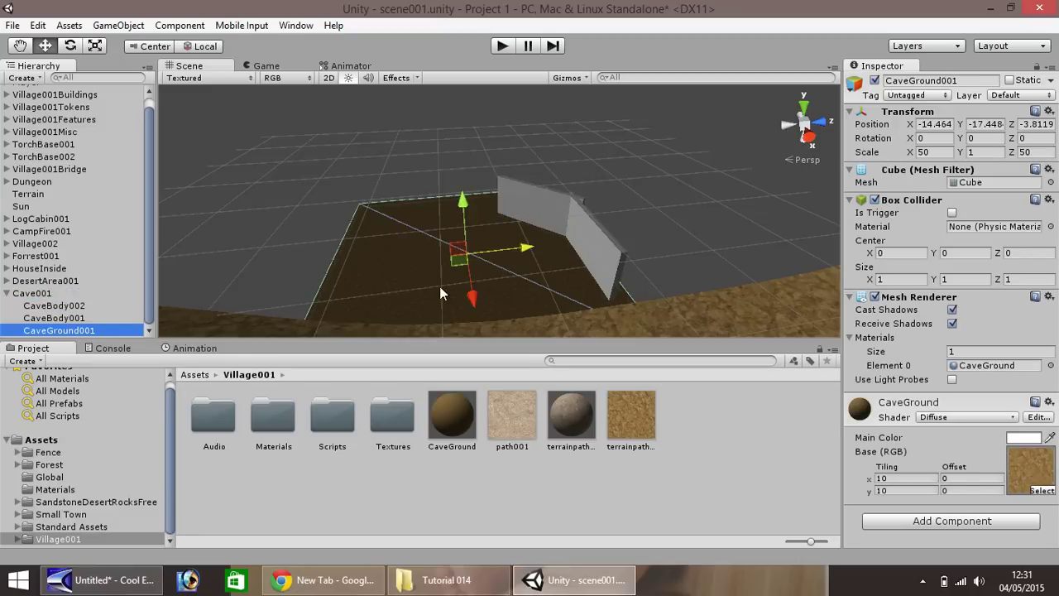
Duplicate the angled wall CaveBody002, rotate the copy to 45 in Y and move it across the slab to about X -23.2, Z -17.2
click(520, 205)
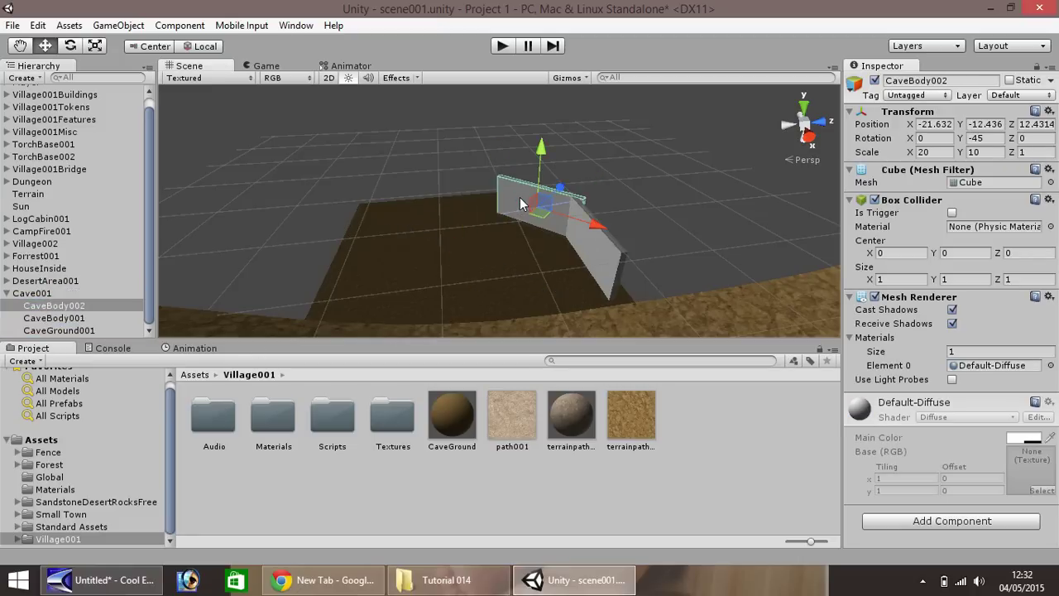
key(ctrl+d)
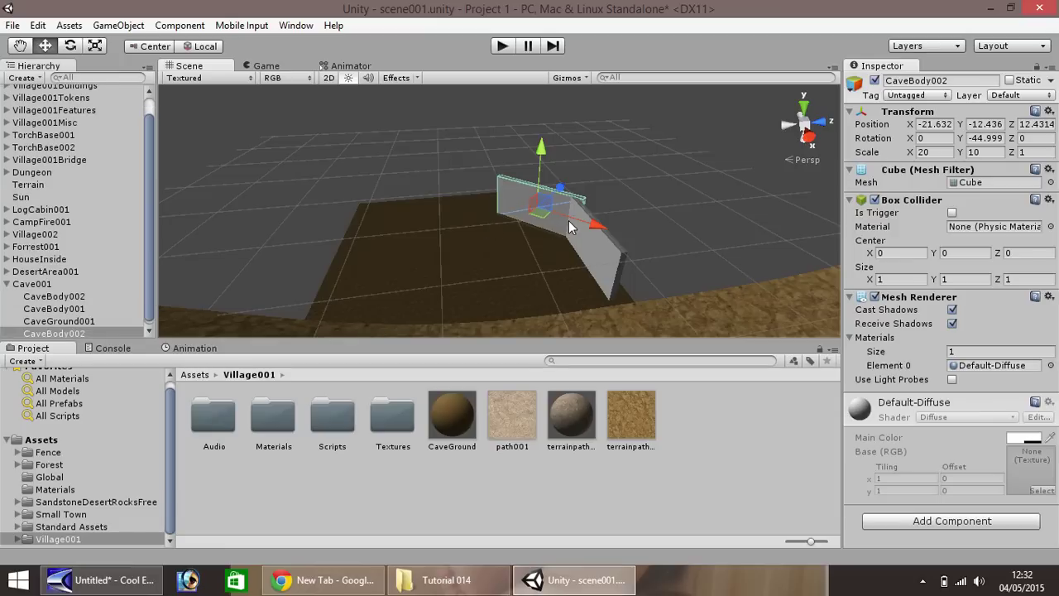
click(990, 137)
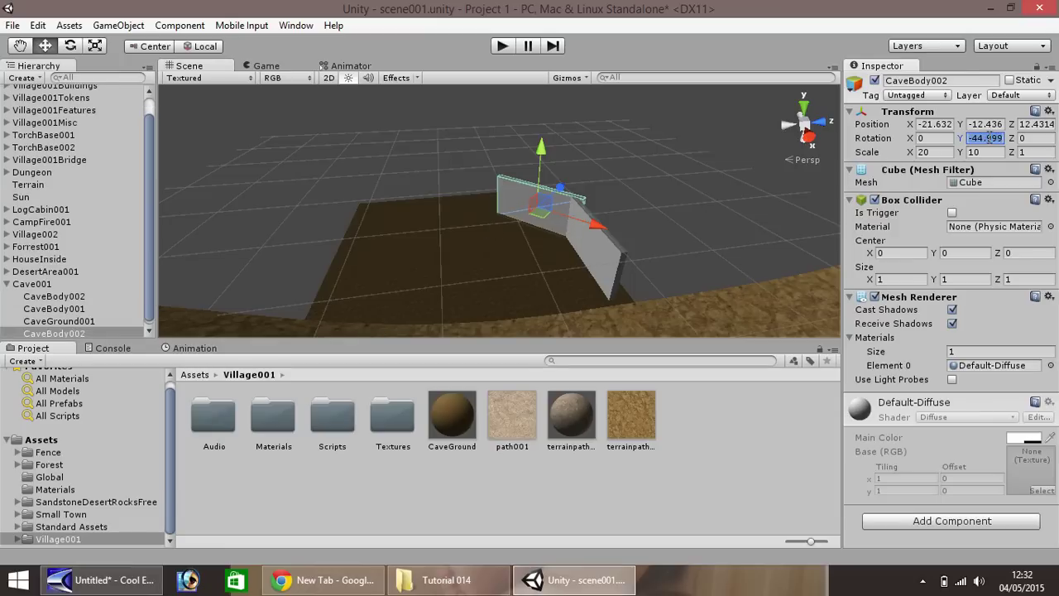
text(45)
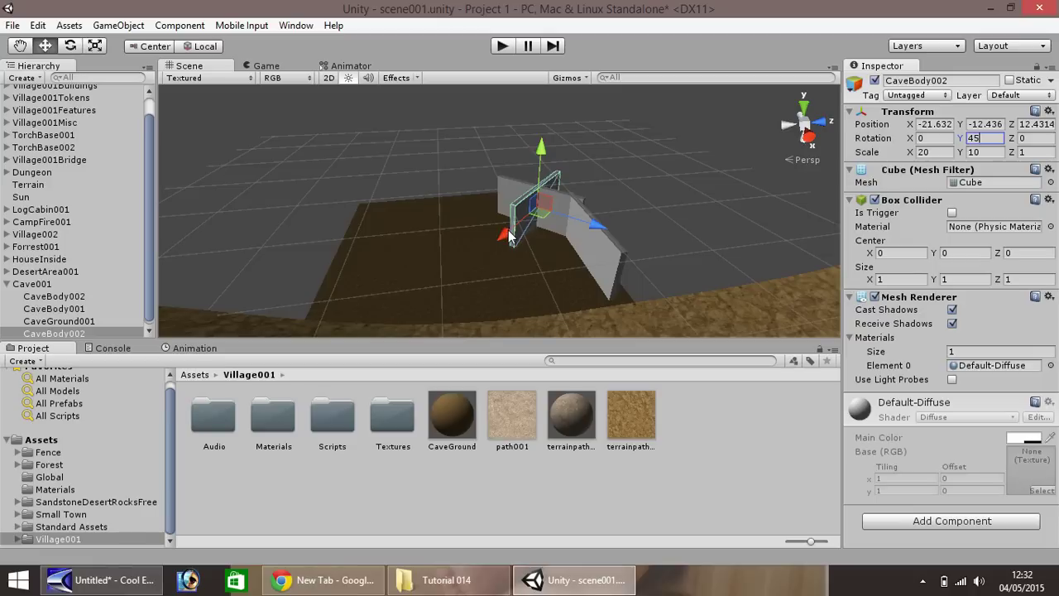
drag(510, 238, 356, 236)
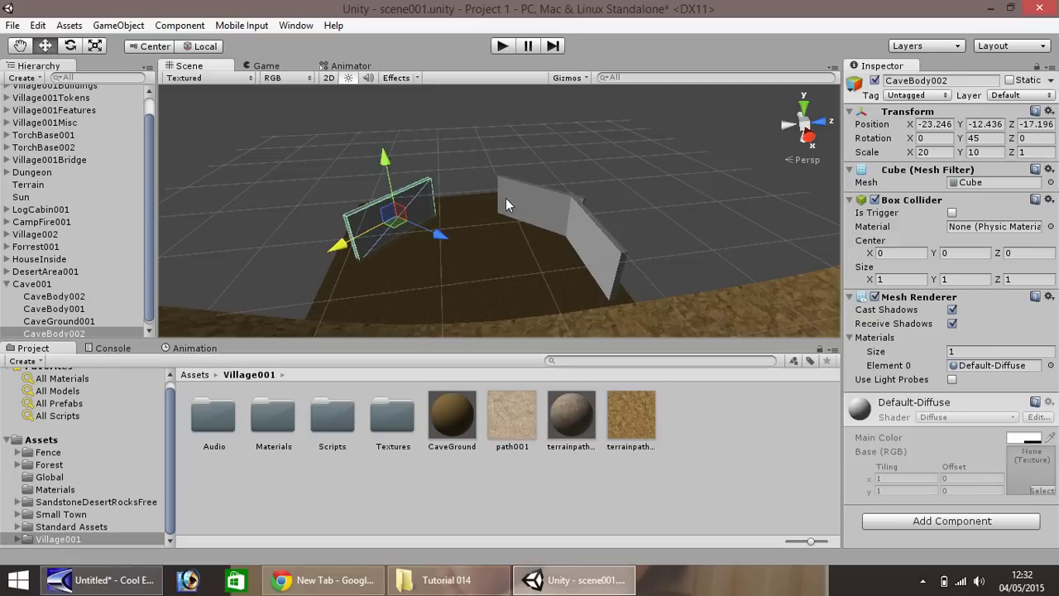
Duplicate the side wall CaveBody001, rotate the copy to 90 in Y and place it between the angled walls at about X -28.9, Z -2.8
click(601, 250)
key(ctrl+d)
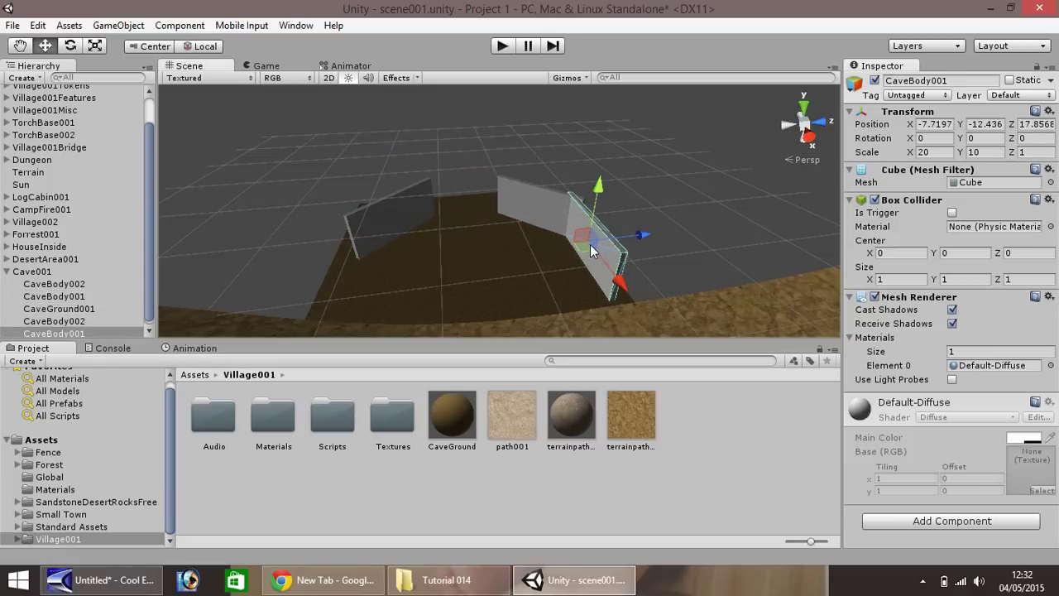
drag(623, 284, 511, 203)
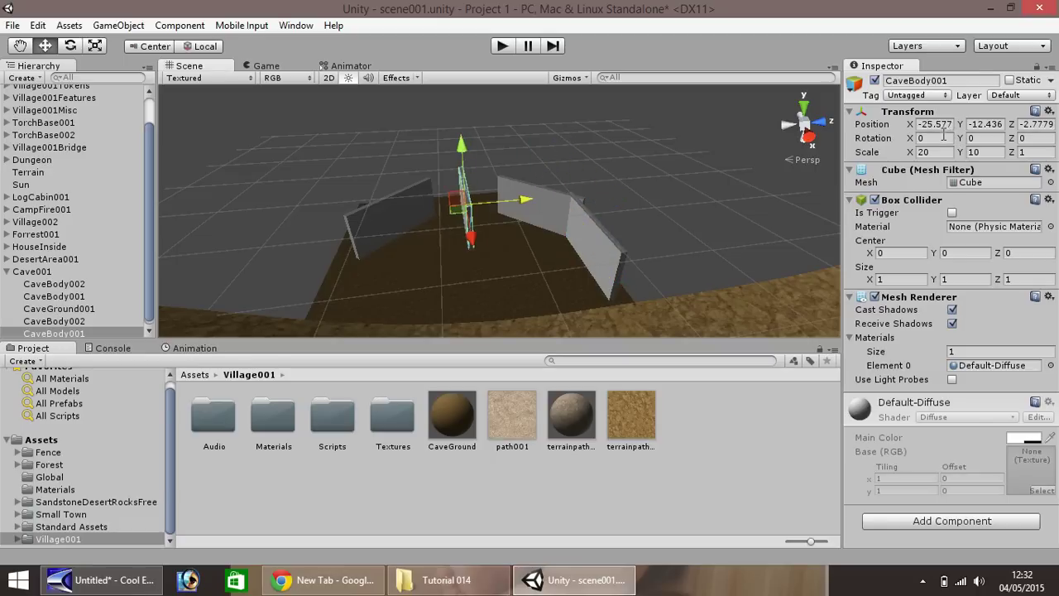
click(976, 138)
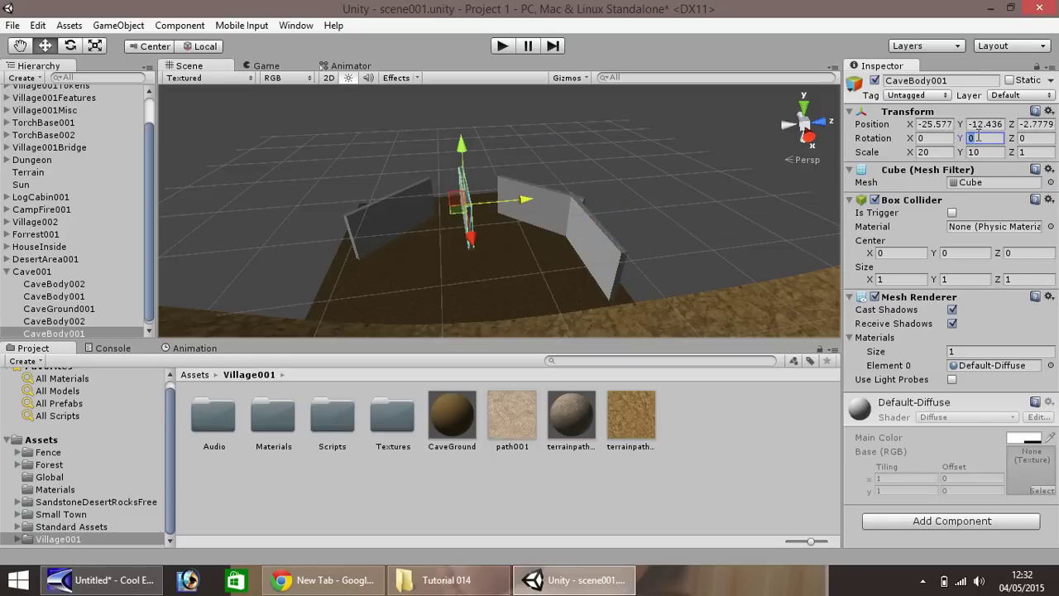
text(90)
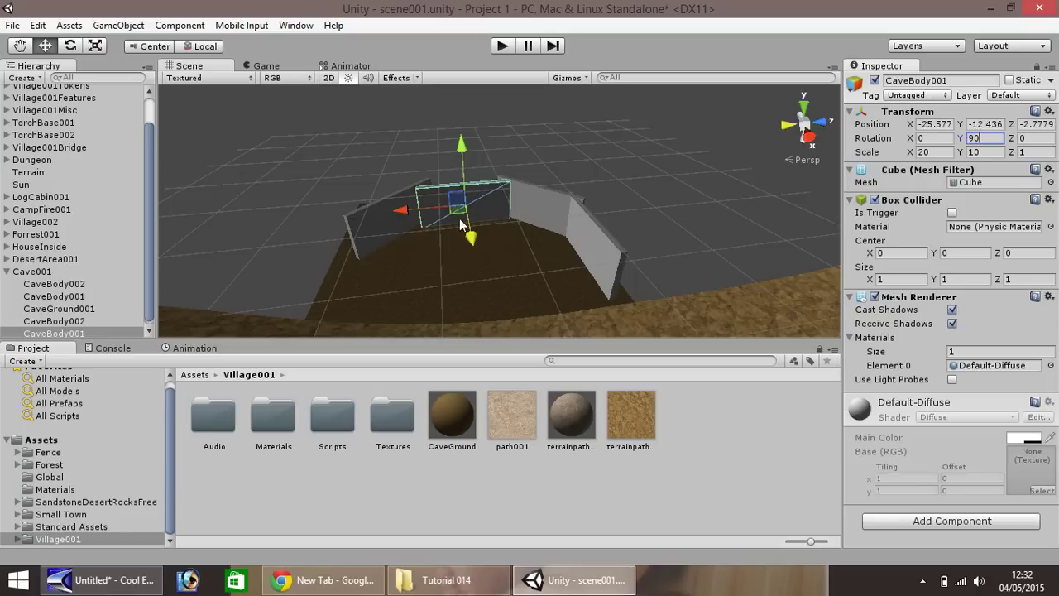
drag(469, 238, 468, 228)
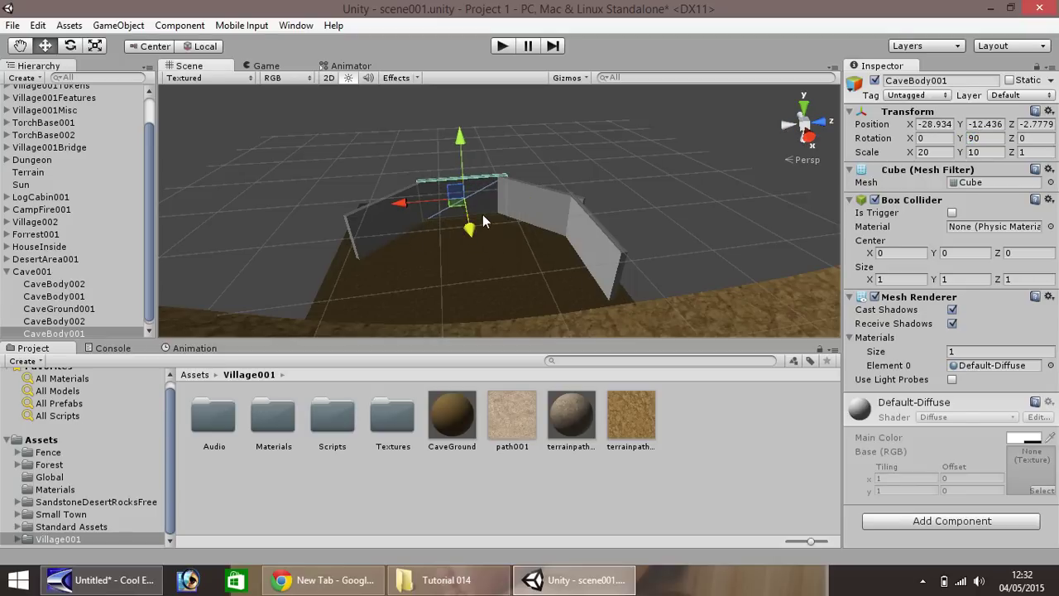
Place two copies of the back wall along the terrain-side edge at about X 0.95, with Z about 10.1 and -15.9, leaving an entrance gap
key(ctrl+d)
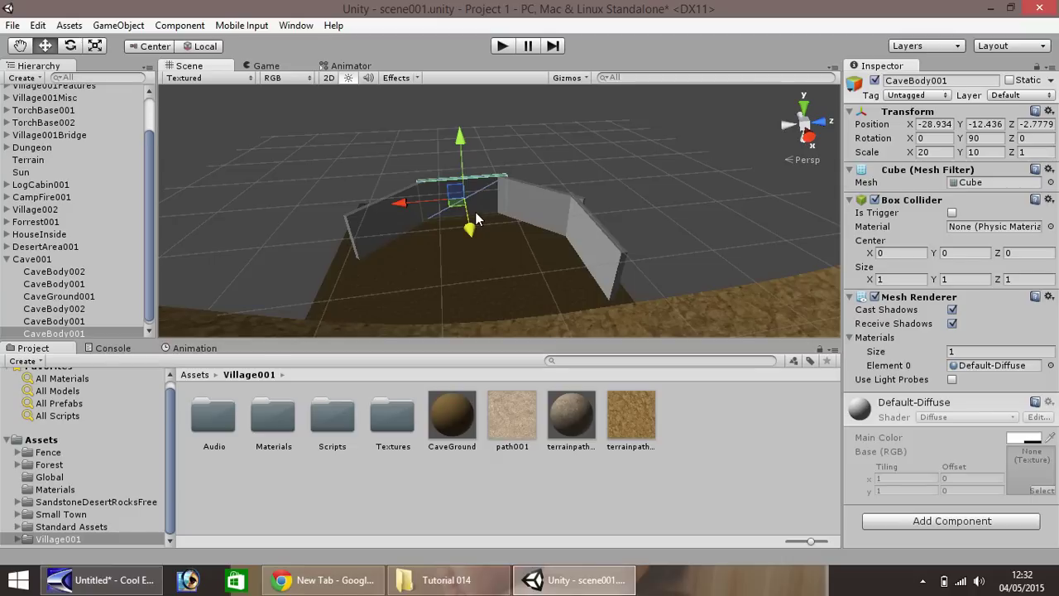
drag(468, 229, 538, 311)
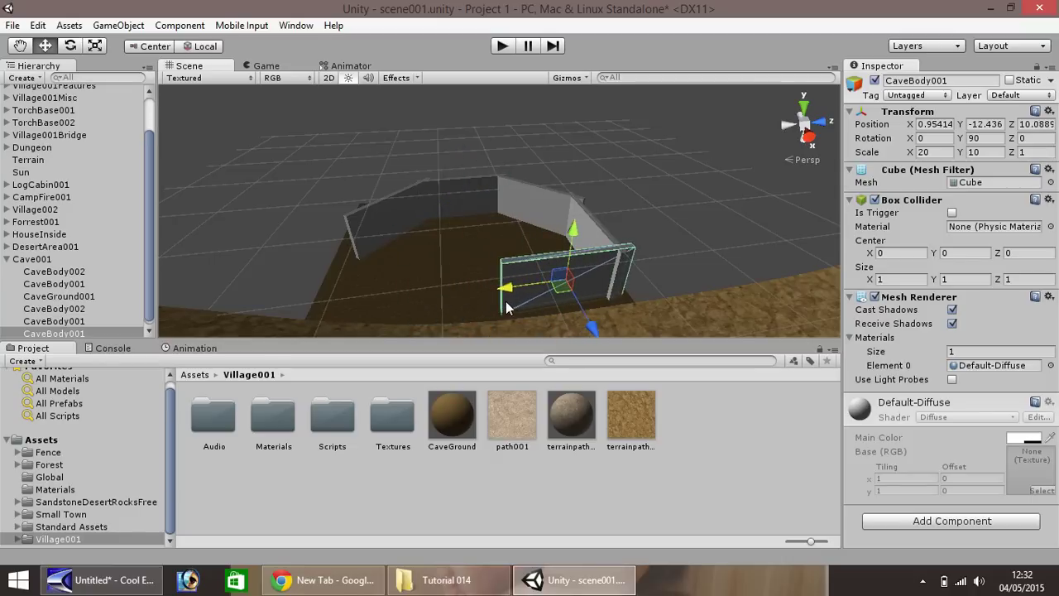
drag(505, 303, 345, 285)
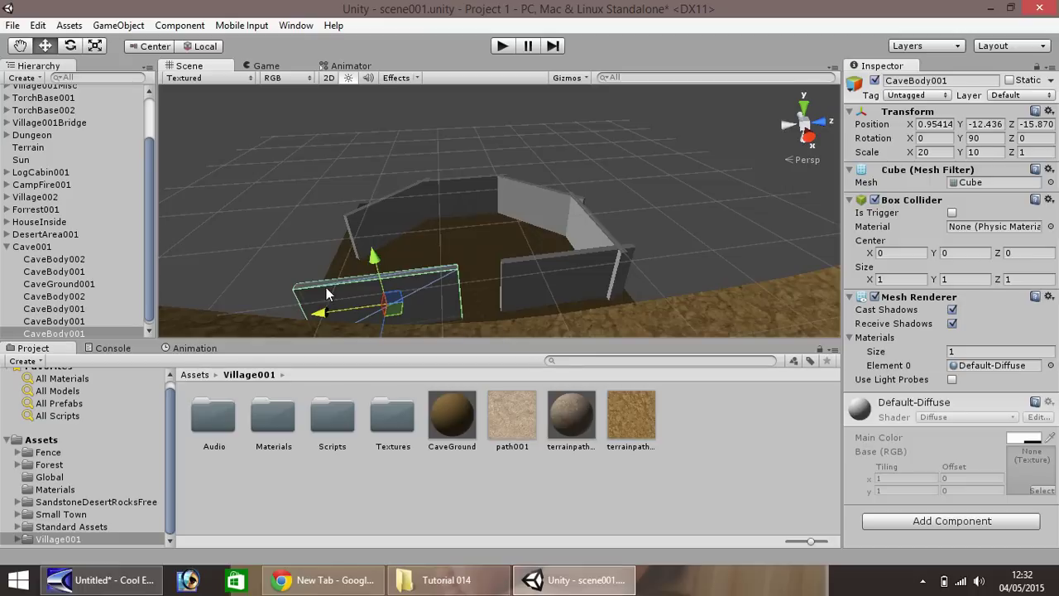
Duplicate the side wall CaveBody001 and move the copy to the opposite side of the cave at about Z -23.7
click(591, 235)
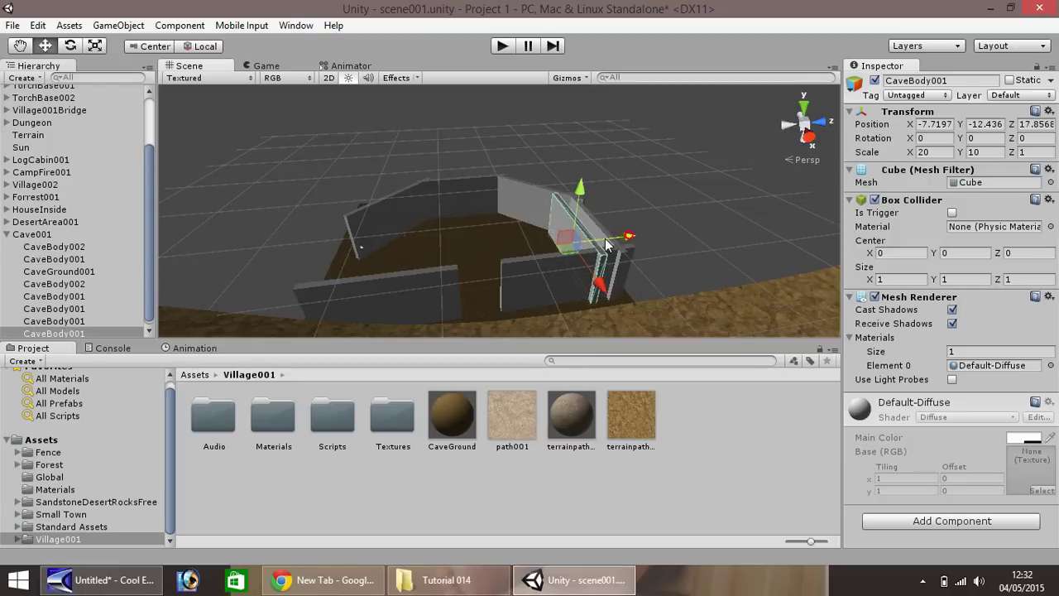
drag(636, 237, 275, 279)
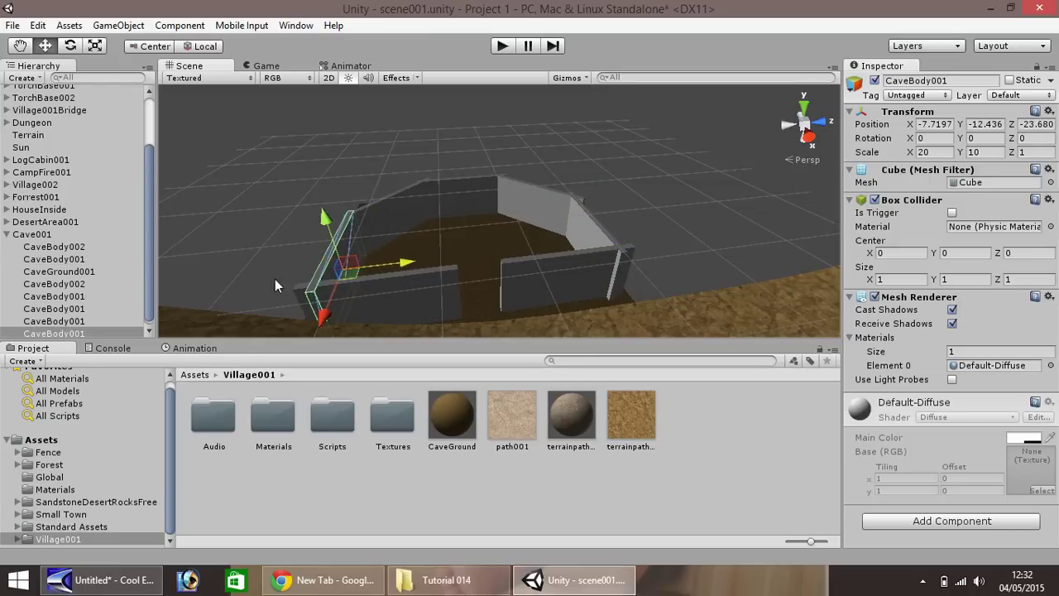
Rename the new opposite side wall as CaveBody003 and the entrance wall beside it as CaveBody004
right_click(73, 329)
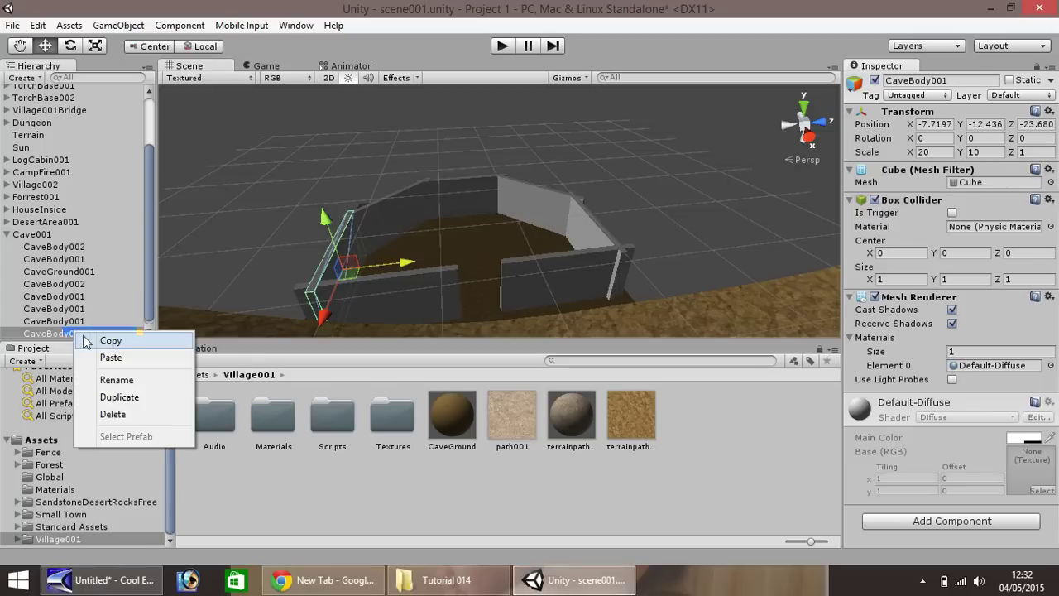
click(116, 380)
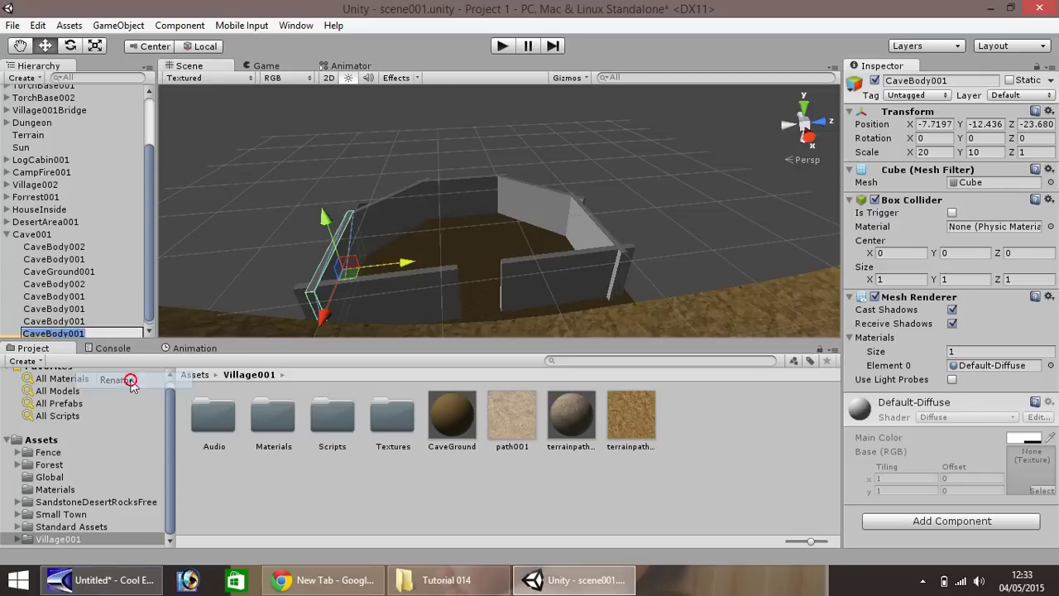
right_click(76, 322)
click(118, 369)
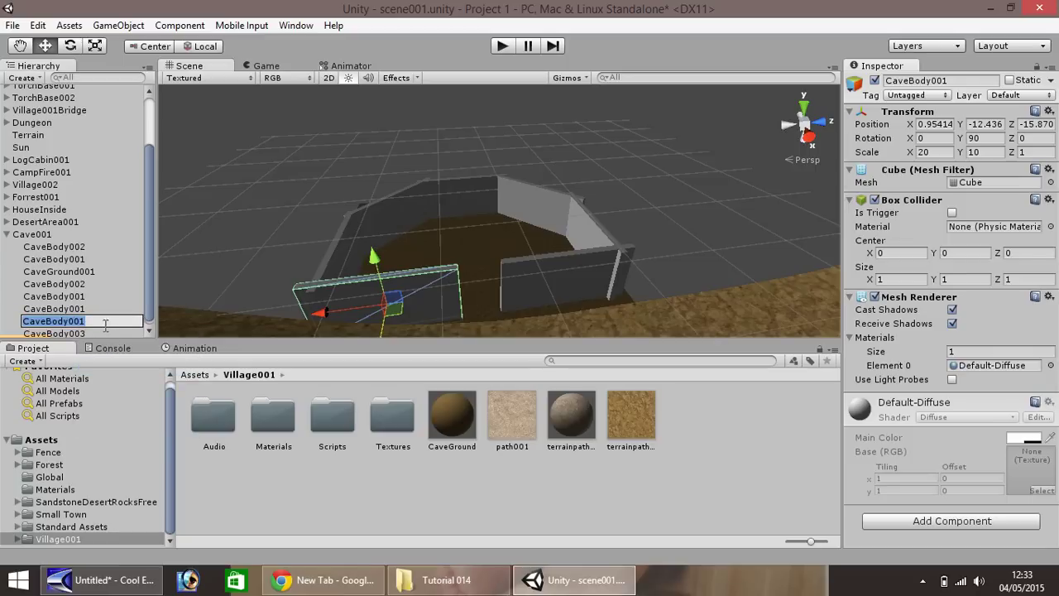
key(Return)
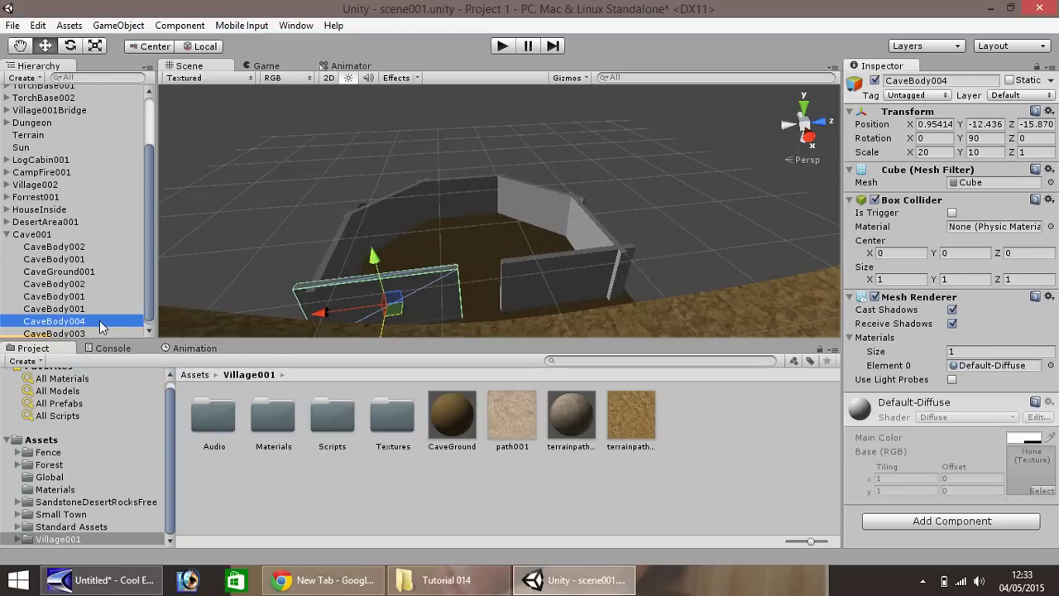
Rename the other entrance wall as CaveBody005 and the back wall as CaveBody006
click(86, 310)
right_click(85, 311)
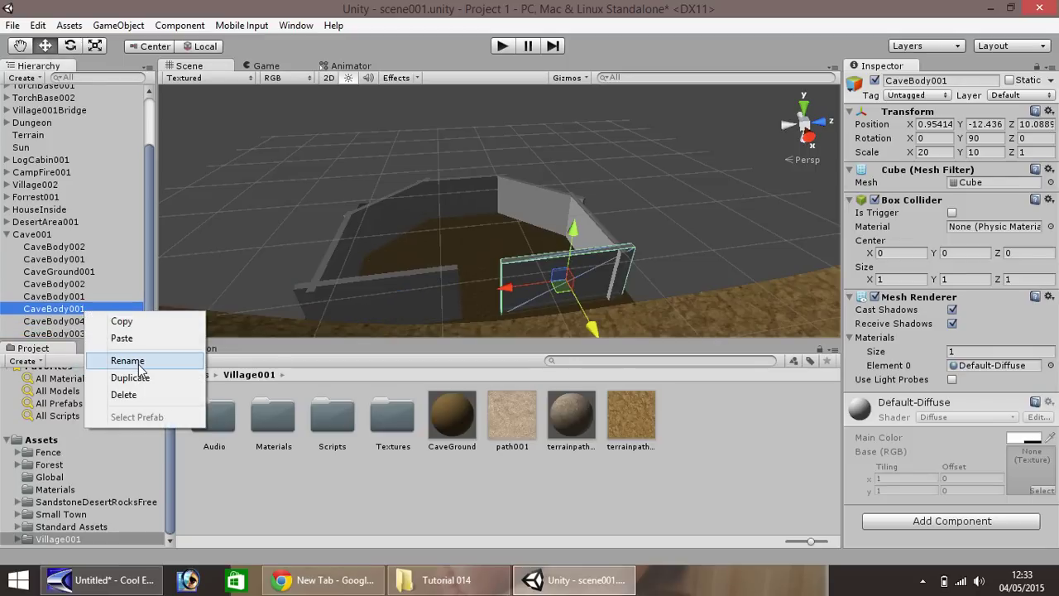
click(129, 362)
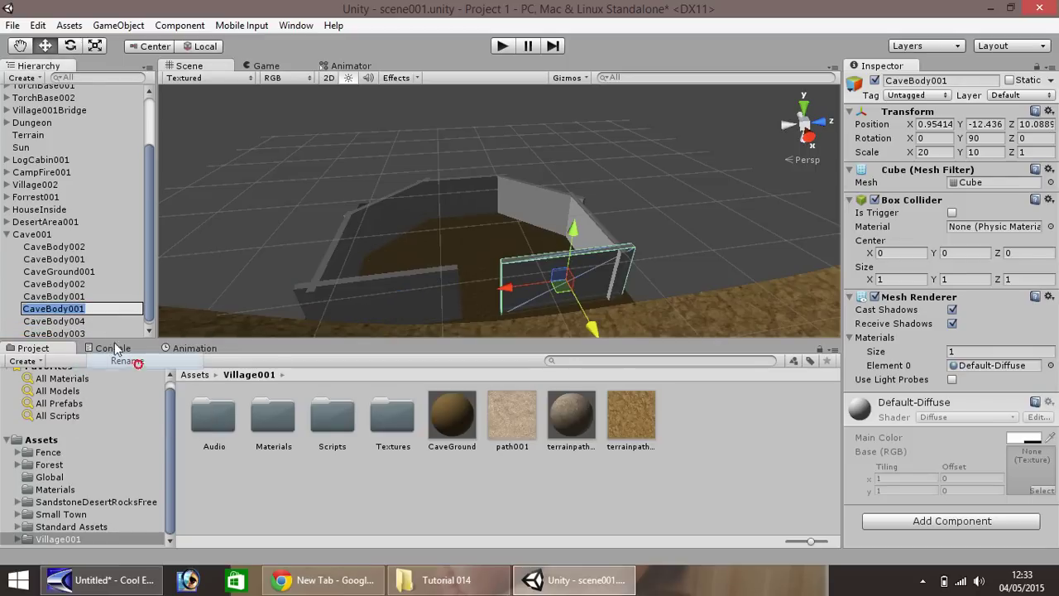
text(5)
key(Return)
right_click(82, 298)
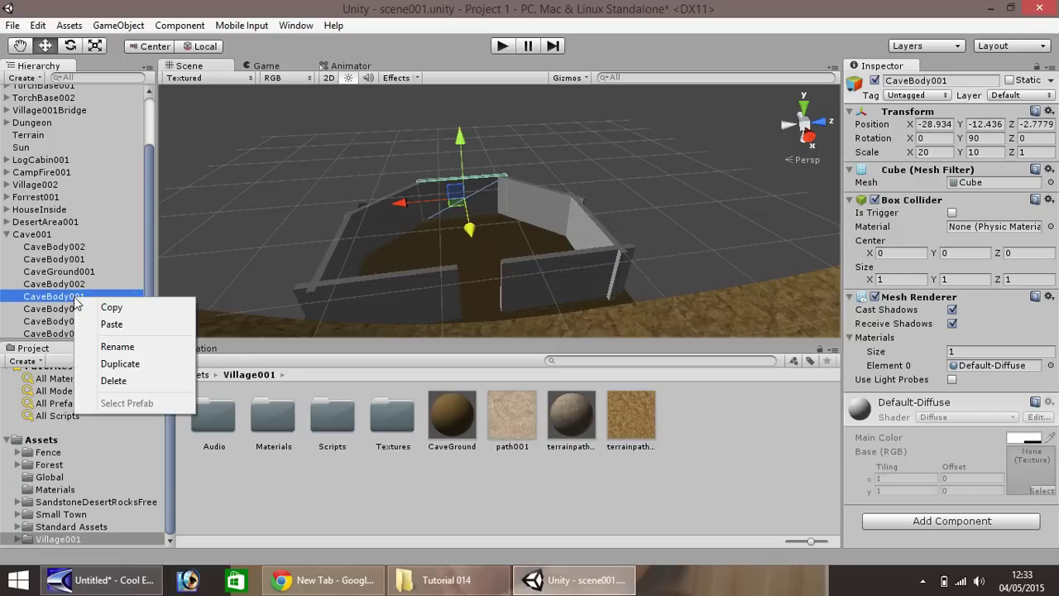
click(121, 347)
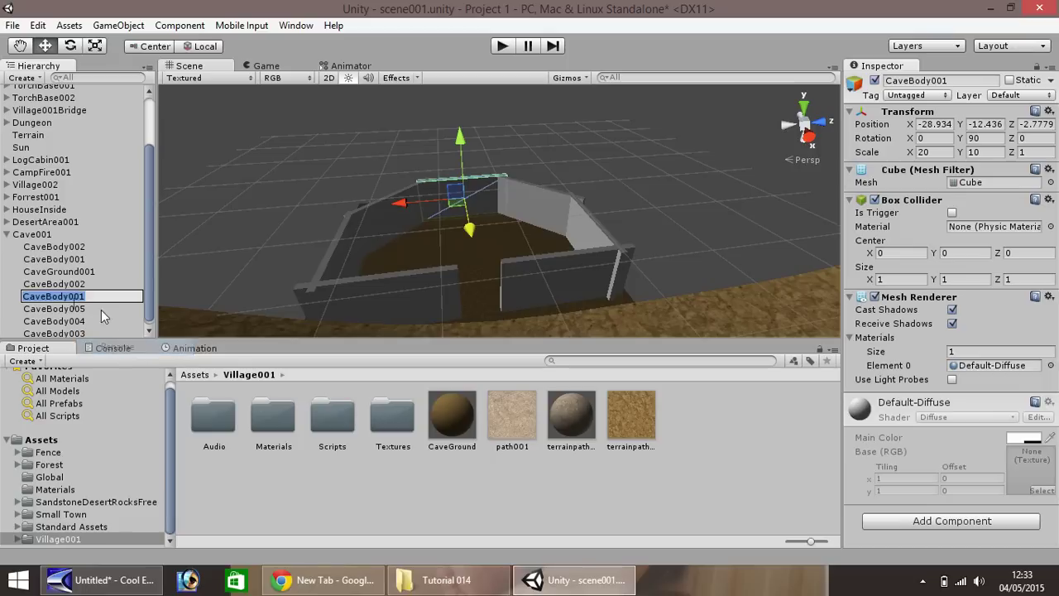
click(96, 295)
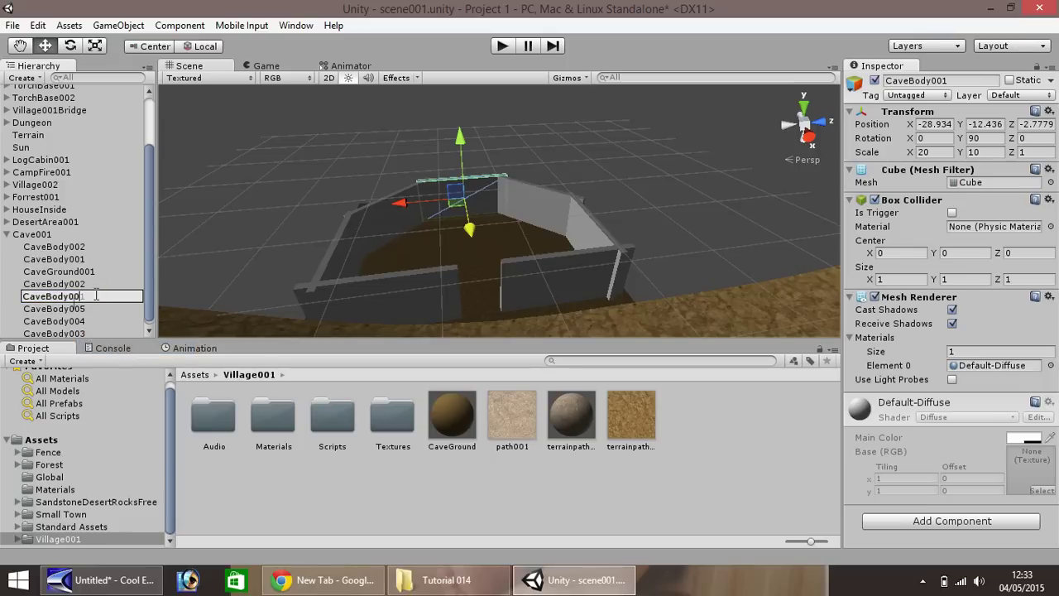
key(Return)
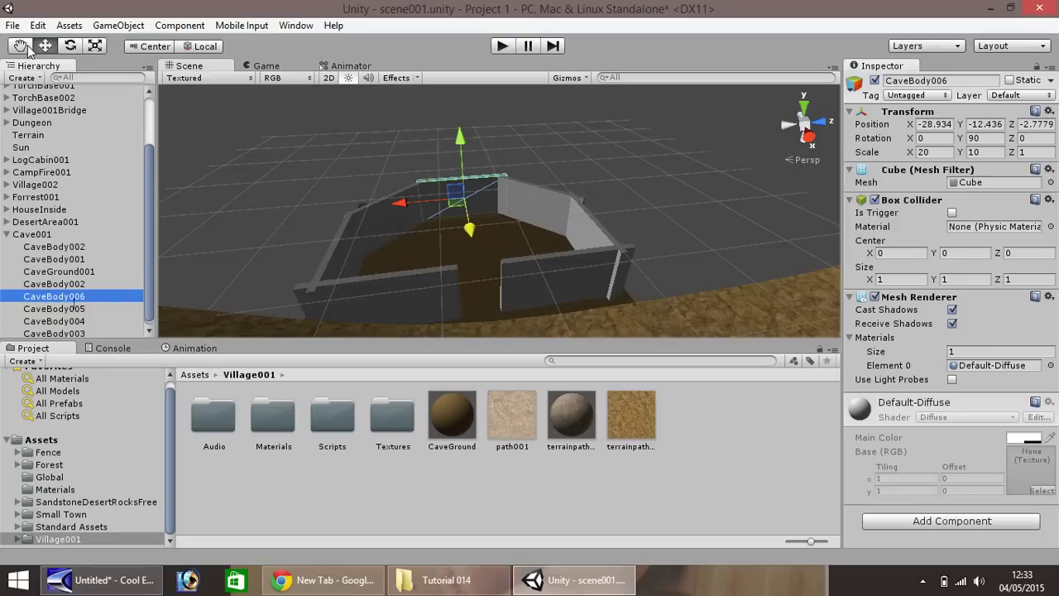
Move the whole Cave001 group away from the desert terrain to about X -175.7
key(q)
drag(322, 214, 187, 211)
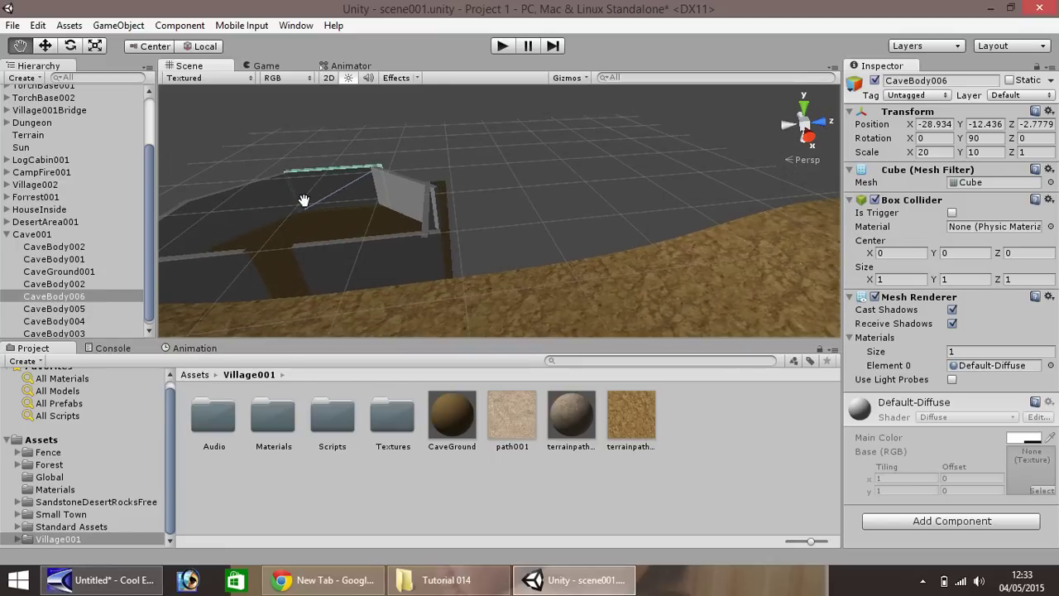
right_drag(304, 201, 182, 236)
drag(409, 201, 49, 230)
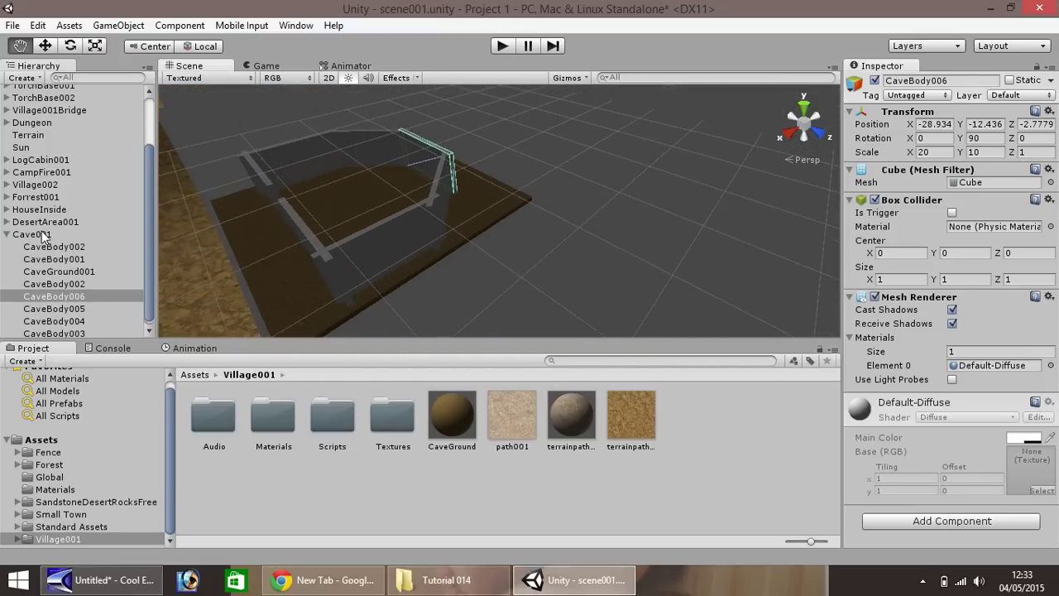
click(43, 236)
click(46, 46)
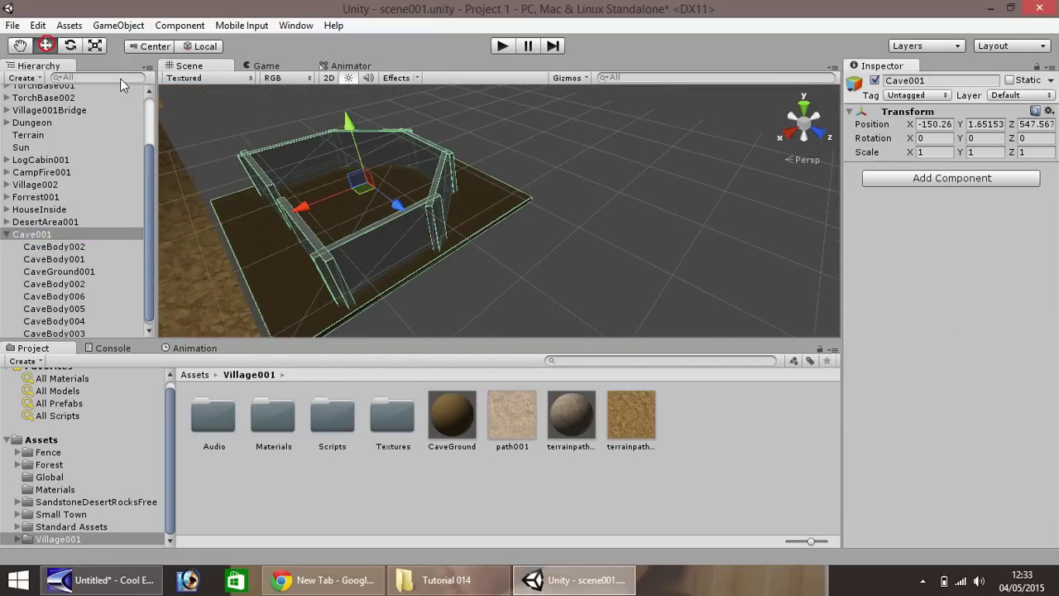
drag(304, 207, 415, 168)
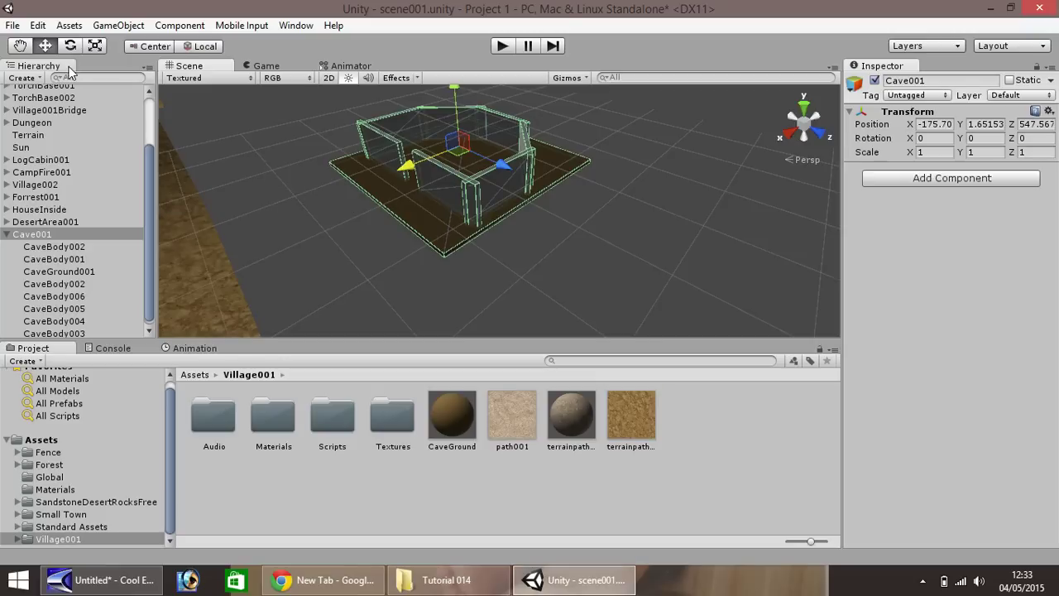
Duplicate the ground slab CaveGround001 and move the copy toward the terrain to about X 26, bridging the gap to the cave
click(83, 272)
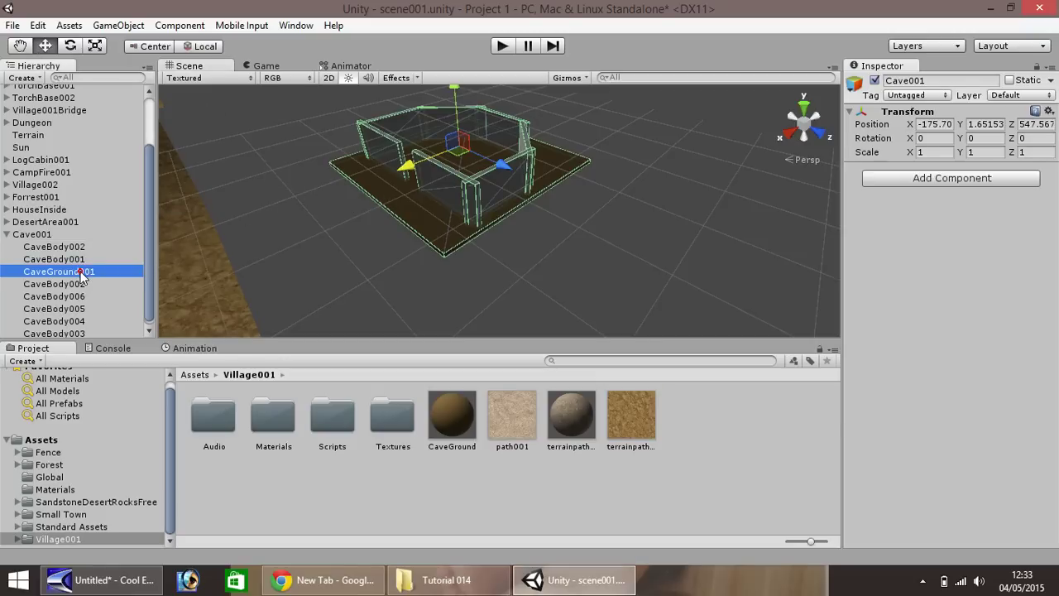
click(431, 208)
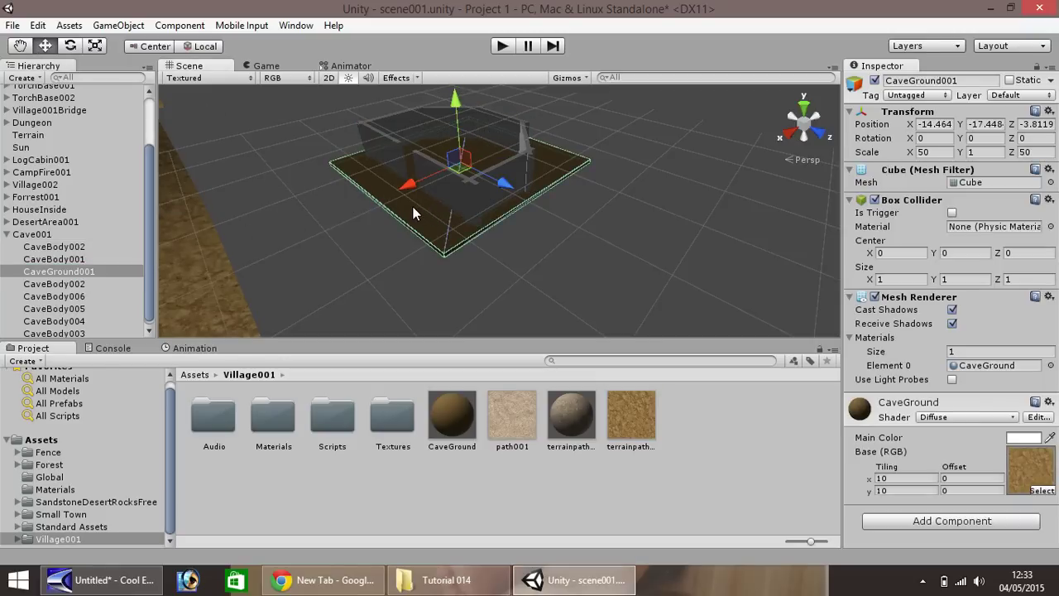
key(ctrl+d)
drag(409, 187, 296, 234)
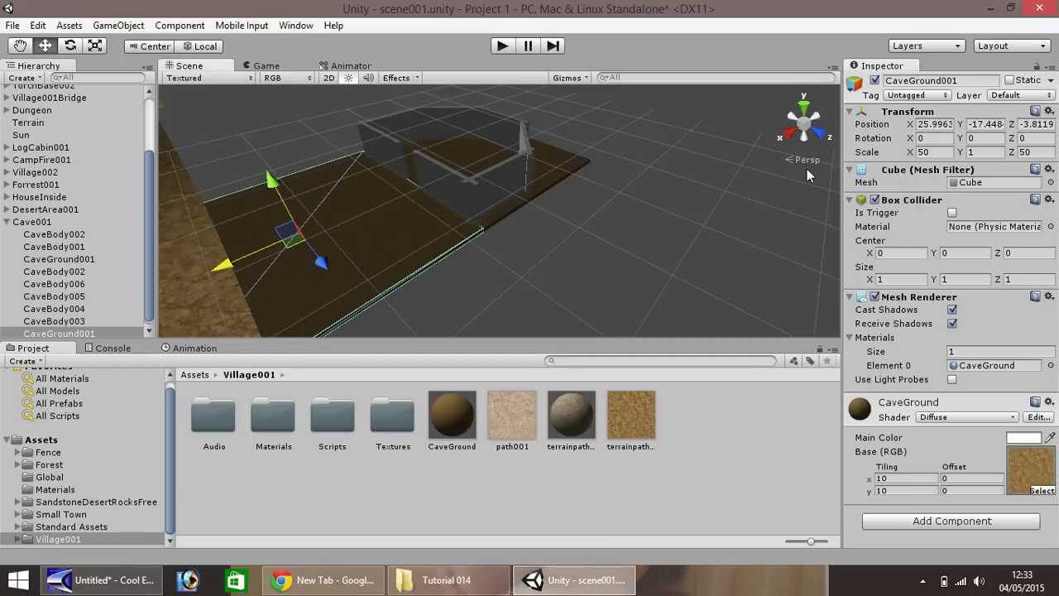
Rotate the copied ground slab 20 degrees about Z and move it to about X 13.7, Y -17.4 against the desert terrain
click(1039, 138)
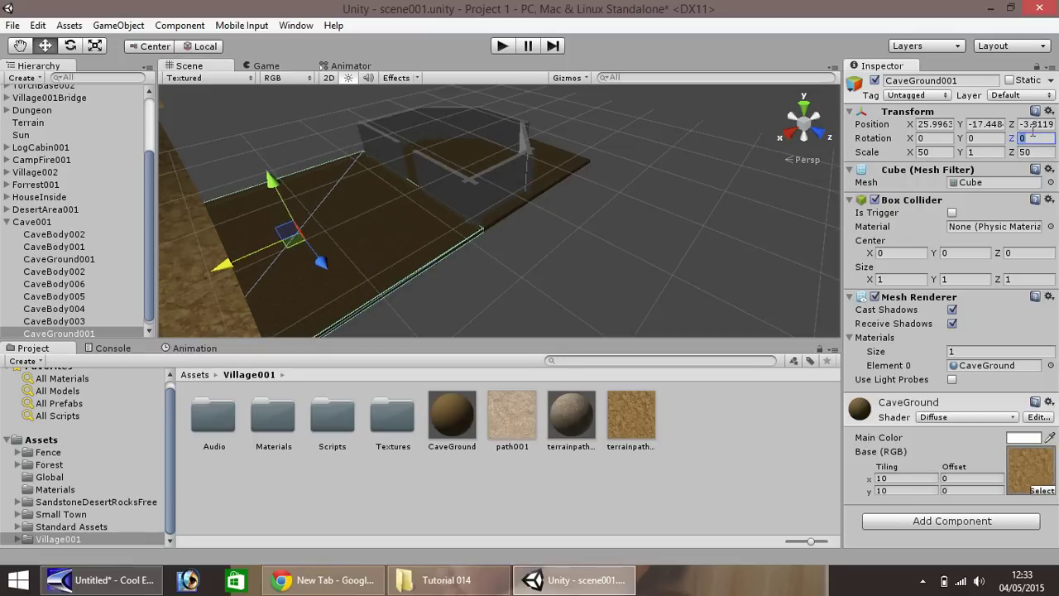
text(20)
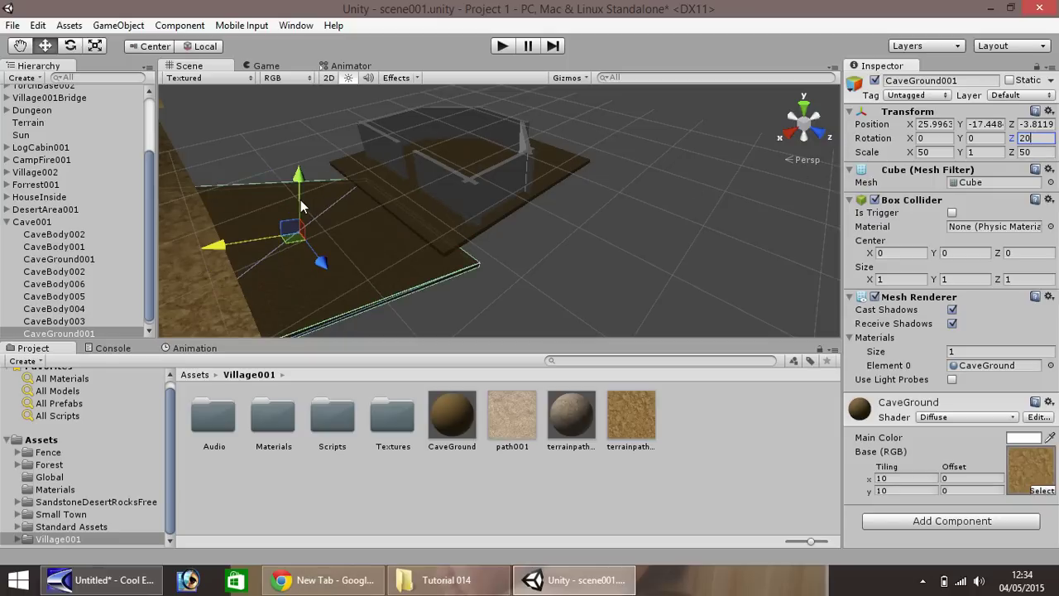
drag(301, 199, 272, 163)
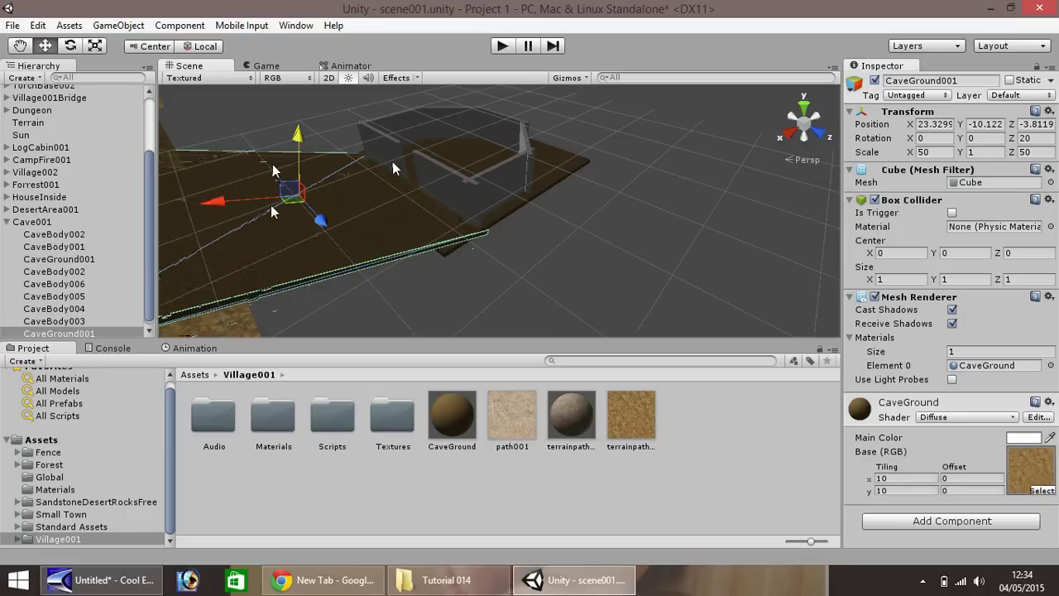
drag(213, 201, 258, 219)
Set the copied ground slab's Z rotation to 15 and raise it to about X 13.2, Y -15.4
click(22, 46)
drag(236, 170, 633, 133)
key(w)
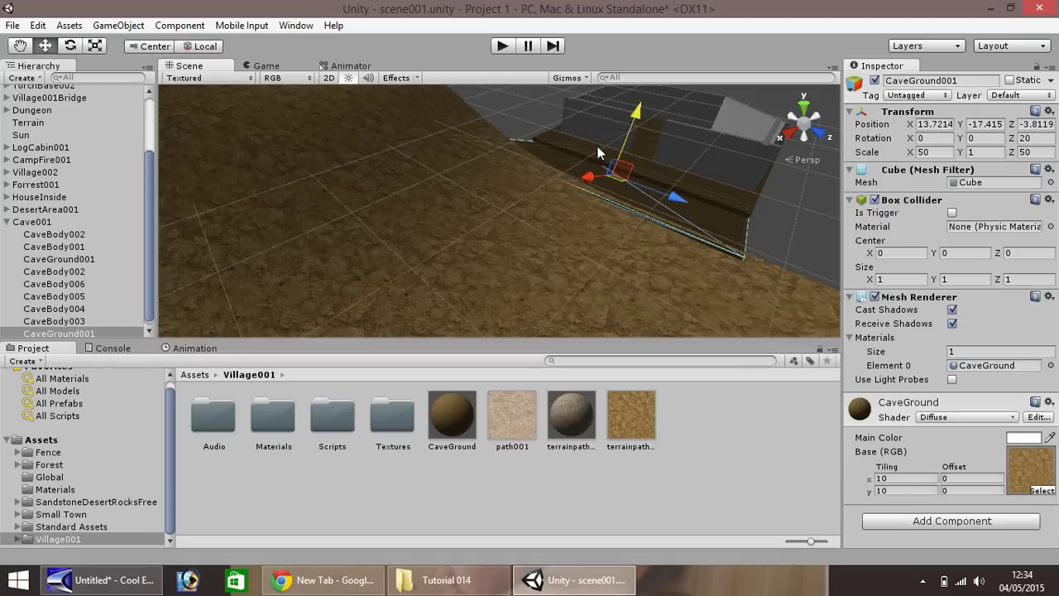
click(1038, 138)
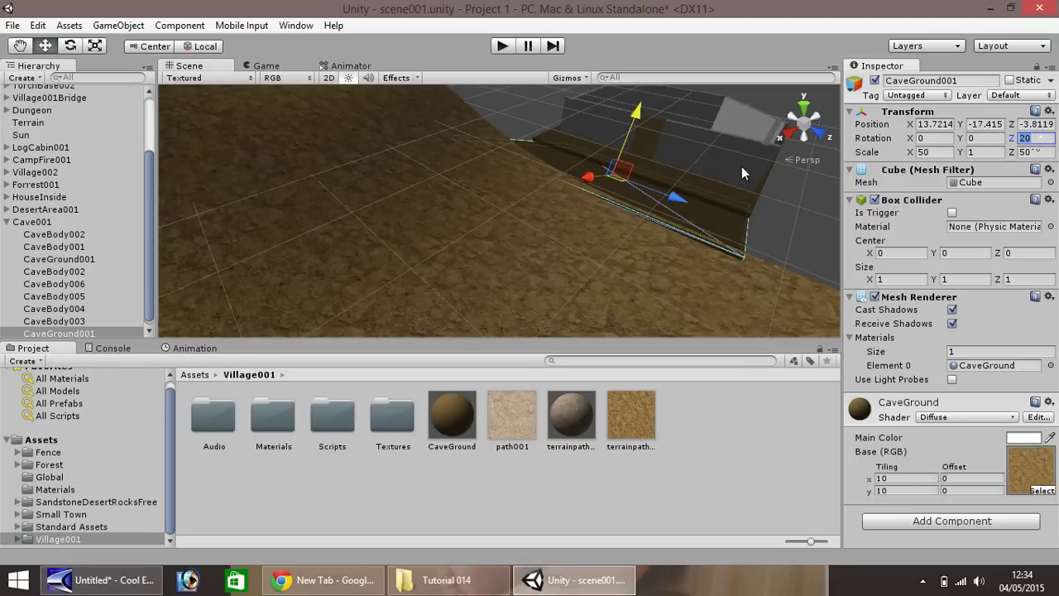
text(15)
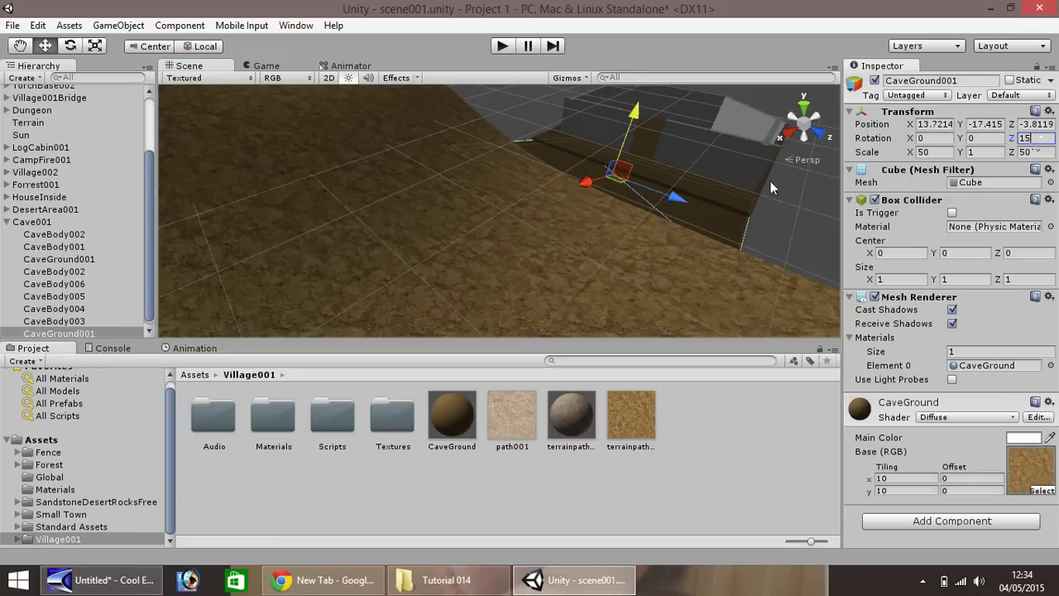
mouse_move(621, 146)
mouse_down()
mouse_move(618, 127)
mouse_move(621, 139)
mouse_up()
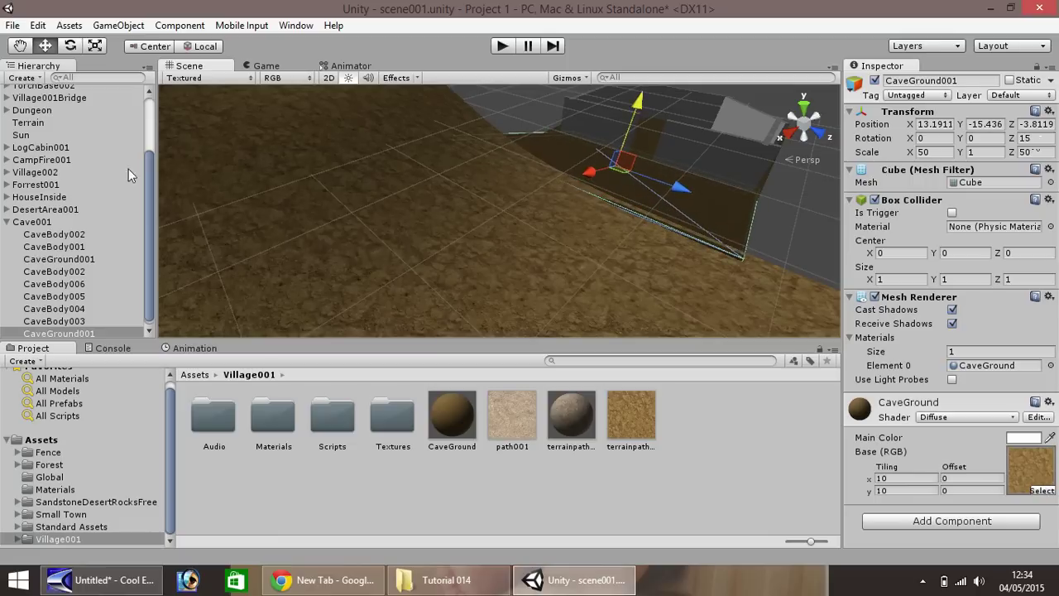
Move the whole Cave001 group along the terrain edge to about Z 566 and collapse it in the hierarchy
click(33, 222)
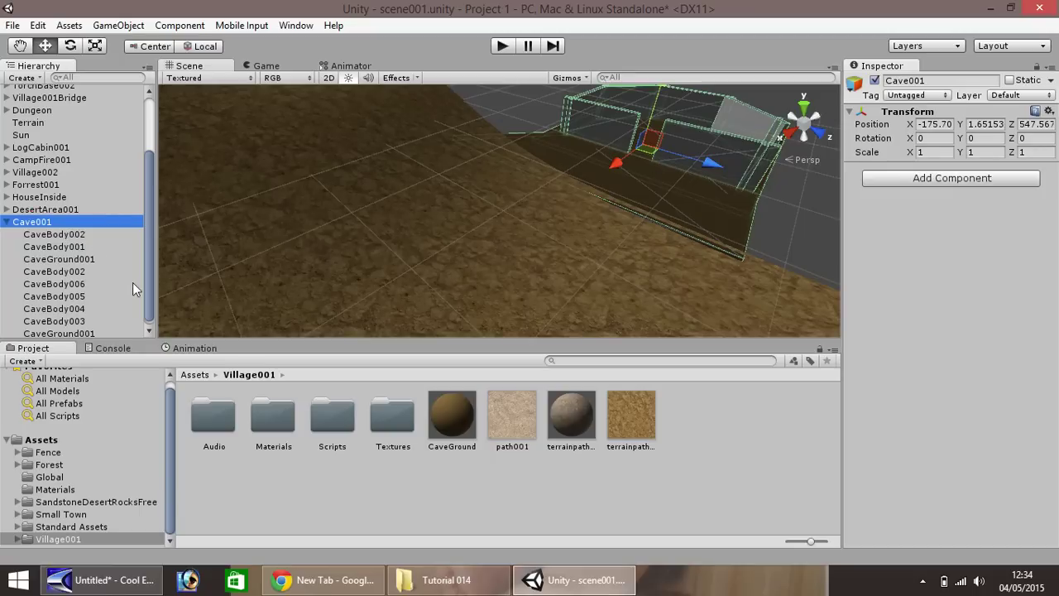
drag(714, 166, 783, 201)
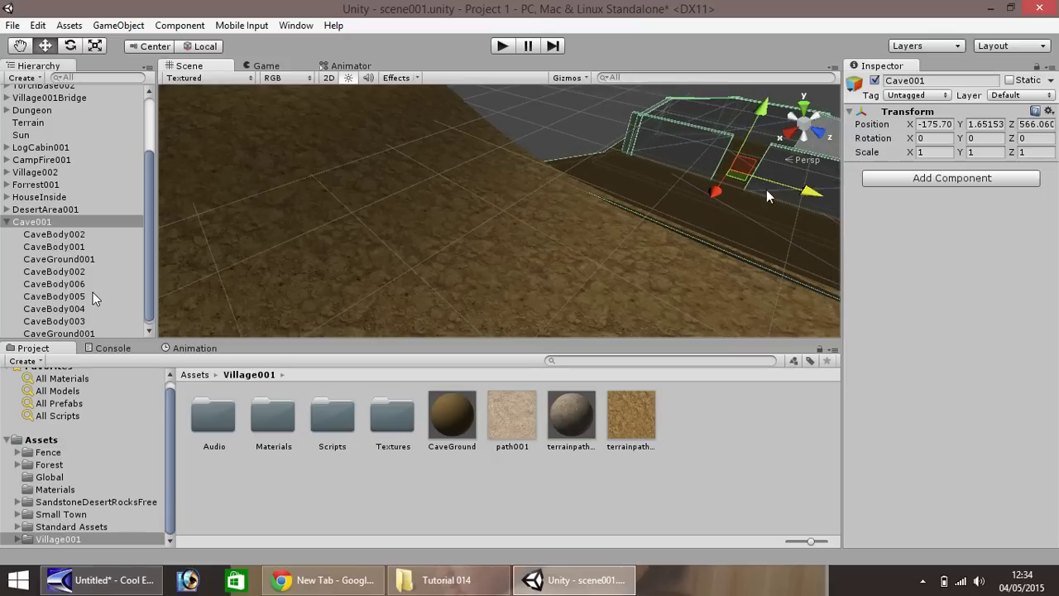
click(19, 46)
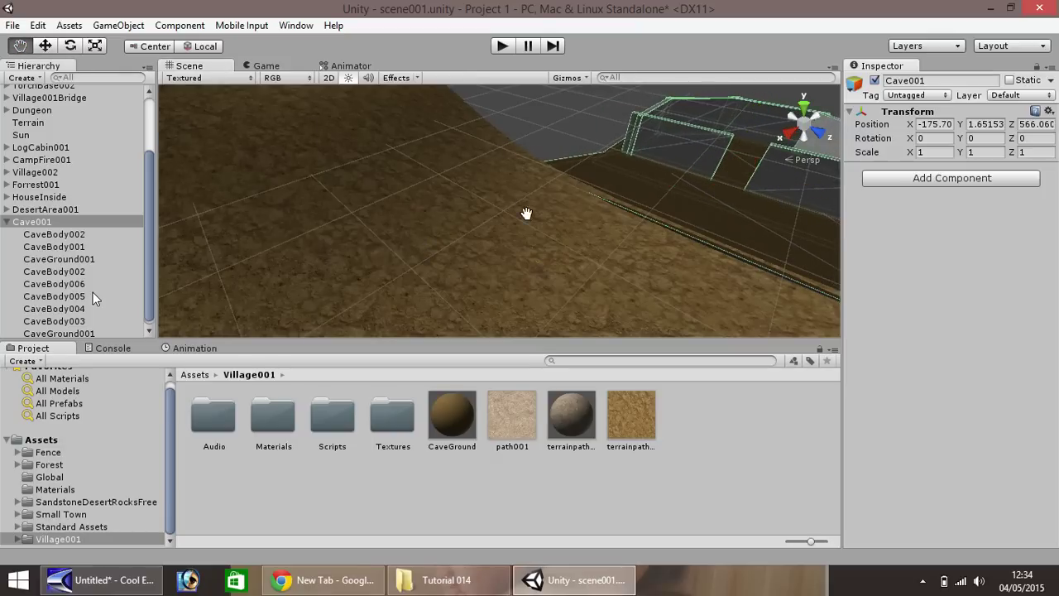
drag(527, 212, 221, 193)
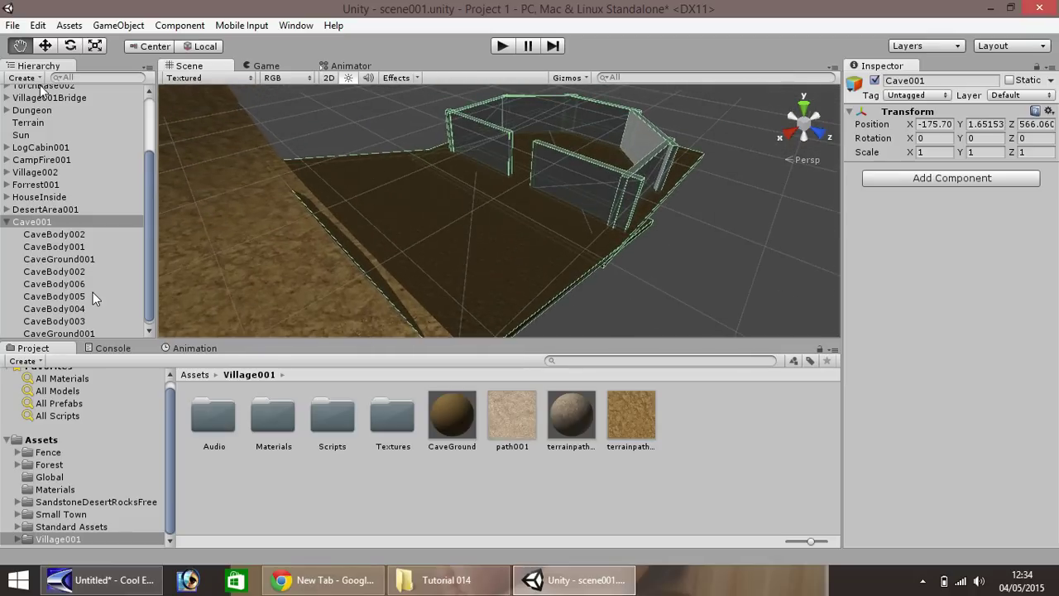
click(7, 221)
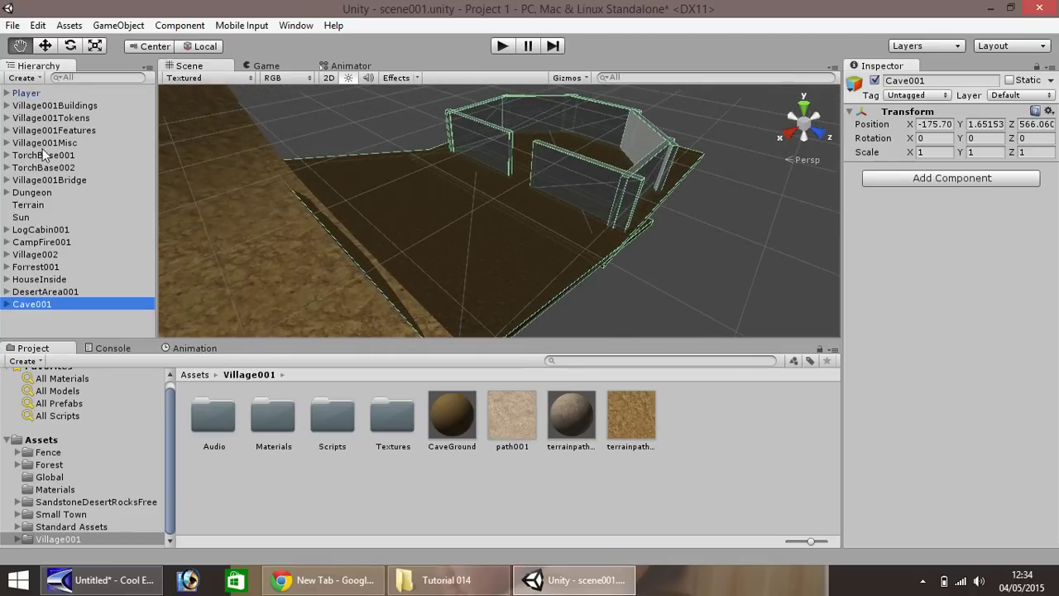
Move the Player across the desert close to the cave, to about X -87.9, Z 543.9
double_click(25, 92)
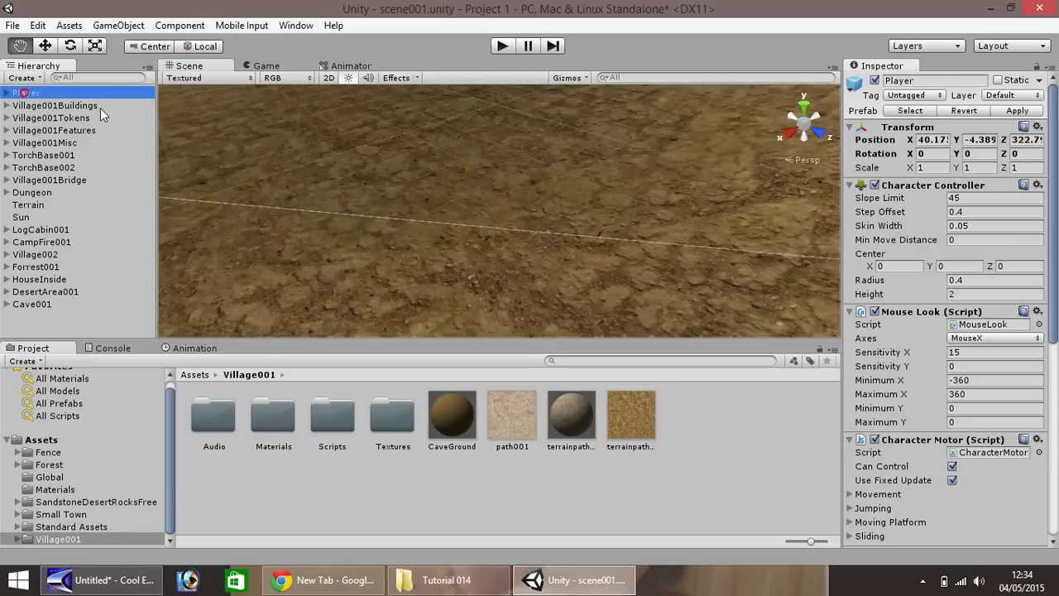
scroll(496, 194, down, 5)
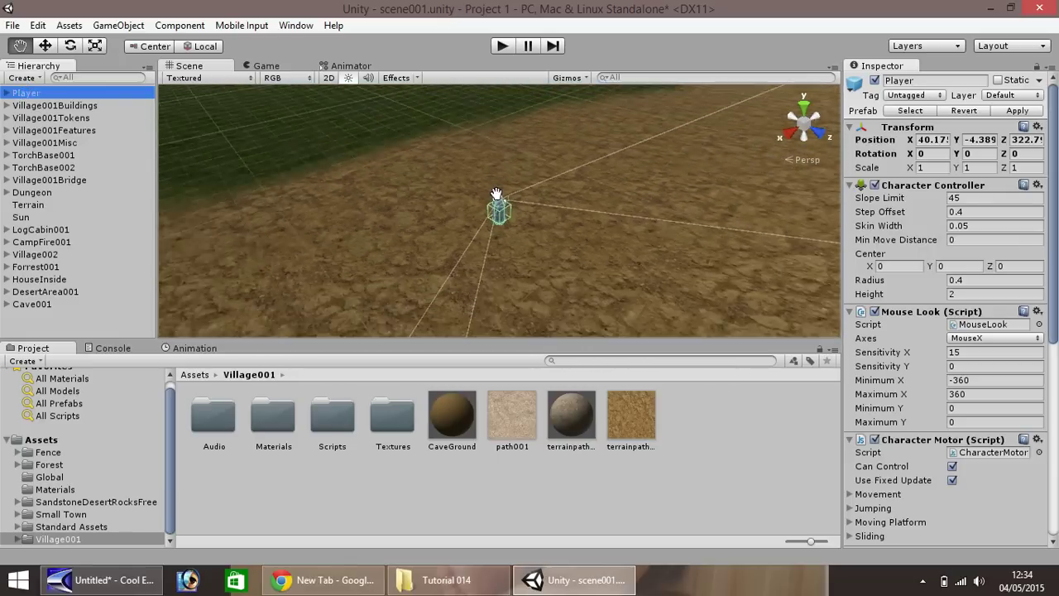
scroll(496, 193, down, 3)
click(45, 45)
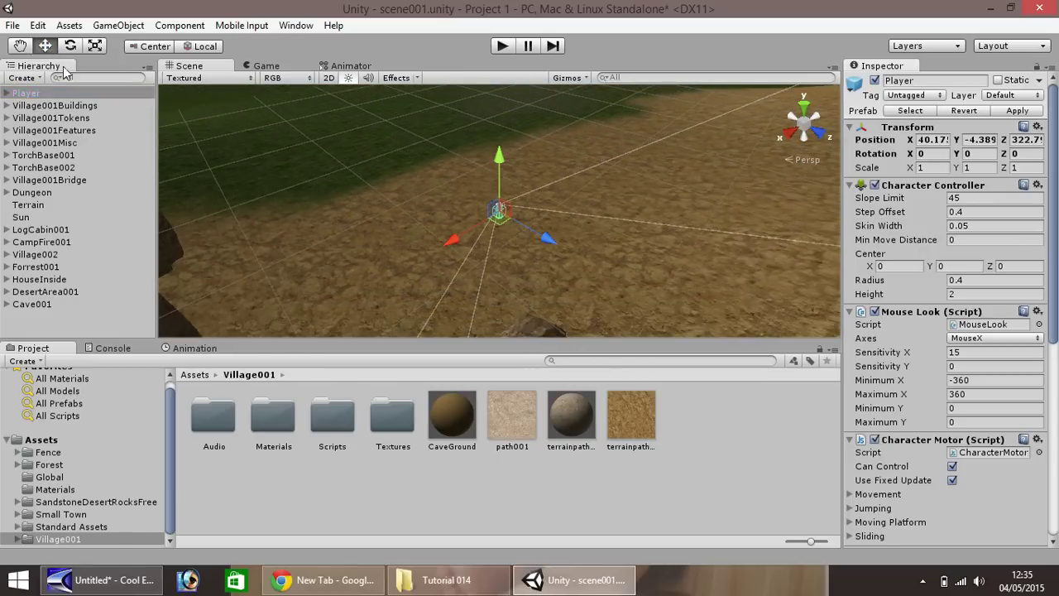
click(20, 45)
drag(343, 193, 520, 180)
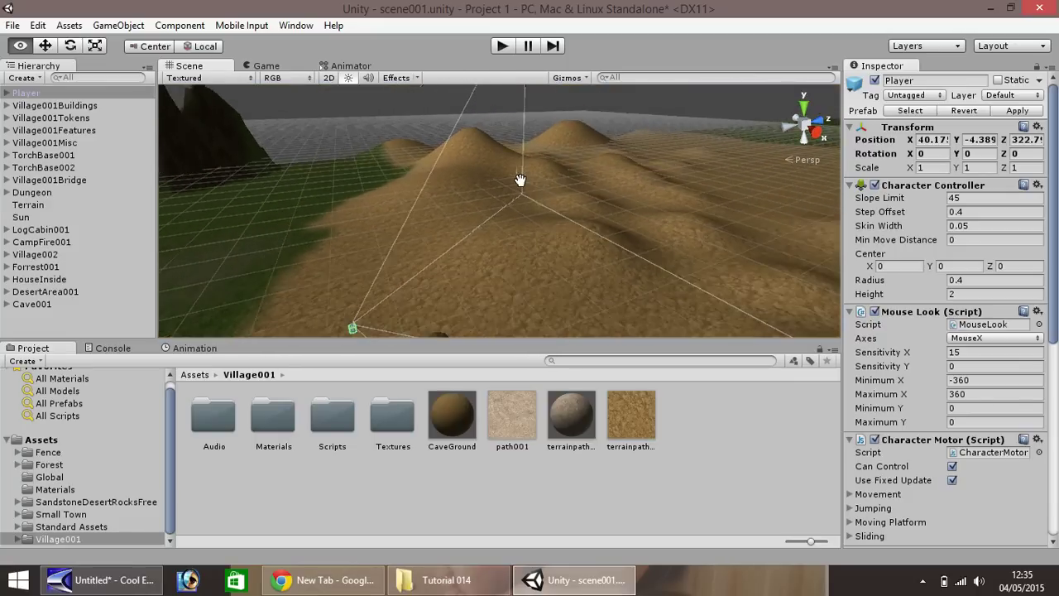
scroll(520, 180, down, 5)
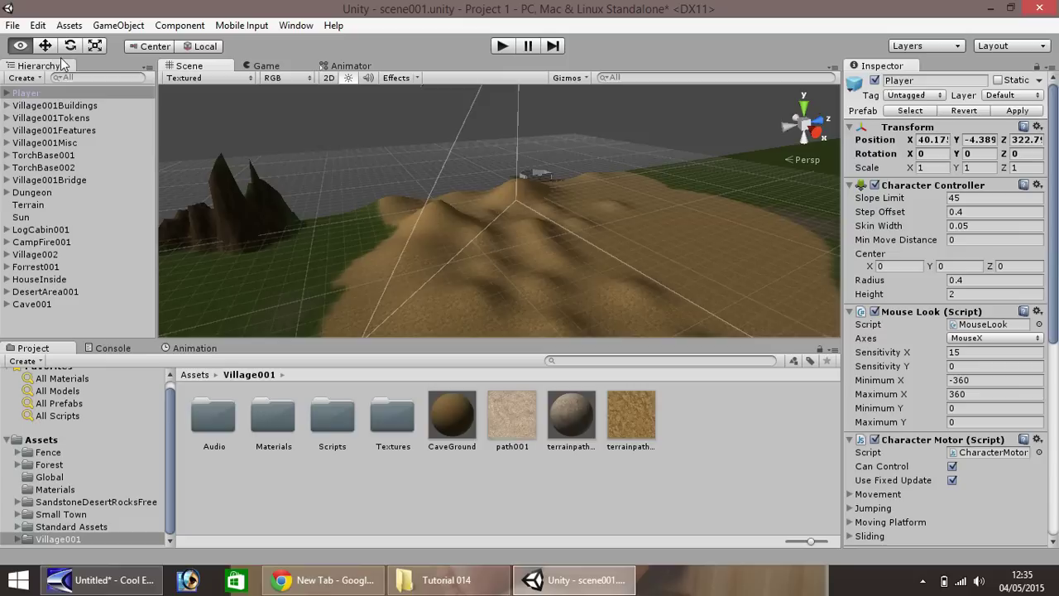
key(w)
drag(417, 329, 590, 182)
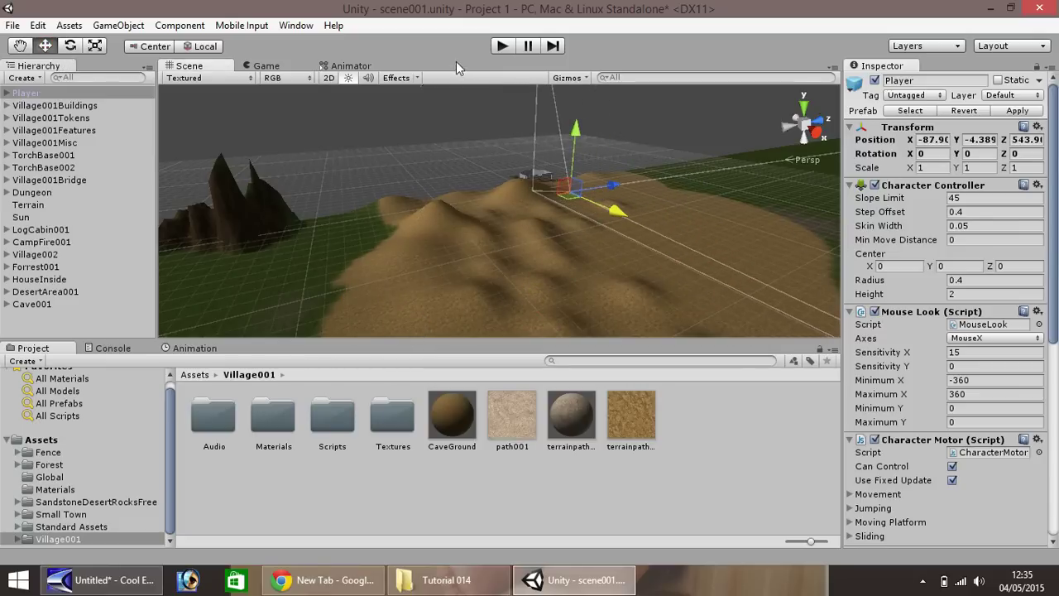
Play-test the scene by walking the player from the desert down the ramp into the cave, and stop the game
click(501, 48)
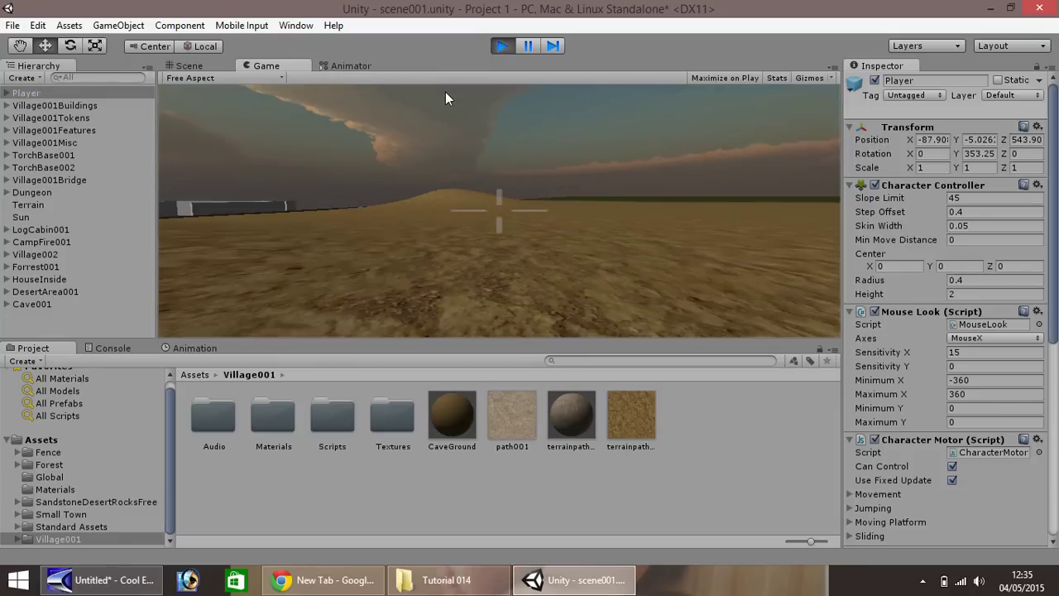
key(w)
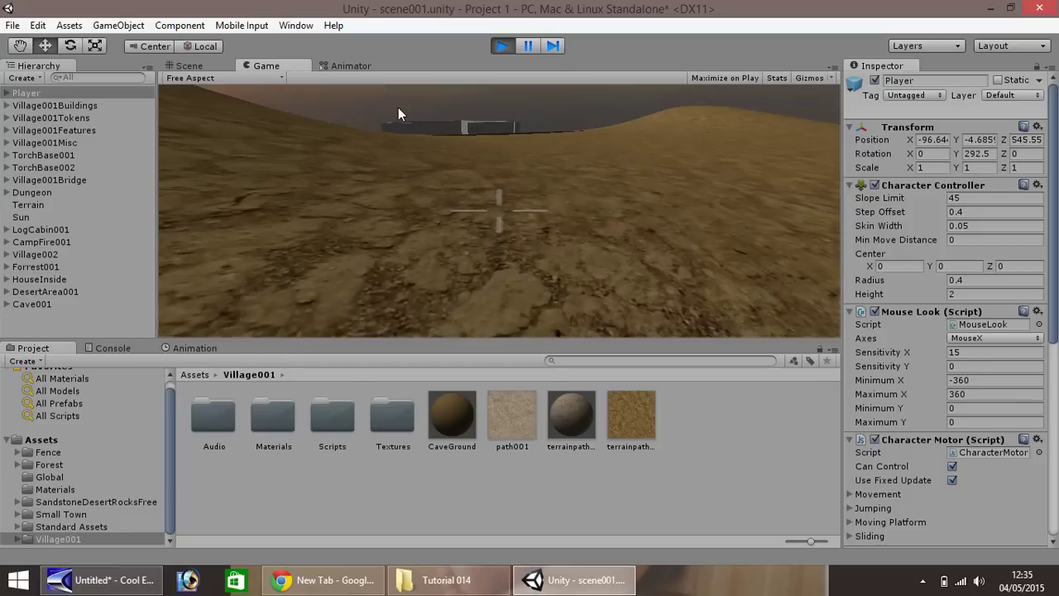
key(w)
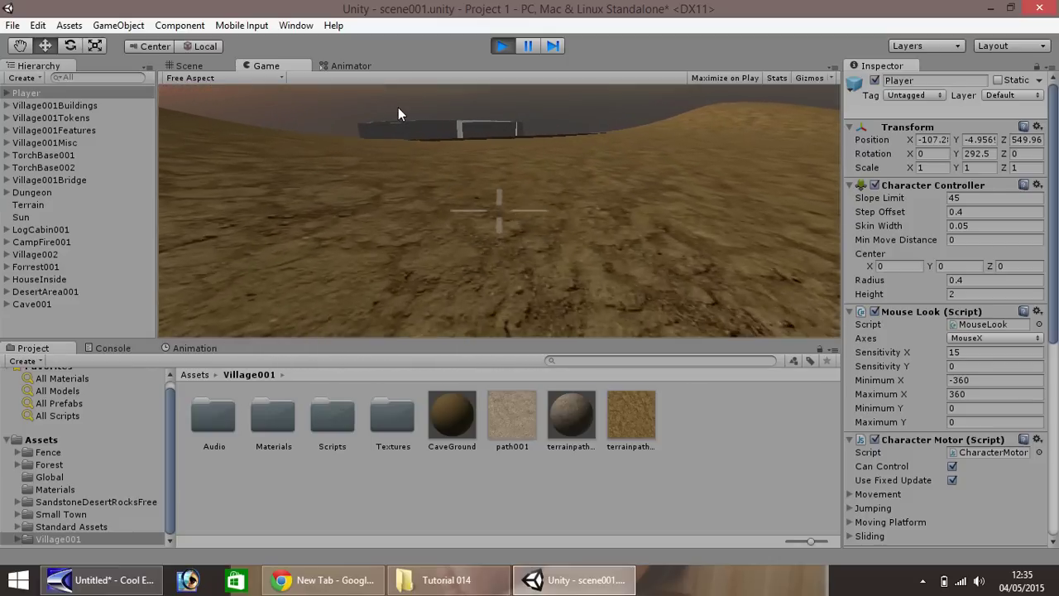
key(w)
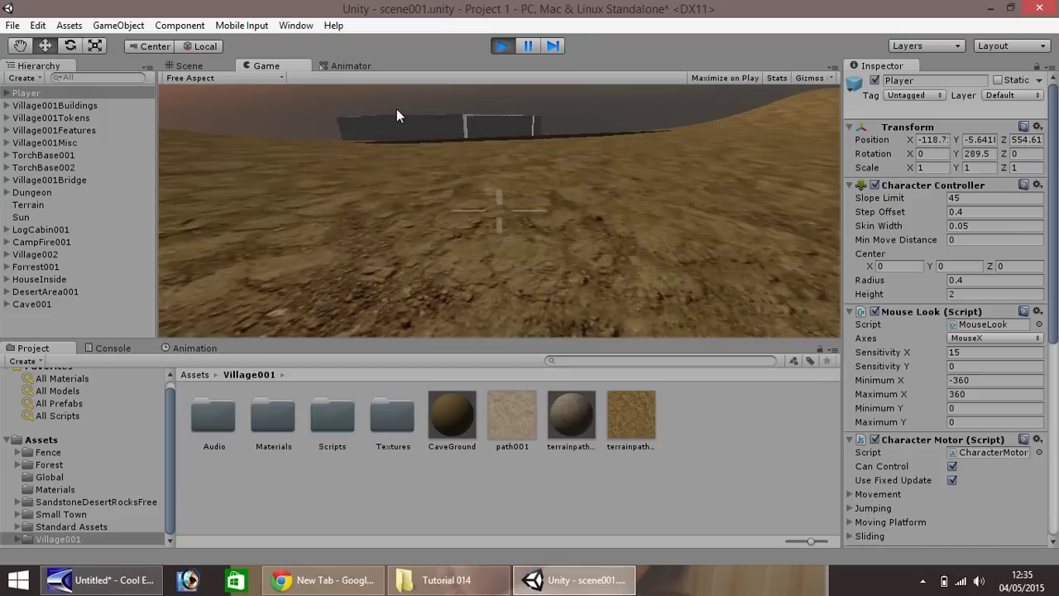
key(w)
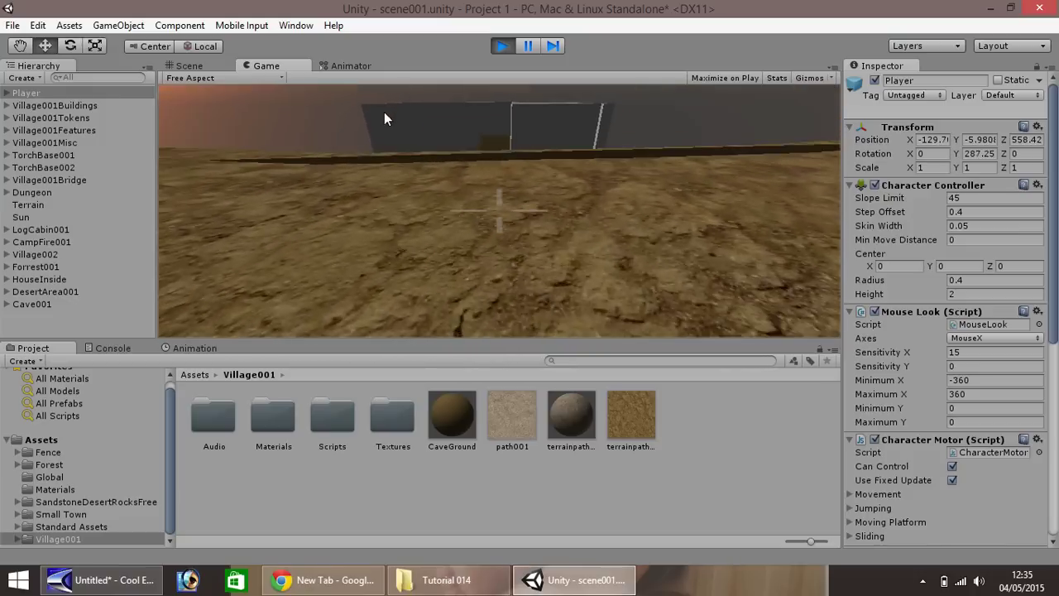
key(w)
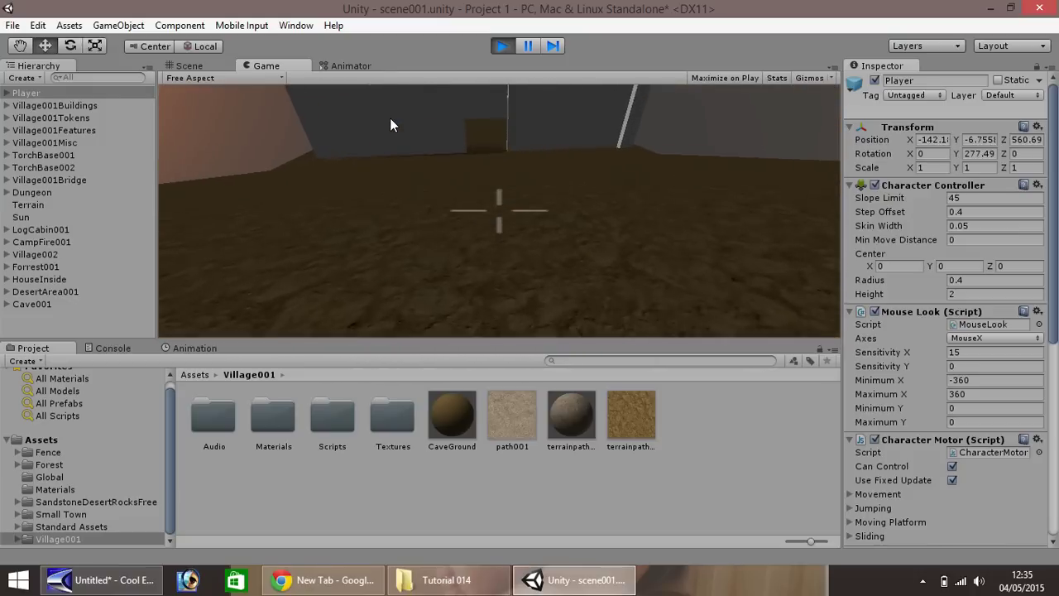
key(w)
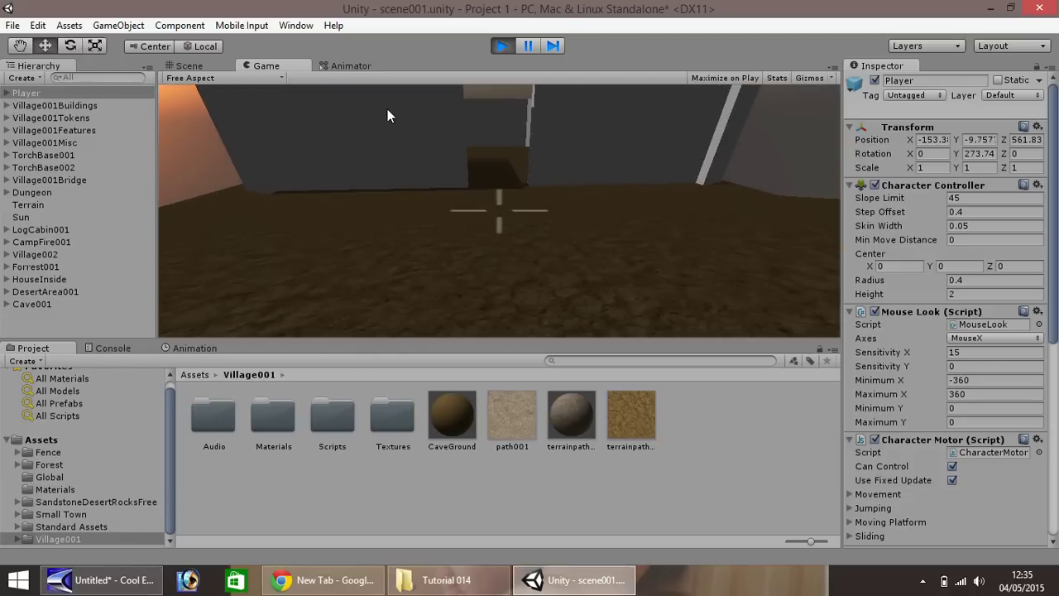
key(w)
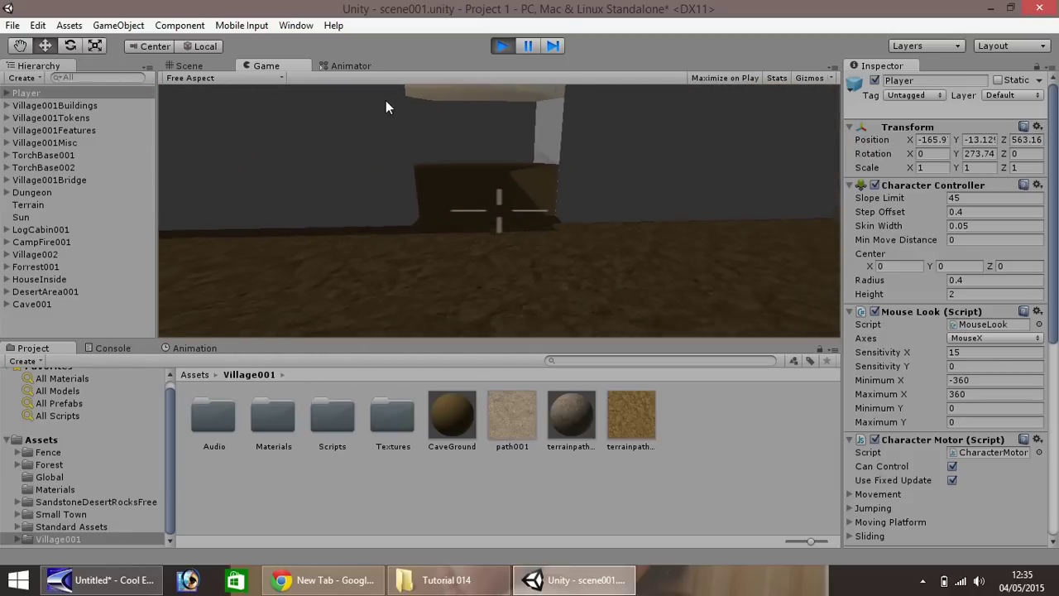
key(w)
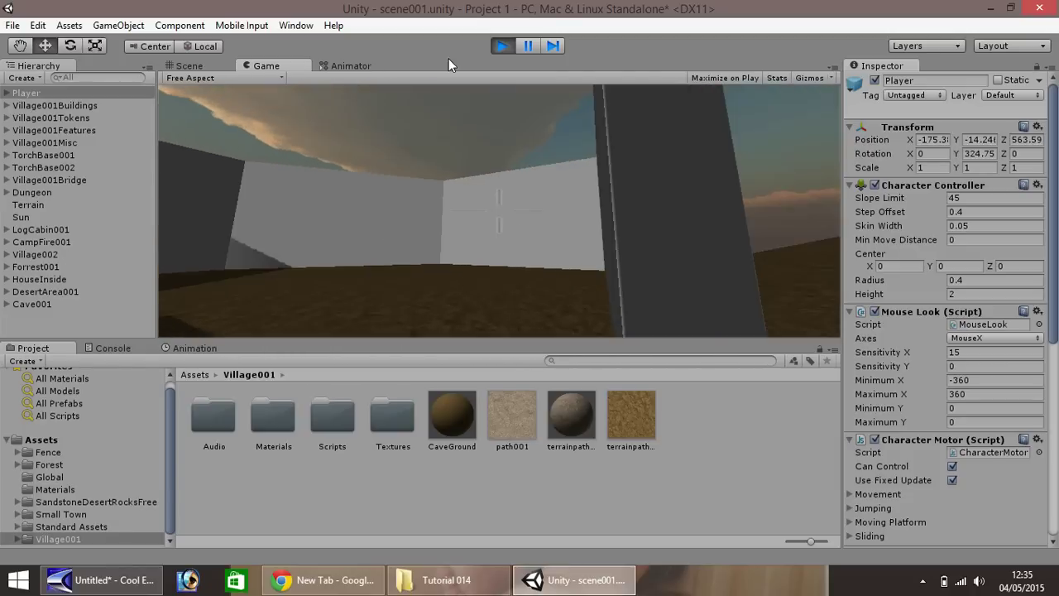
click(503, 46)
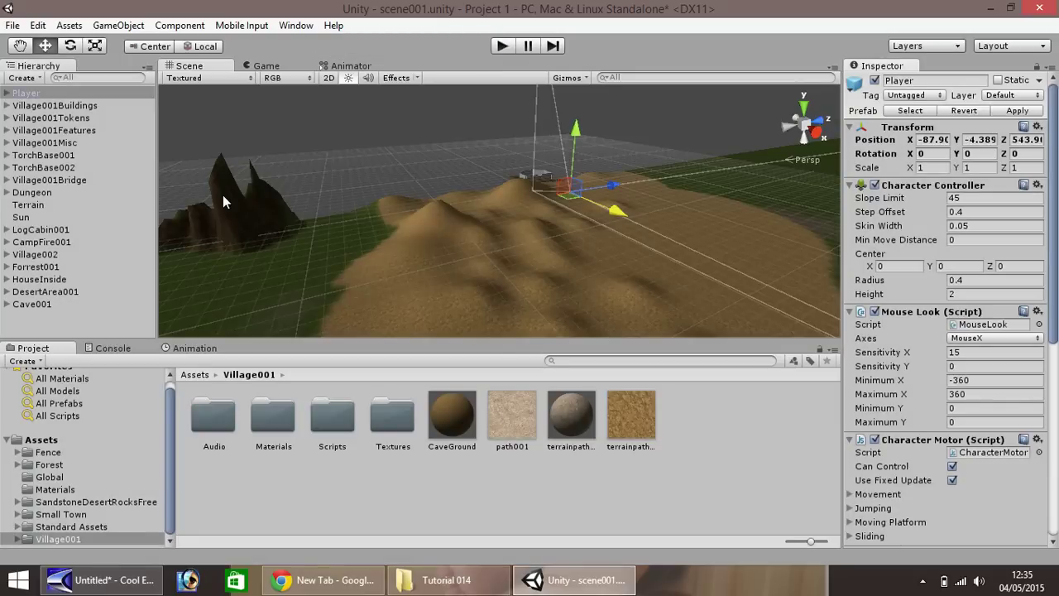
Focus the scene on the Cave001 group and open the Prefabs folder of the SandstoneDesertRocksFree assets
click(20, 45)
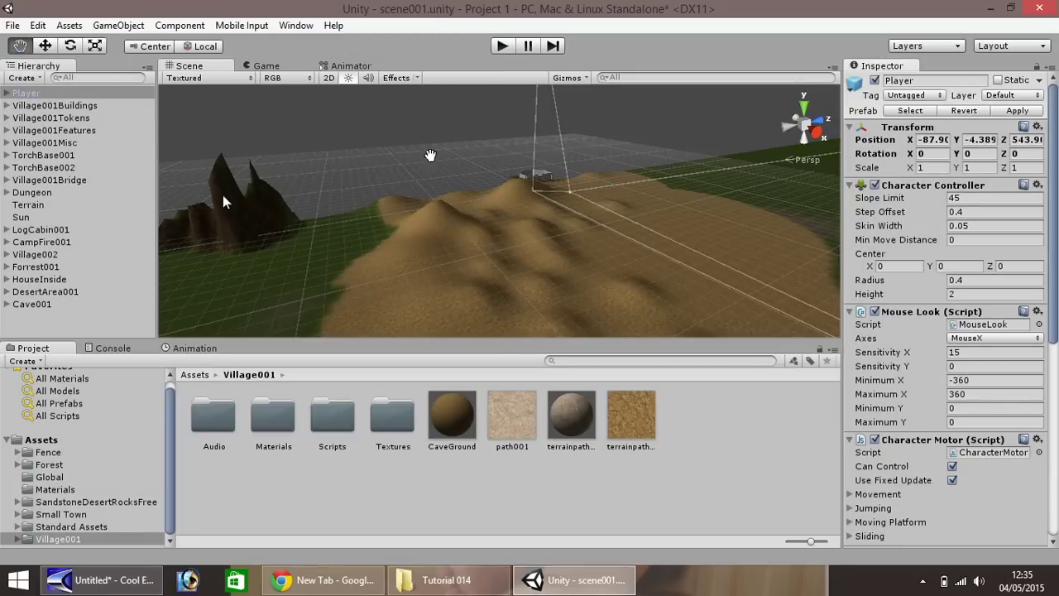
click(35, 304)
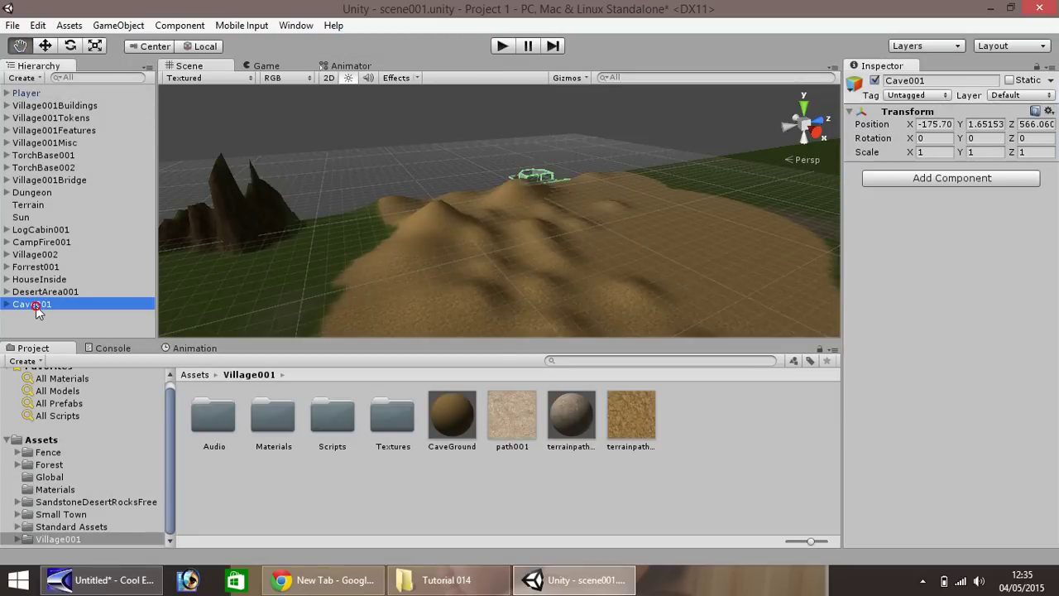
double_click(36, 305)
scroll(439, 219, up, 4)
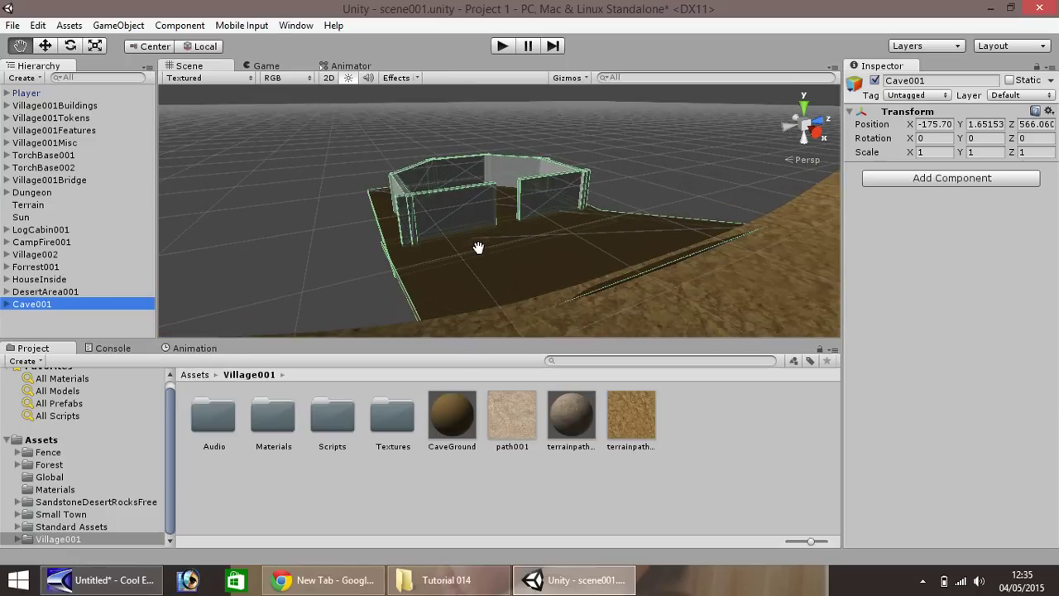
click(45, 46)
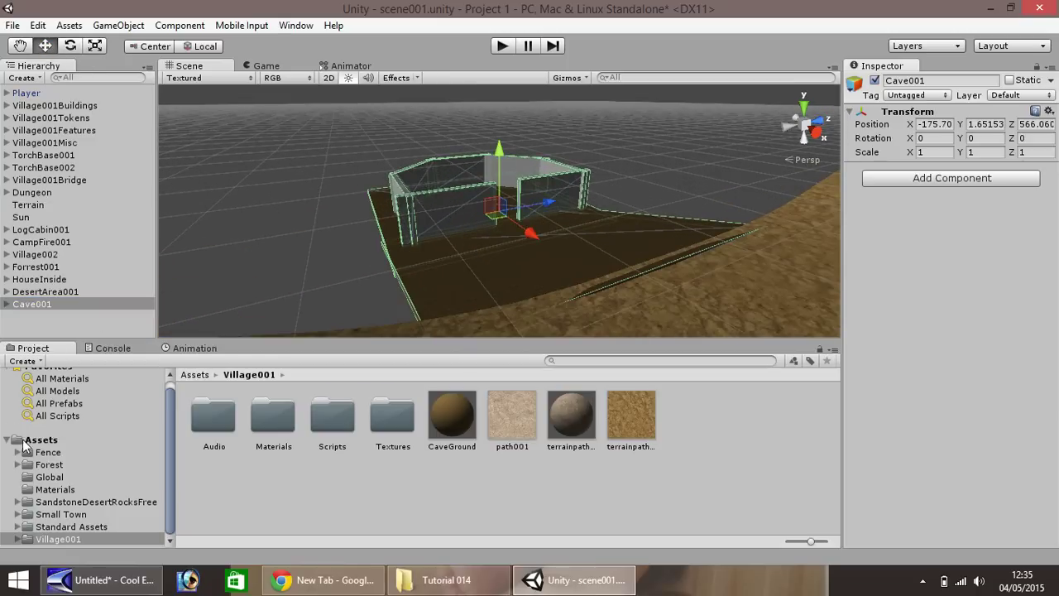
click(48, 452)
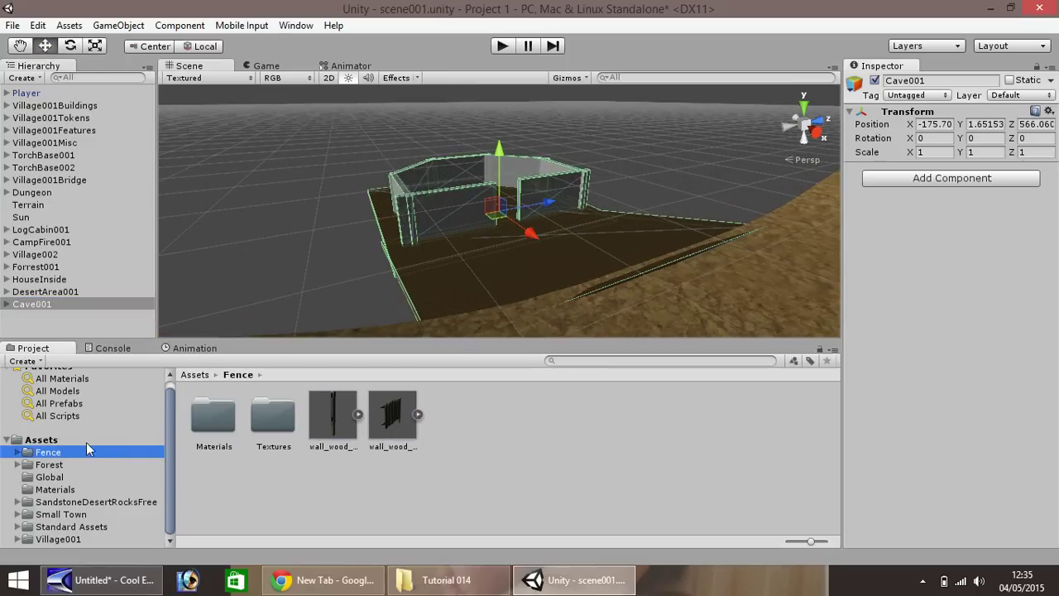
click(77, 503)
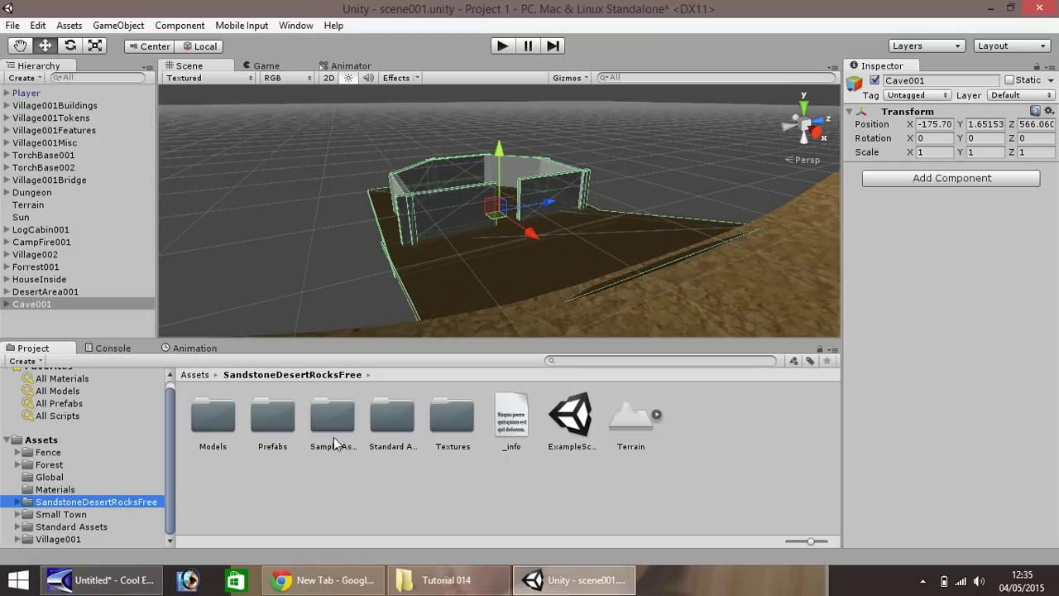
double_click(389, 420)
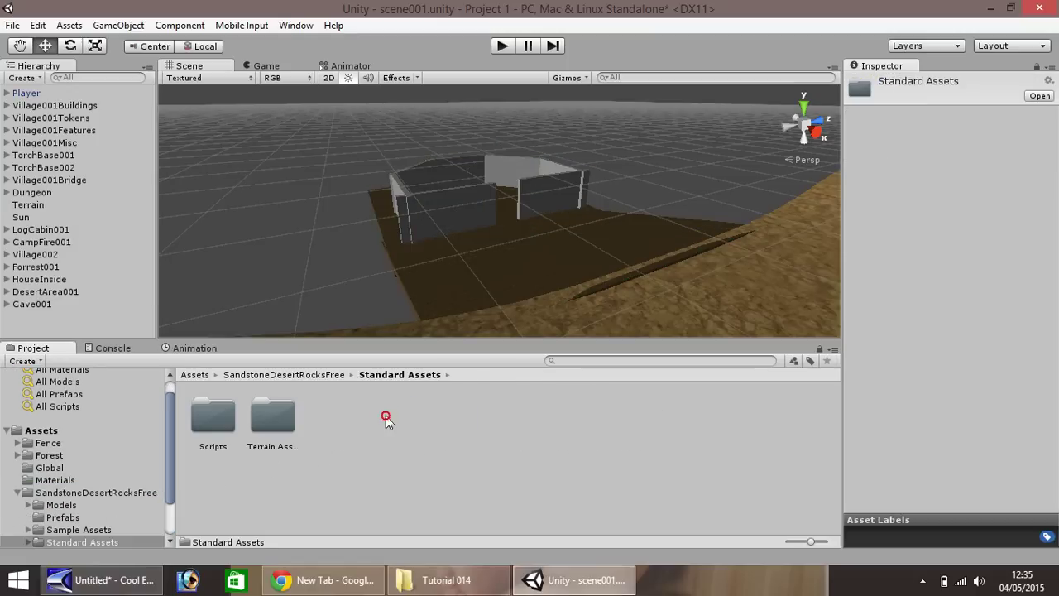
click(62, 517)
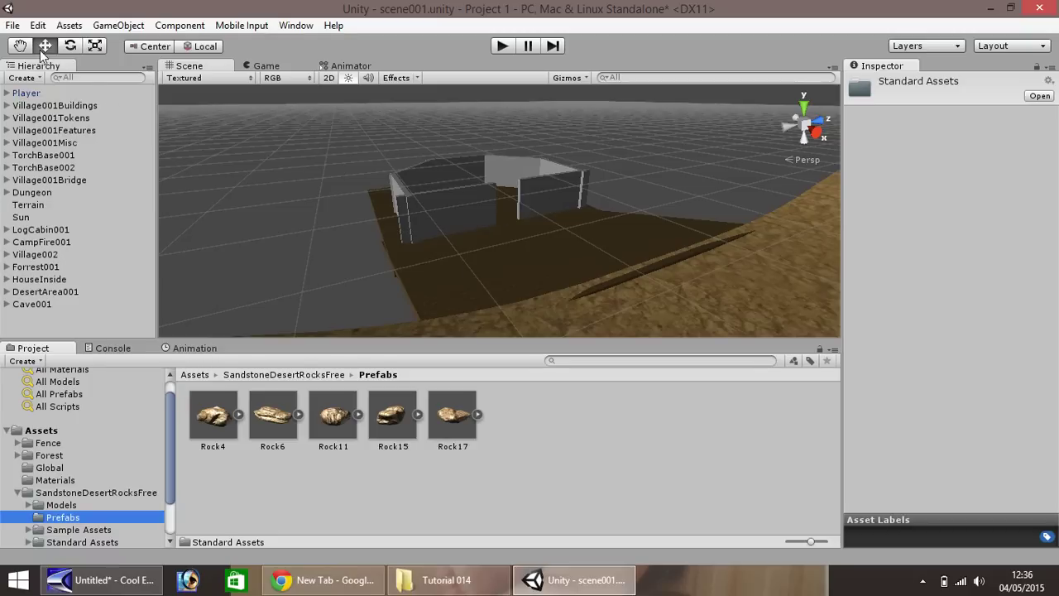
Place a Rock6 prefab on the sand beside the cave ramp at about X -137.3, Y -5.8, Z 575
click(19, 46)
drag(307, 185, 310, 331)
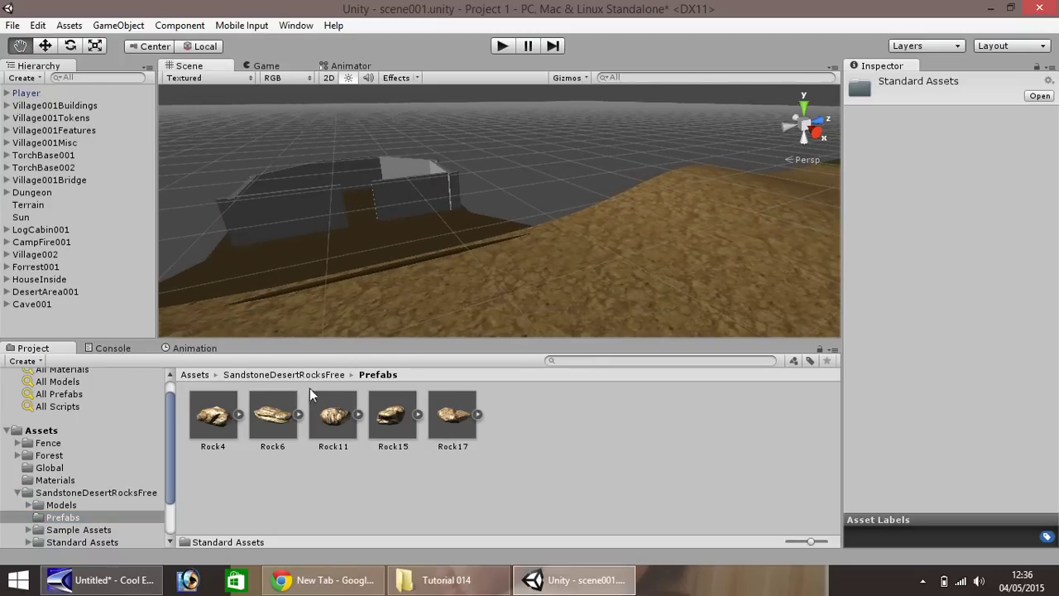
drag(274, 418, 476, 251)
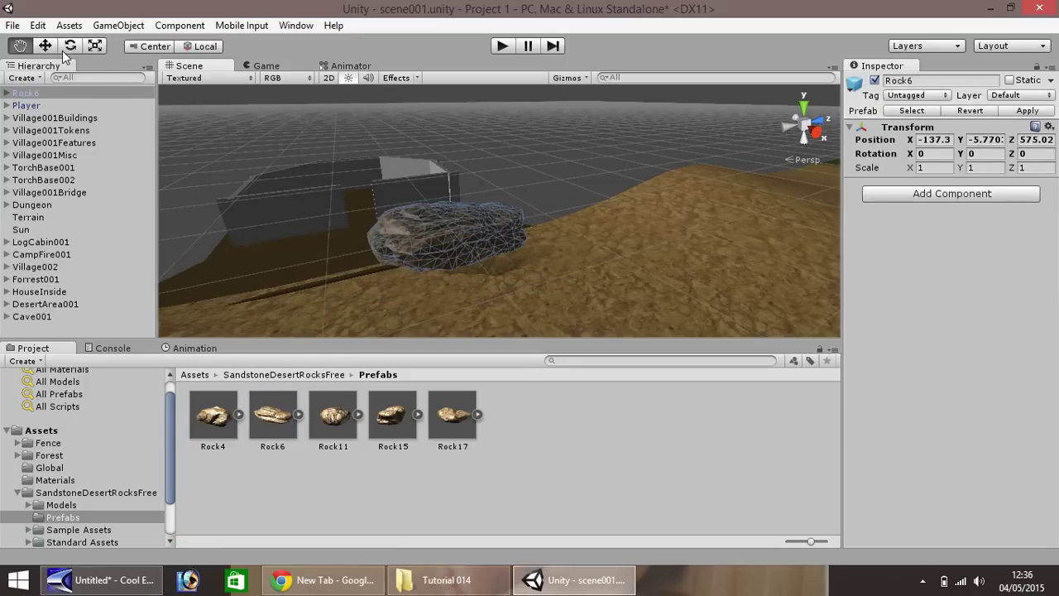
Duplicate the Rock6, raise the copy on top of it to about Y -1.8, and set its Z rotation to 10
key(w)
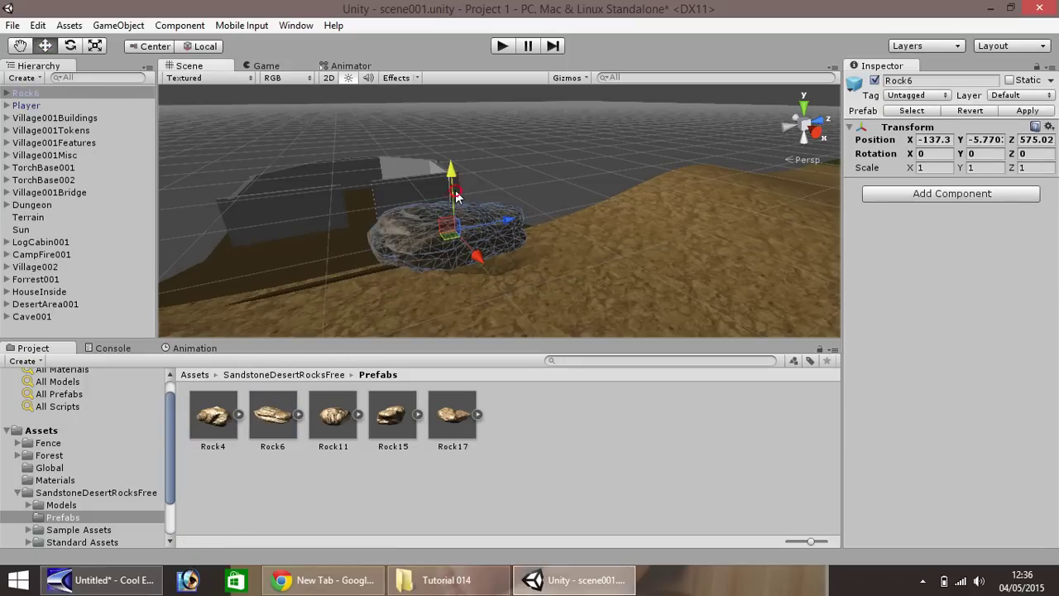
key(ctrl+d)
drag(451, 199, 443, 170)
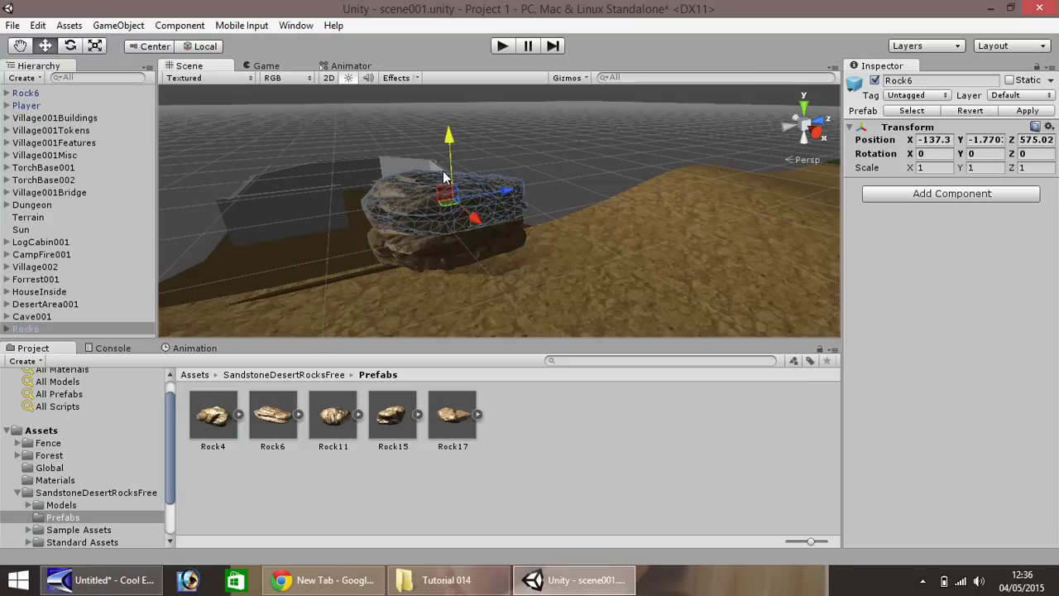
click(1030, 155)
text(10)
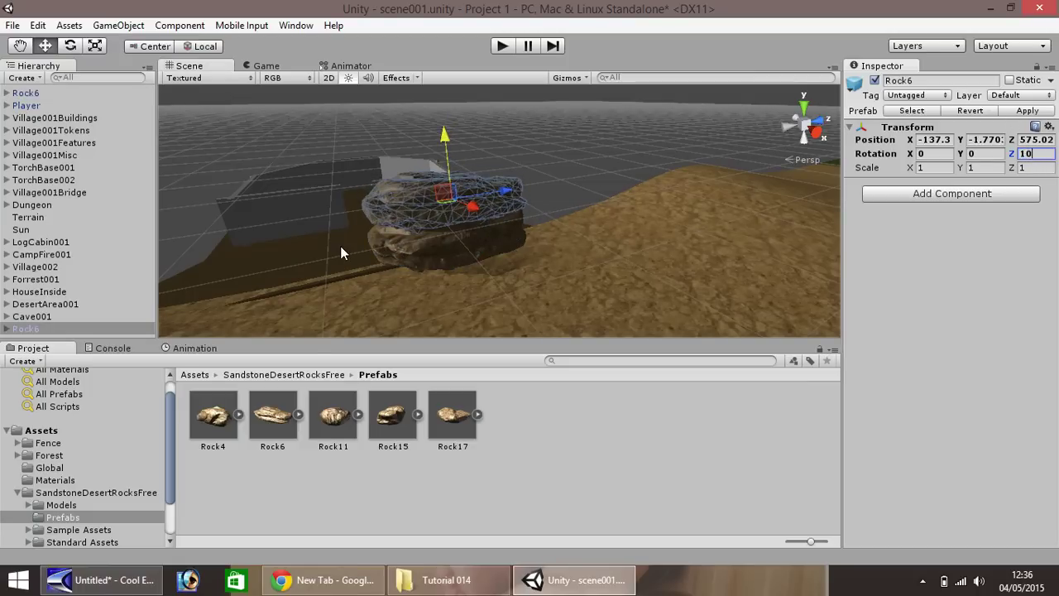
Duplicate the upper rock's child mesh, raise the copy to about local Y 4.4, and set its rotation to X -10, Z 0
click(423, 206)
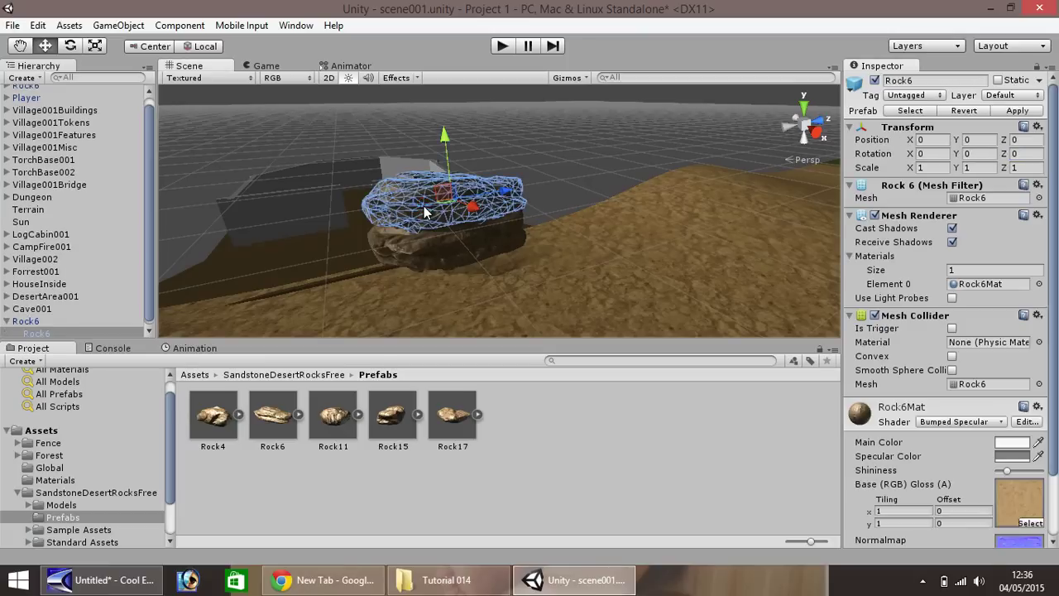
drag(449, 176, 446, 139)
click(1028, 154)
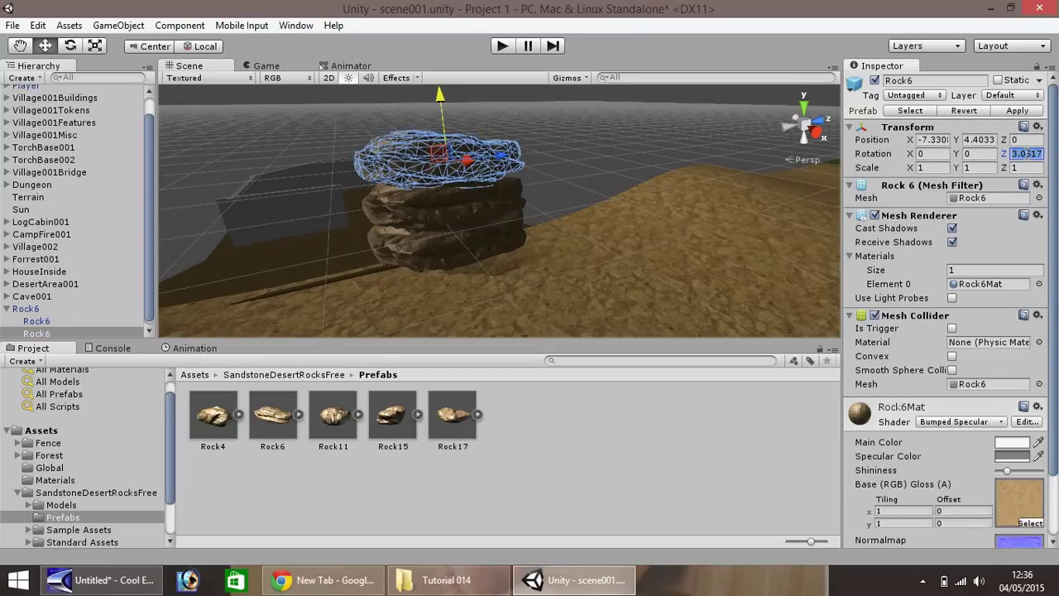
key(BackSpace)
click(937, 154)
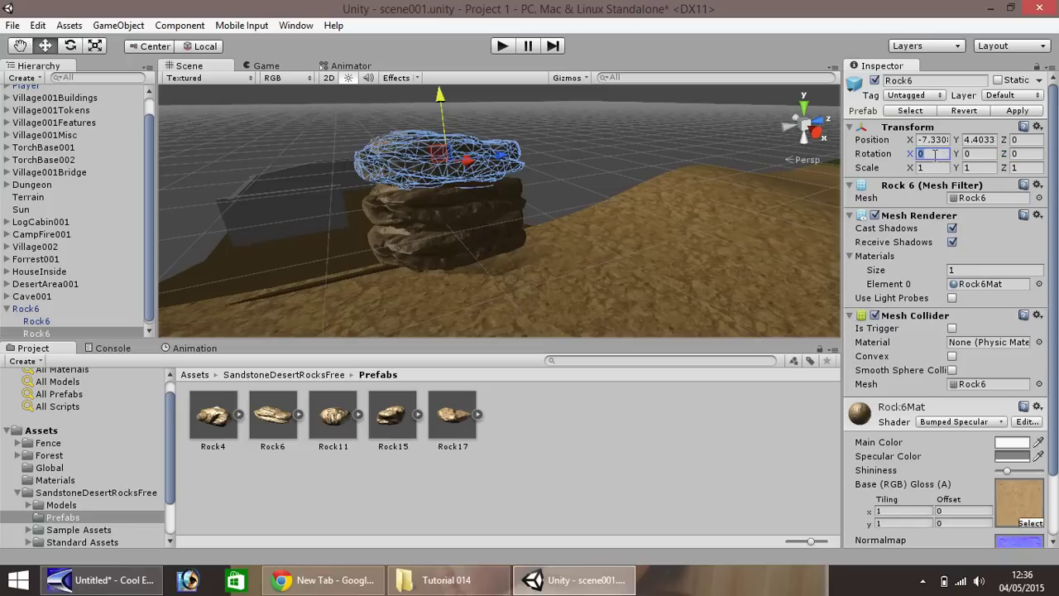
text(10)
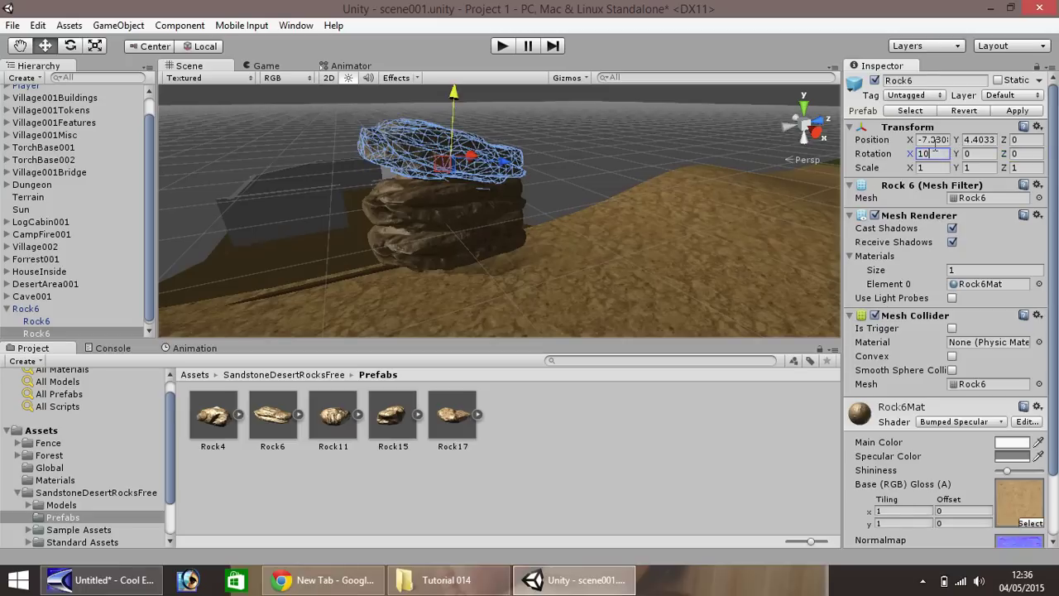
double_click(935, 155)
text(-10)
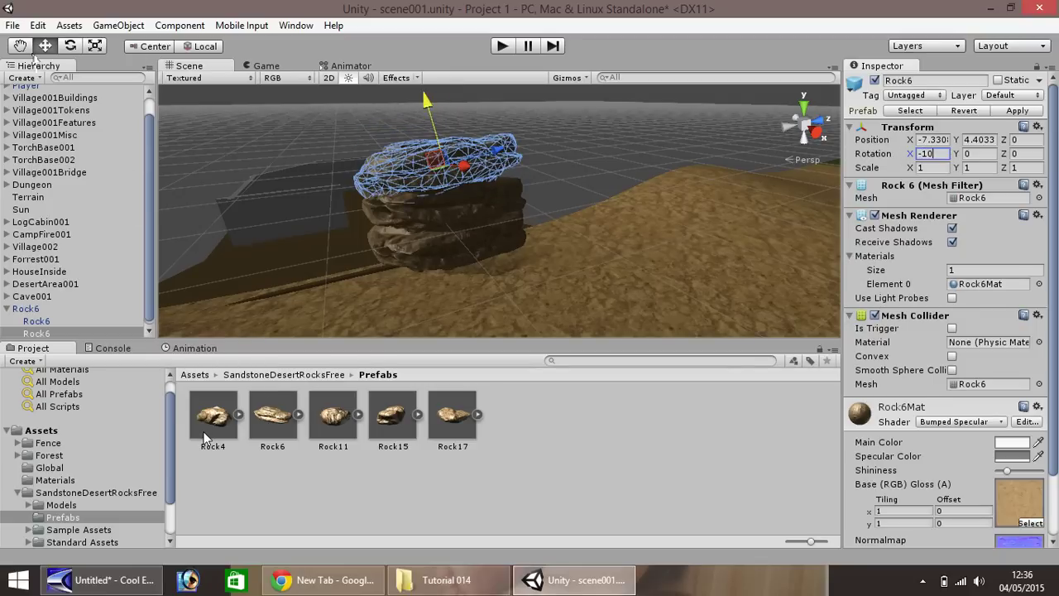
Place a Rock4 prefab at the foot of the rock stack and a Rock11 prefab on the sand beside it
drag(206, 418, 416, 277)
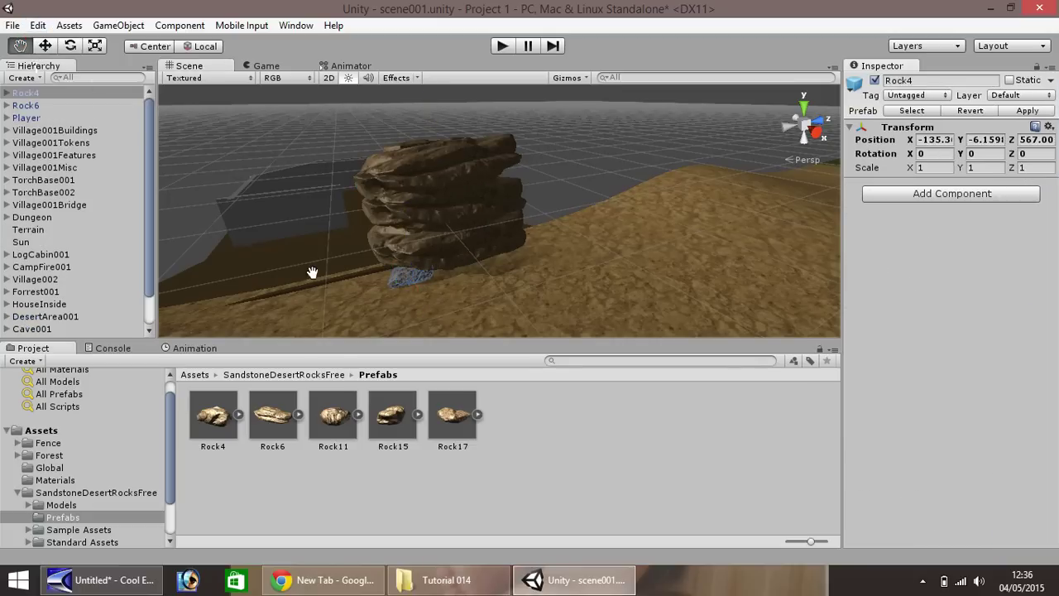
alt+drag(301, 267, 303, 200)
click(274, 421)
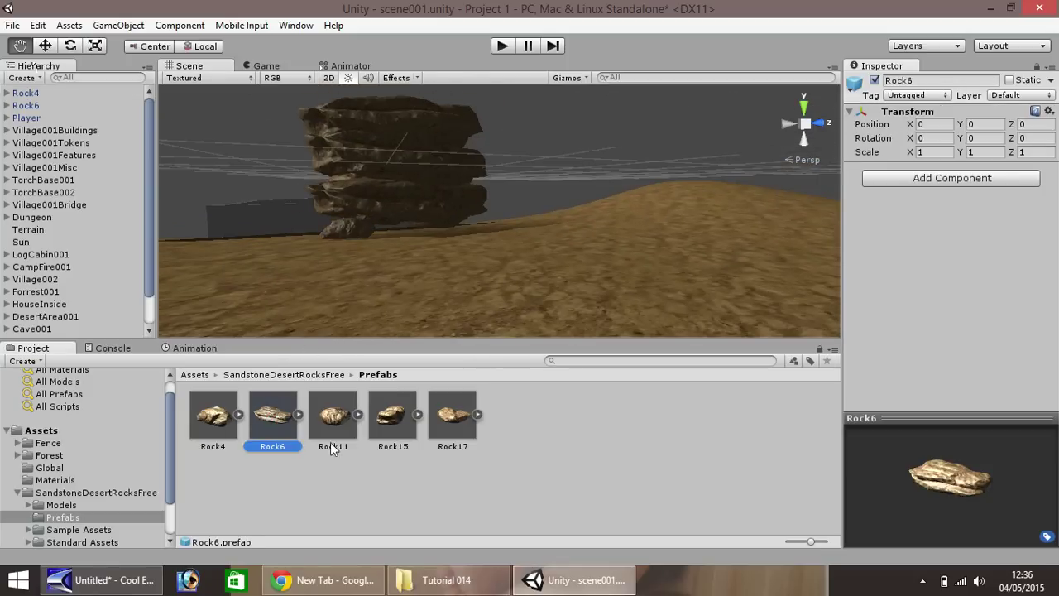
click(327, 428)
drag(273, 416, 378, 284)
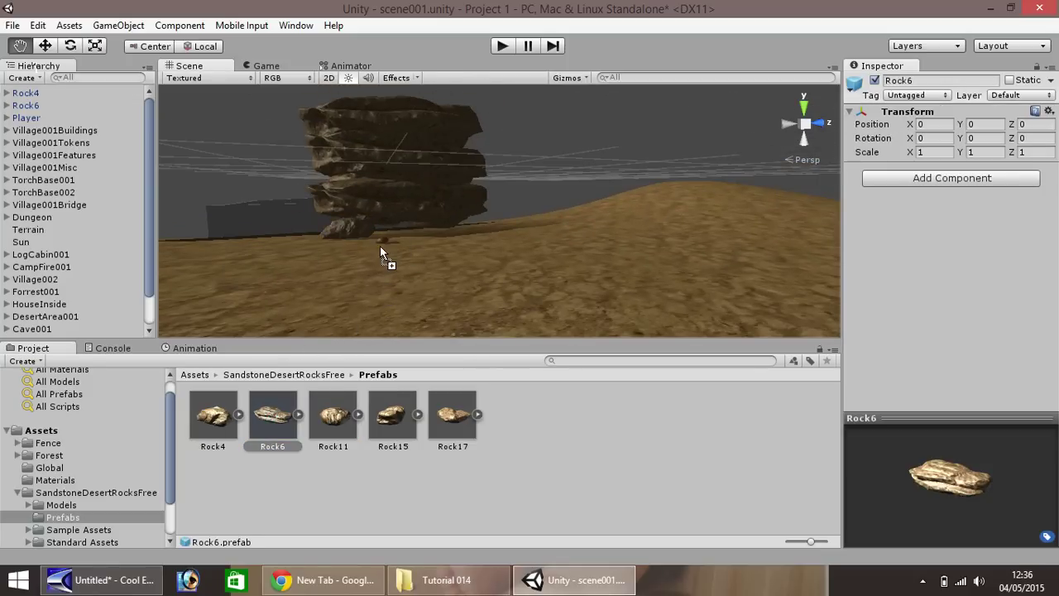
drag(379, 243, 382, 241)
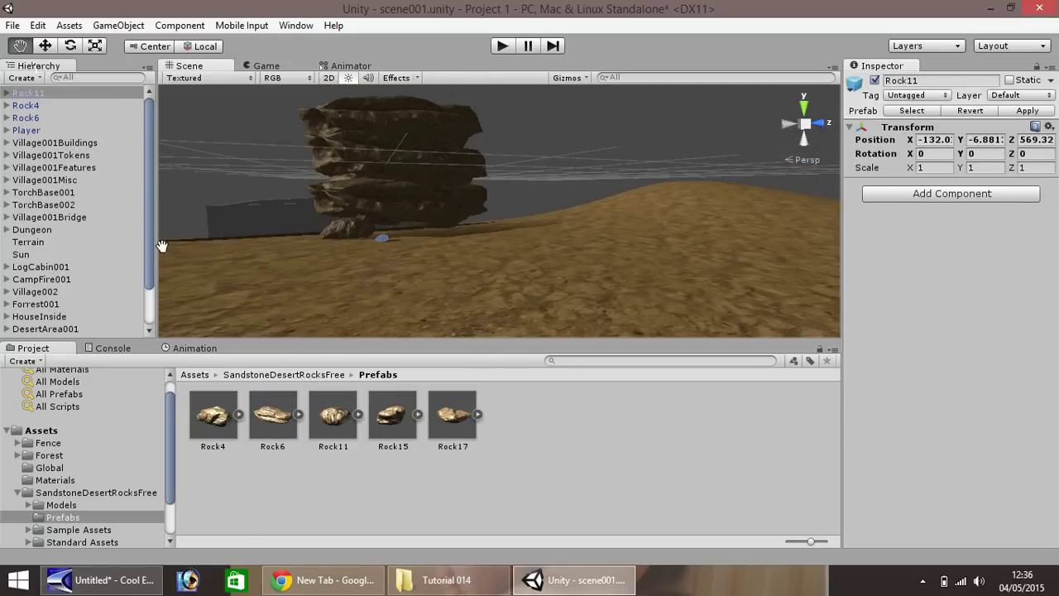
Set the Rock11's scale to 4 on all axes and move it against the stack to about X -134.4, Z 570.9
click(939, 166)
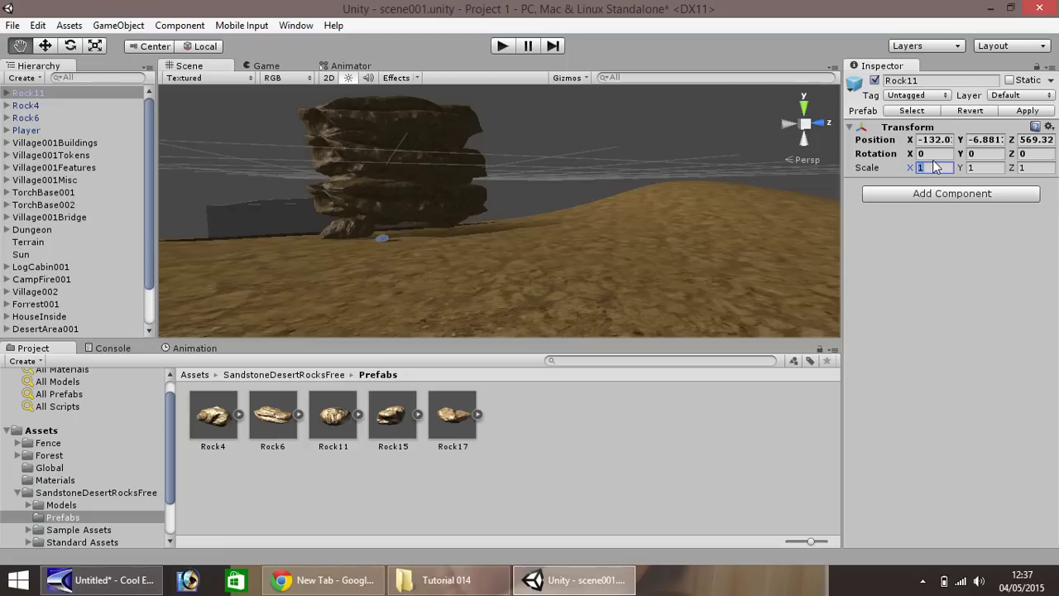
text(4)
key(Tab)
text(4)
key(Tab)
text(4)
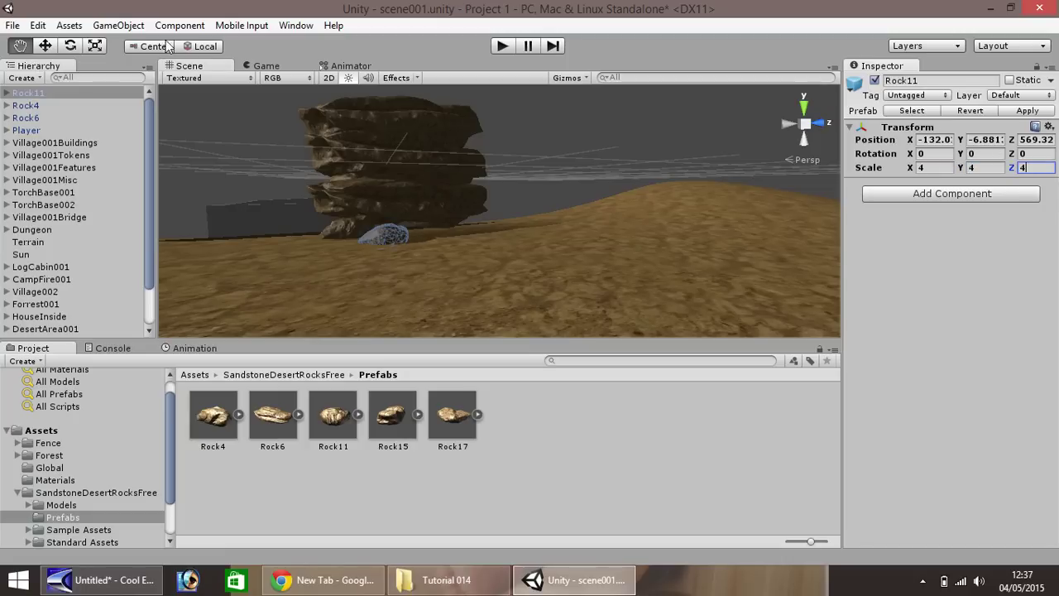
drag(283, 173, 464, 212)
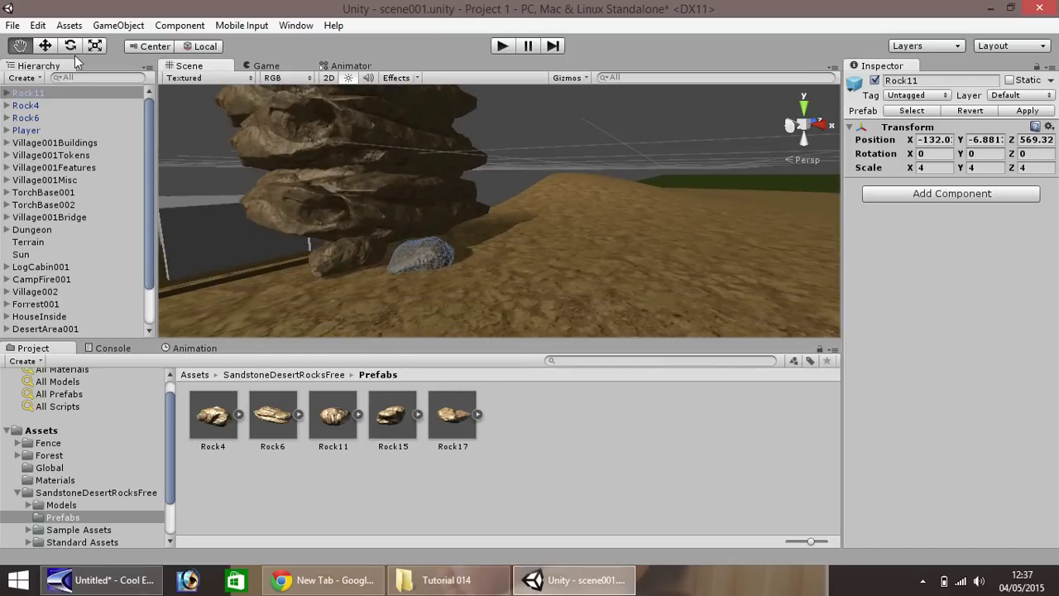
key(w)
drag(451, 260, 441, 241)
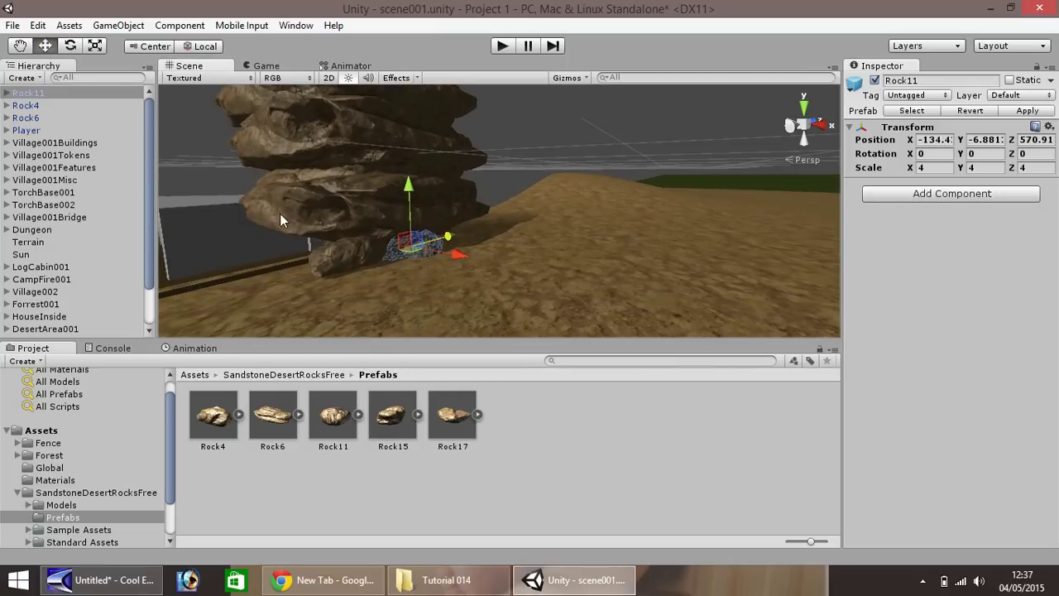
Place a Rock17 prefab in front of the stack at about Z 563 and set its scale to X 9, Y 10, Z 9
drag(462, 415, 292, 289)
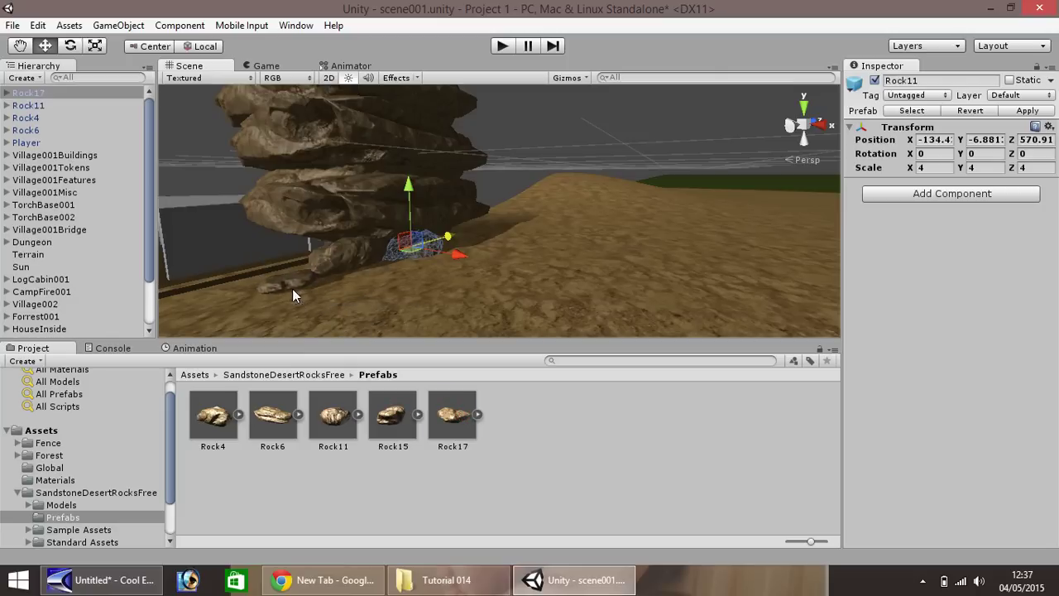
click(981, 168)
text(10)
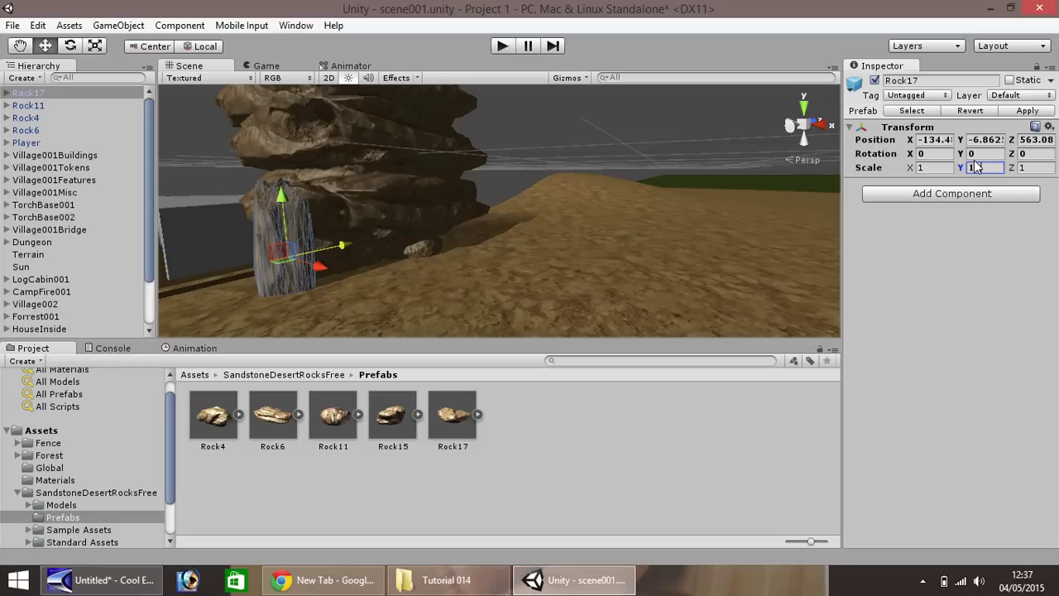
click(931, 167)
text(9)
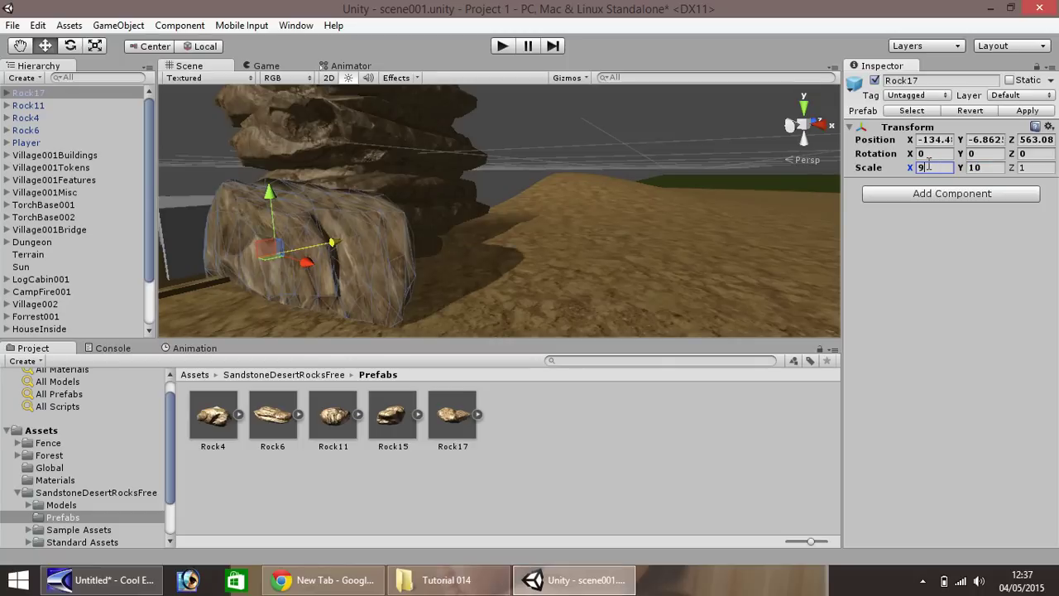
click(1026, 167)
text(9)
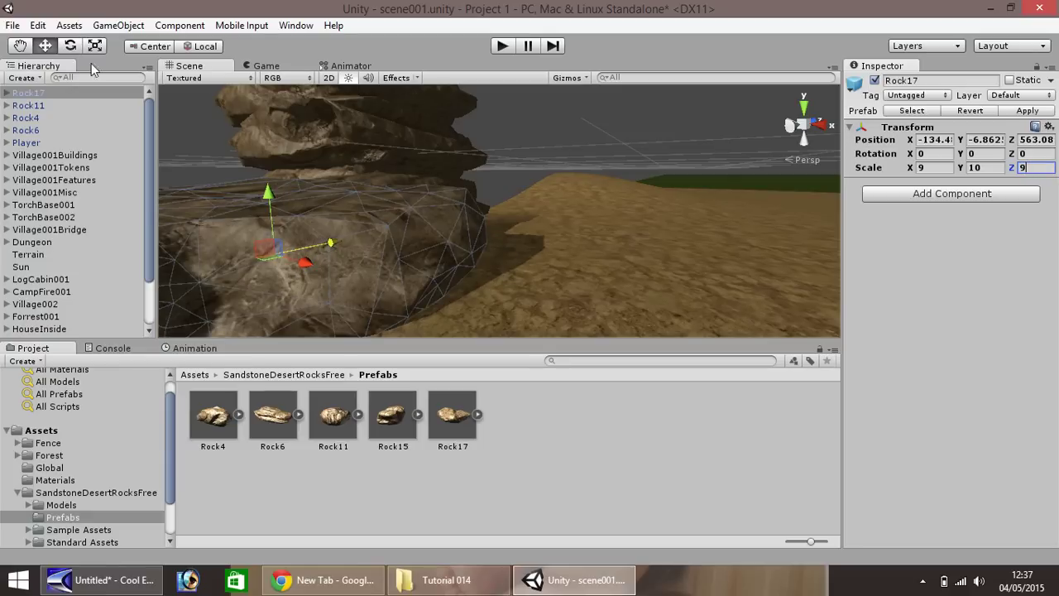
Raise the Rock17 above the ground to about Y 5.2 so it overhangs the rock stack
click(21, 48)
right_drag(339, 191, 209, 202)
scroll(207, 173, down, 5)
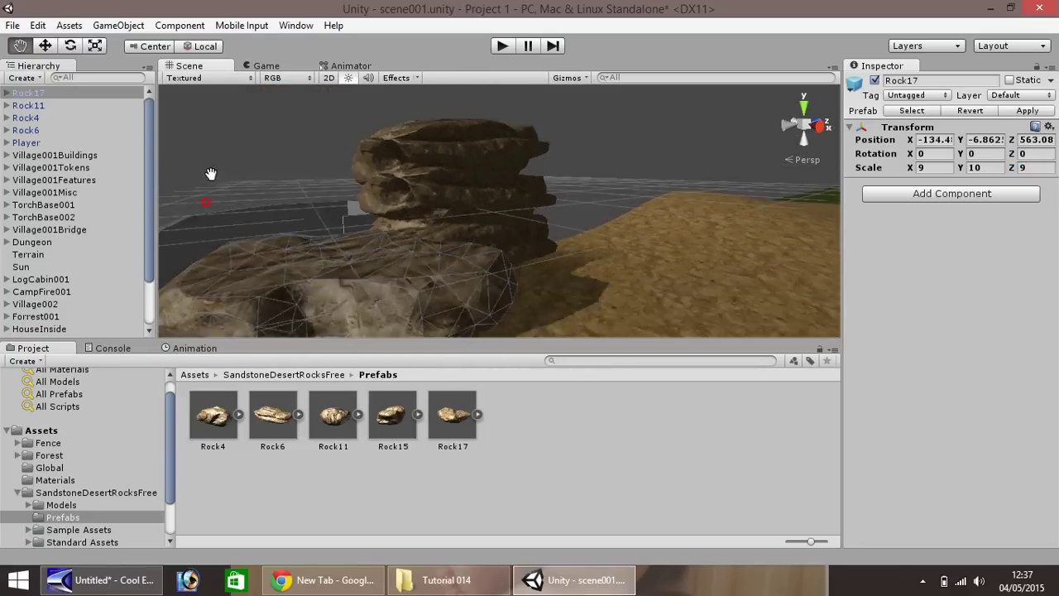
click(45, 46)
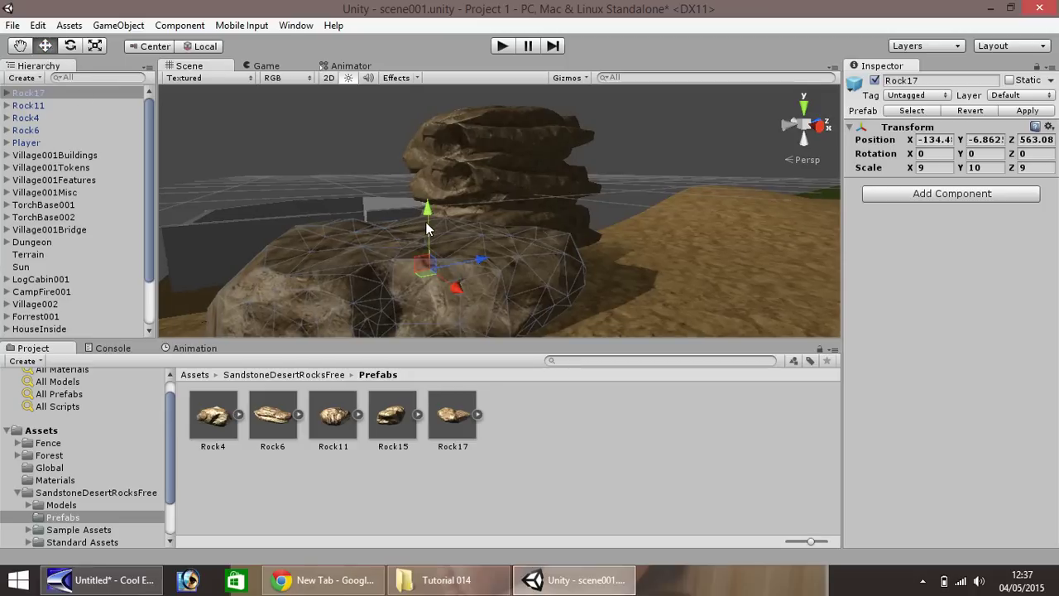
drag(427, 225, 421, 103)
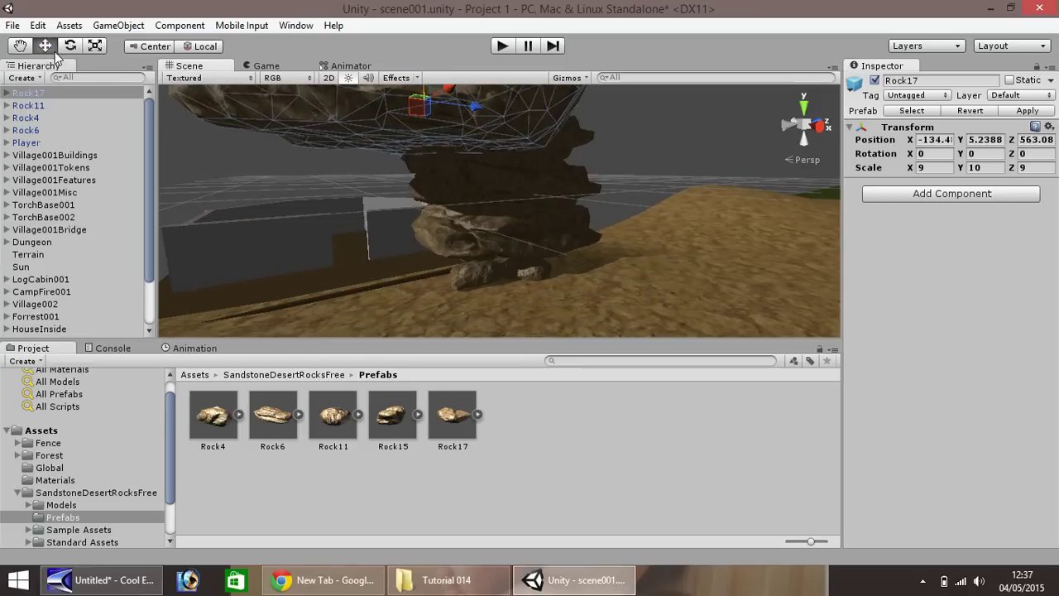
Duplicate the Rock6 from the entrance stack, move the copy to about Z 553, and rotate it 90 degrees on X beneath the Rock17 overhang
click(19, 45)
drag(244, 172, 454, 187)
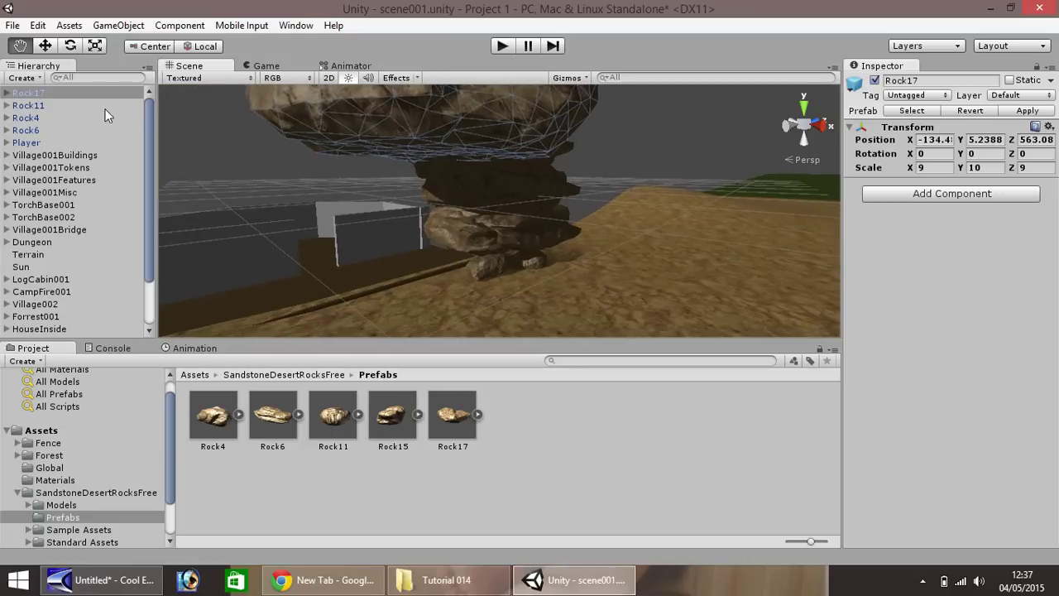
click(45, 47)
click(489, 235)
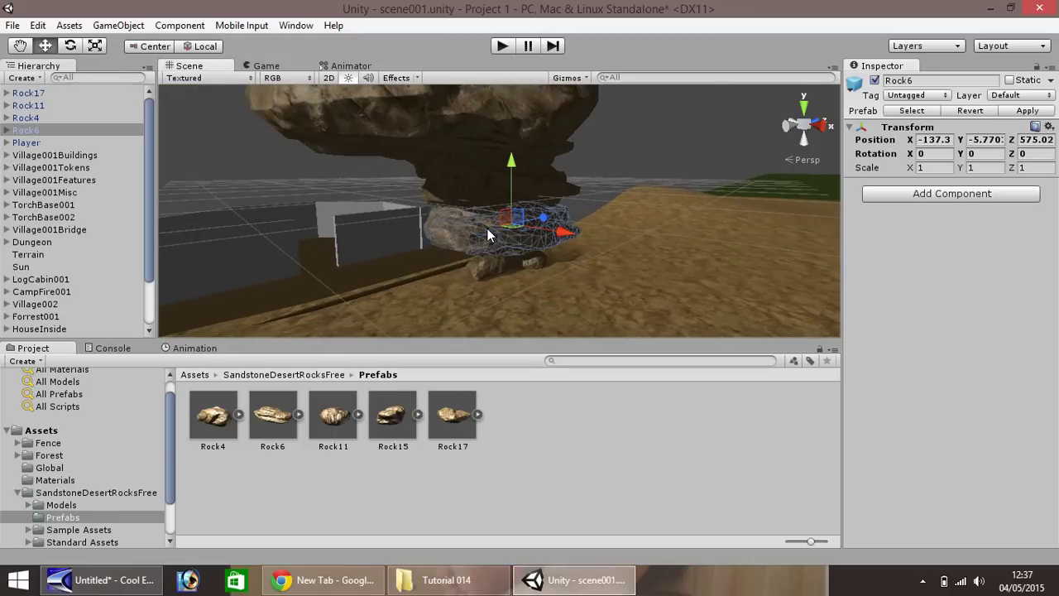
drag(543, 224, 417, 250)
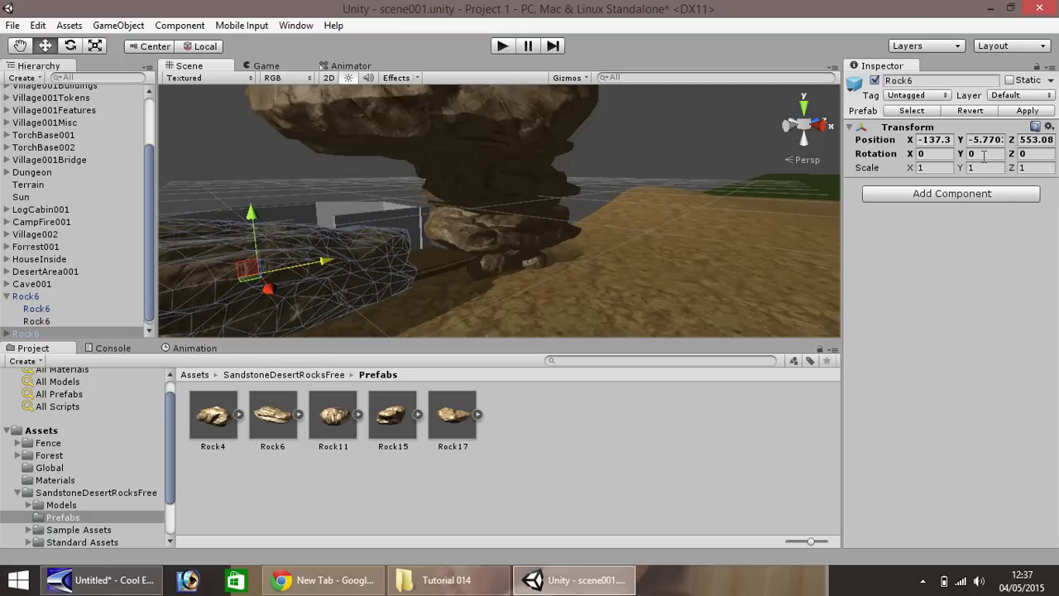
click(938, 154)
text(90)
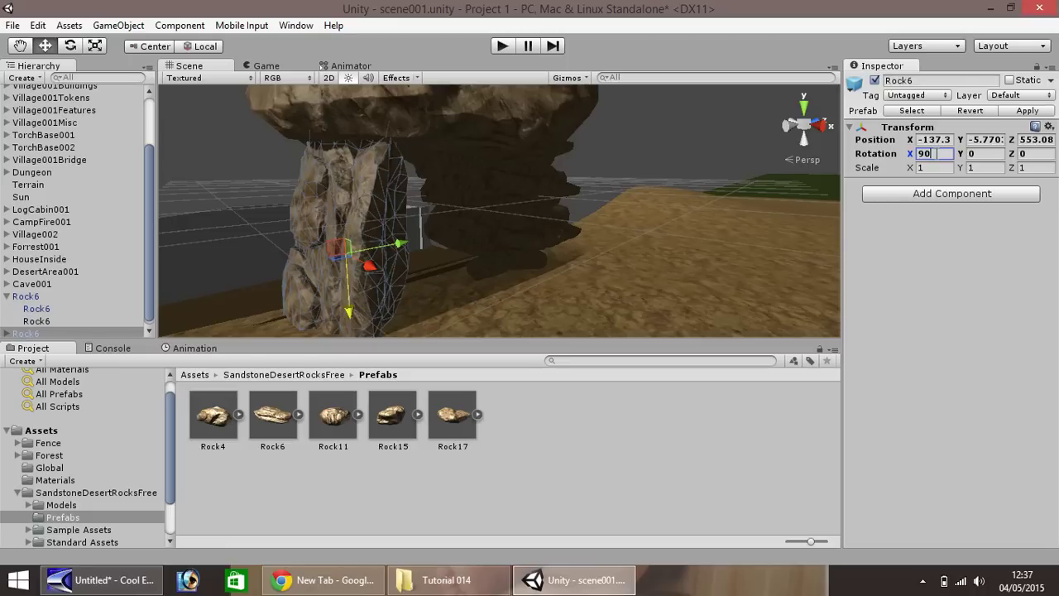
Place a Rock6 prefab on the floor inside the walled cave area at about X -186, Z 576
click(19, 46)
drag(293, 201, 613, 253)
scroll(217, 208, up, 3)
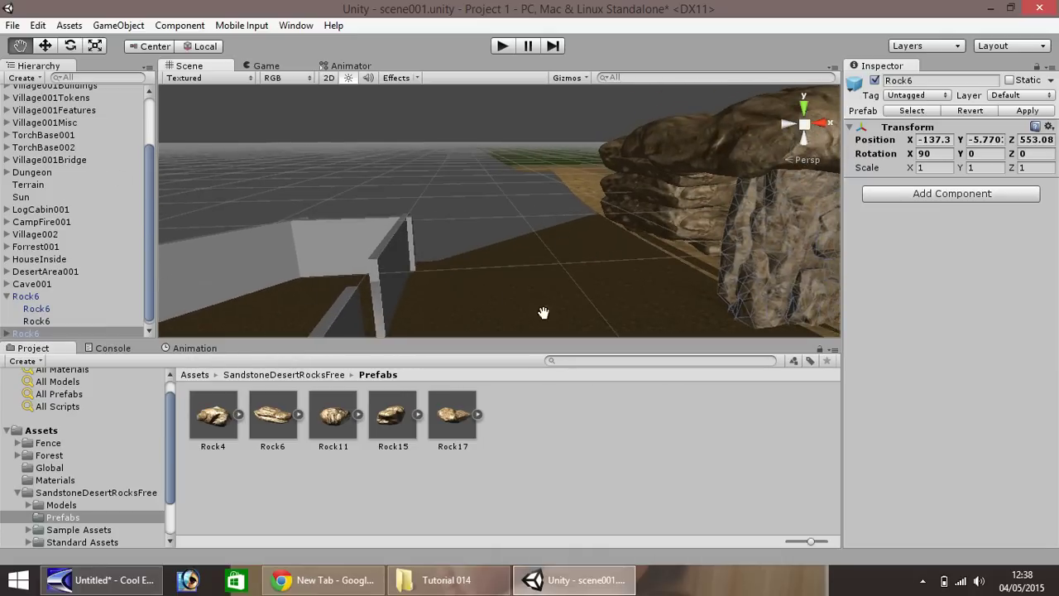
alt+drag(648, 232, 612, 227)
alt+drag(289, 218, 356, 199)
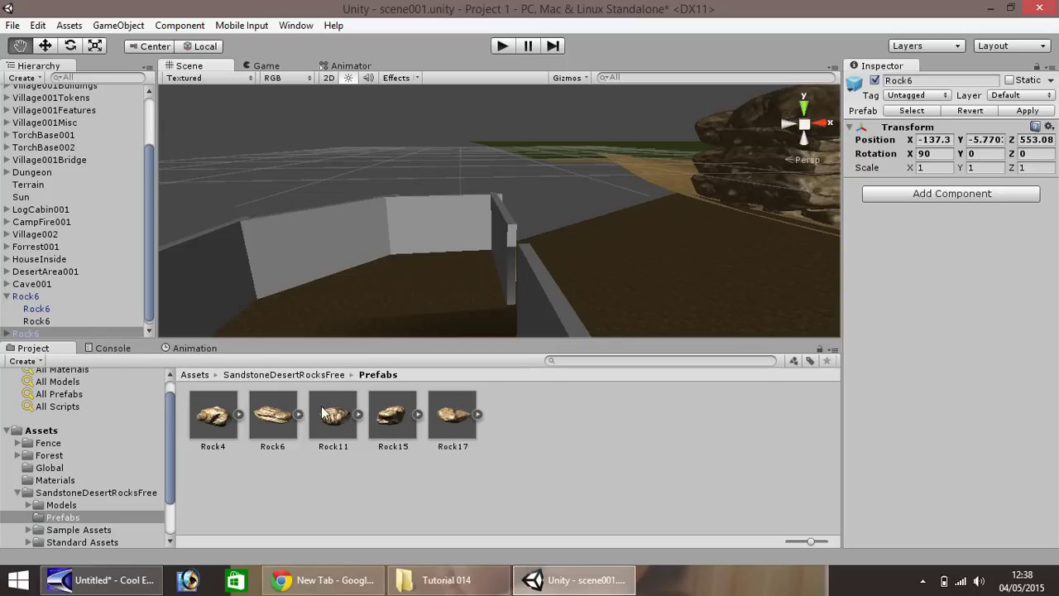
click(263, 414)
drag(335, 361, 412, 232)
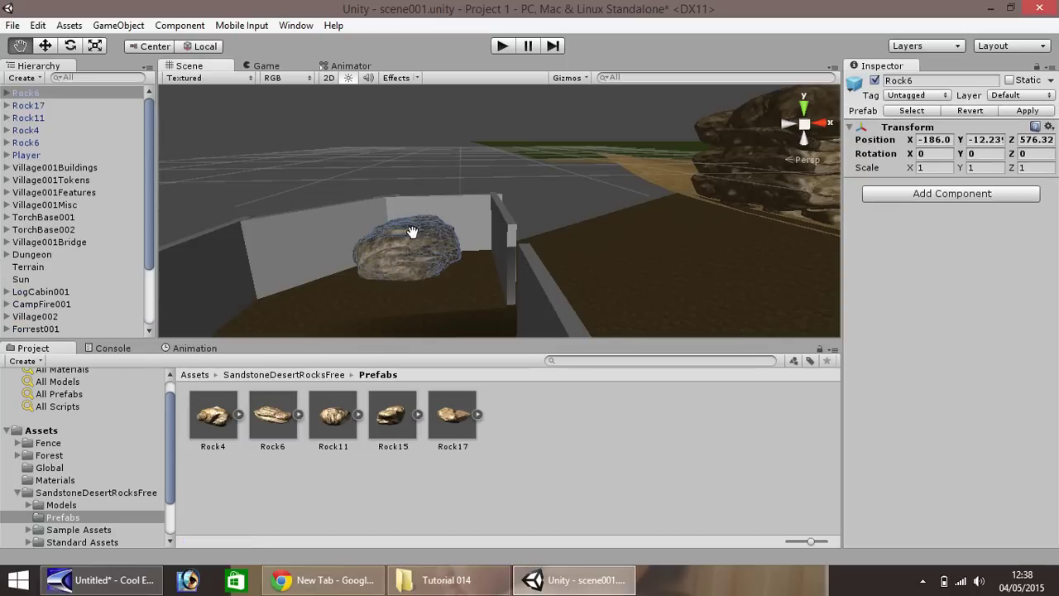
Set the Z rotation of the new cave rock's child Rock6 mesh to 90
click(45, 45)
click(19, 45)
alt+drag(347, 212, 400, 262)
key(w)
click(389, 252)
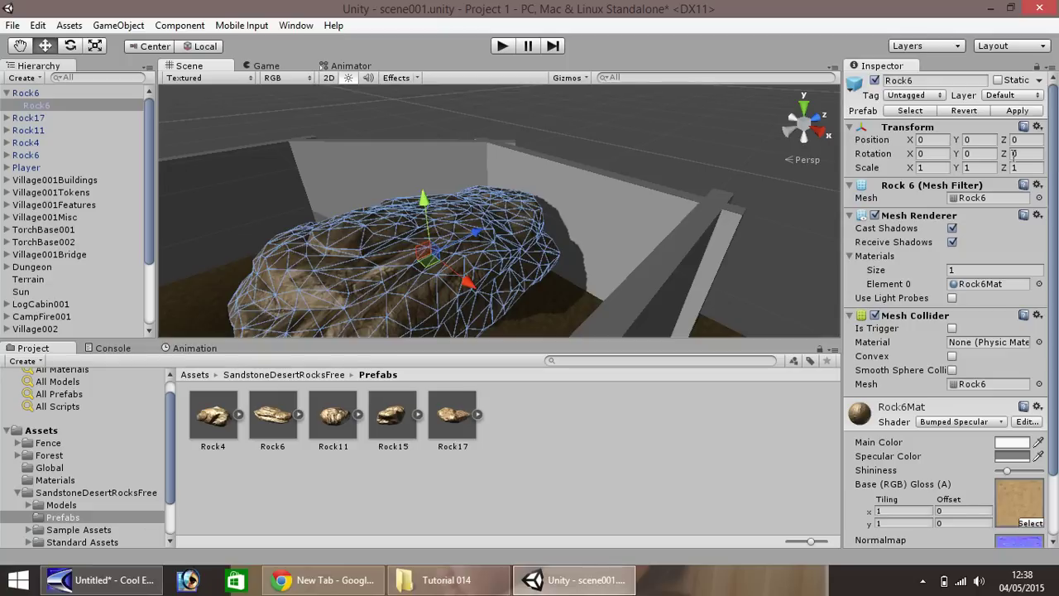
click(1014, 153)
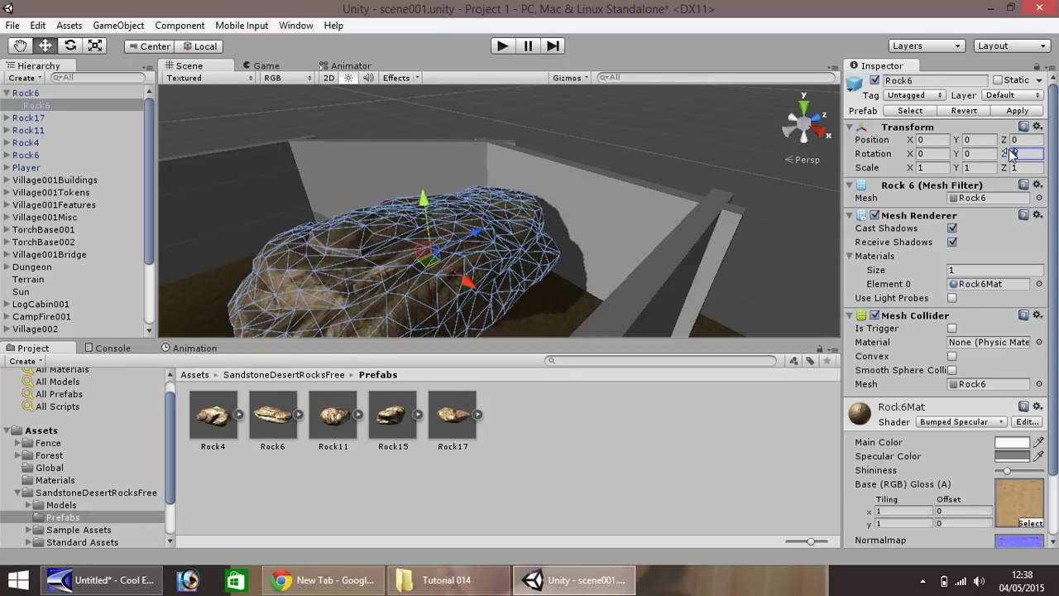
text(90)
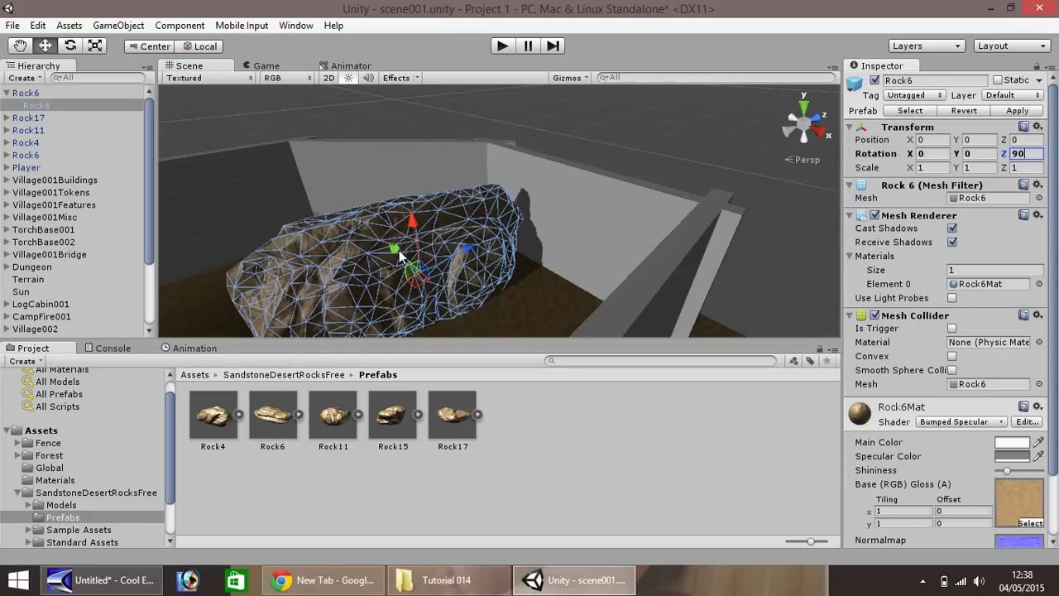
Move the rotated Rock6 mesh against the cave's side wall to local position about X -14.6, Y -1.9, Z -10.5
drag(398, 250, 298, 216)
key(q)
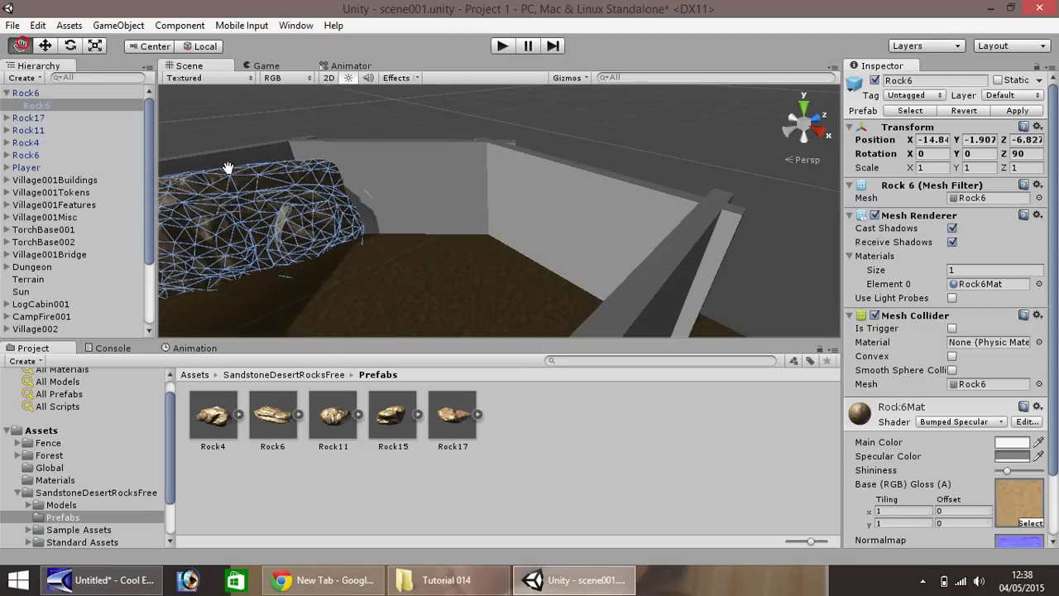
alt+drag(228, 168, 389, 169)
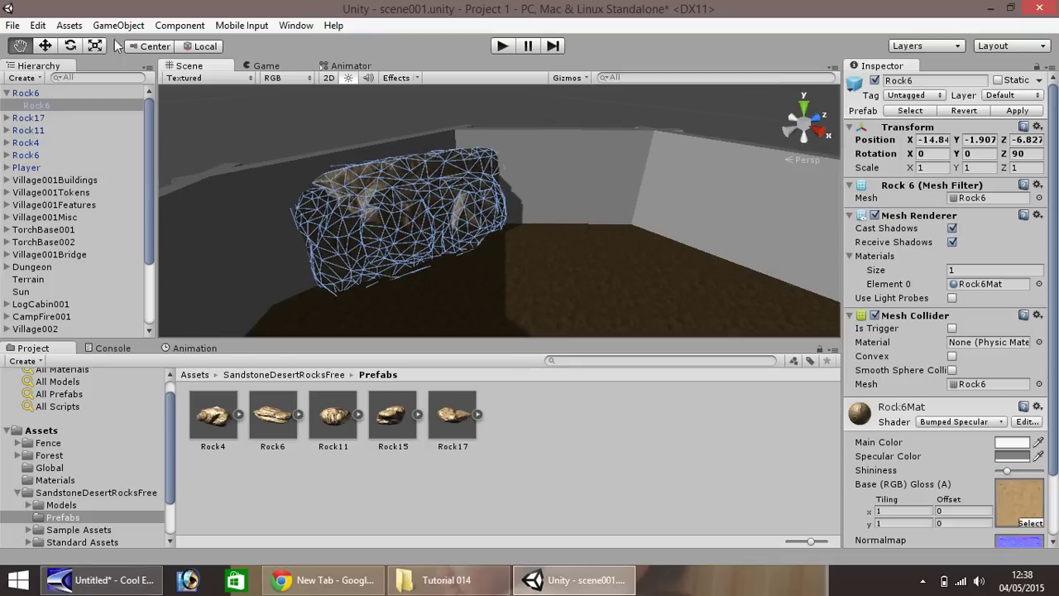
click(46, 48)
drag(471, 210, 372, 218)
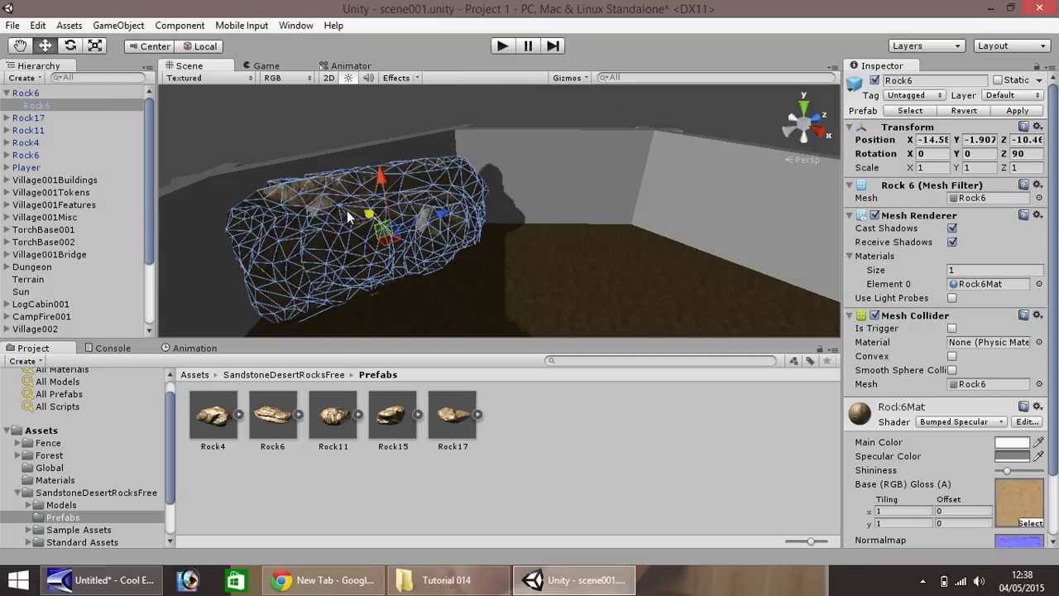
Duplicate the wall rock, rotate the copy to X 20 and Z 45, and rest it above the original at about X -15.1, Y 2, Z -3.6
key(ctrl+d)
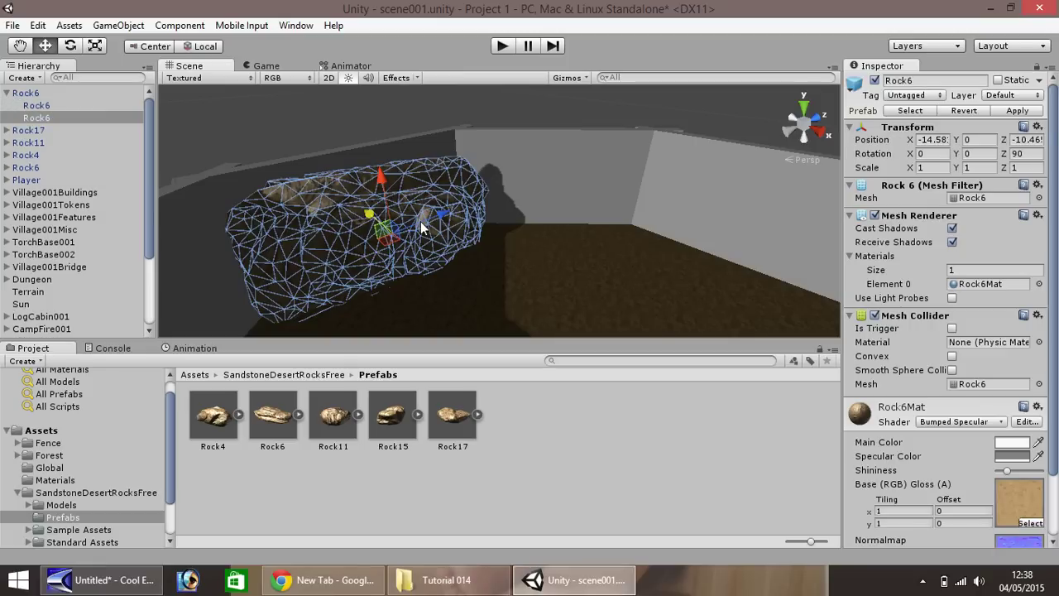
drag(420, 221, 552, 192)
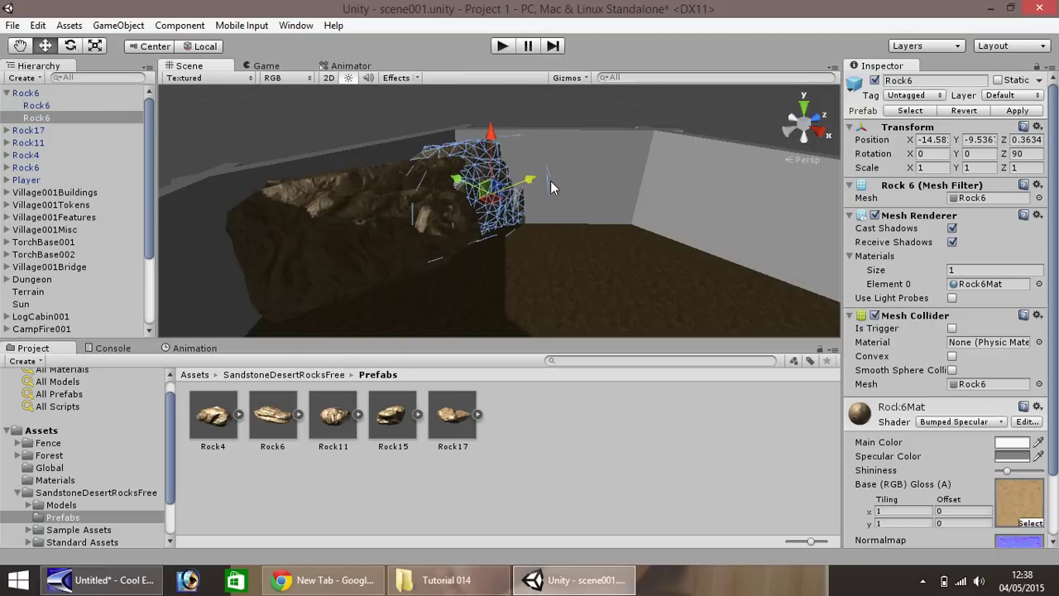
click(1023, 154)
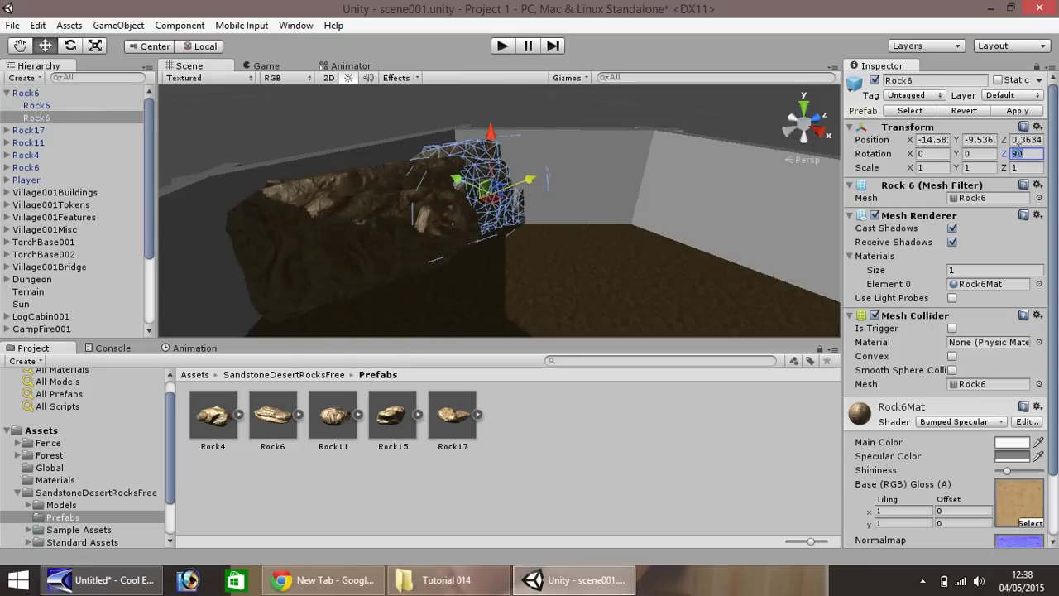
text(45)
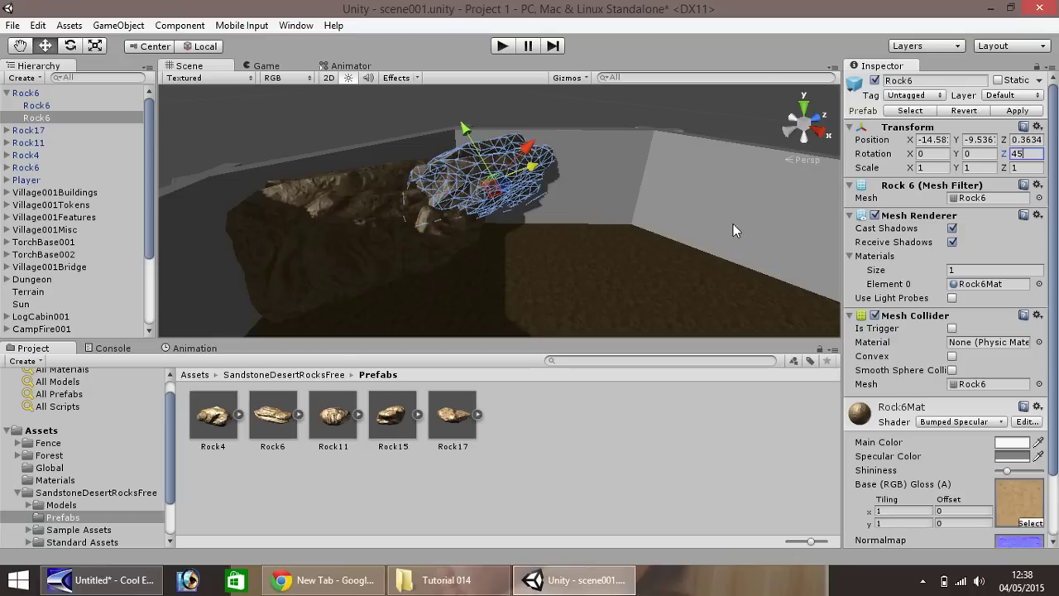
click(935, 153)
text(20)
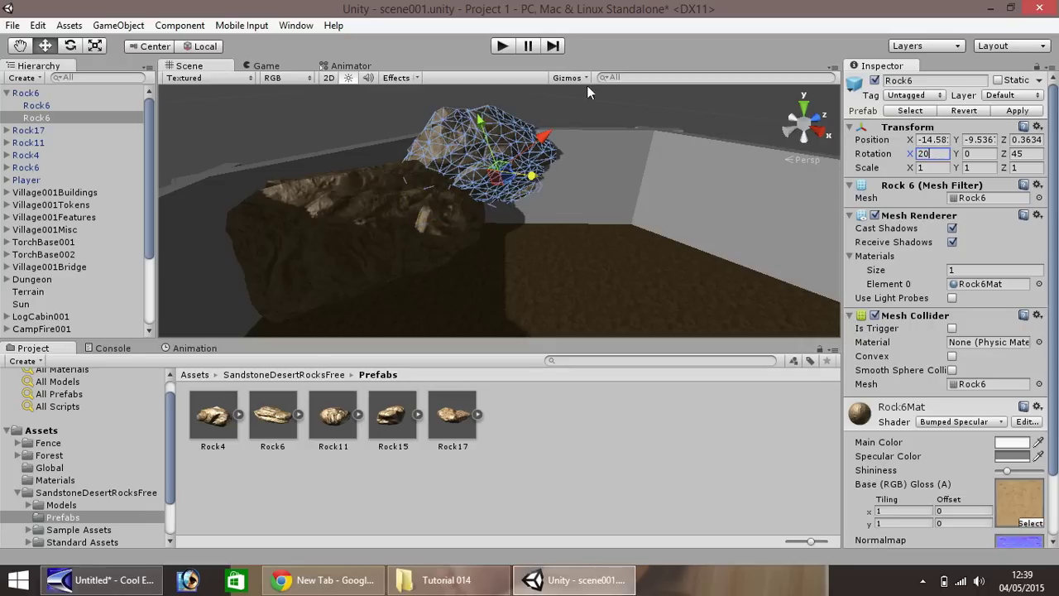
drag(487, 142, 499, 179)
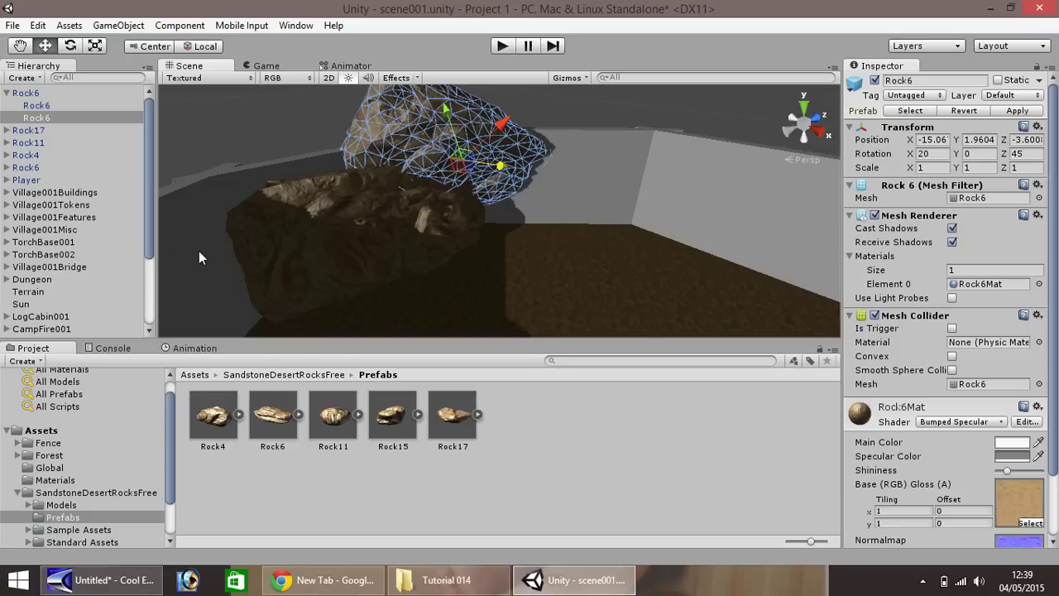
Stack two Rock15 prefabs and a Rock4 prefab beside the large wall rocks, with the Rock4 on top at about Y -8.3, Z 576.3
drag(331, 429, 504, 237)
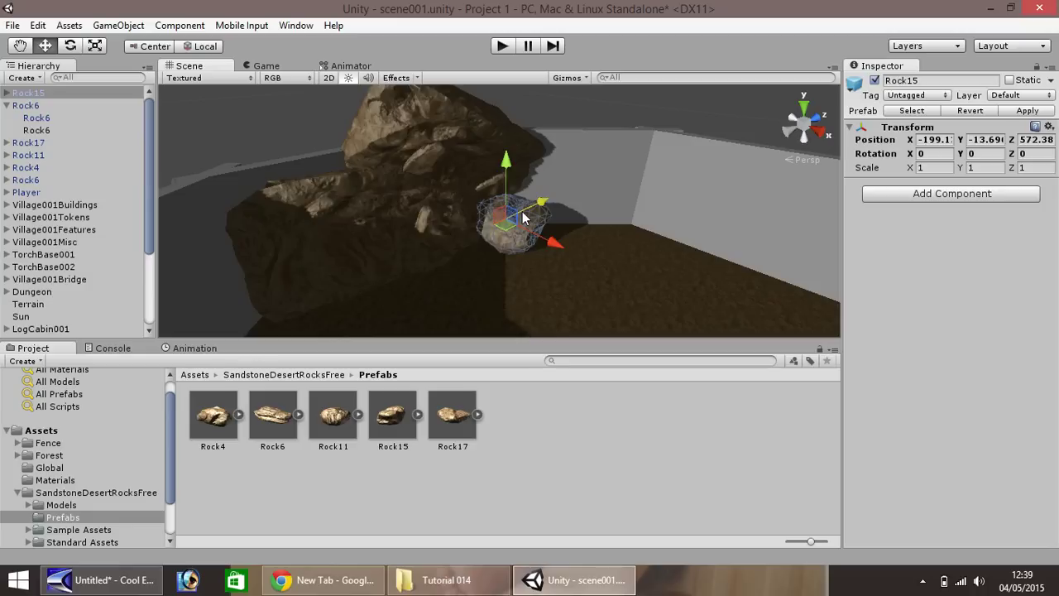
drag(506, 192, 534, 154)
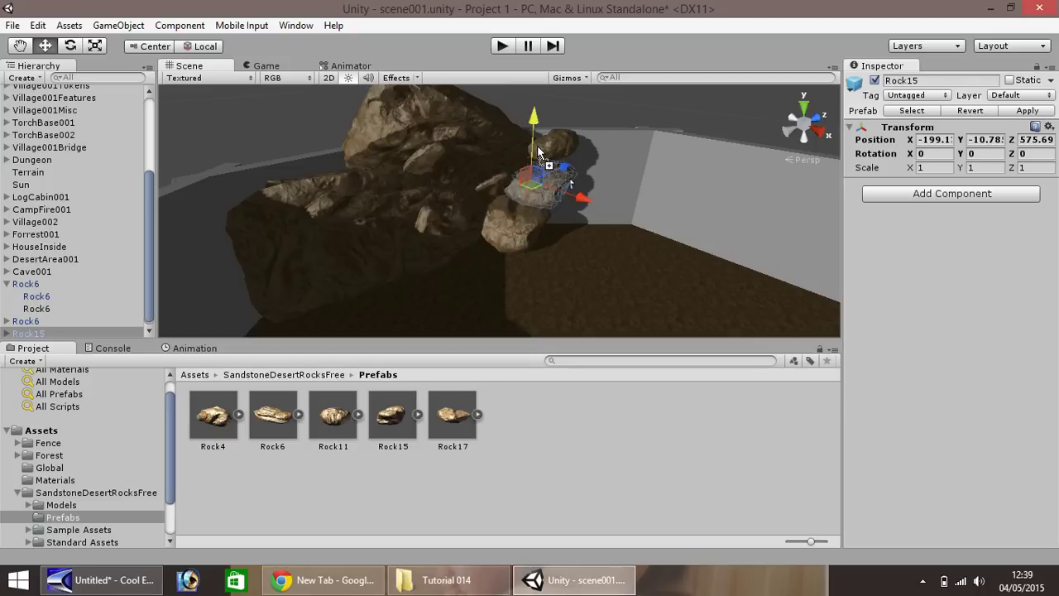
drag(542, 155, 517, 167)
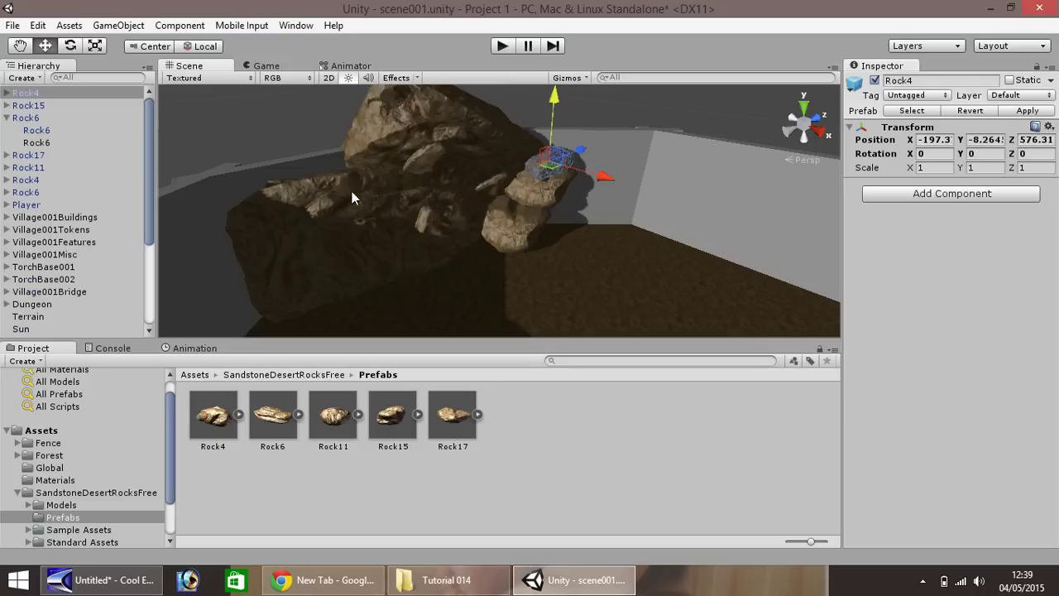
Parent both loose Rock6 copies, the upper Rock15 and the entrance's original Rock6 to the Cave001 object
click(8, 119)
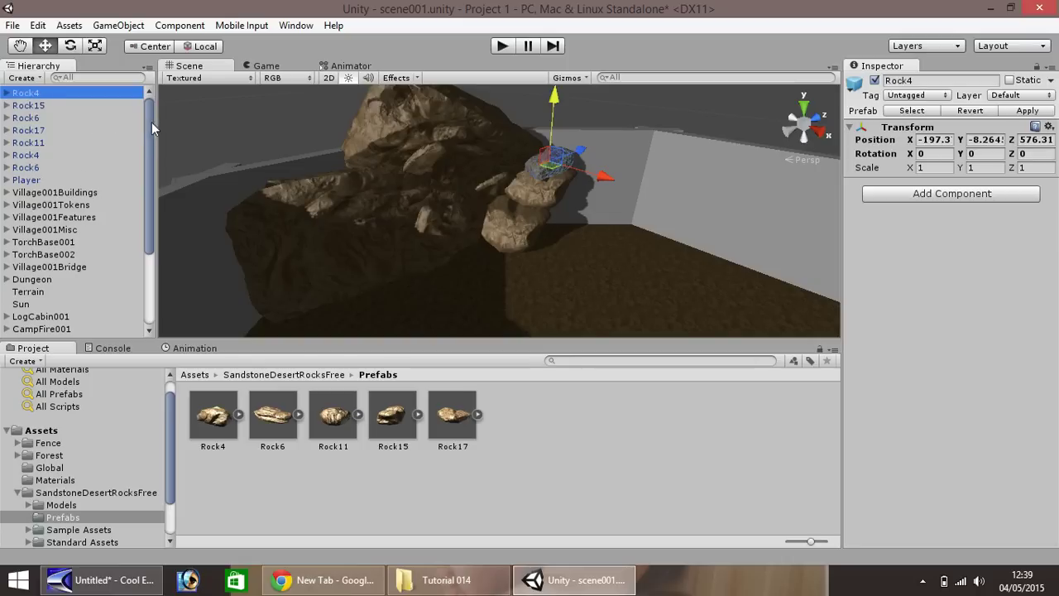
drag(150, 131, 156, 217)
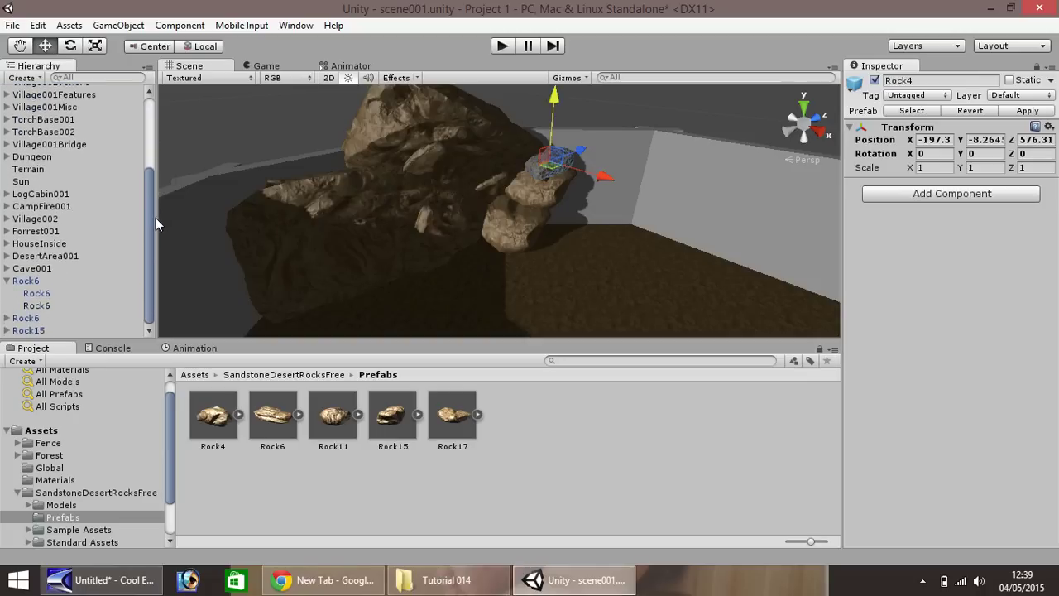
click(8, 281)
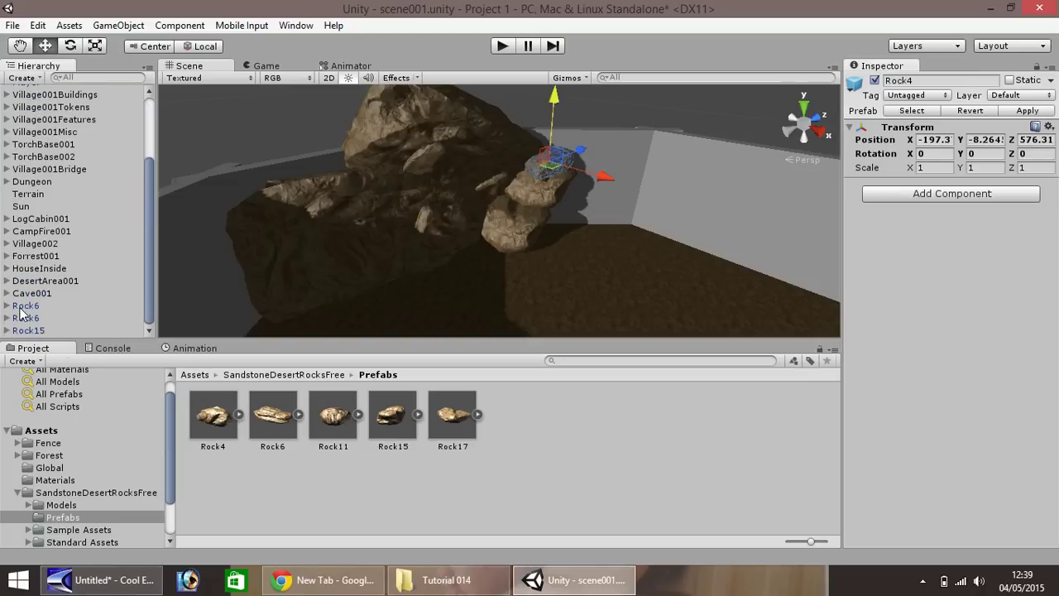
drag(23, 313, 33, 189)
scroll(49, 306, down, 1)
drag(29, 331, 34, 188)
drag(147, 284, 157, 225)
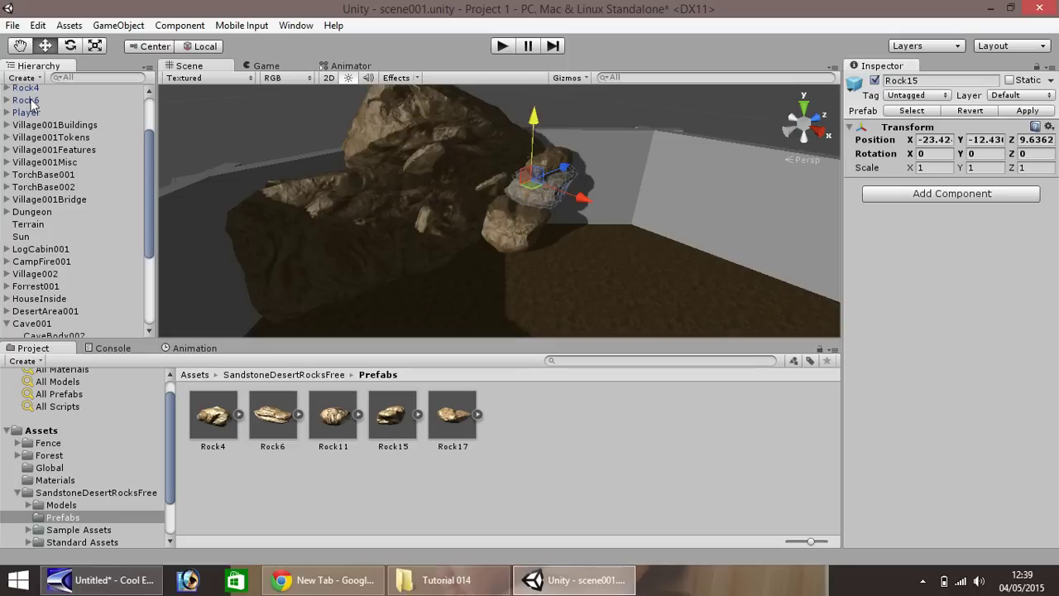
drag(32, 100, 38, 331)
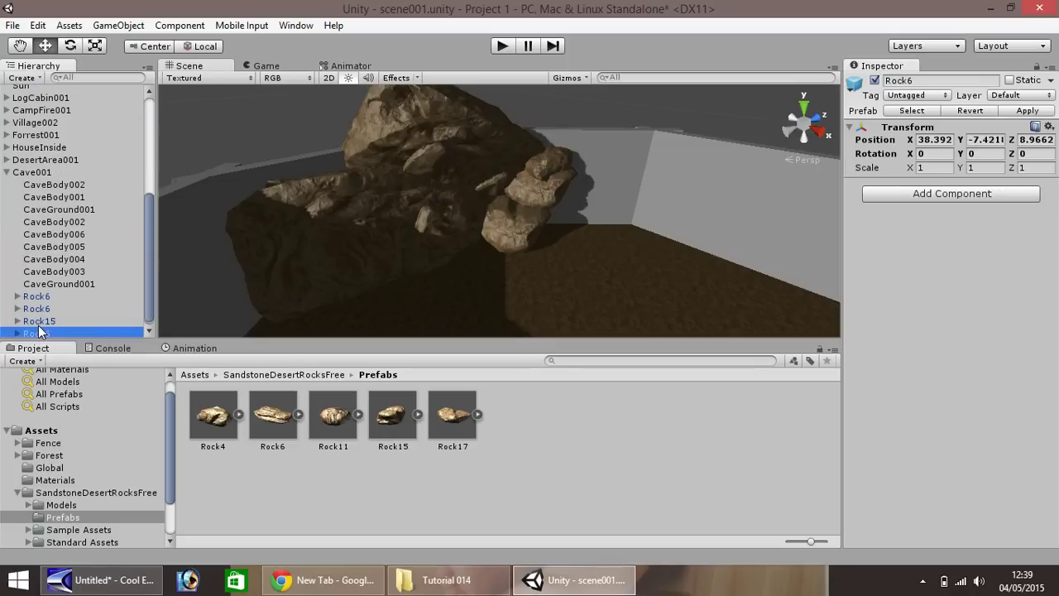
Parent the entrance's Rock11, Rock17 and Rock4 to the Cave001 object
drag(144, 280, 148, 171)
drag(52, 350, 48, 261)
scroll(48, 261, up, 5)
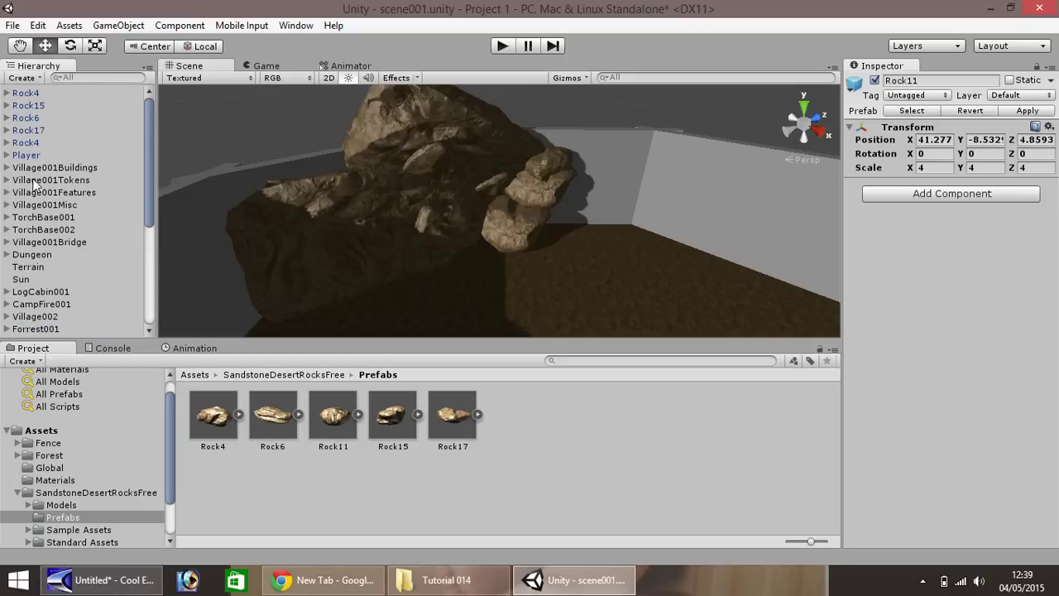
drag(36, 130, 40, 240)
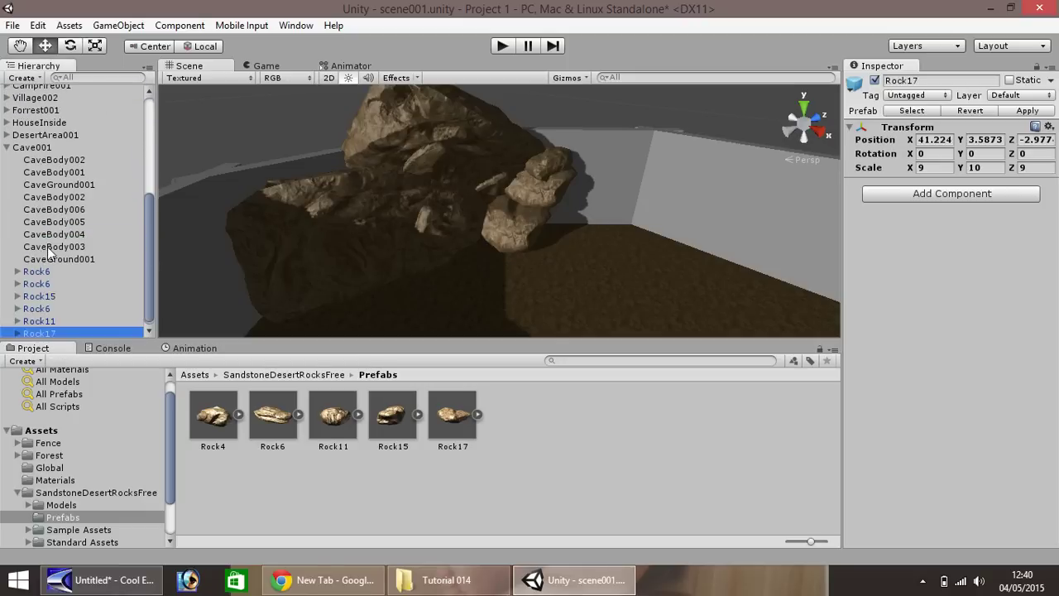
scroll(56, 242, up, 5)
drag(38, 127, 39, 273)
Parent the remaining Rock6, Rock15 and Rock4 from inside the cave to the Cave001 object
scroll(57, 259, up, 10)
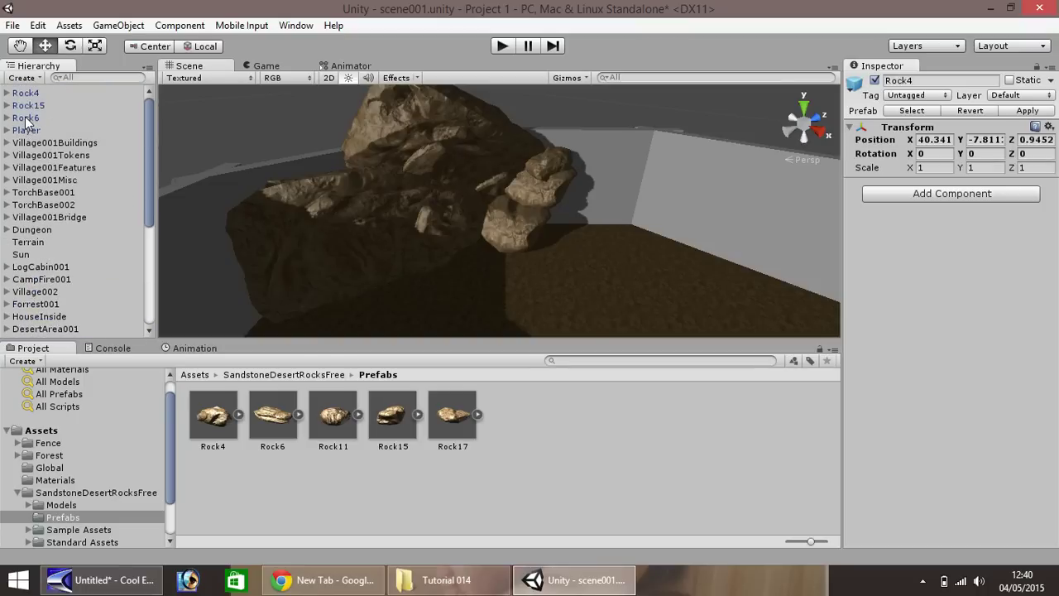
drag(25, 122, 52, 224)
scroll(70, 168, up, 10)
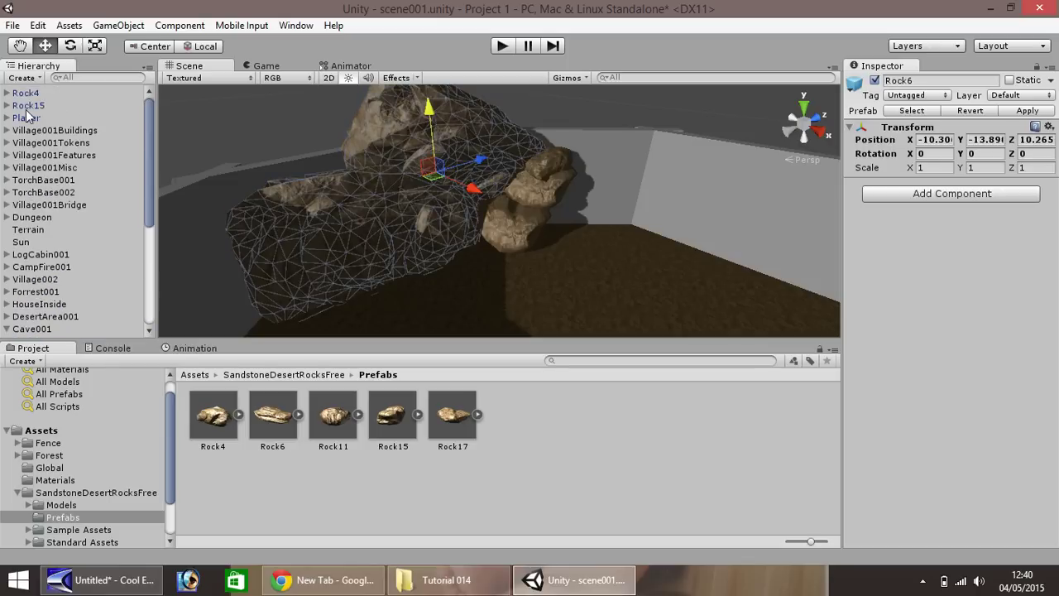
drag(26, 110, 50, 339)
scroll(52, 190, up, 10)
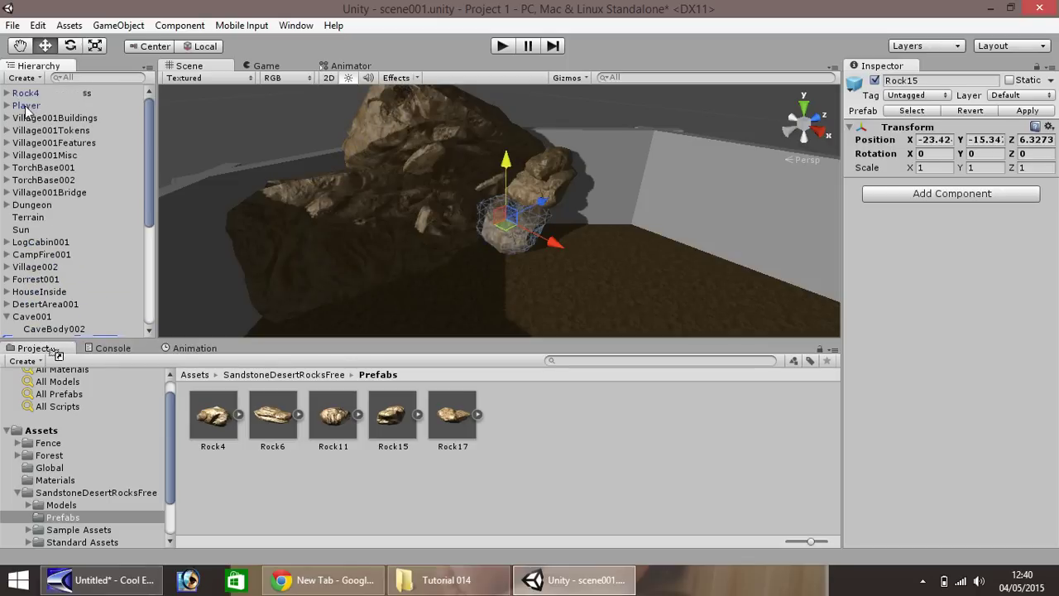
drag(26, 94, 39, 273)
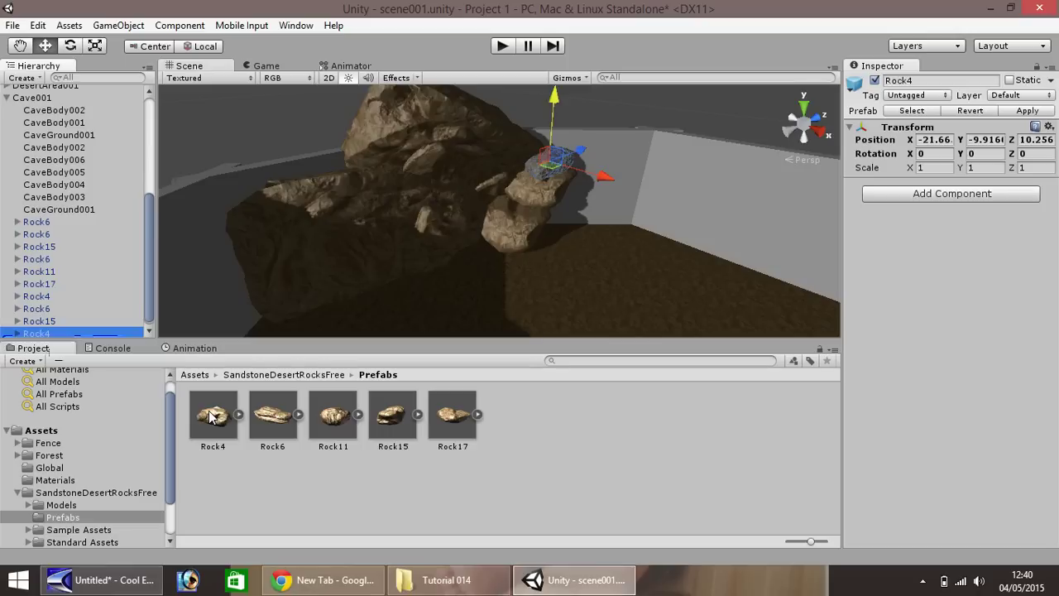
Place a Rock4 and a Rock15 prefab on the cave floor near the far wall, with the Rock15 at about X -186.3, Z 579
drag(211, 416, 626, 228)
drag(386, 434, 673, 269)
middle_drag(442, 251, 419, 203)
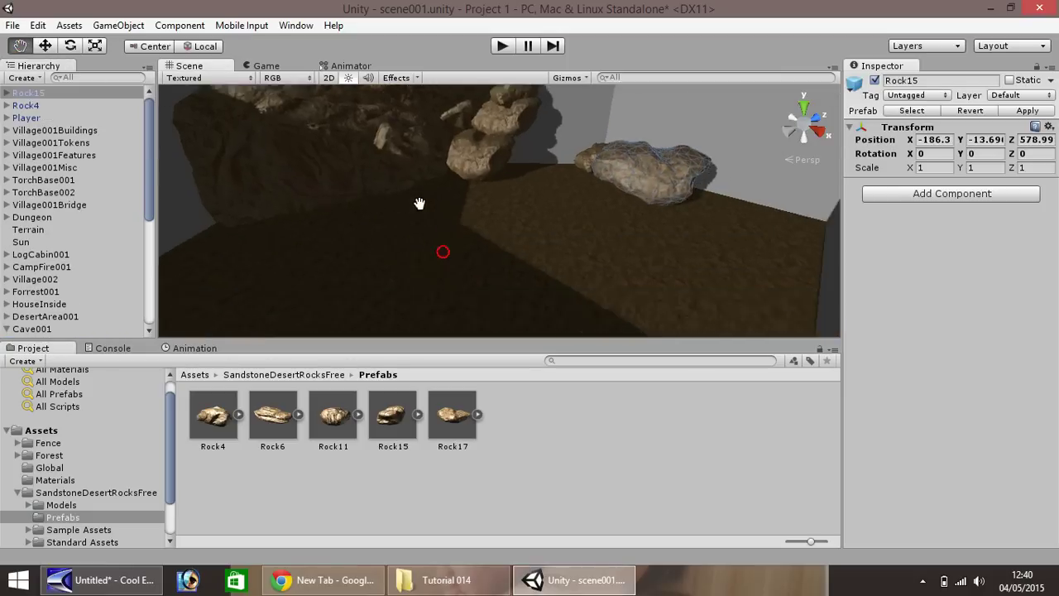
drag(419, 204, 518, 130)
mouse_move(518, 130)
right_down()
mouse_move(452, 160)
mouse_move(524, 127)
right_up()
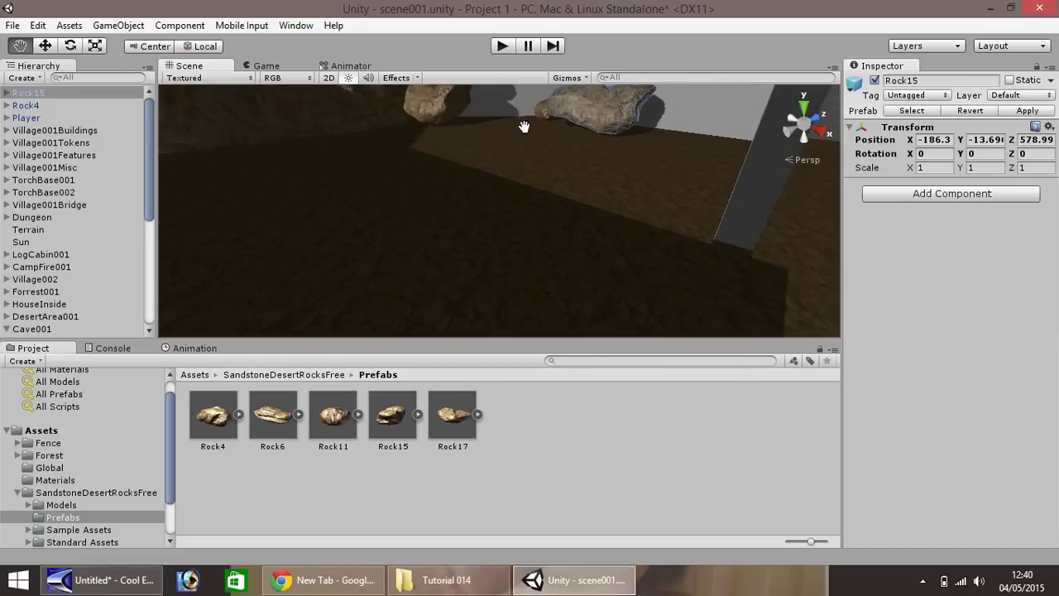
Move the Rock15 on the cave floor back toward the far wall, to about Z 581.5
scroll(524, 127, up, 10)
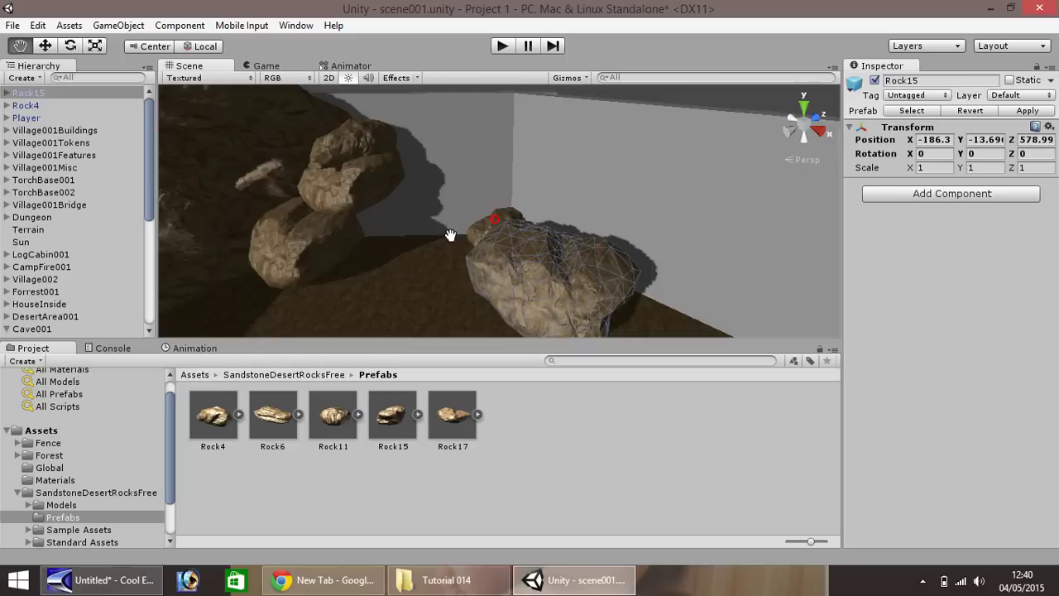
scroll(450, 235, down, 4)
click(45, 45)
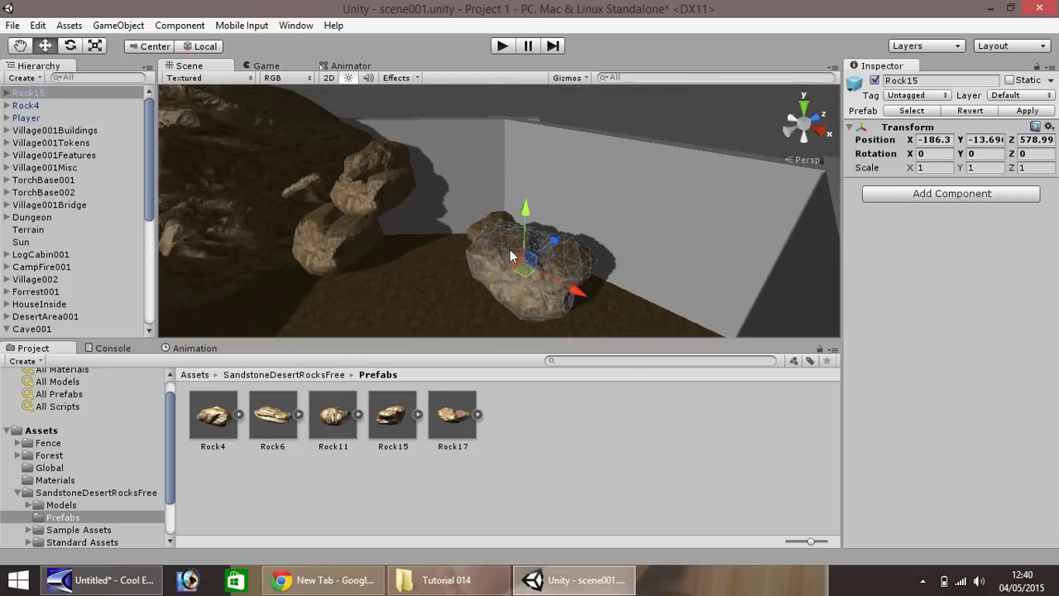
drag(556, 241, 577, 234)
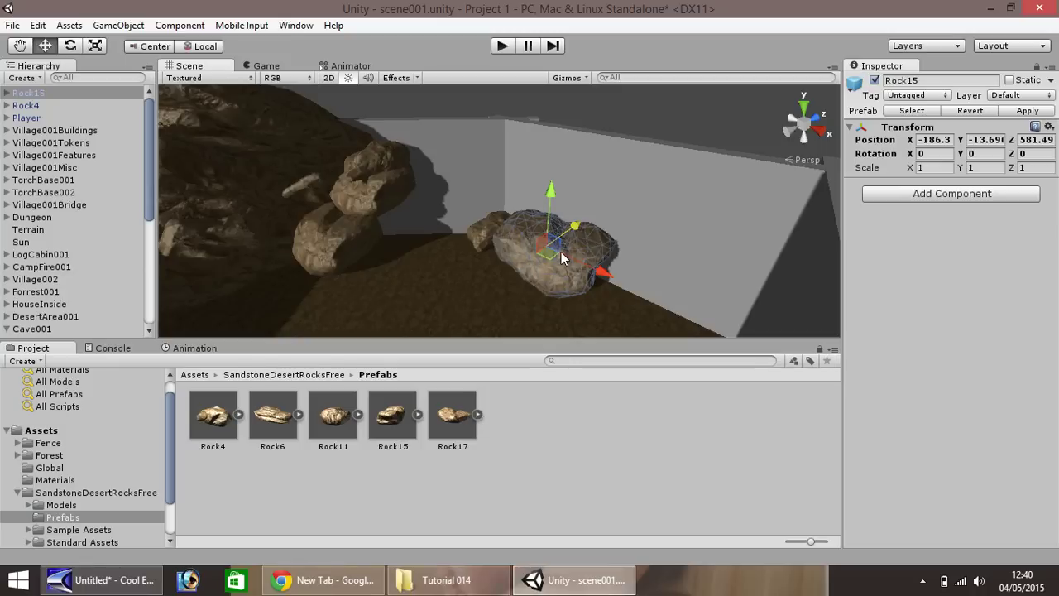
Duplicate the floor Rock15, move the copy along the wall to about X -179.5, and set its Y rotation to 30
key(ctrl+d)
drag(590, 268, 672, 309)
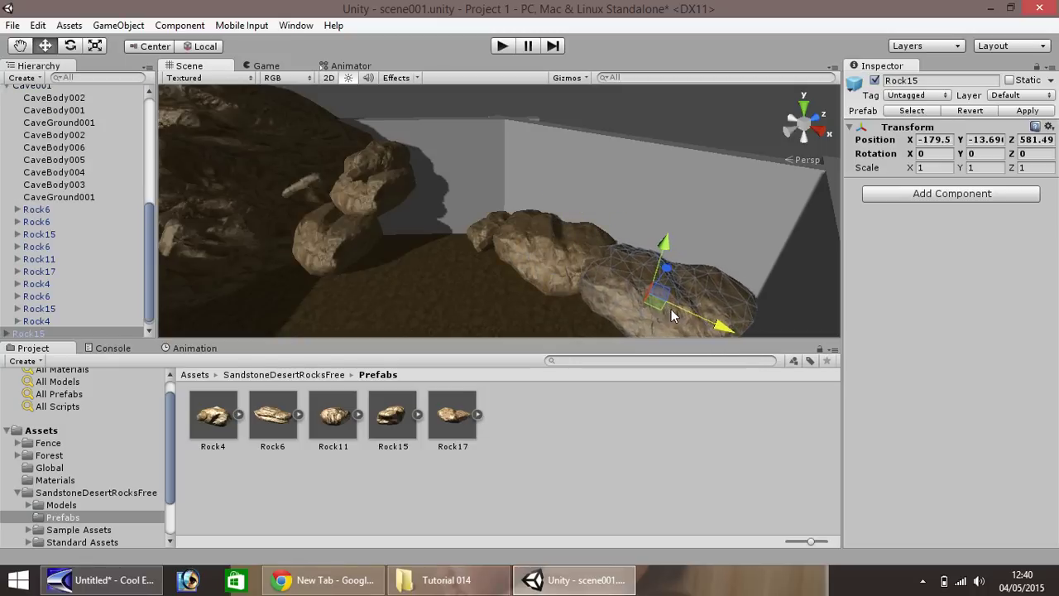
click(983, 154)
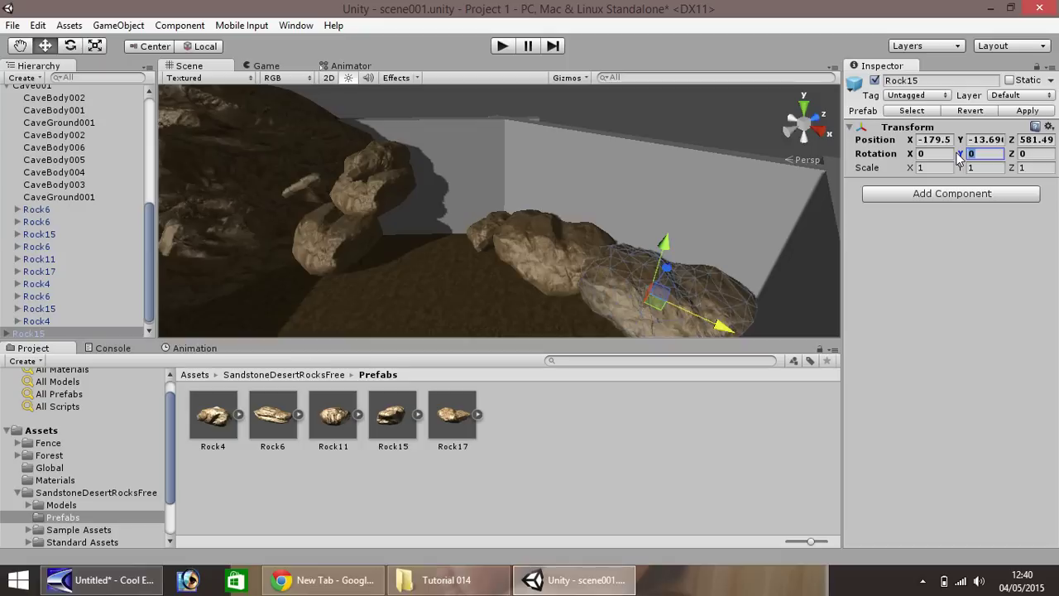
text(30)
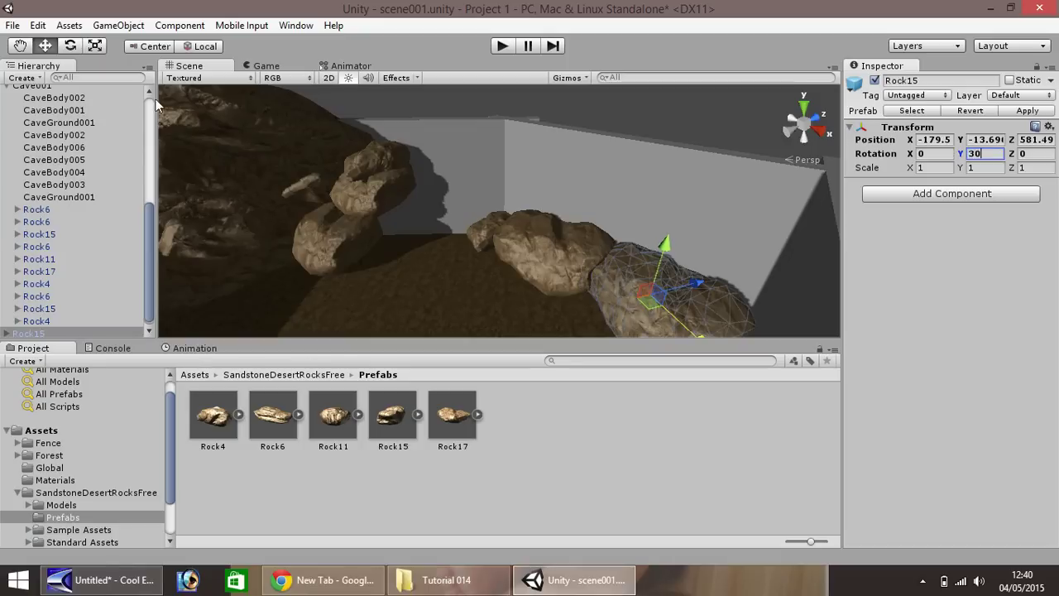
Place a Rock4 prefab on top of the rotated Rock15, at about X -177.2, Z 581.5
click(19, 46)
drag(449, 229, 568, 262)
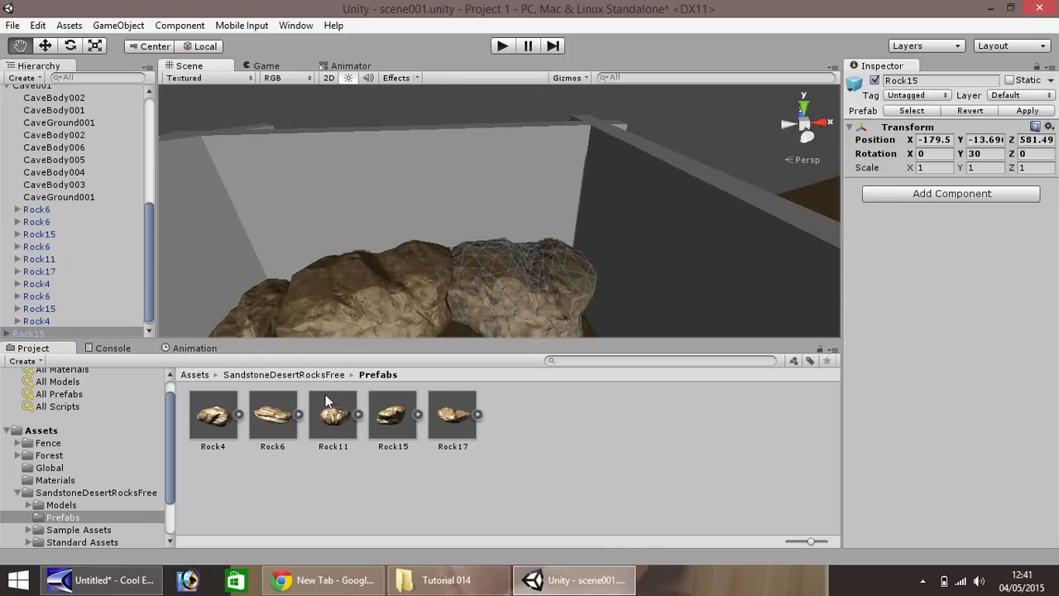
drag(201, 425, 542, 224)
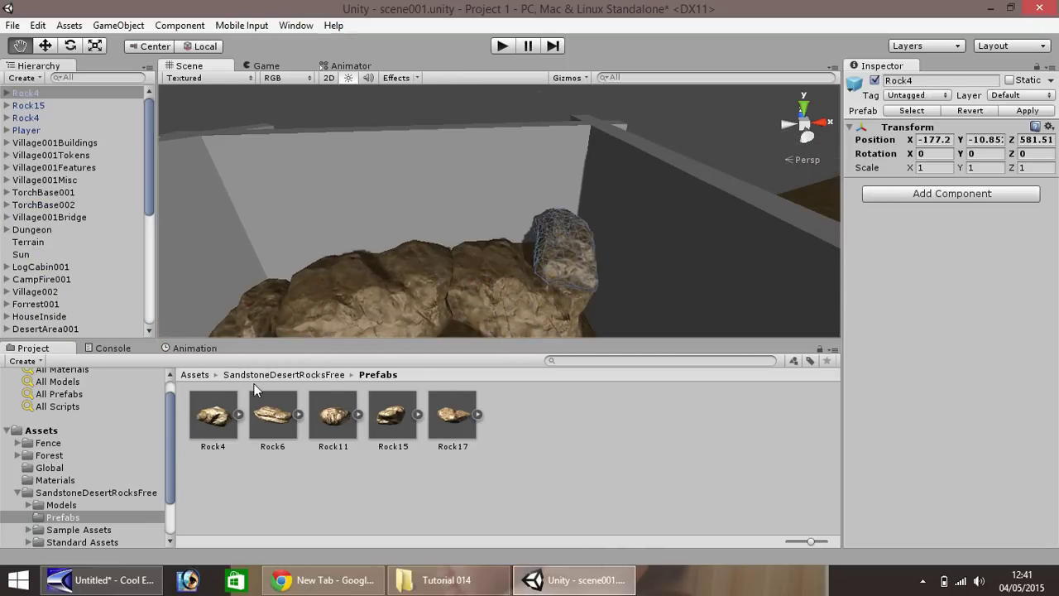
Place a Rock6 prefab with Y rotation 80 above the rocks in the far corner, at about X -190.9, Y -9.6, Z 582.8
drag(273, 436, 431, 238)
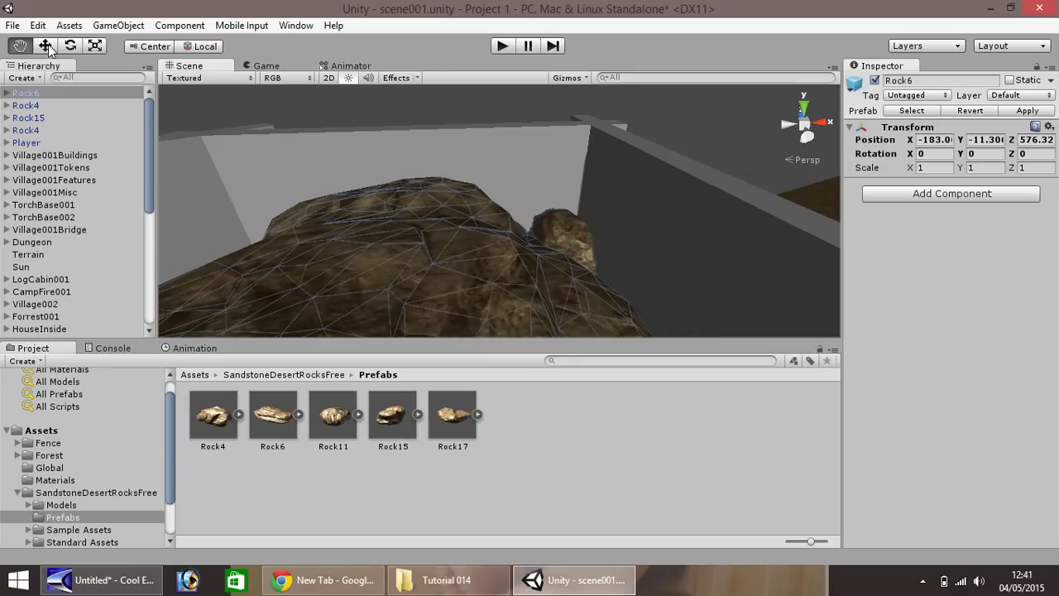
click(45, 45)
scroll(341, 198, down, 3)
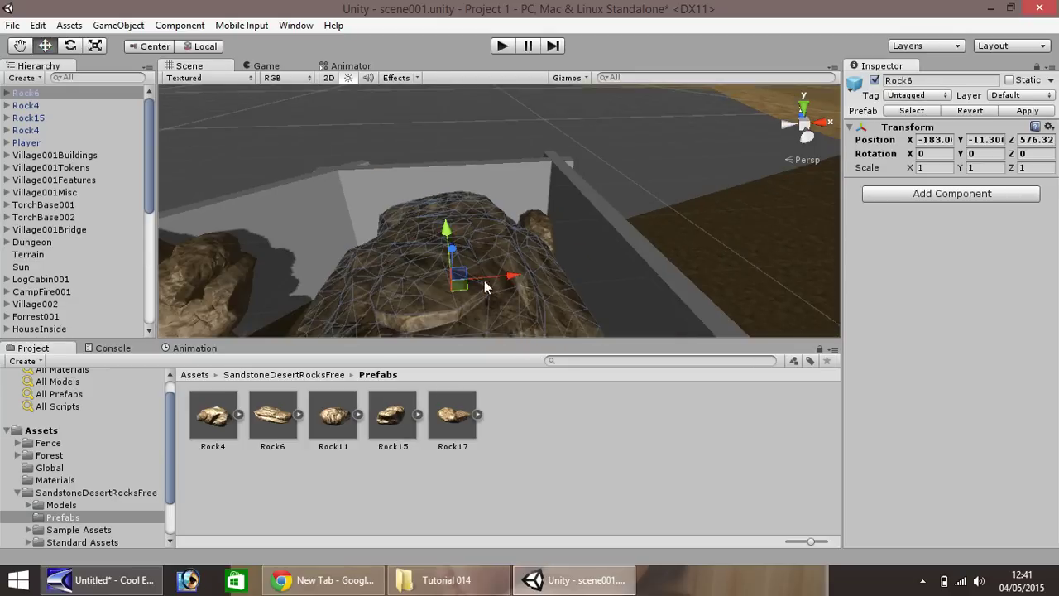
drag(454, 253, 460, 183)
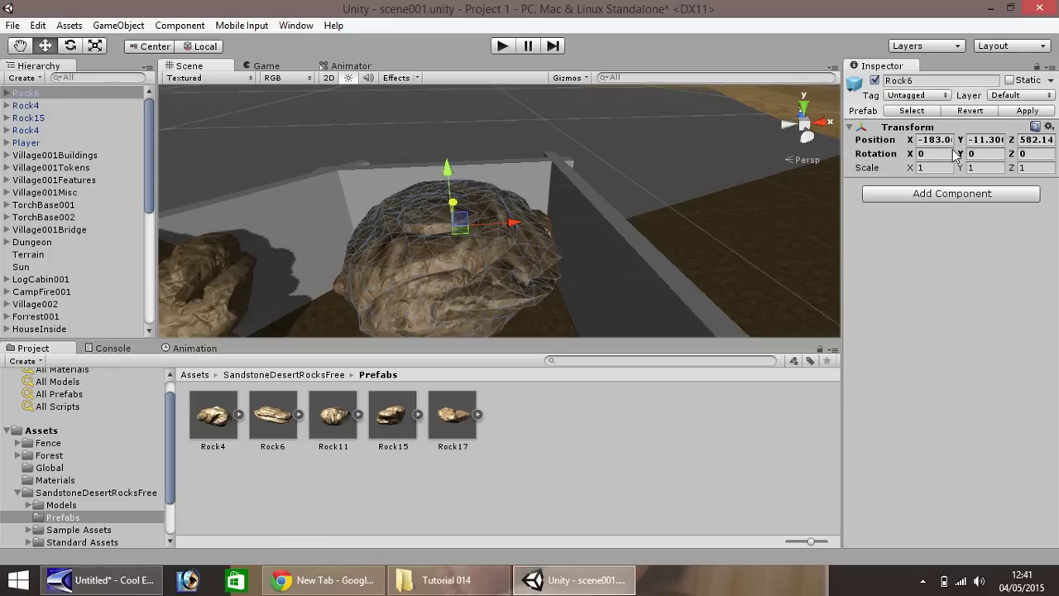
click(999, 154)
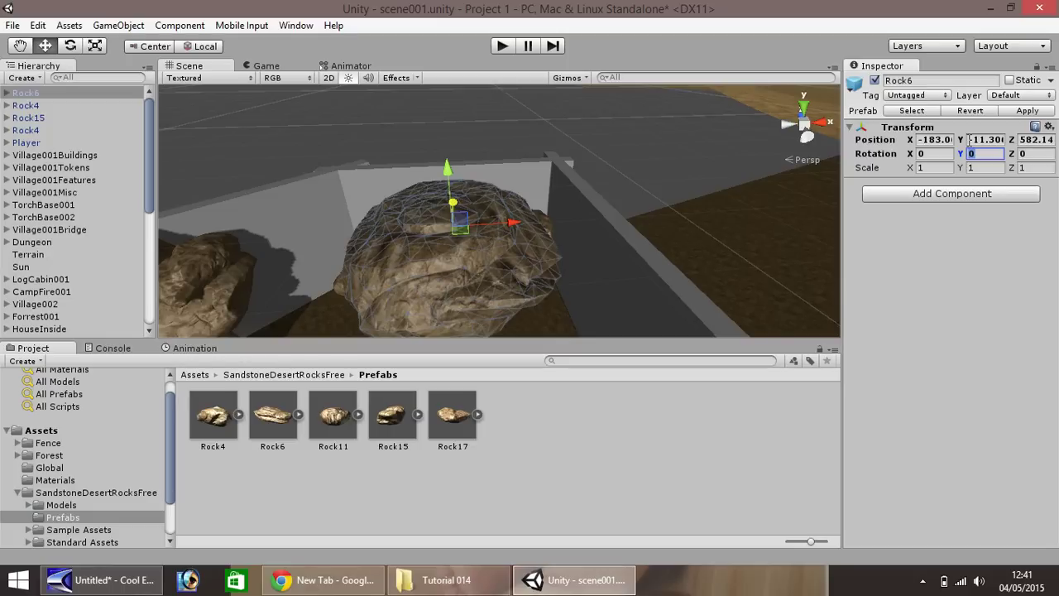
text(80)
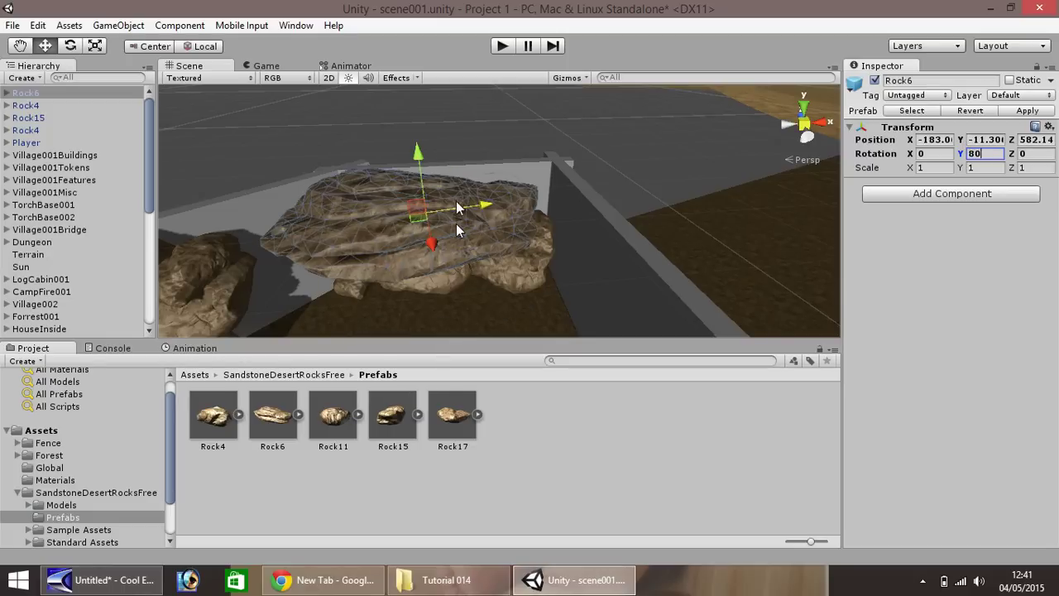
drag(455, 217, 298, 251)
drag(319, 182, 285, 162)
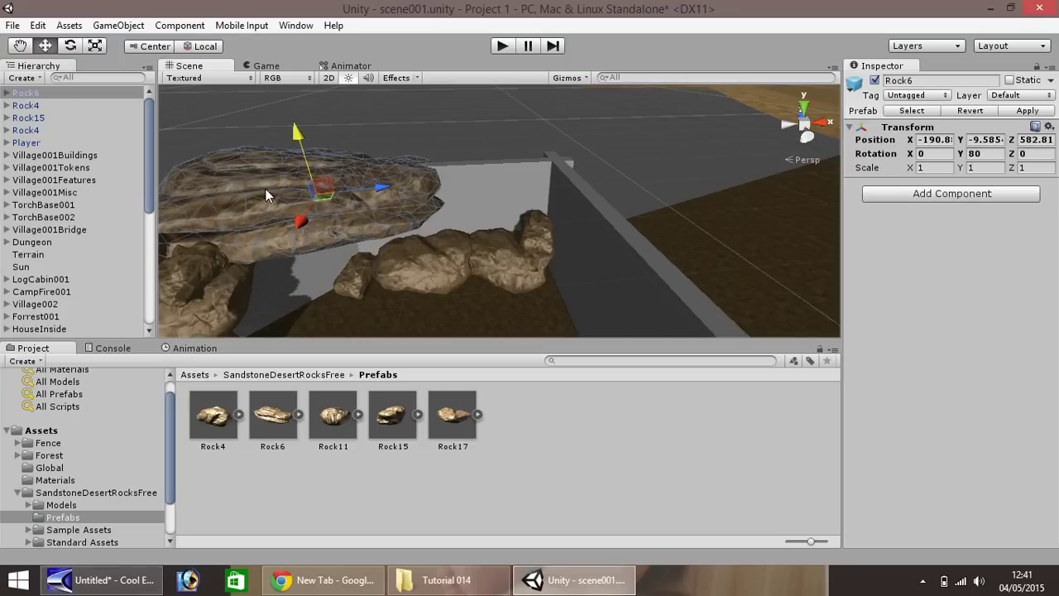
Duplicate the rotated Rock15 and stack the copy above the floor rocks, at about X -181.5, Y -10.7, Z 582.7
click(501, 259)
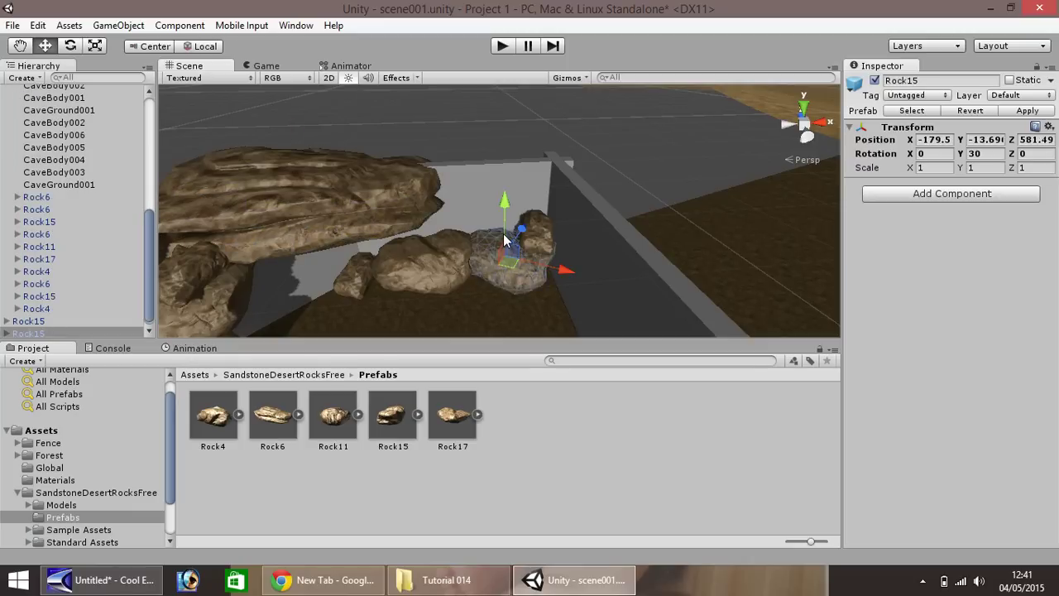
drag(503, 234, 491, 207)
drag(544, 239, 516, 241)
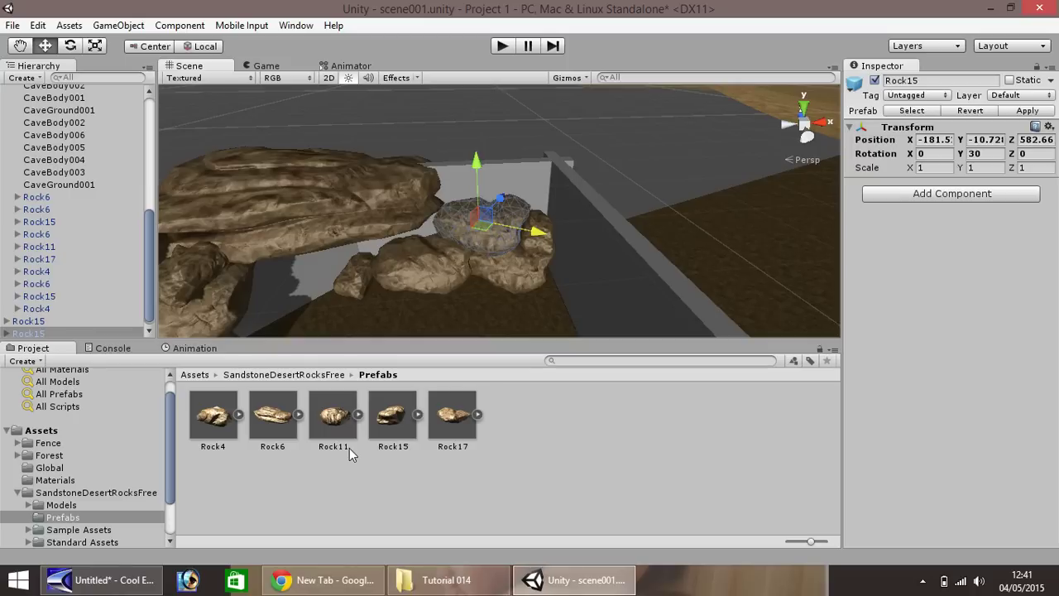
Place a Rock17 prefab beside the floor Rock4, scale it to 5 on all axes, and raise it to about Y -11.3
drag(440, 415, 326, 303)
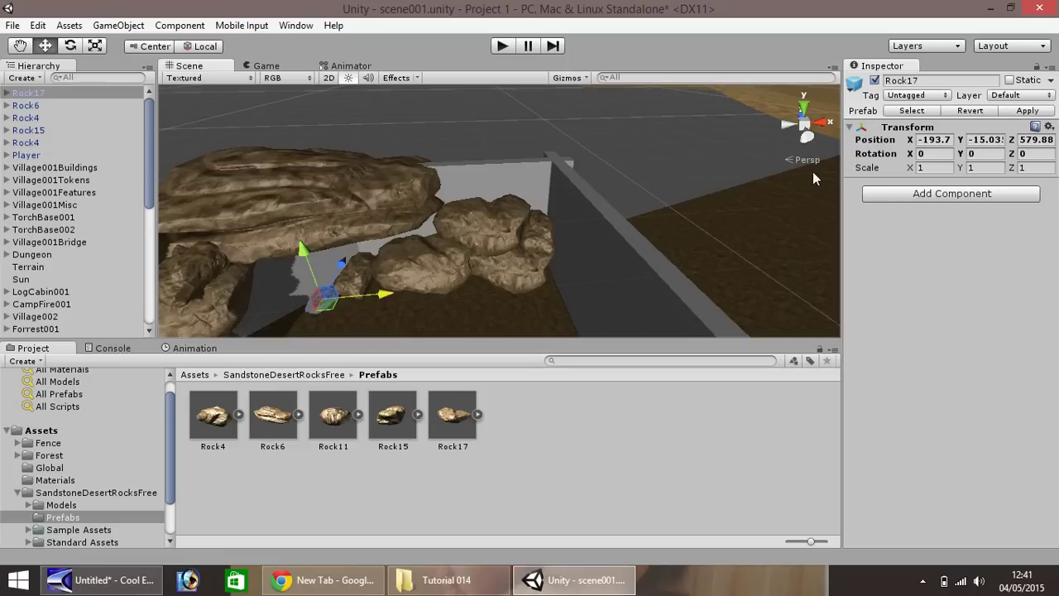
click(924, 168)
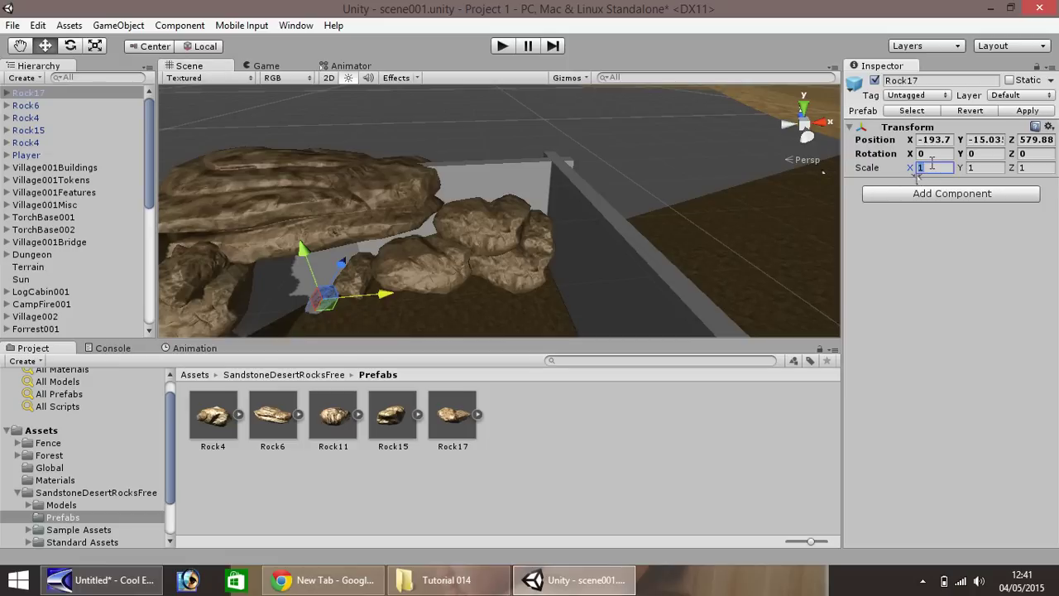
text(5)
key(Tab)
text(5)
key(Tab)
text(5)
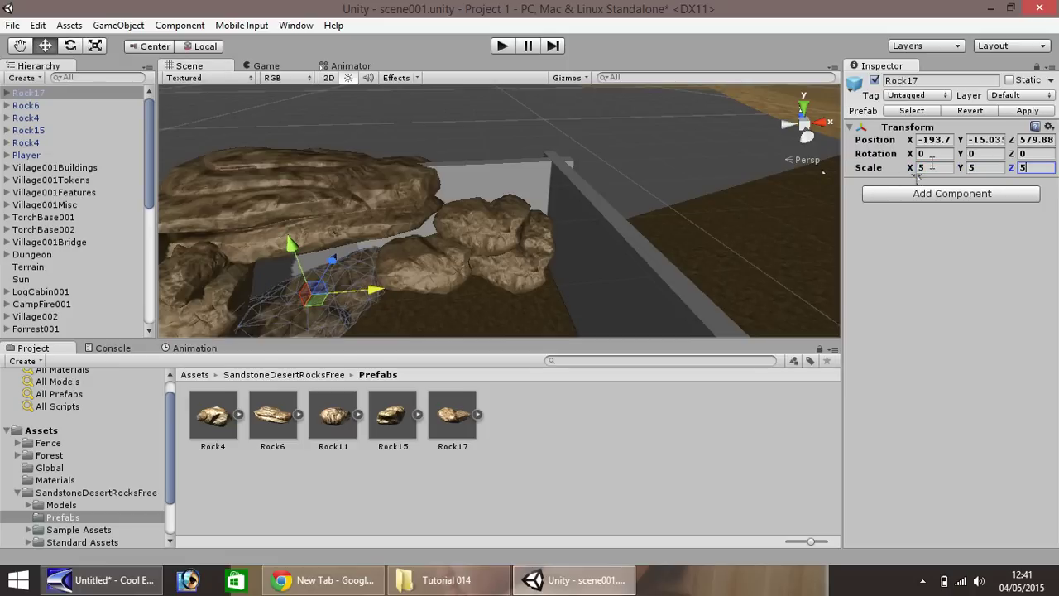
scroll(332, 273, down, 3)
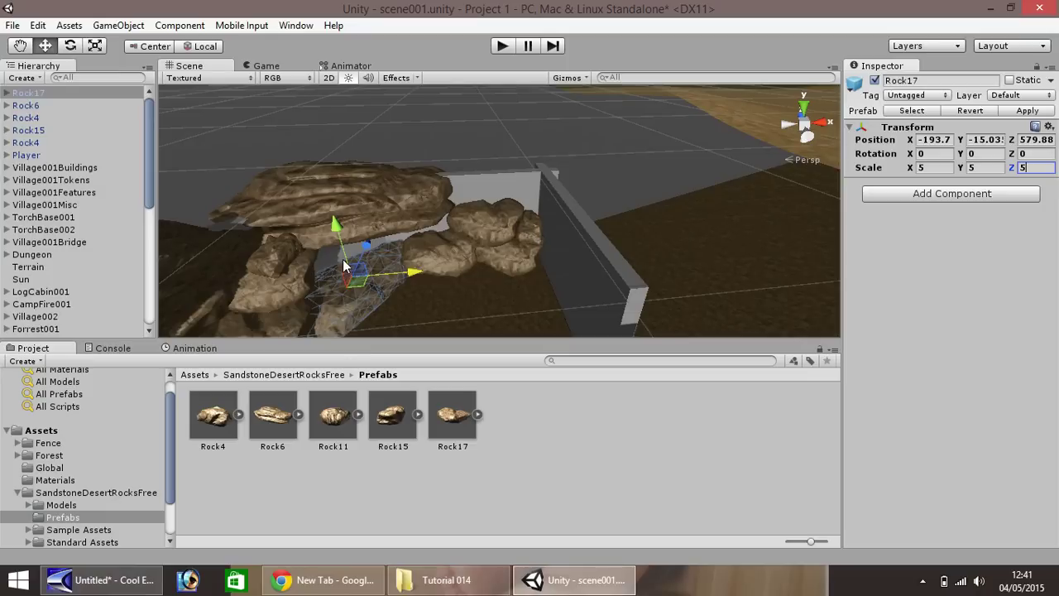
drag(346, 264, 327, 224)
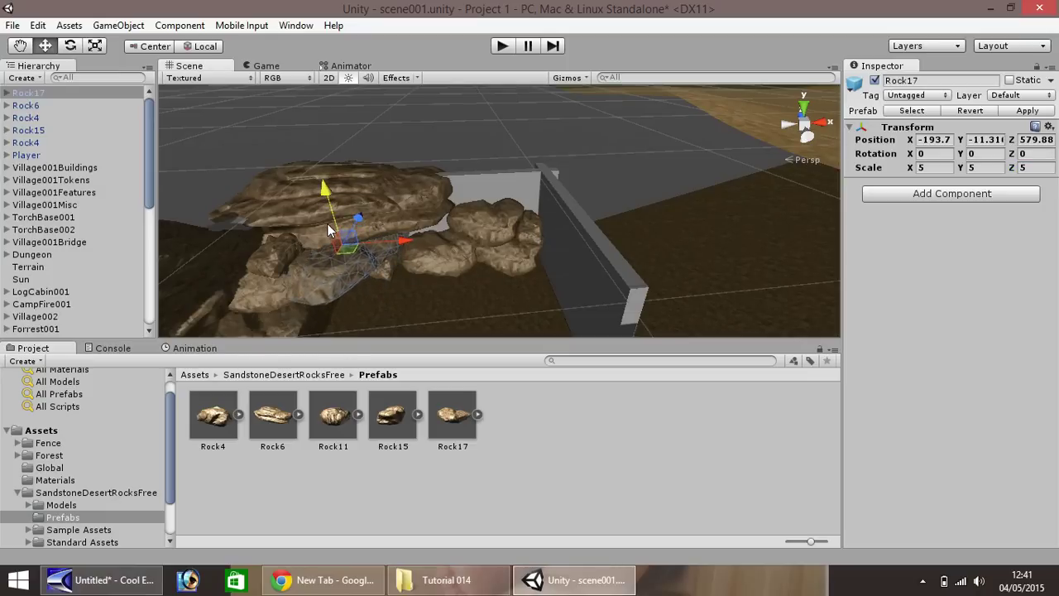
Place a Rock4 prefab between the two floor Rock15s at about X -182.7, Z 580, and a Rock17 on the neighbouring stacked rocks
scroll(345, 256, up, 5)
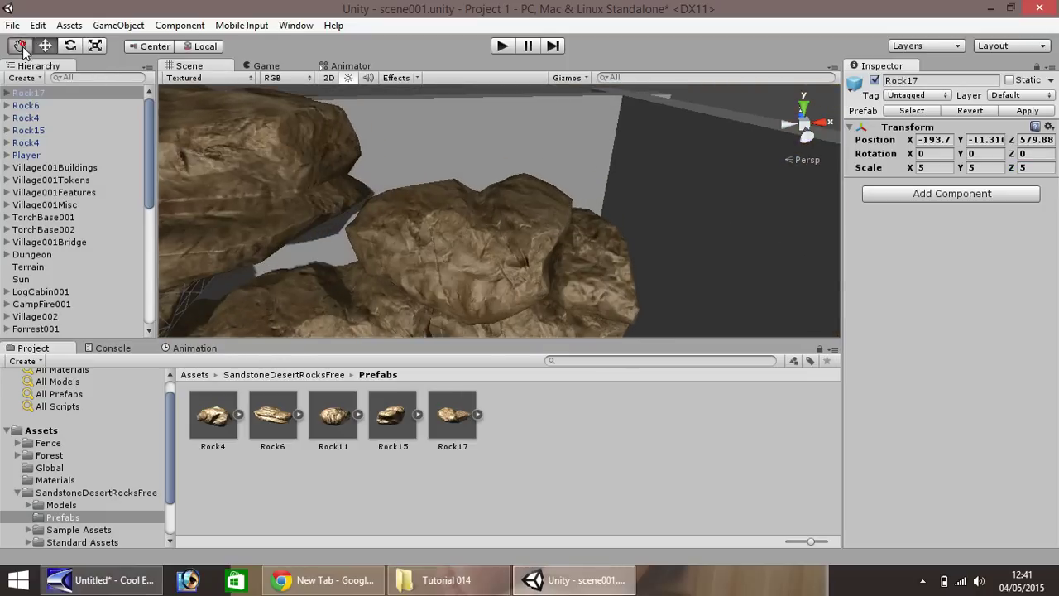
click(21, 46)
drag(232, 219, 368, 160)
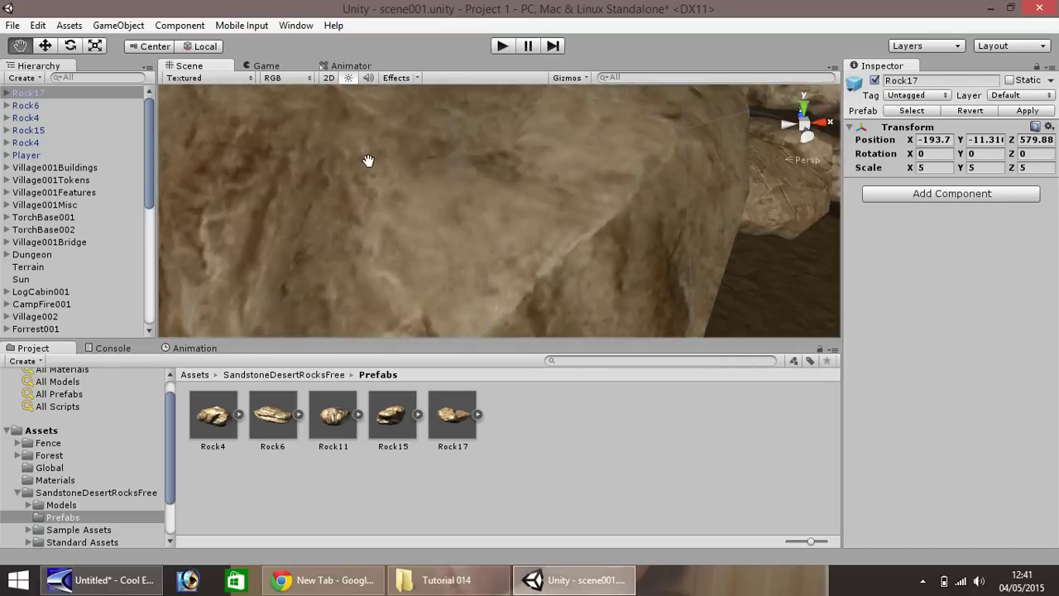
scroll(364, 166, down, 5)
scroll(405, 157, down, 5)
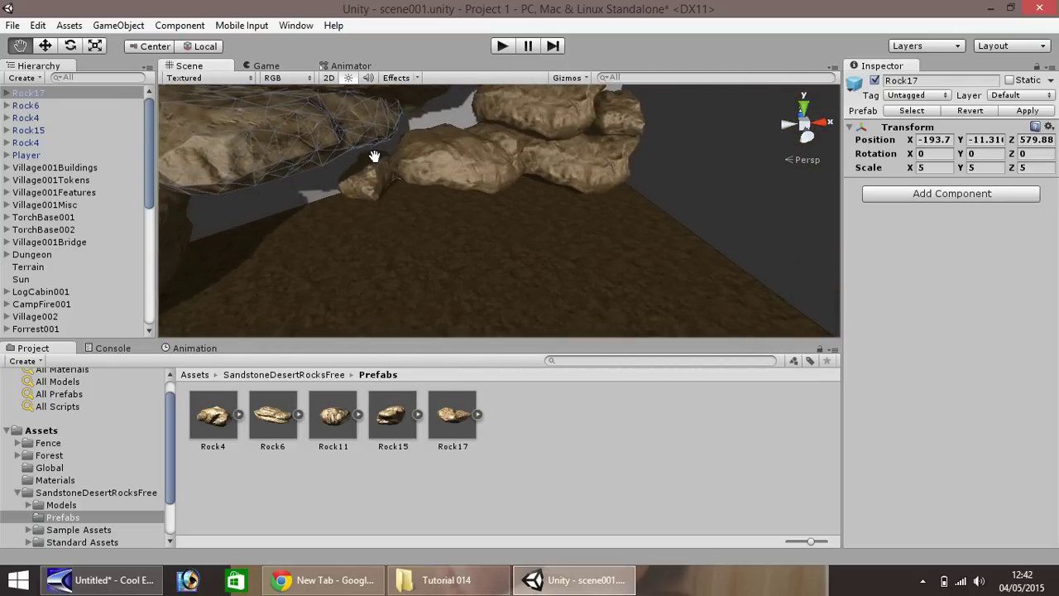
right_drag(374, 155, 263, 138)
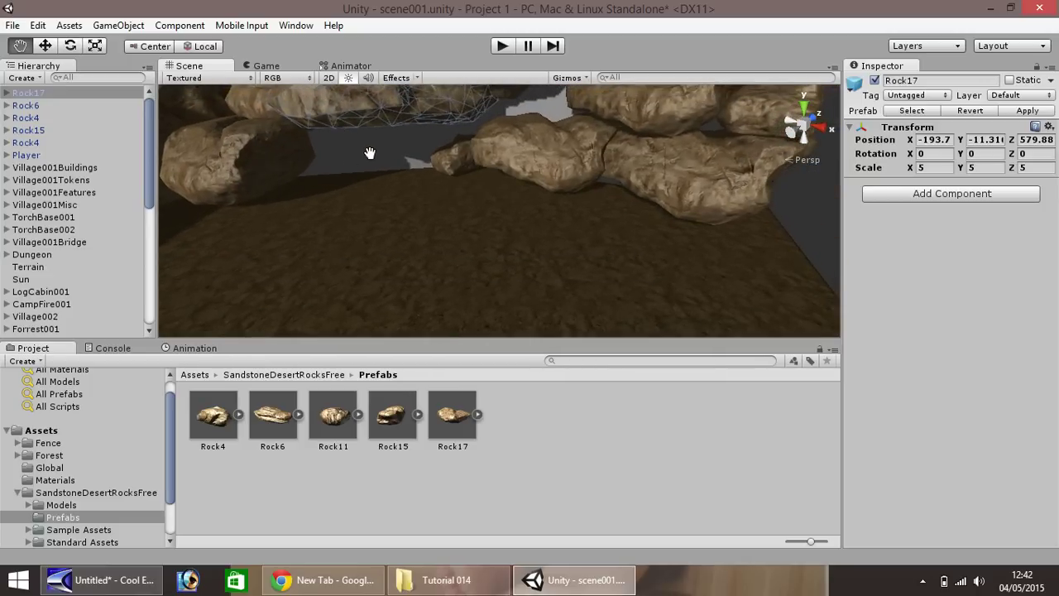
drag(238, 427, 590, 201)
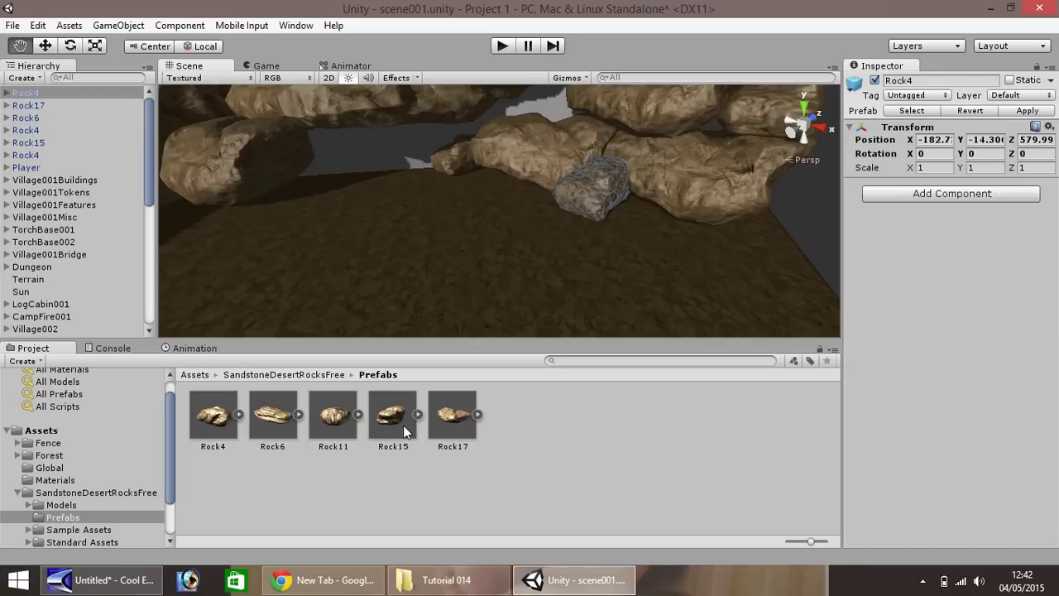
drag(468, 395, 717, 138)
Place a Rock6 prefab on the cave floor at about X -190.3, Z 580, and scale it to 0.7 on all axes
drag(278, 437, 463, 184)
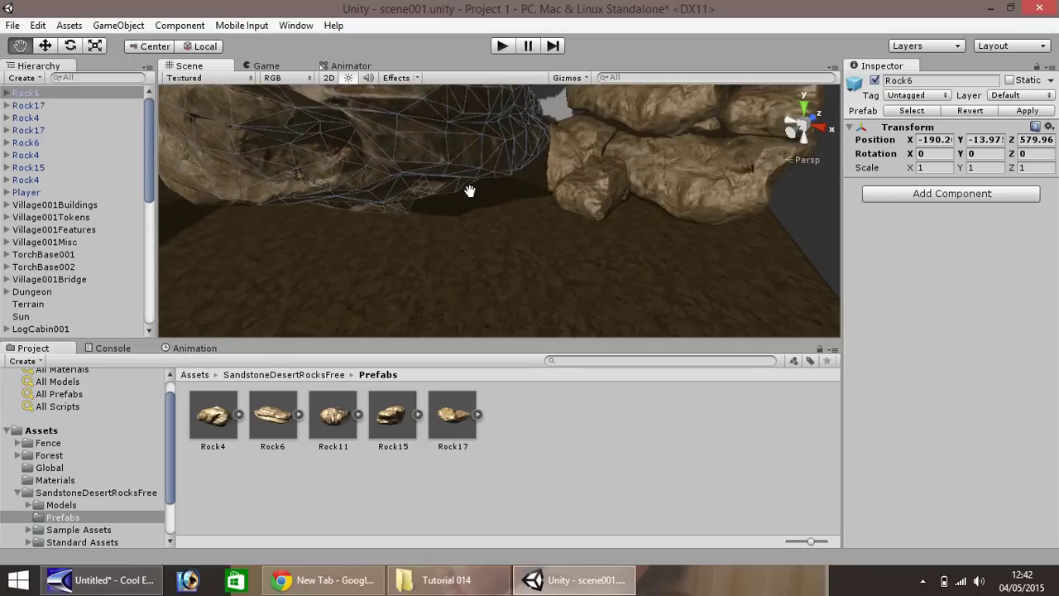
click(931, 168)
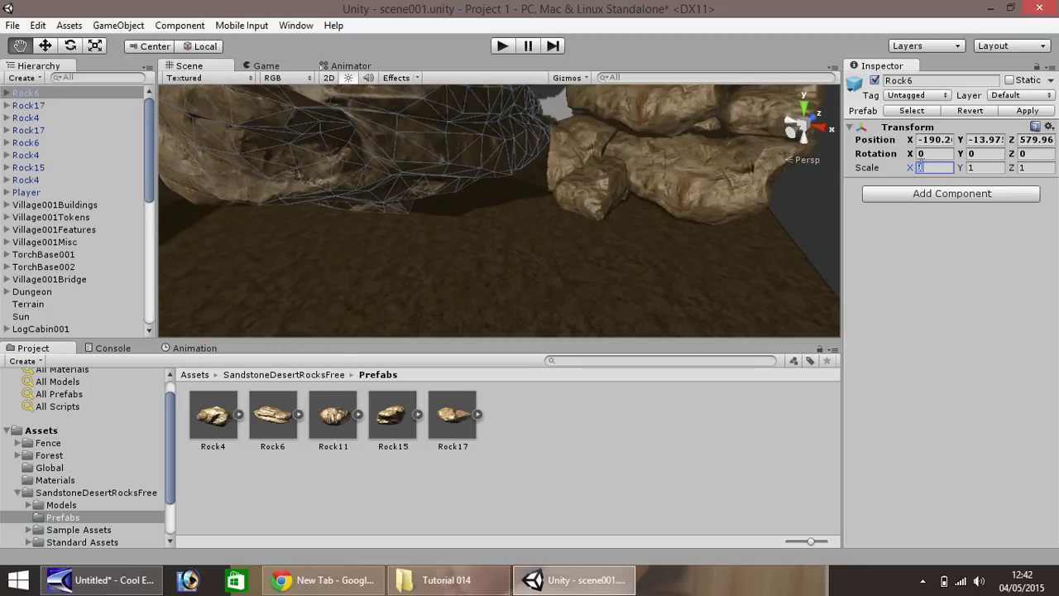
text(0.7)
key(Tab)
text(0.7)
key(Tab)
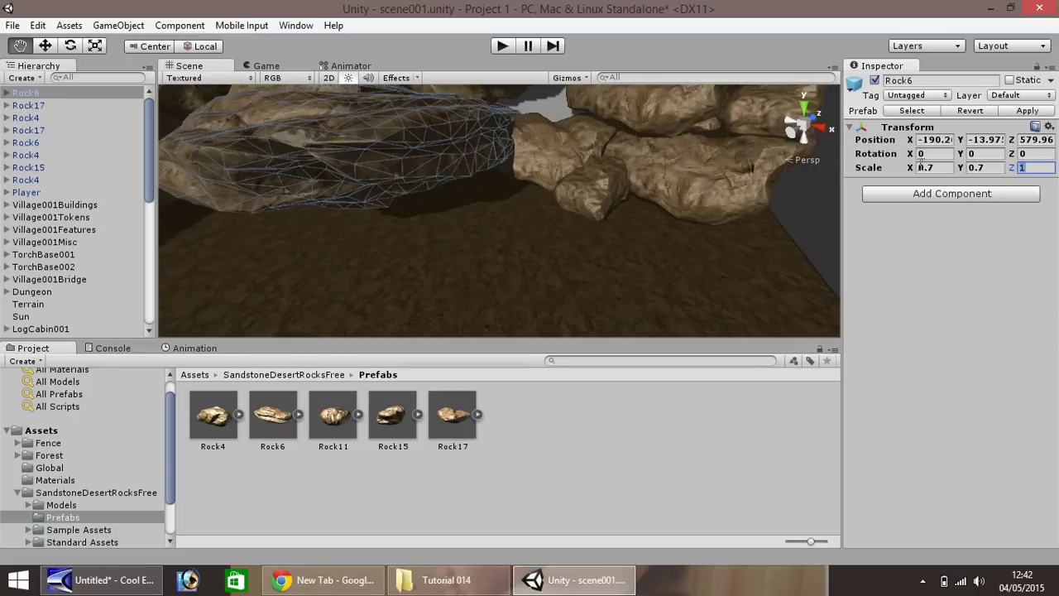
text(0.7)
Move the scaled Rock6 to about X -195.1, Y -15.7, and push it back into the gap by the far wall
alt+drag(424, 138, 437, 163)
click(46, 46)
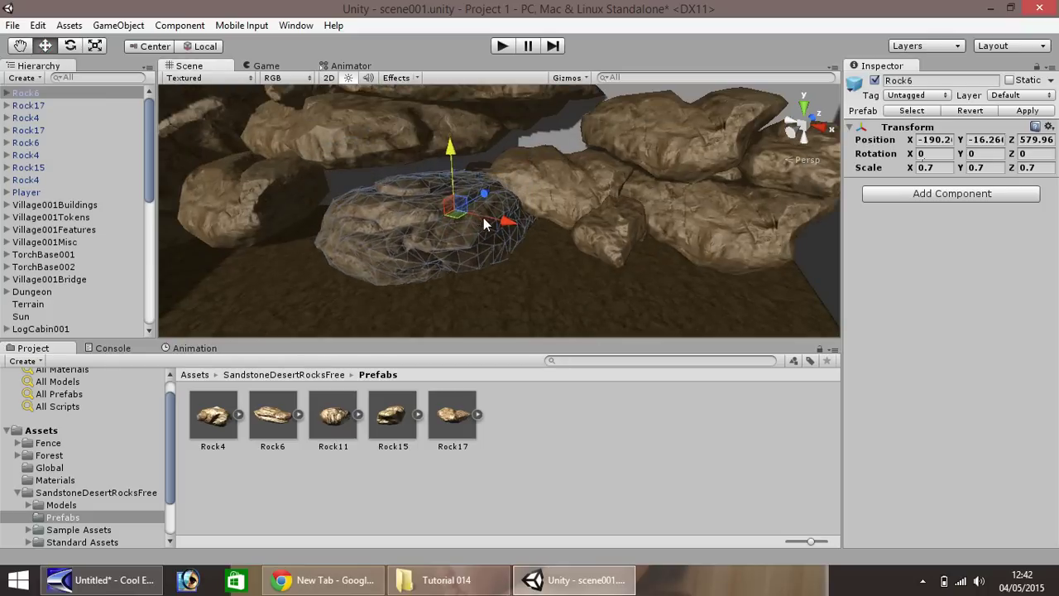
drag(486, 224, 415, 201)
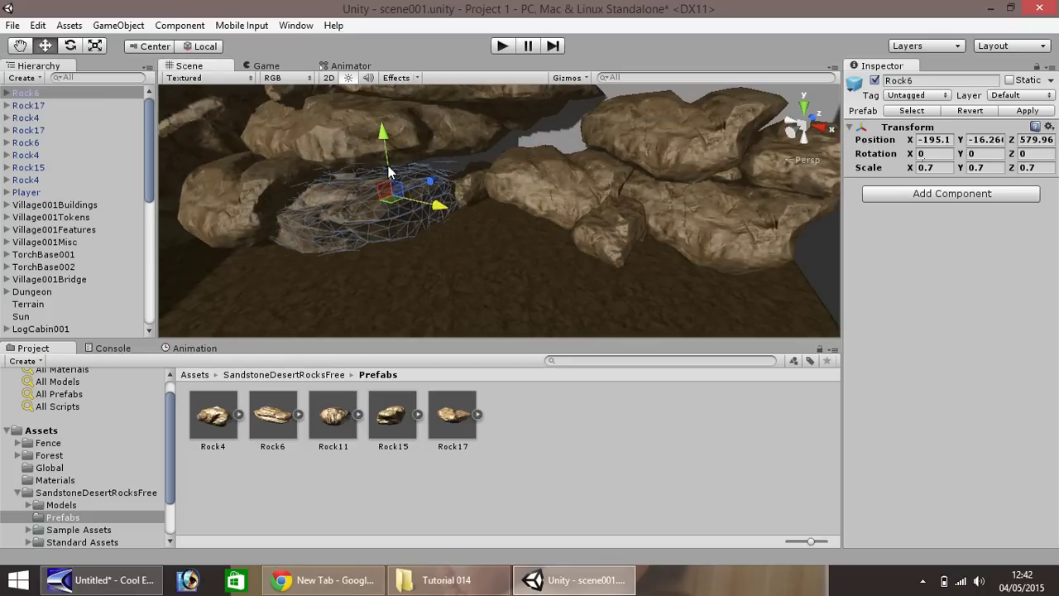
click(418, 175)
click(413, 178)
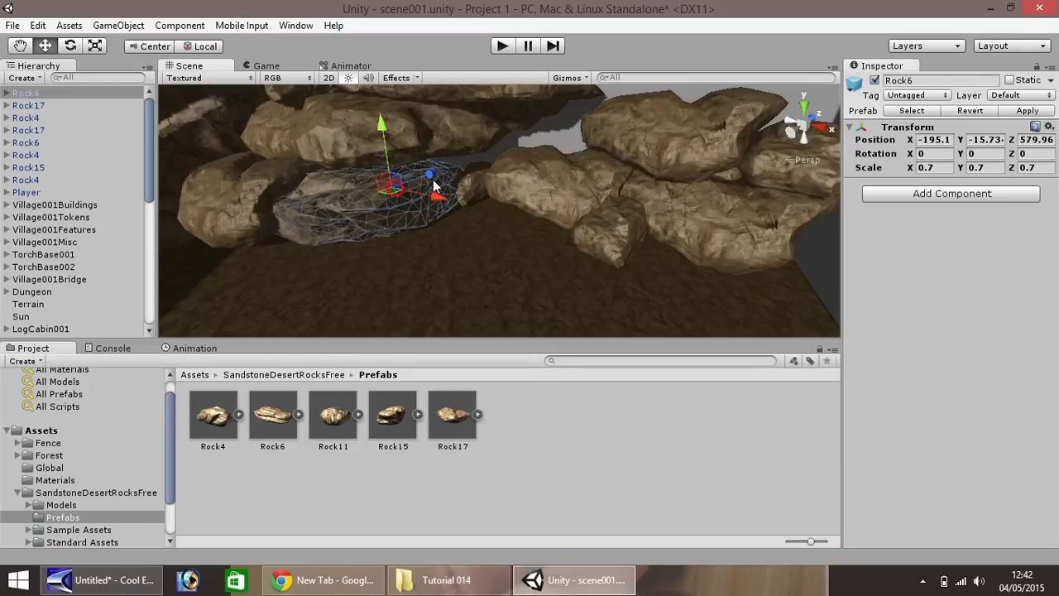
drag(426, 177, 472, 210)
click(464, 208)
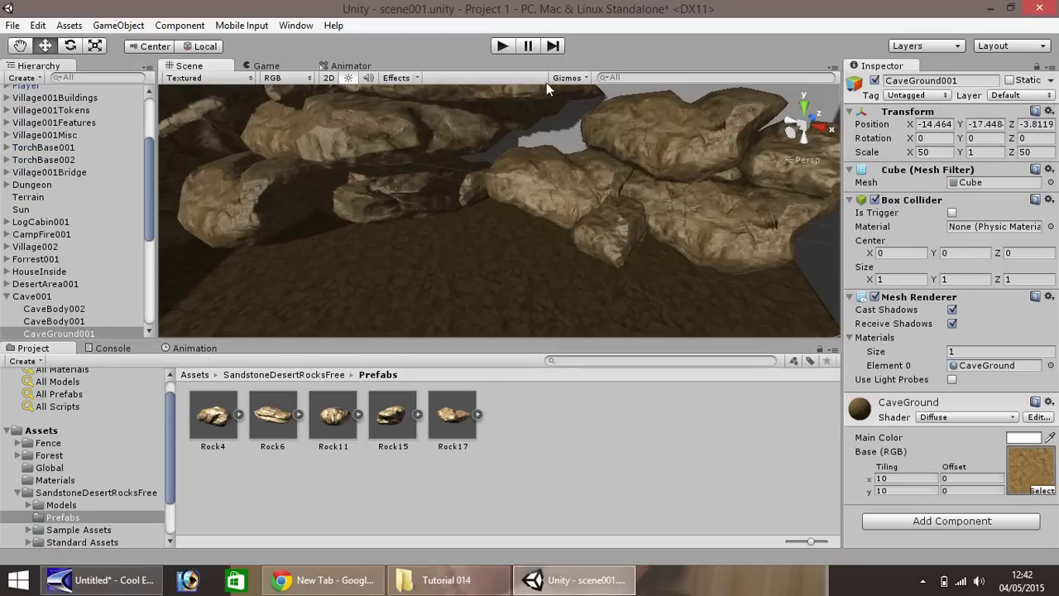
Duplicate the small floor Rock4 and move the copy into the wall gap at about X -189.8, Y -11.7, Z 580.6
click(603, 230)
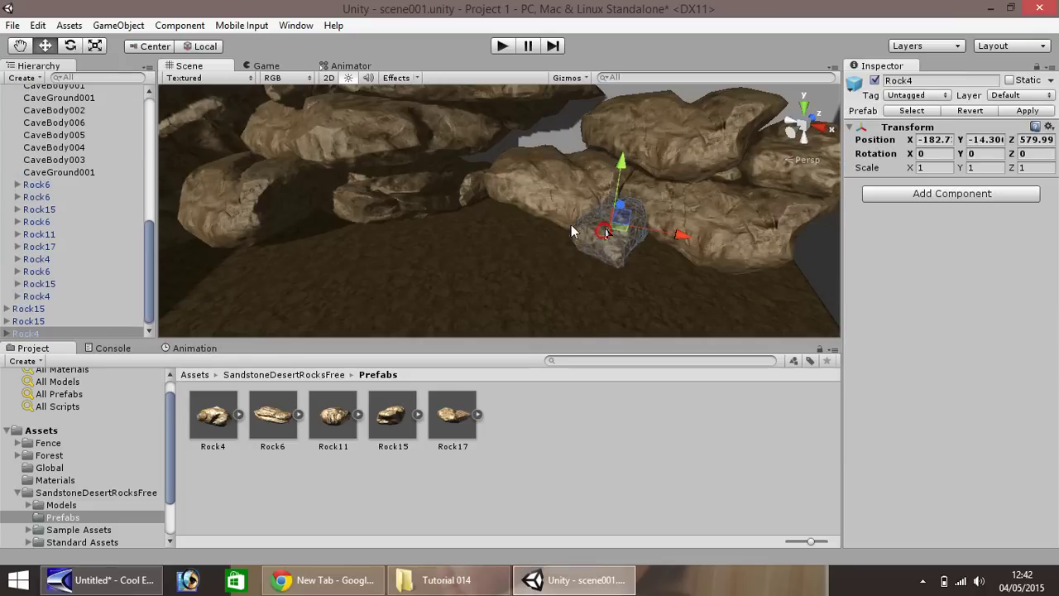
drag(623, 212, 658, 146)
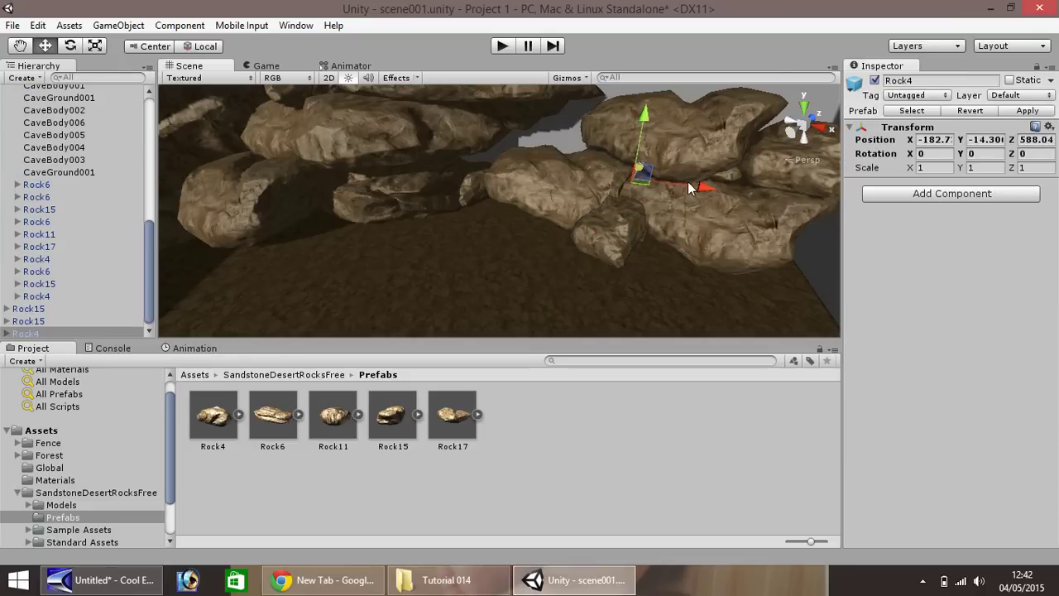
drag(691, 188, 471, 120)
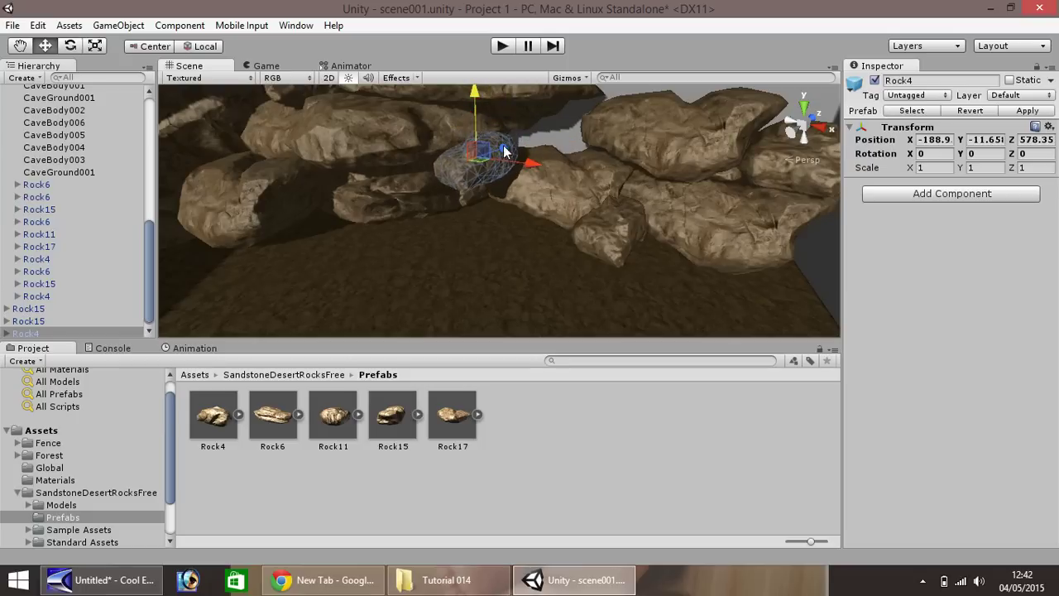
drag(505, 152, 527, 151)
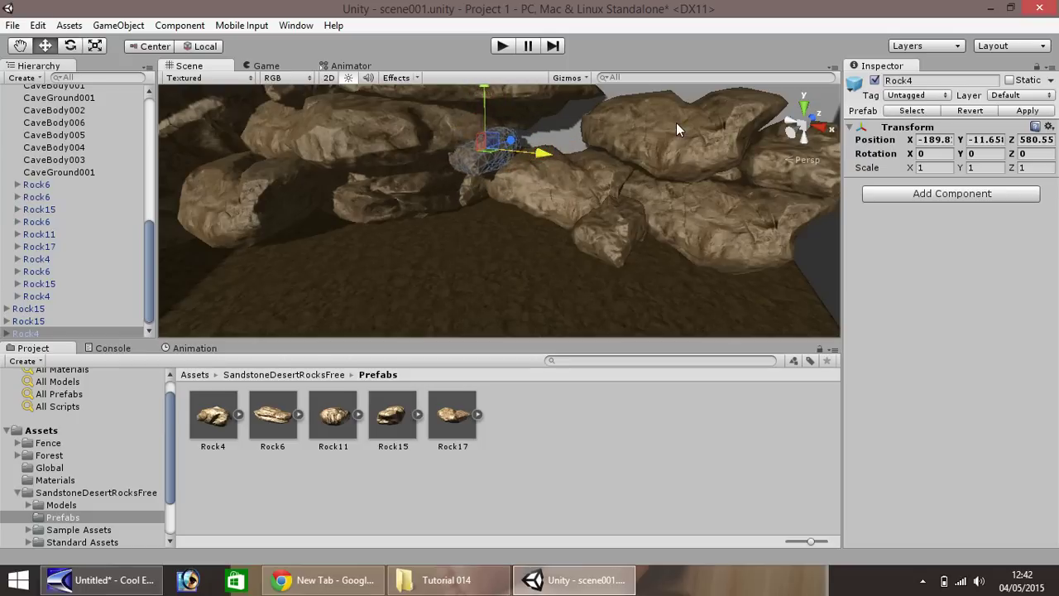
Duplicate the Rock4 at the wall's outer end, scale the copy to 2 on all axes, and place it at about X -186.7, Z 585
click(768, 173)
scroll(768, 172, down, 3)
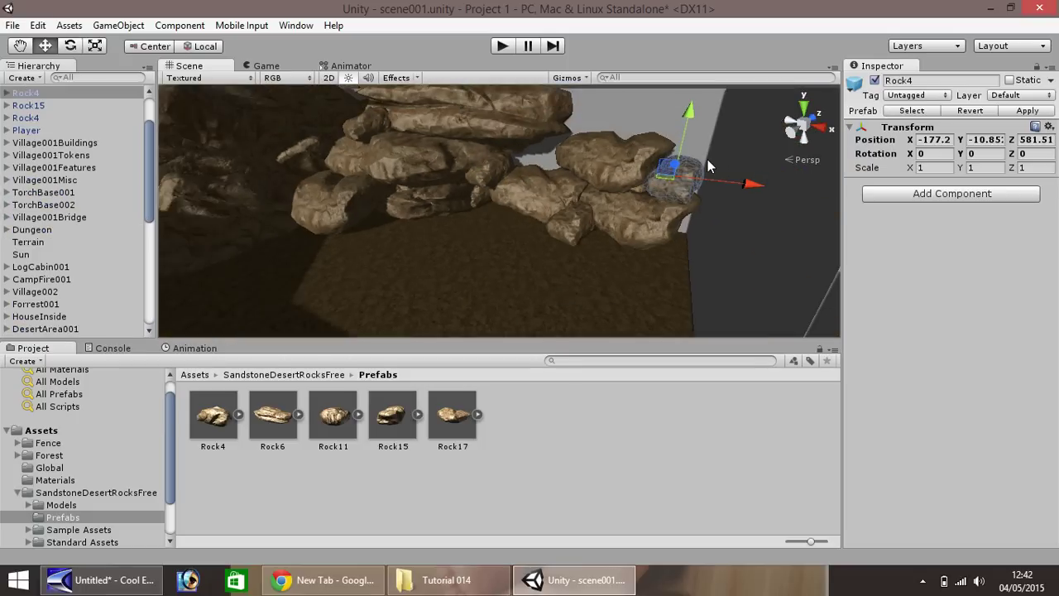
key(ctrl+d)
drag(721, 180, 546, 169)
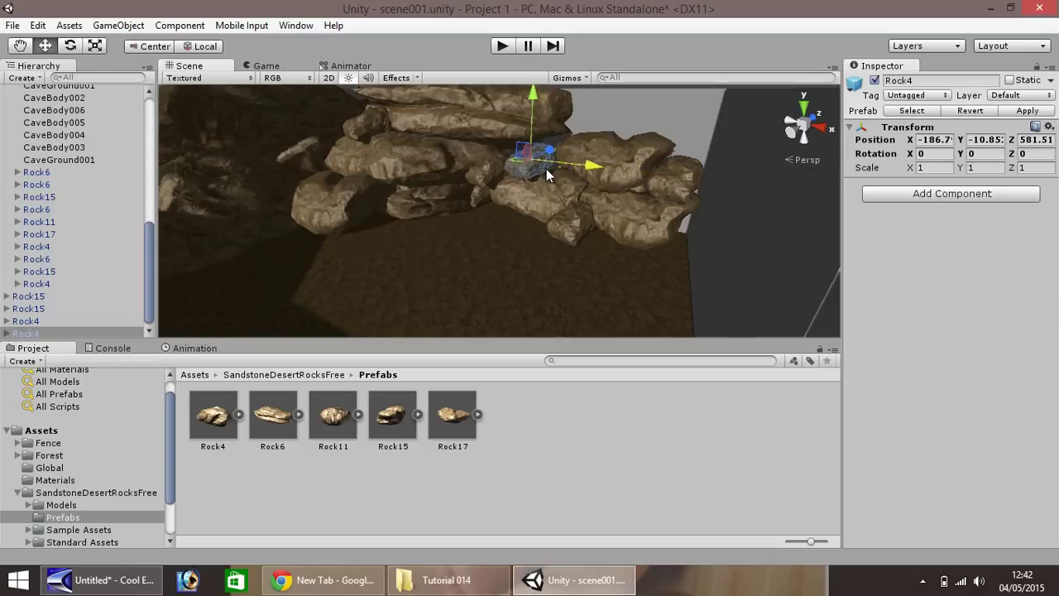
click(927, 168)
text(2)
key(Tab)
text(2)
key(Tab)
text(2)
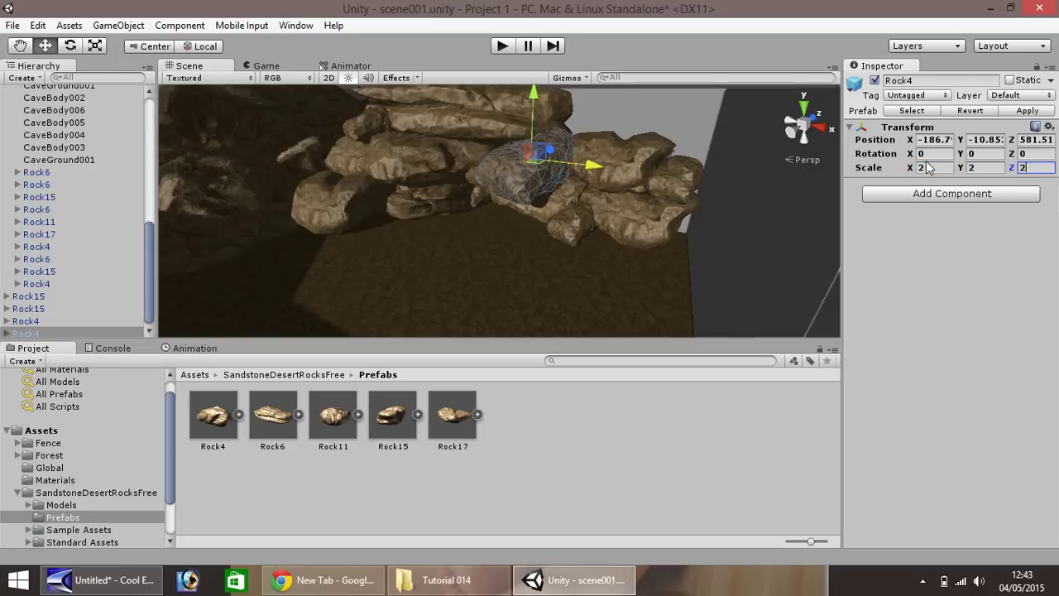
drag(551, 155, 569, 142)
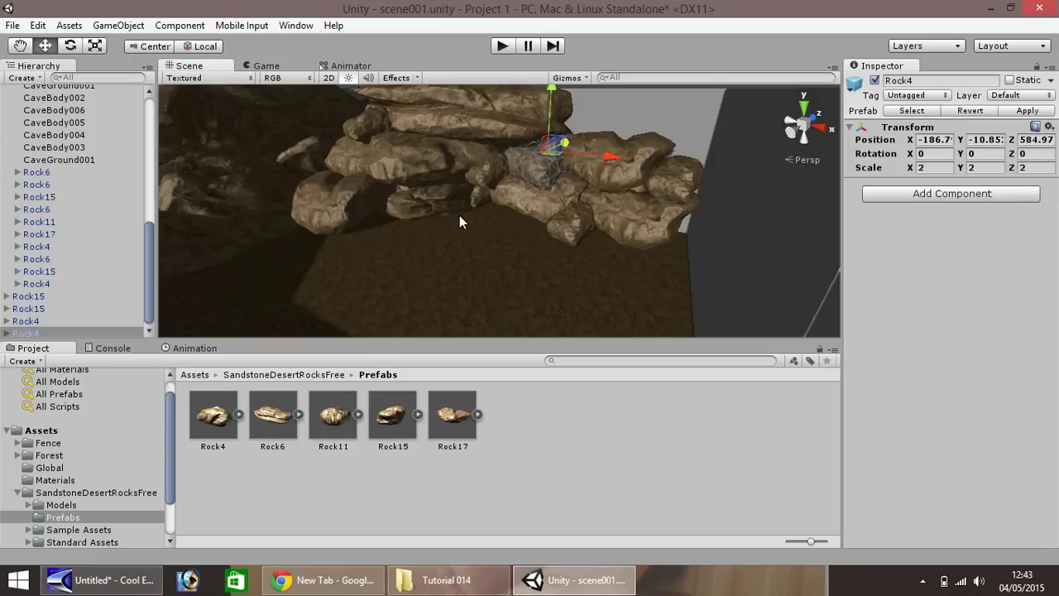
Duplicate the outer floor Rock15 and raise the copy onto the stacked rocks at about X -180.2, Y -7.6, Z 581.9
key(q)
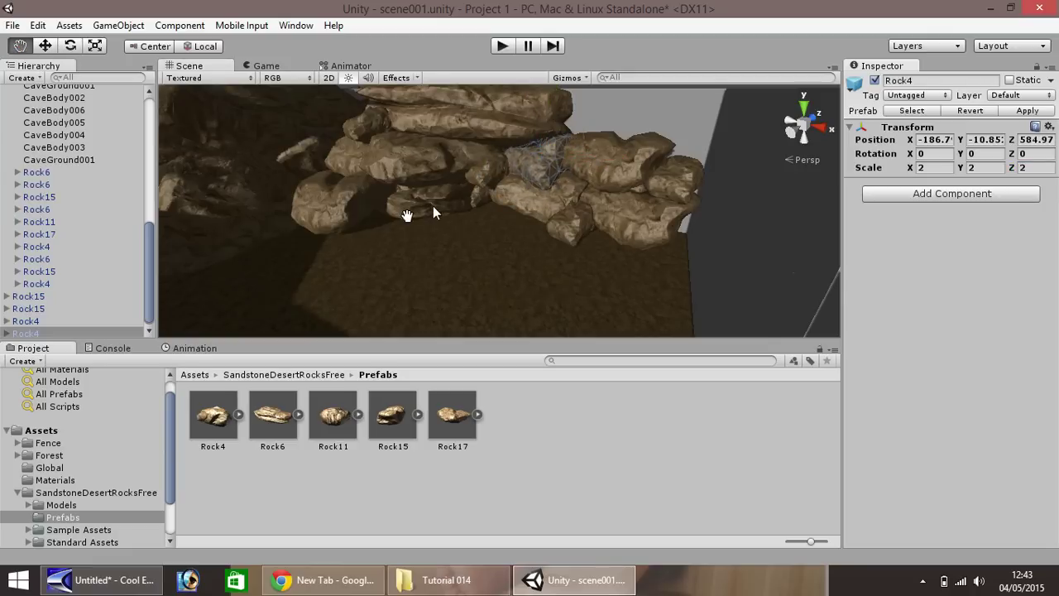
drag(407, 213, 382, 258)
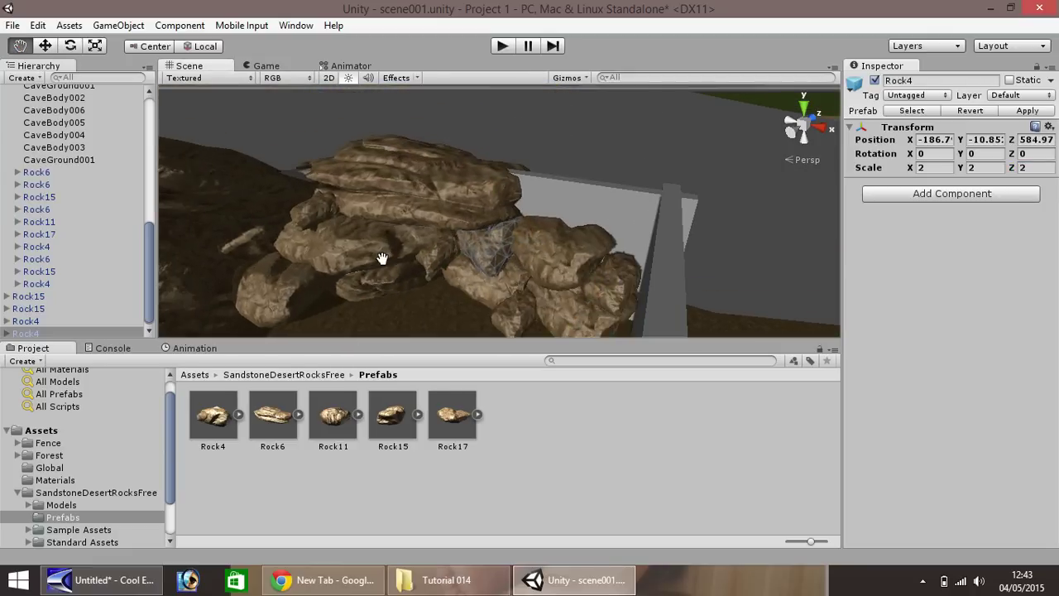
click(47, 47)
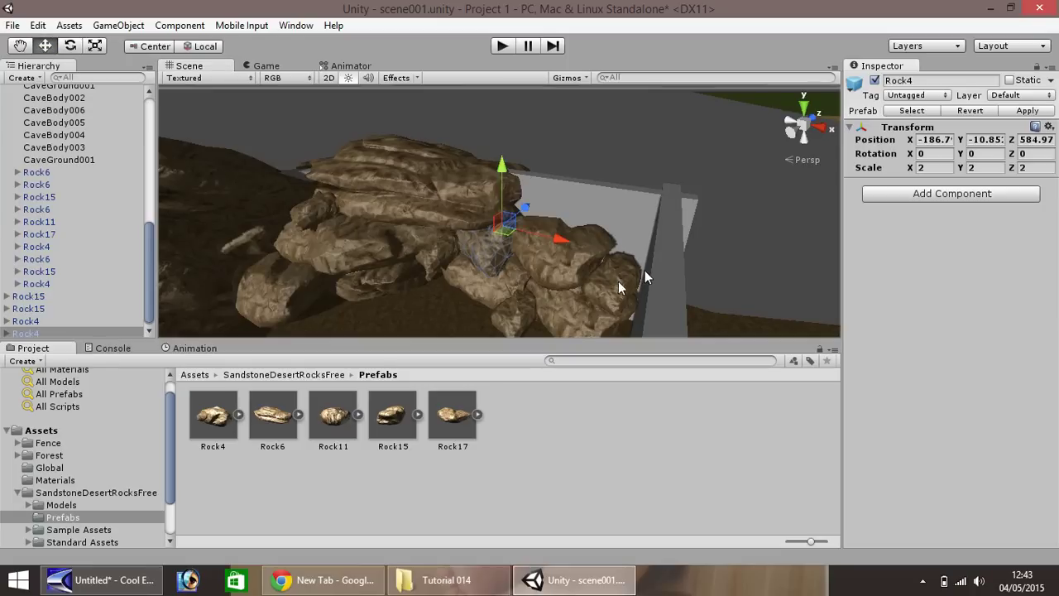
click(577, 323)
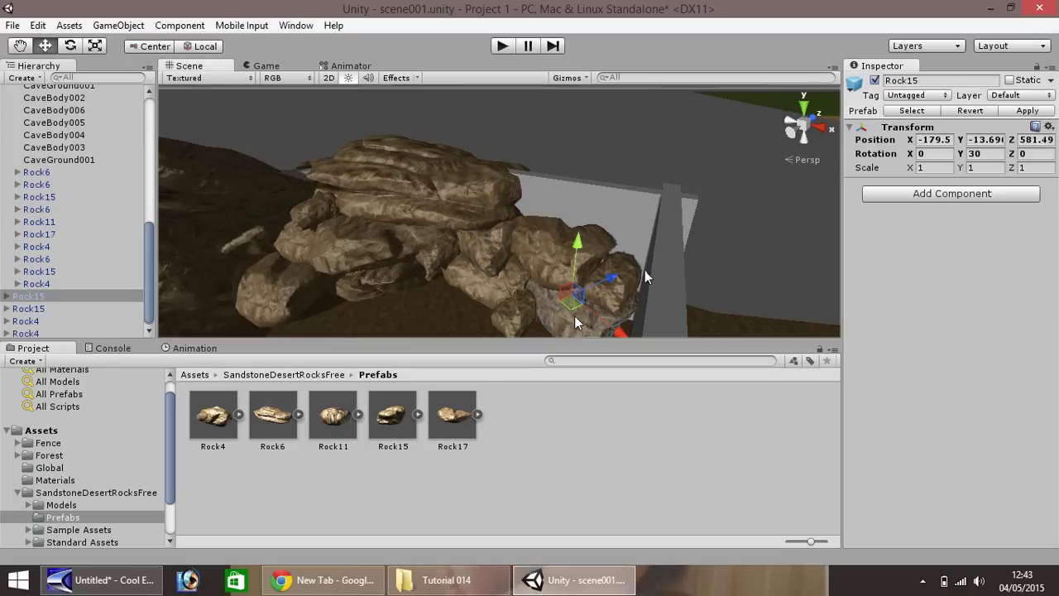
drag(577, 262, 586, 196)
mouse_move(610, 236)
mouse_down()
mouse_move(571, 213)
mouse_move(607, 232)
mouse_up()
Duplicate the raised Rock15, set the copy's Y rotation to -40, and move it to about X -178.2, Y -7.8, Z 583.7
key(ctrl+d)
click(989, 154)
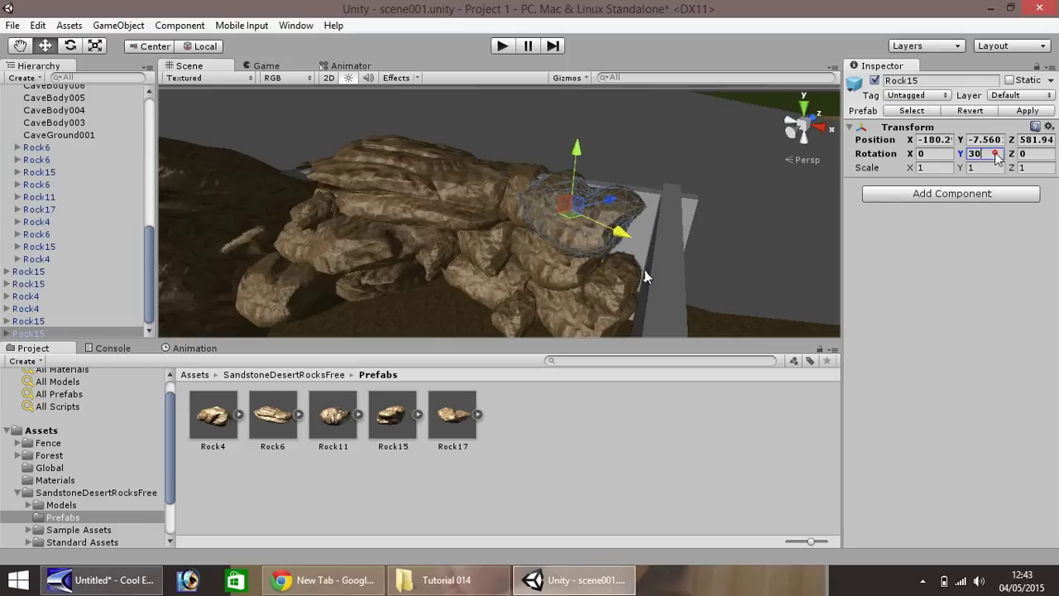
text(-)
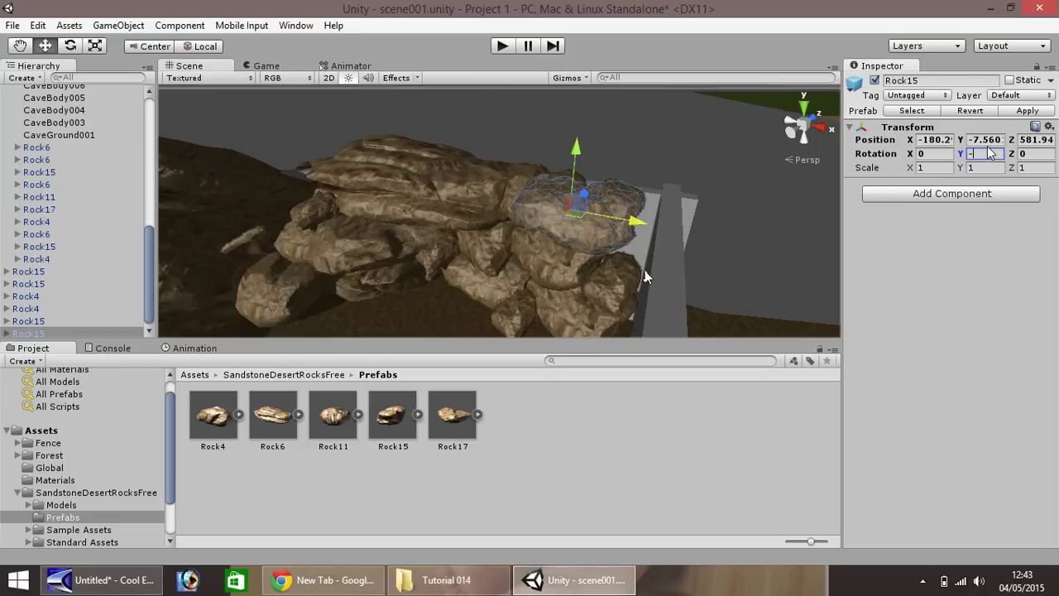
text(0)
mouse_move(614, 204)
mouse_down()
mouse_move(641, 195)
mouse_move(612, 185)
mouse_up()
click(609, 170)
click(604, 212)
Duplicate the inner floor Rock15 twice, placing the copies at about X -187.9, Y -15.1 and X -191.7, Y -12.7
click(19, 44)
drag(408, 232, 452, 140)
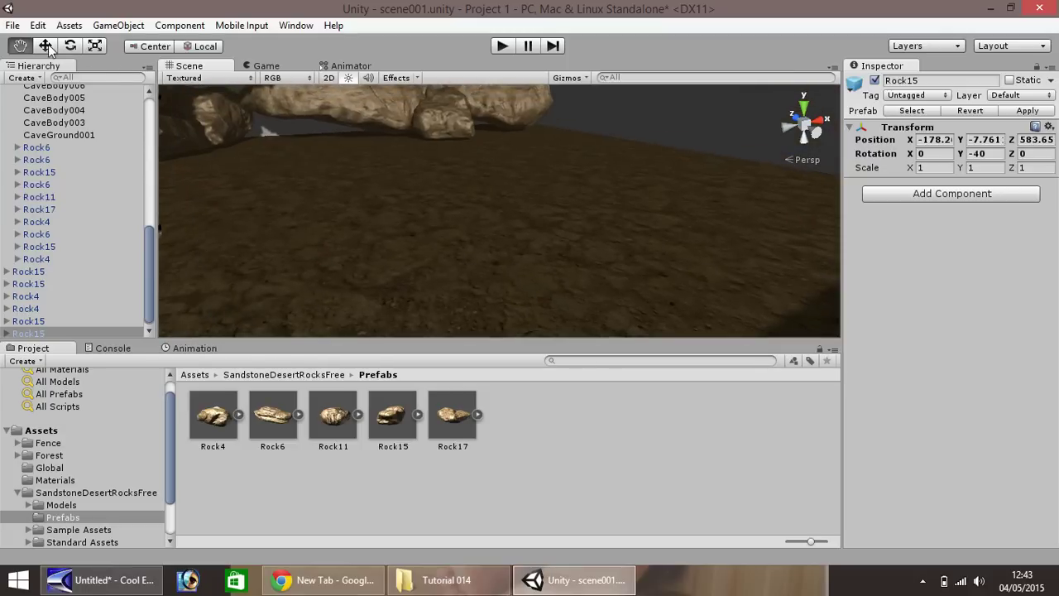
click(47, 46)
click(314, 99)
key(ctrl+d)
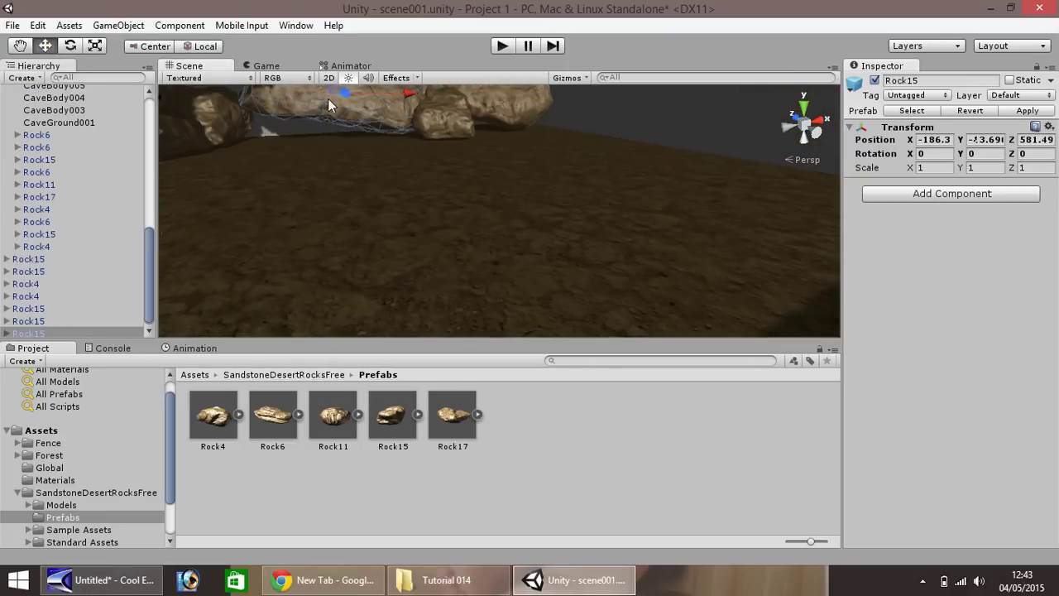
scroll(330, 104, up, 1)
scroll(332, 105, down, 4)
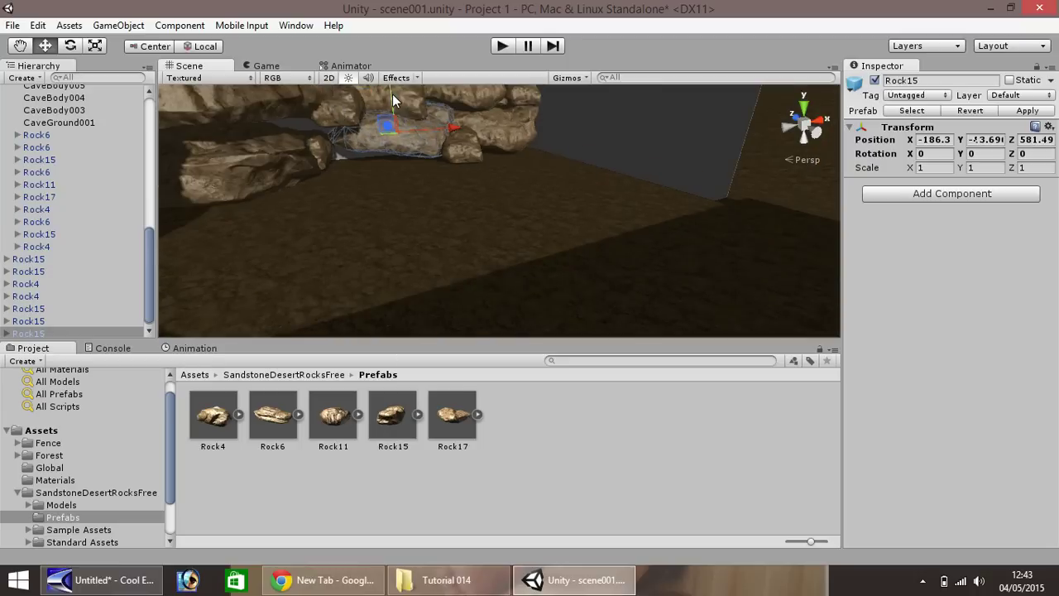
drag(393, 93, 393, 116)
drag(437, 145, 414, 147)
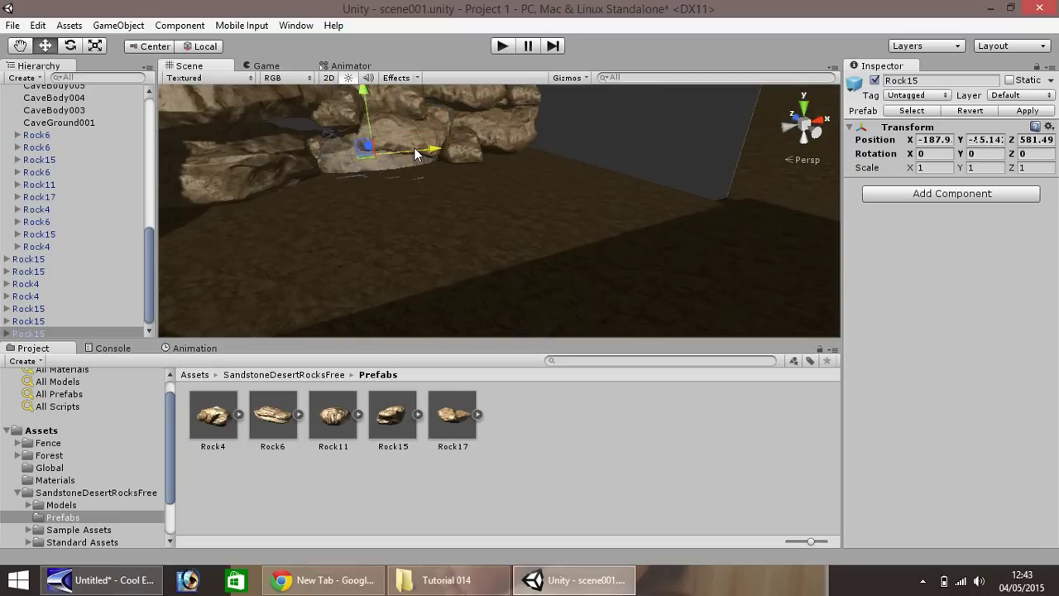
drag(368, 122, 344, 120)
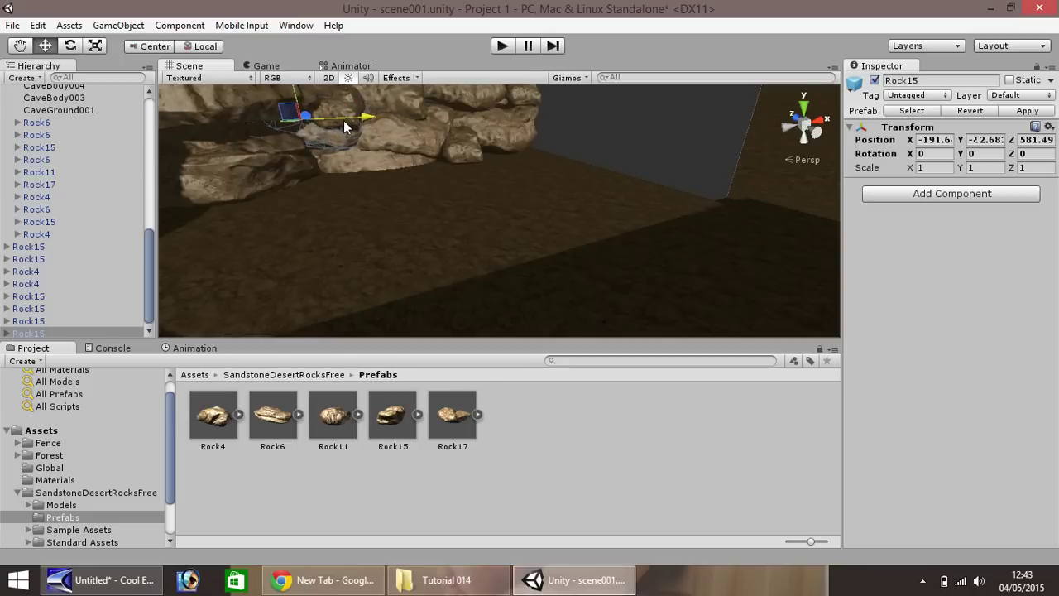
scroll(439, 144, down, 3)
Place a Rock6 prefab at the base of the bare side wall at about X -174.7, Y -17.1, Z 577.6
click(24, 44)
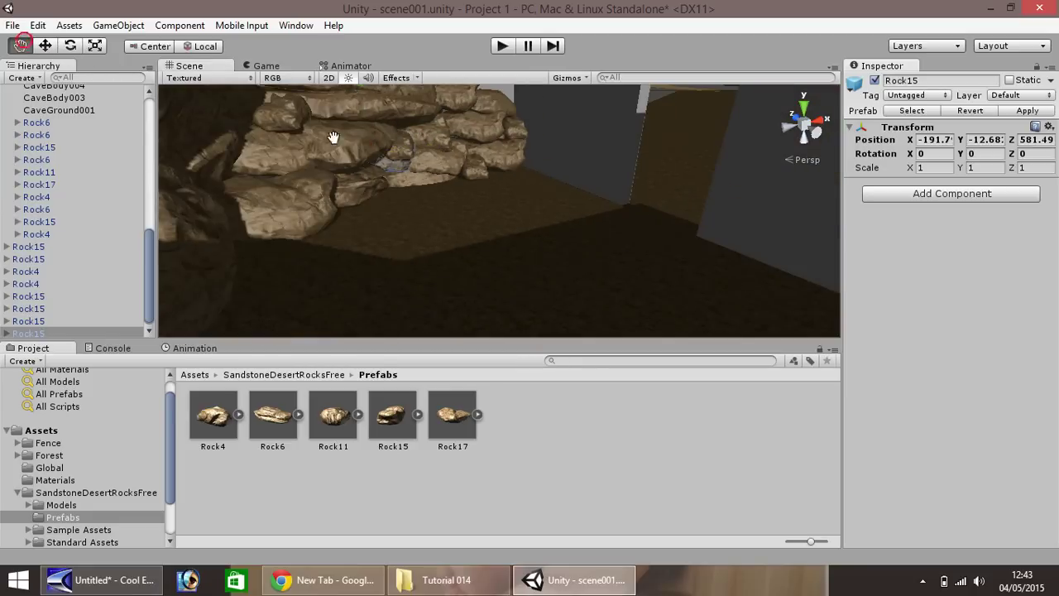
drag(450, 140, 443, 207)
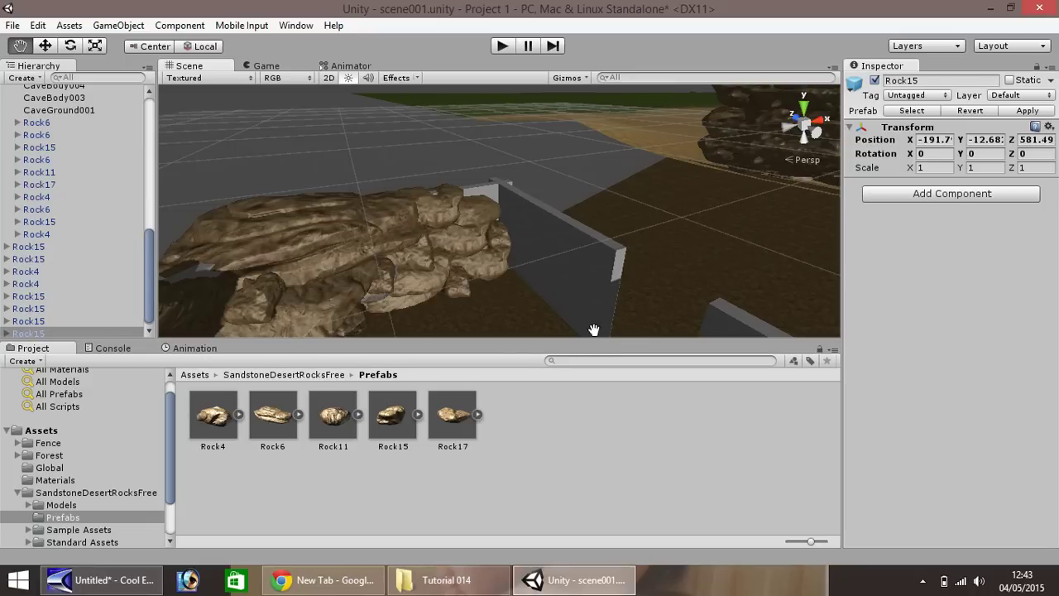
drag(421, 267, 438, 236)
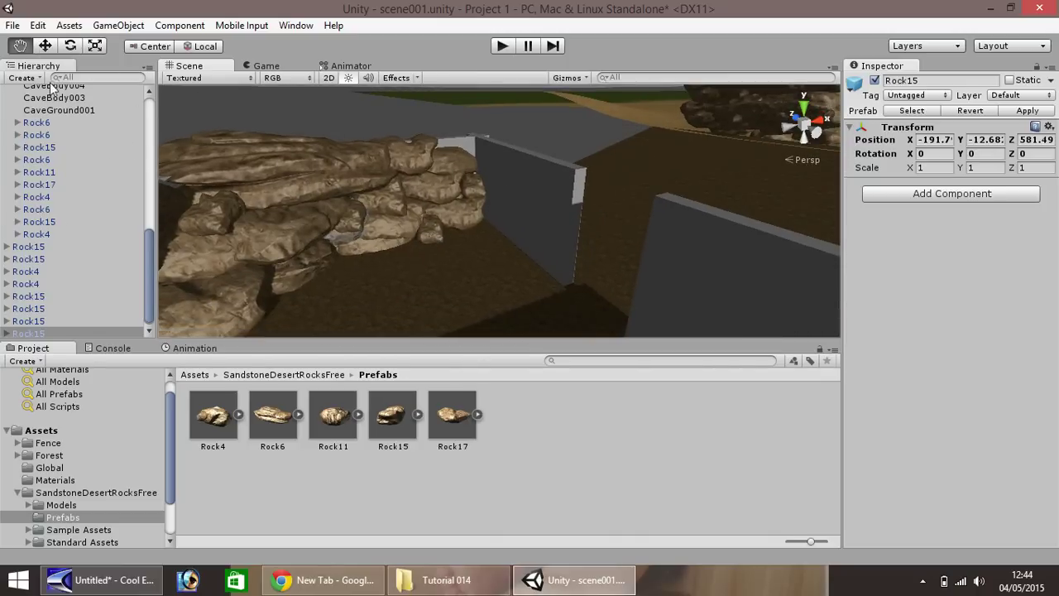
drag(276, 421, 485, 215)
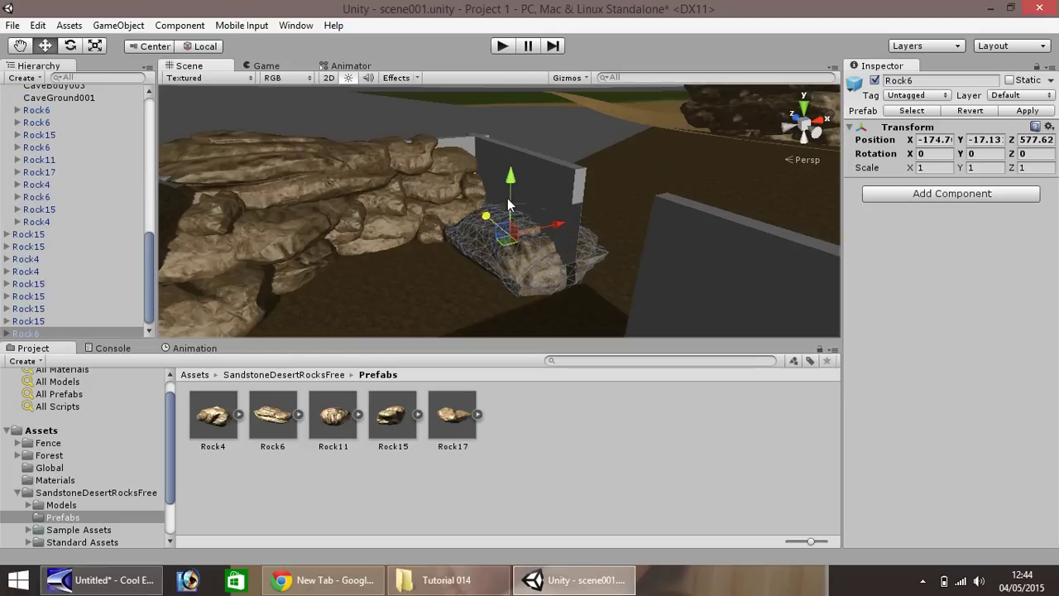
key(ctrl+z)
key(ctrl+y)
Stack a second Rock6 above the side wall's base rock, rotated 90 on Z, at about X -171.4, Y -10.8, Z 577.4
drag(510, 203, 511, 157)
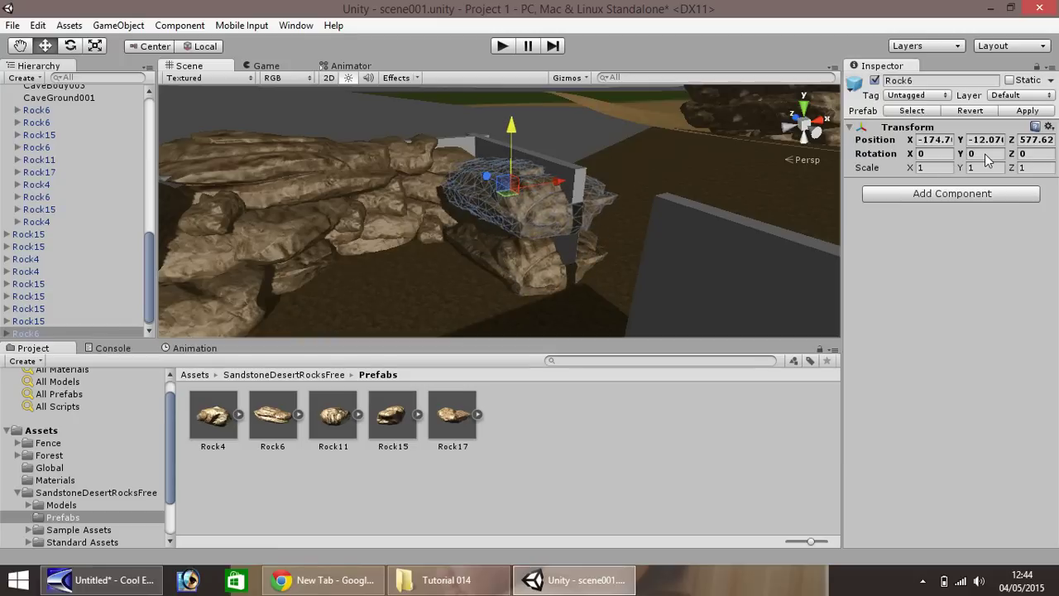
click(1035, 154)
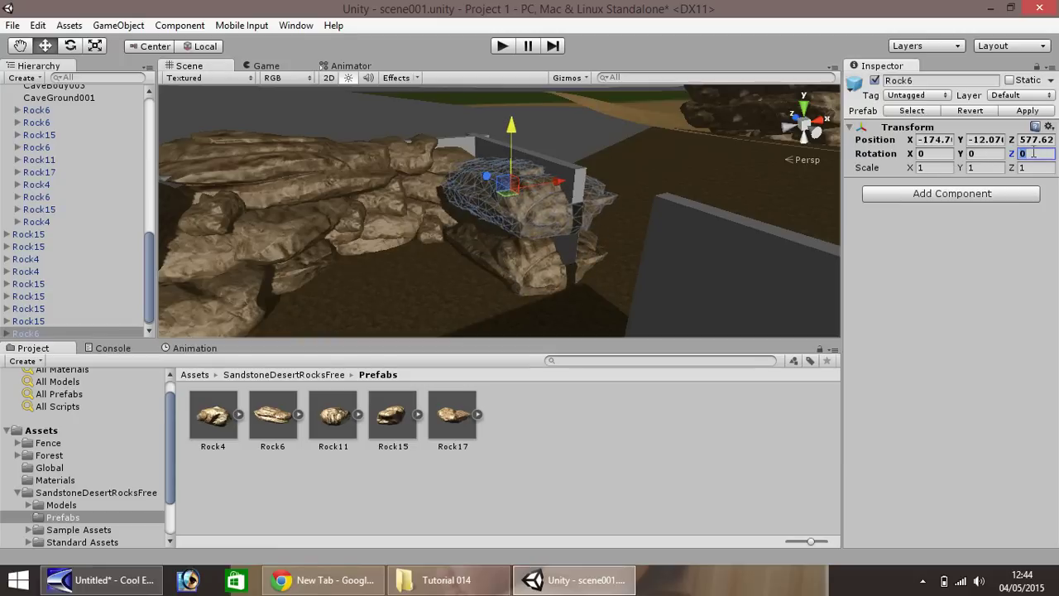
text(90)
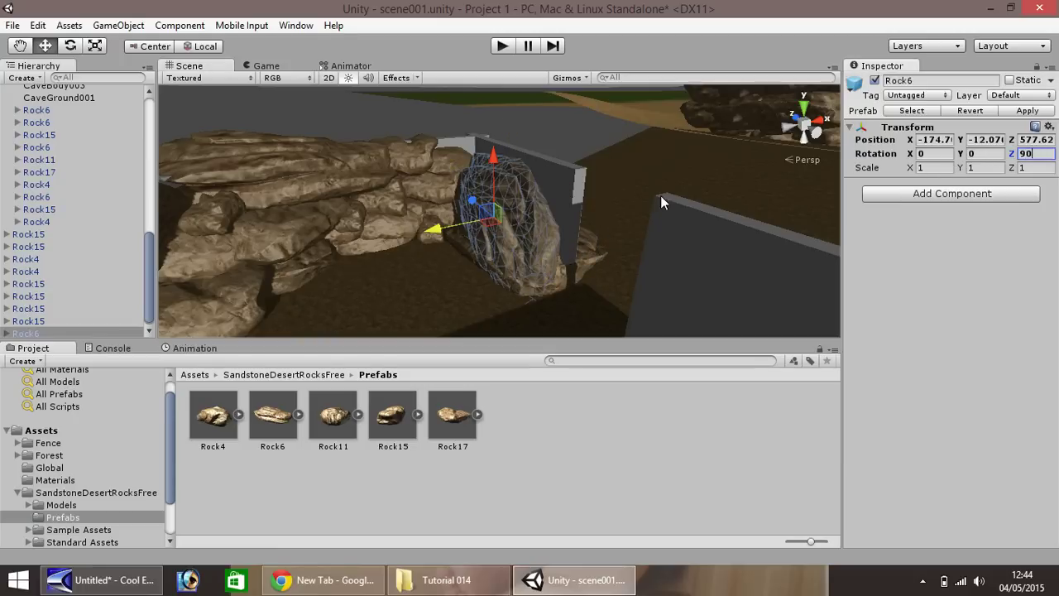
drag(451, 231, 472, 228)
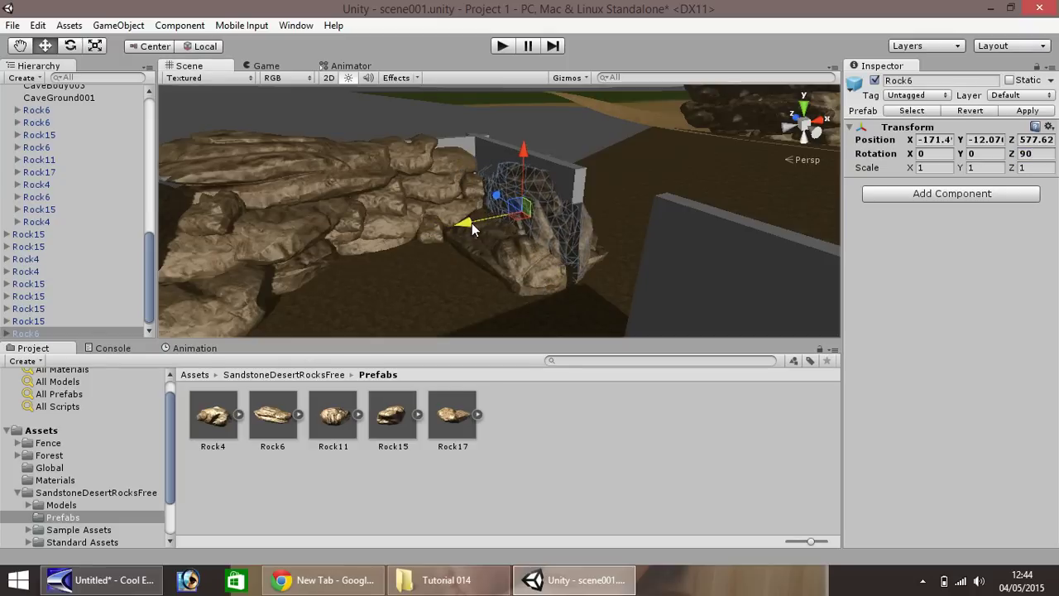
drag(523, 176, 496, 191)
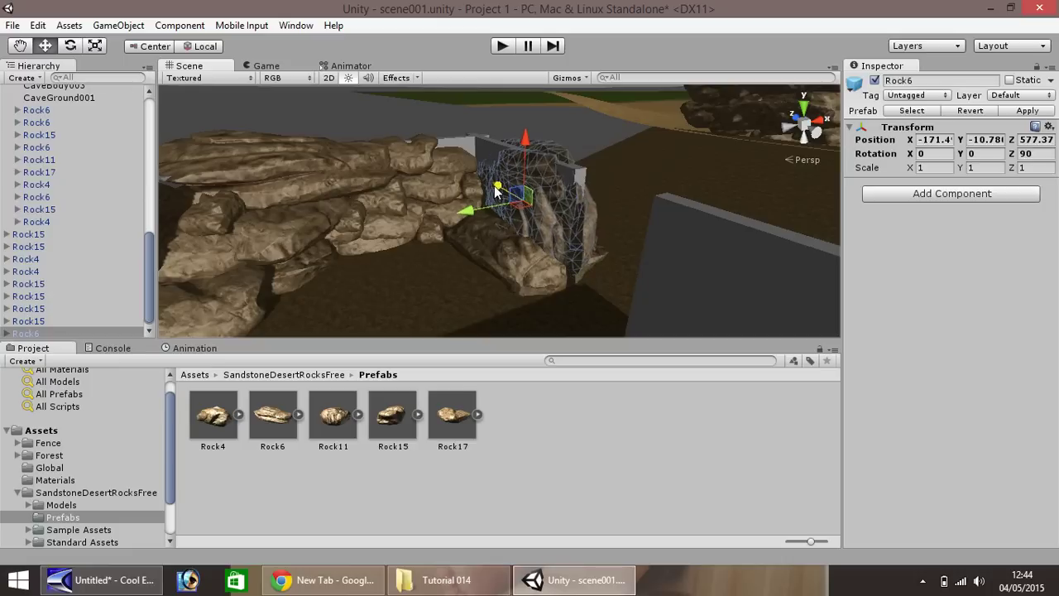
Place a Rock17 prefab on the side wall's end at about X -174.9, Y -6.4, Z 566.7, and scale it to 2 on all axes
click(431, 229)
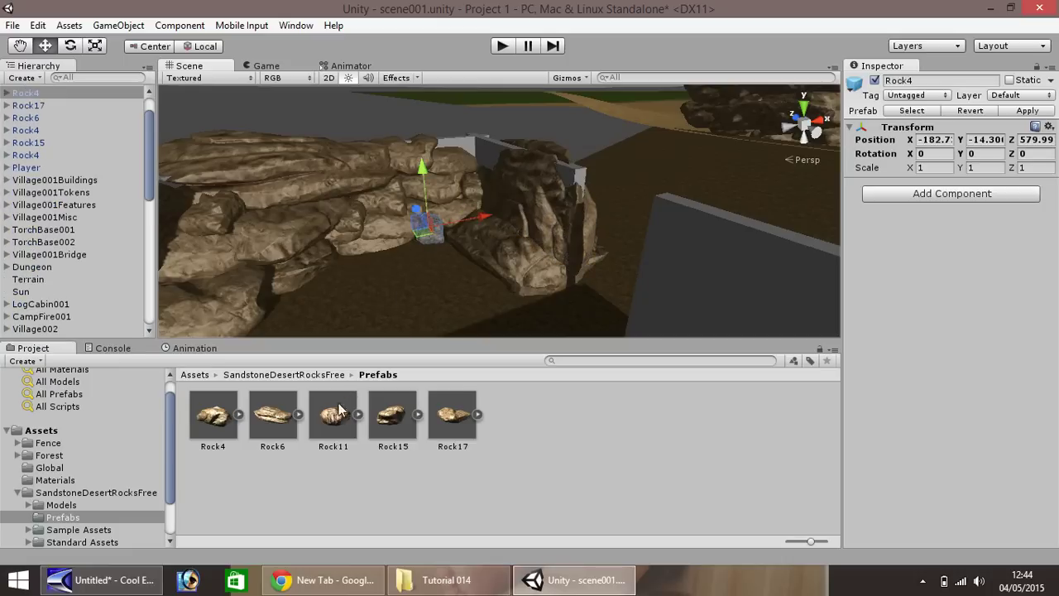
drag(458, 439, 549, 166)
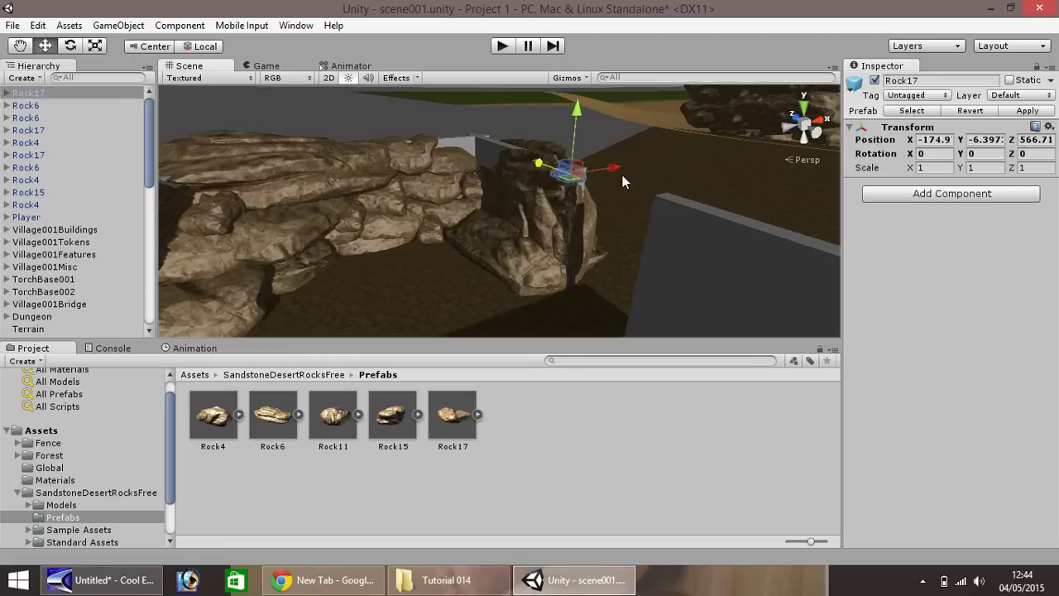
click(926, 166)
text(2)
key(Tab)
text(2)
key(Tab)
text(2)
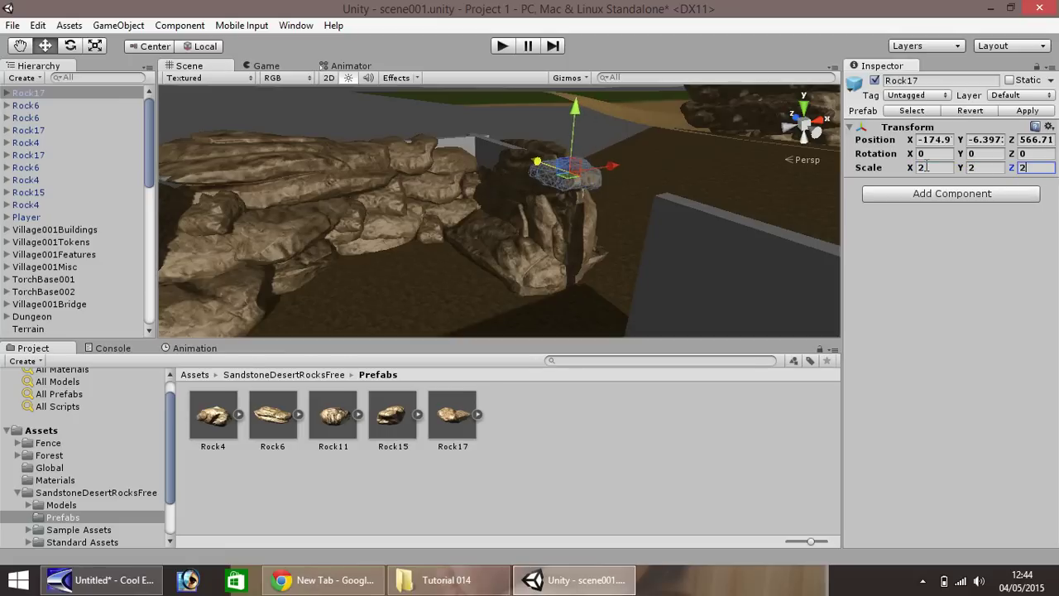
Set the Z rotation of the scaled Rock17 at the side wall's end to 90
click(621, 240)
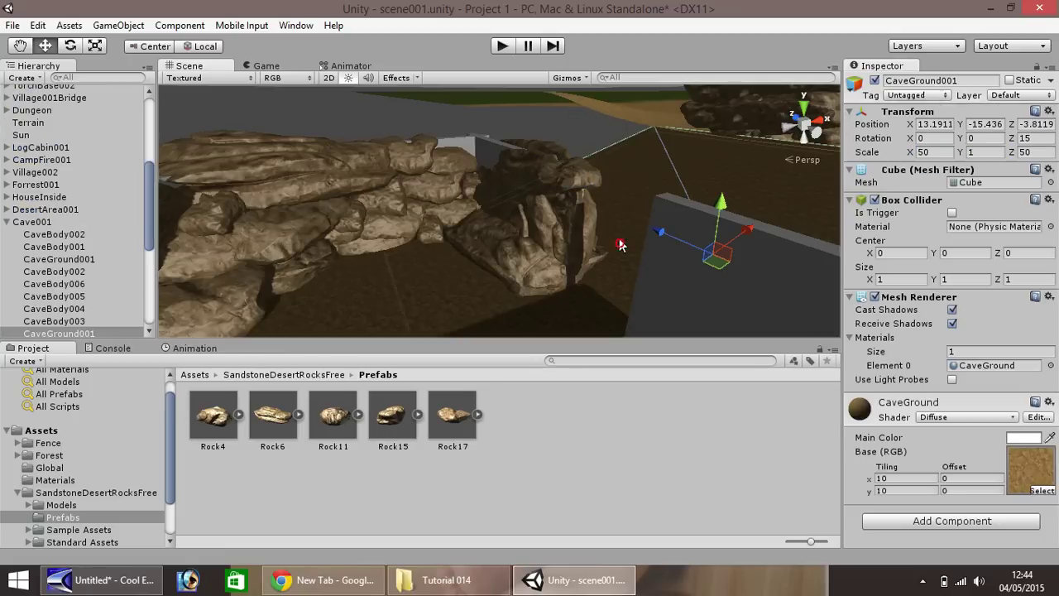
click(590, 192)
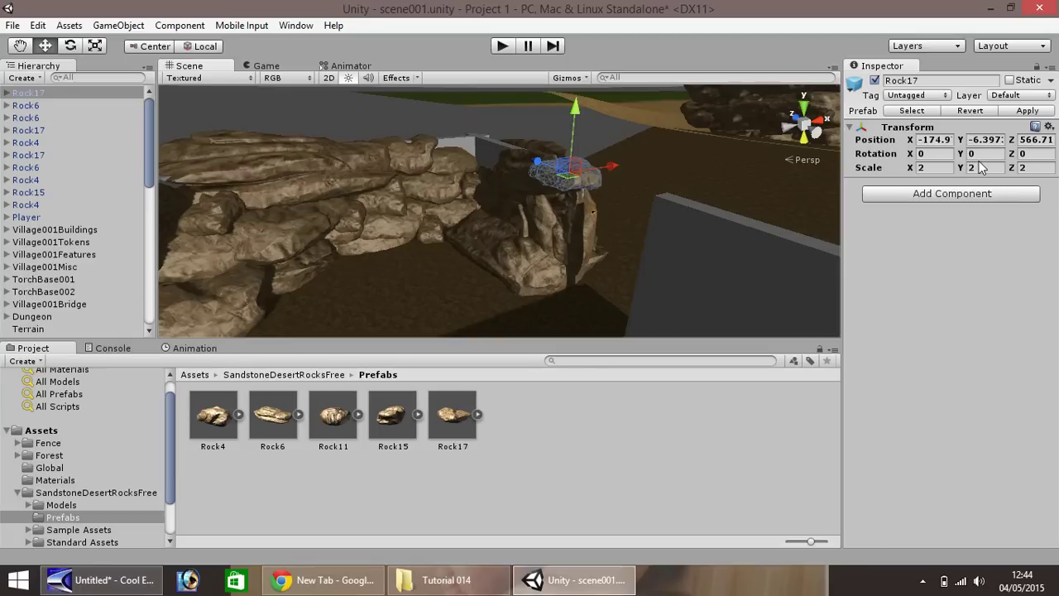
click(1027, 154)
text(90)
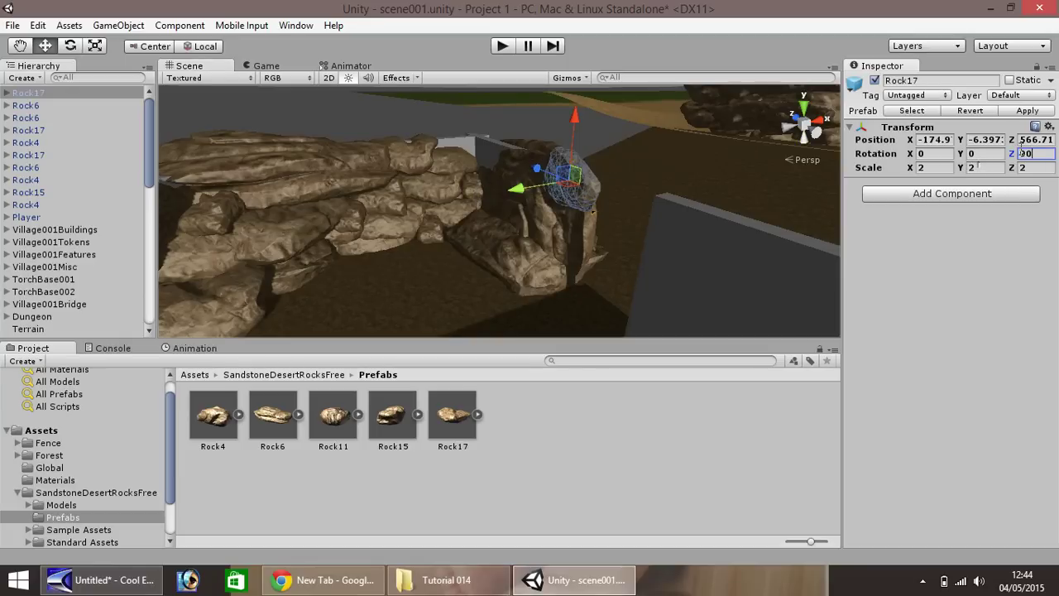
drag(537, 175, 538, 170)
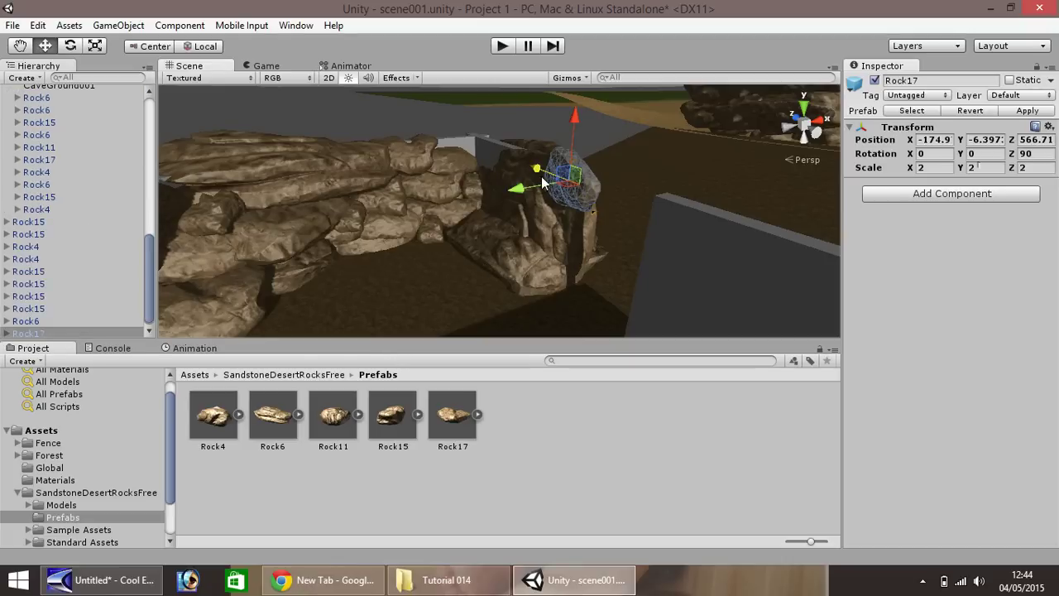
Move the side wall's rotated Rock17 along the wall to about Z 580.6 and scale it to 5 on all axes
drag(540, 175, 420, 123)
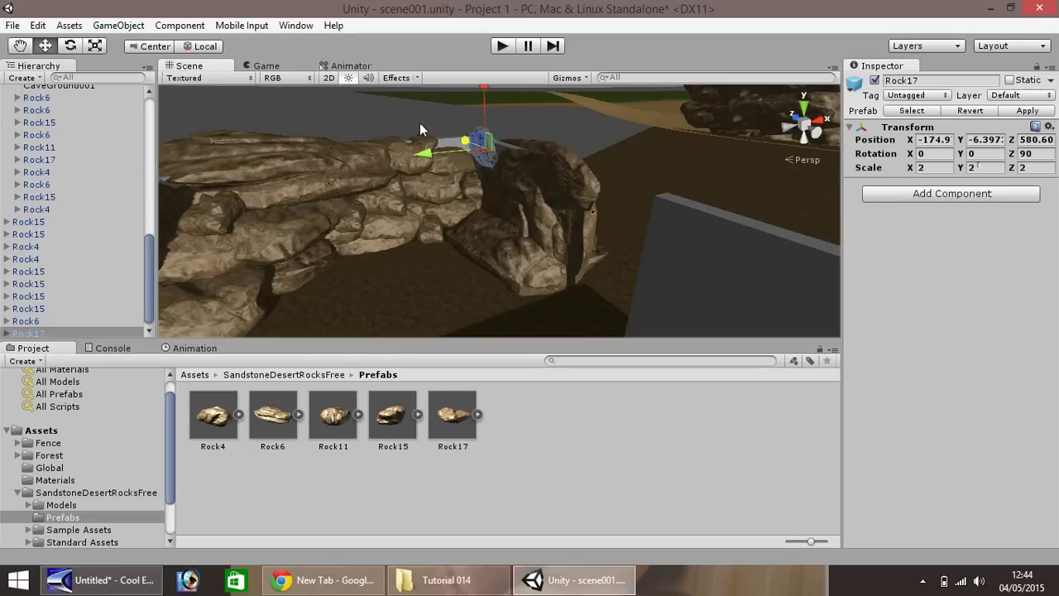
click(916, 168)
text(5)
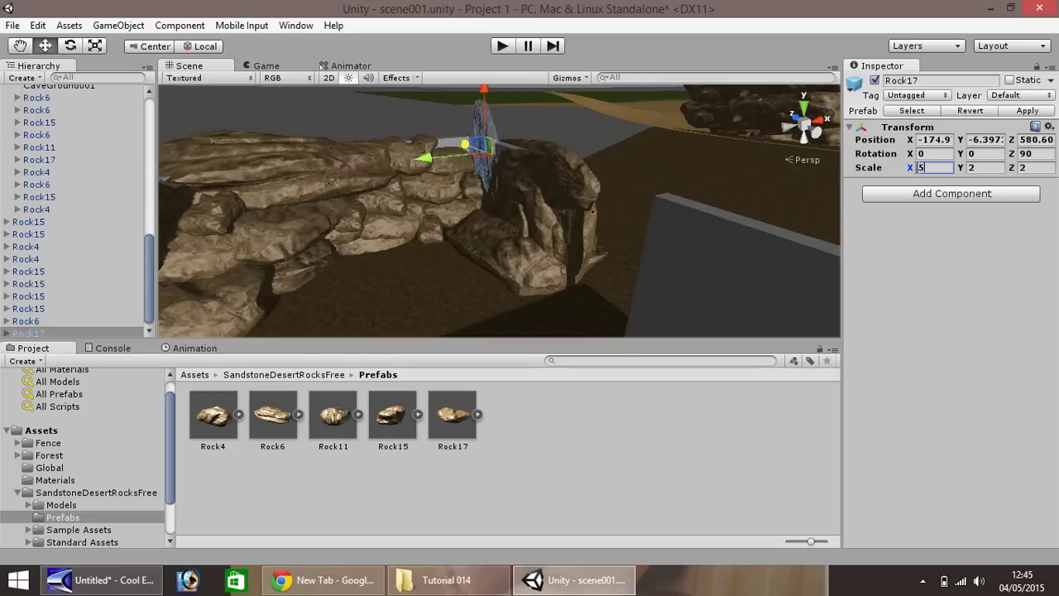
key(Tab)
text(5)
key(Tab)
text(5)
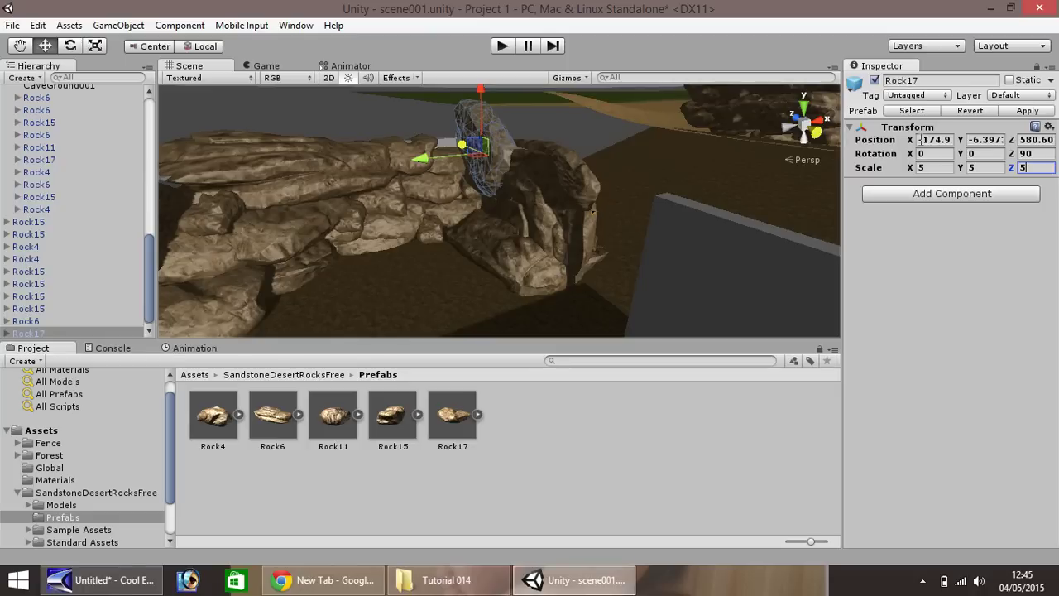
Set the enlarged Rock17's X rotation to 45 and shift it slightly to about X -175.1
click(941, 154)
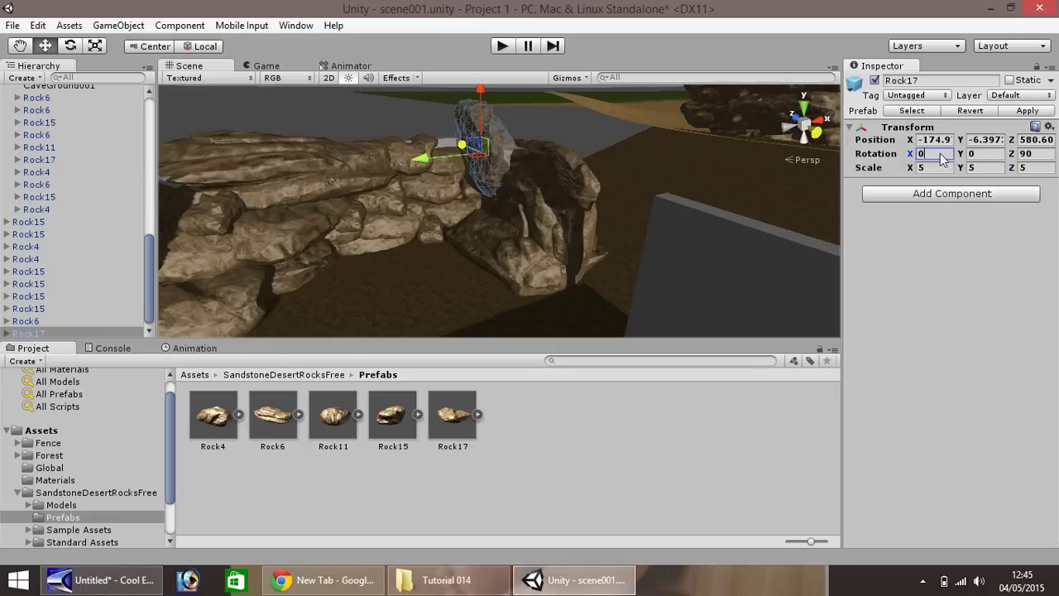
text(45)
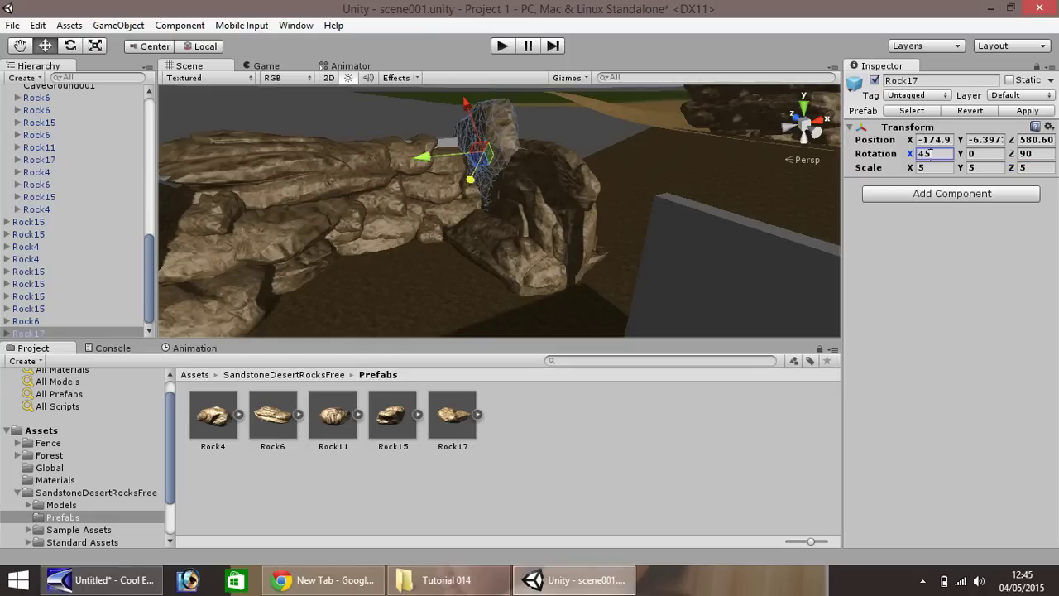
drag(431, 155, 438, 160)
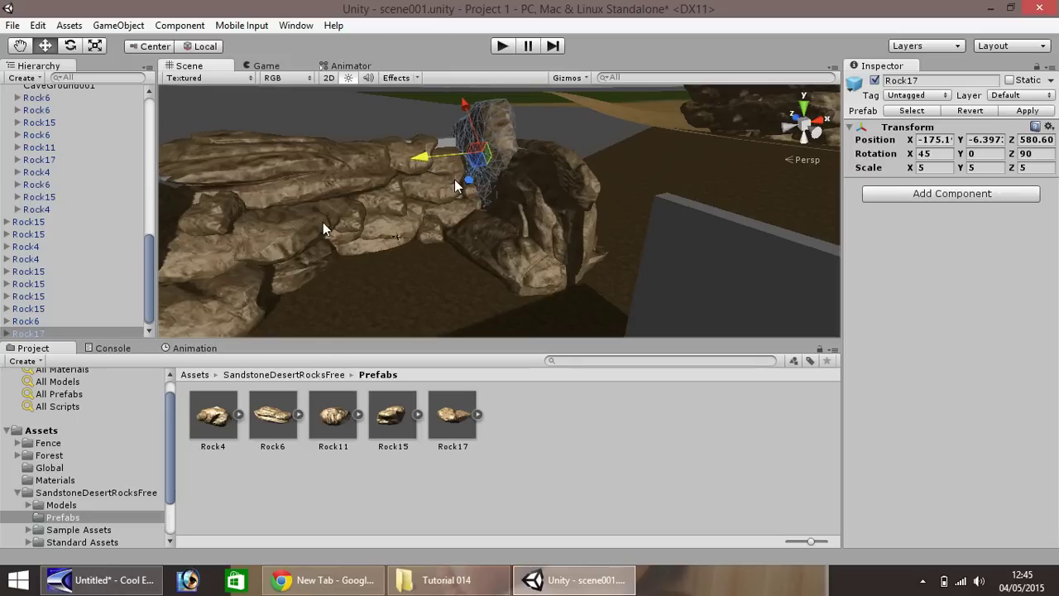
Place a Rock15 prefab on the side wall's near end at about X -175.2, Y -7.4, Z 567.3
click(22, 47)
drag(361, 204, 175, 201)
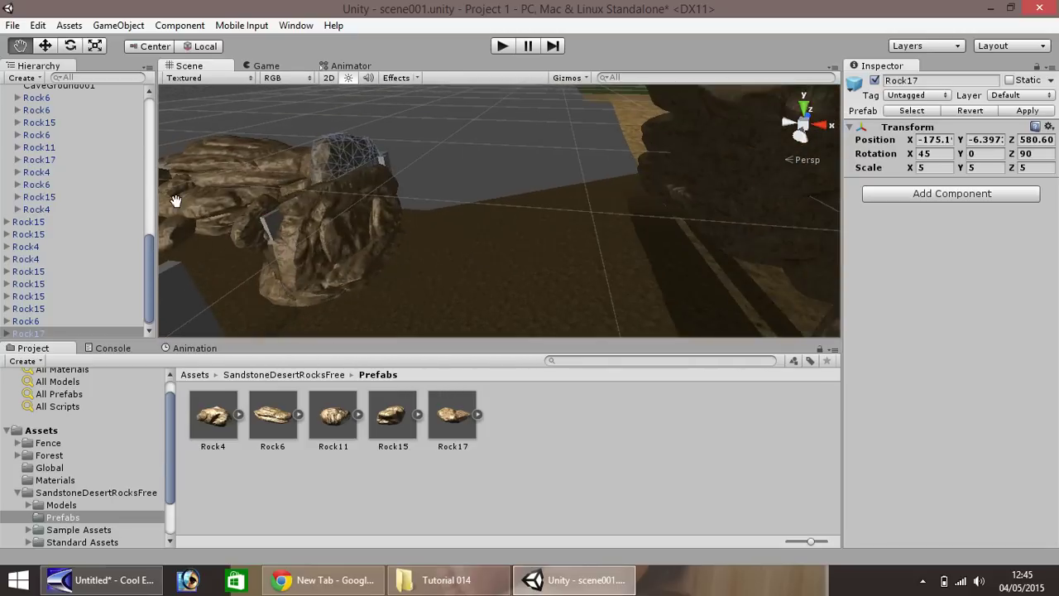
drag(387, 426, 292, 221)
click(46, 46)
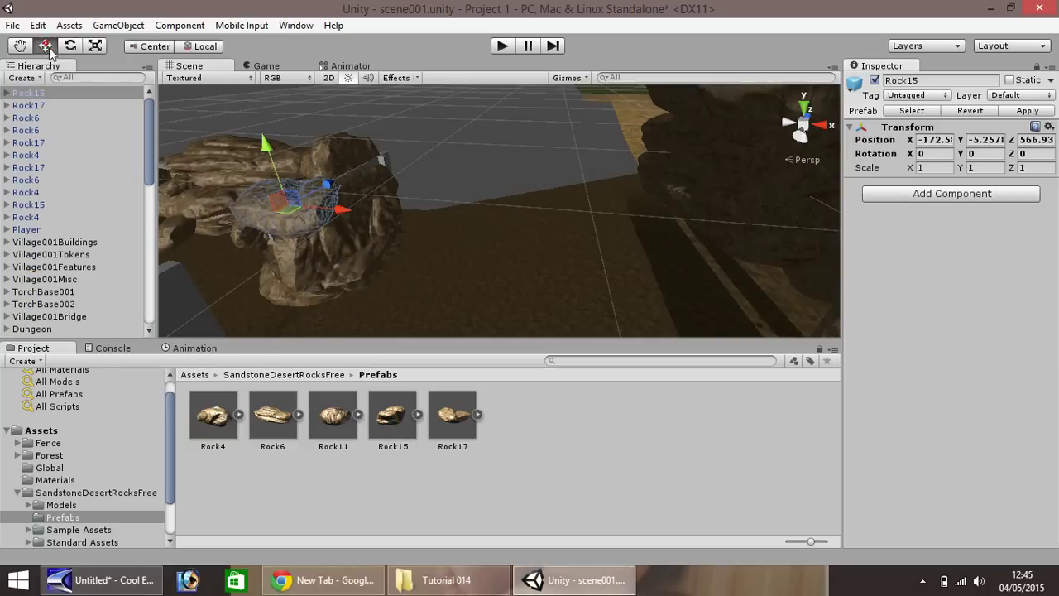
mouse_move(303, 185)
mouse_down()
mouse_move(310, 205)
mouse_move(291, 159)
mouse_move(338, 221)
mouse_move(331, 200)
mouse_move(315, 201)
mouse_up()
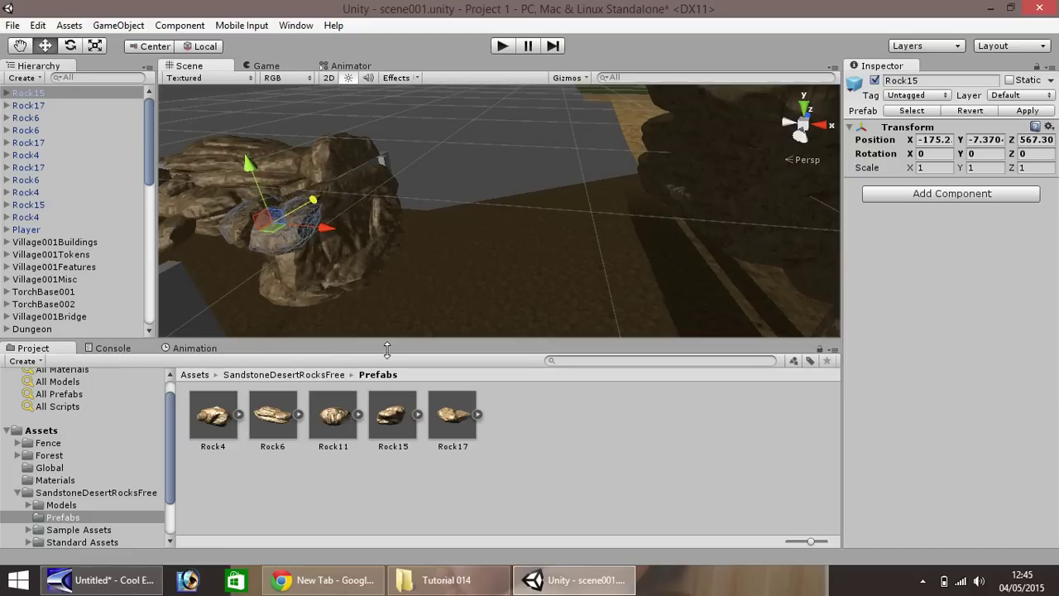
Place a Rock4 prefab over the side wall's exposed corner at about X -173.1, Y -5.5, Z 579.8, with its Z scale set to 3
drag(213, 423, 360, 164)
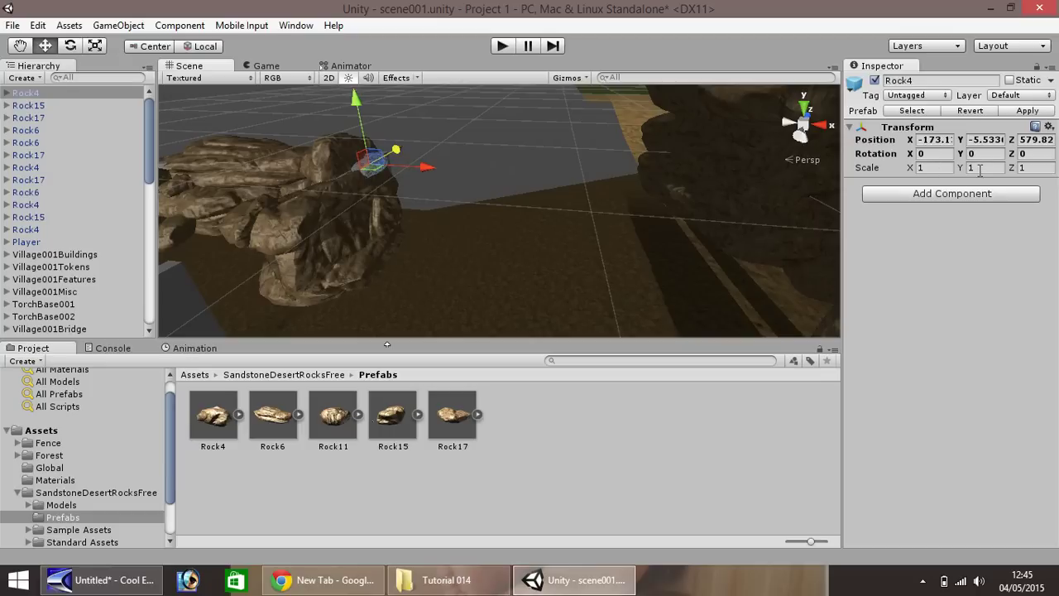
click(1032, 168)
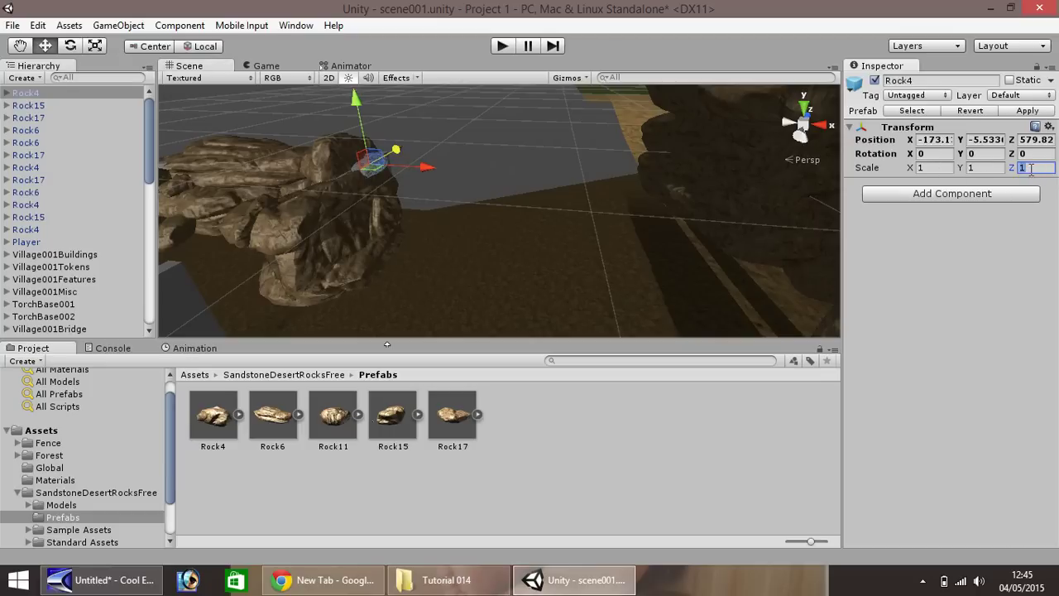
text(3)
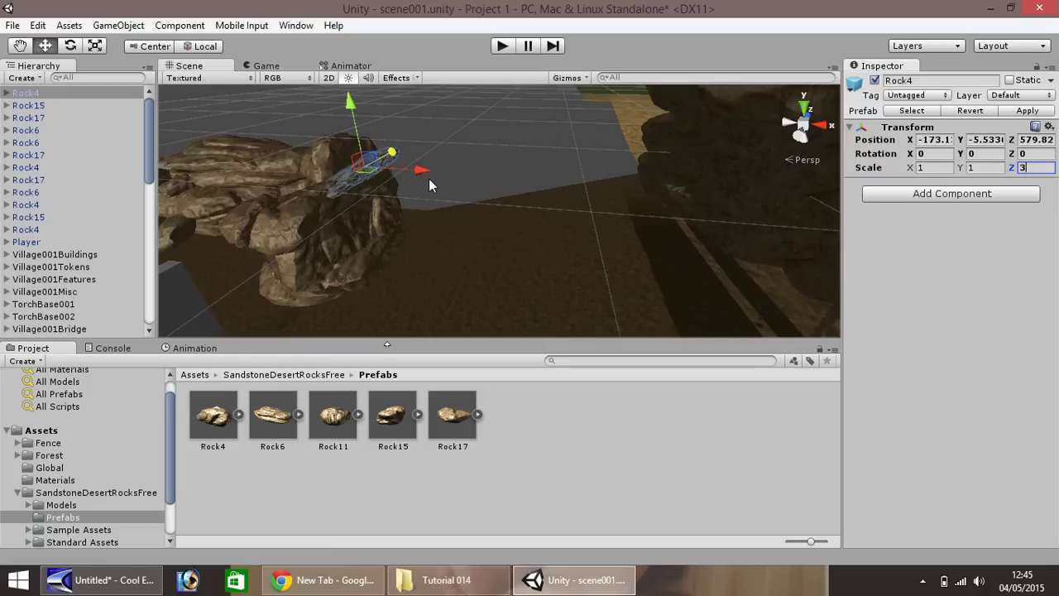
click(417, 203)
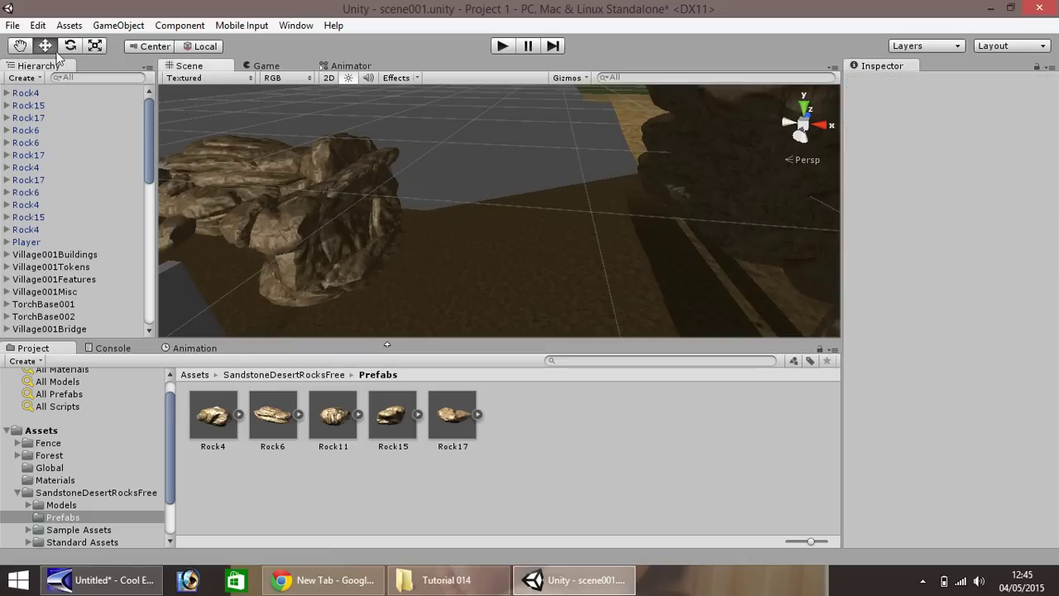
Duplicate the upright Rock6 at the cave entrance and move the copy inward to about X 27.7
click(24, 47)
alt+drag(356, 202, 501, 217)
alt+drag(354, 236, 331, 173)
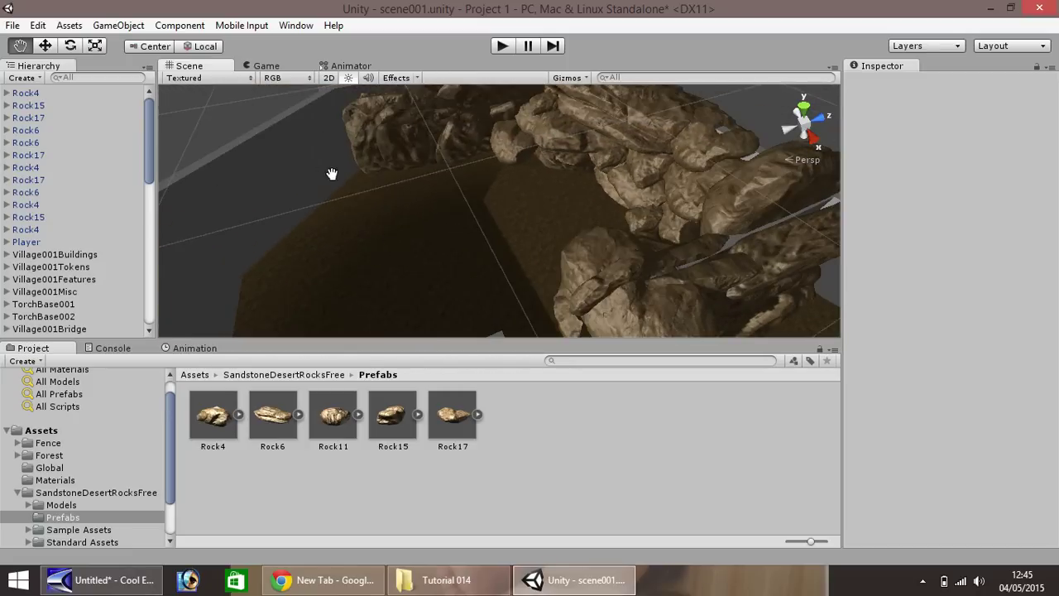
alt+drag(528, 236, 533, 178)
alt+drag(599, 177, 919, 128)
click(46, 46)
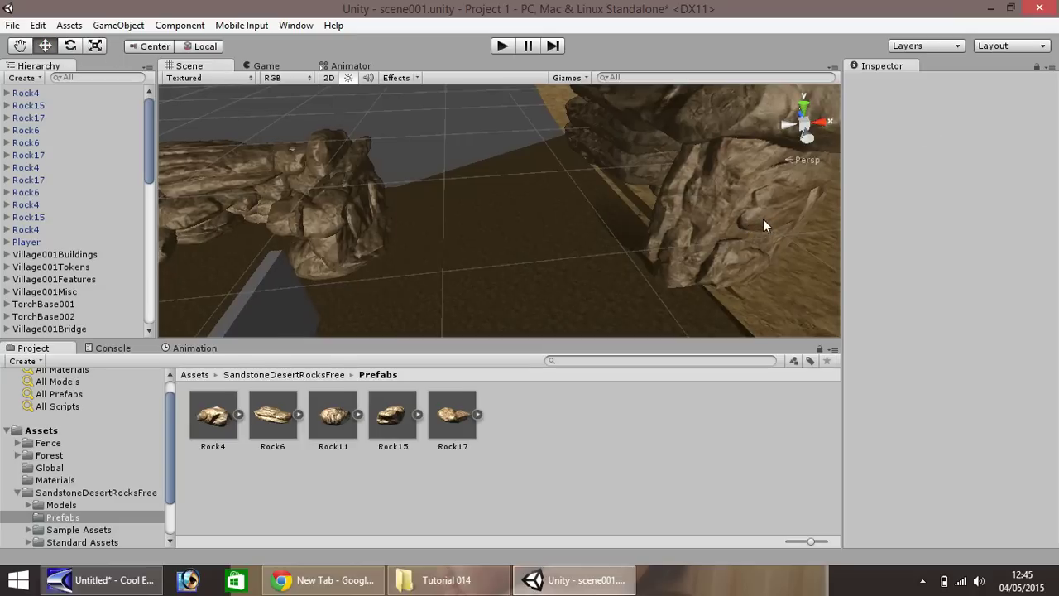
click(759, 215)
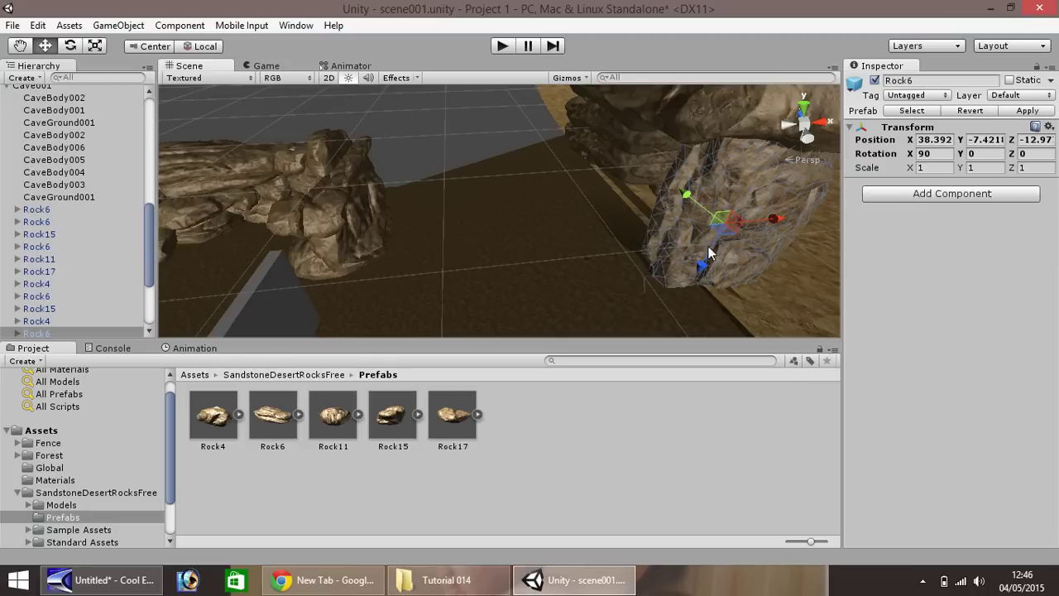
drag(771, 219, 650, 246)
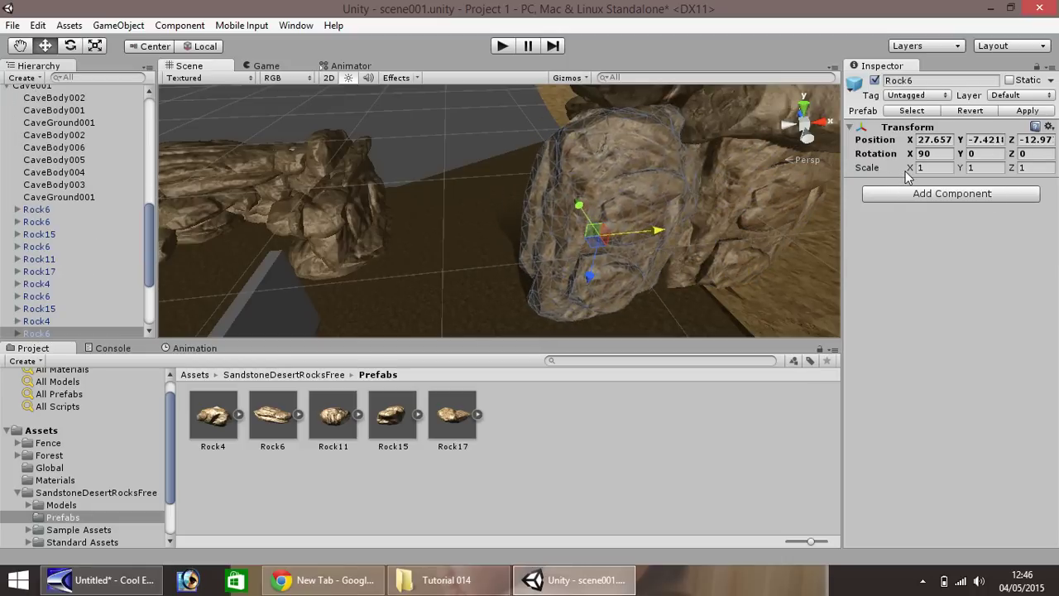
Set the copied Rock6's rotation to X 0, Y 90, Z 90
click(948, 154)
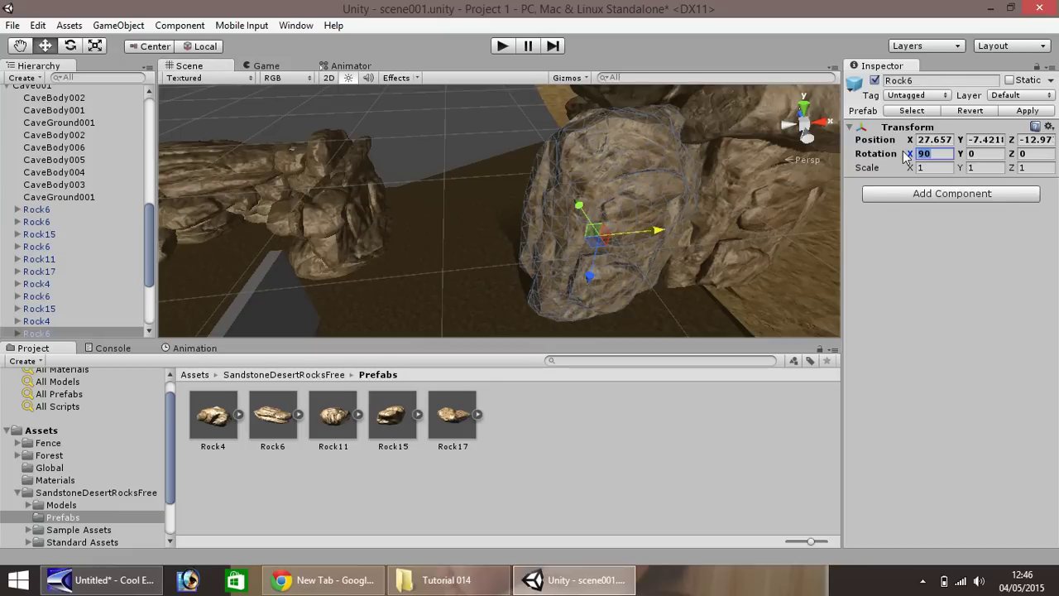
text(0)
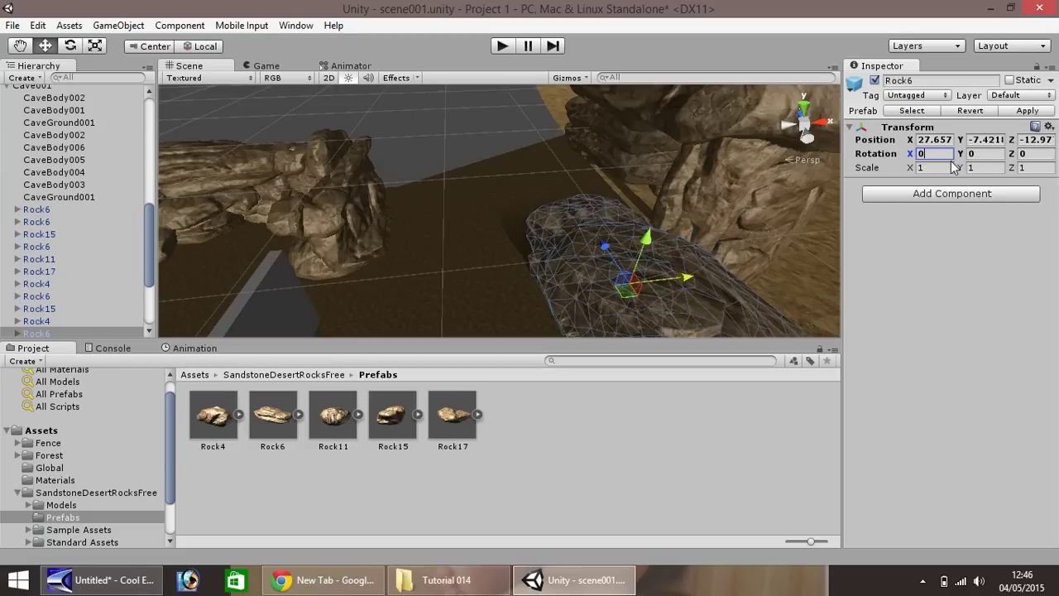
click(987, 154)
text(90)
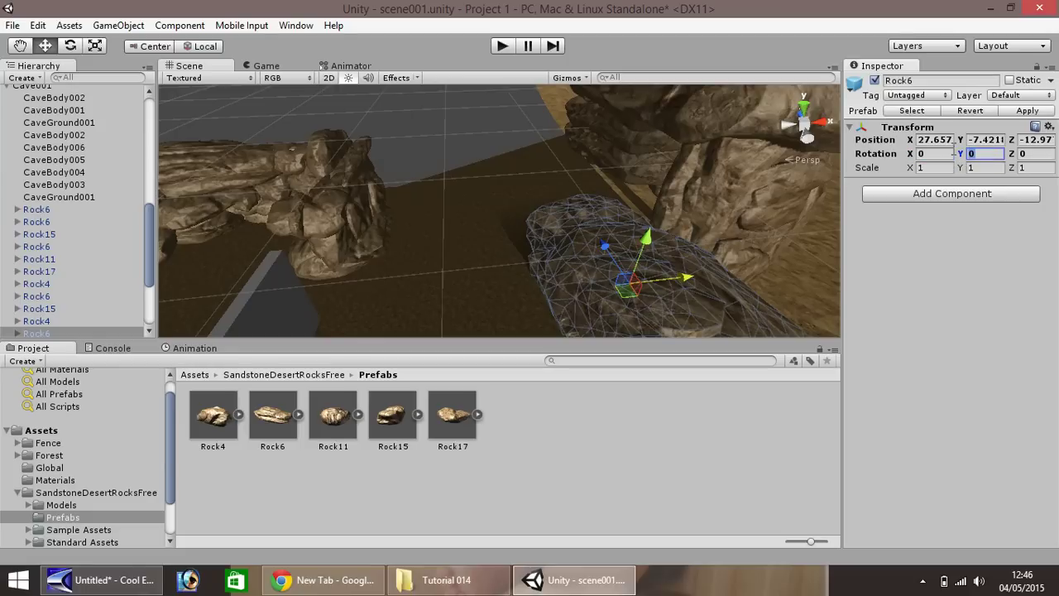
click(1035, 155)
text(9)
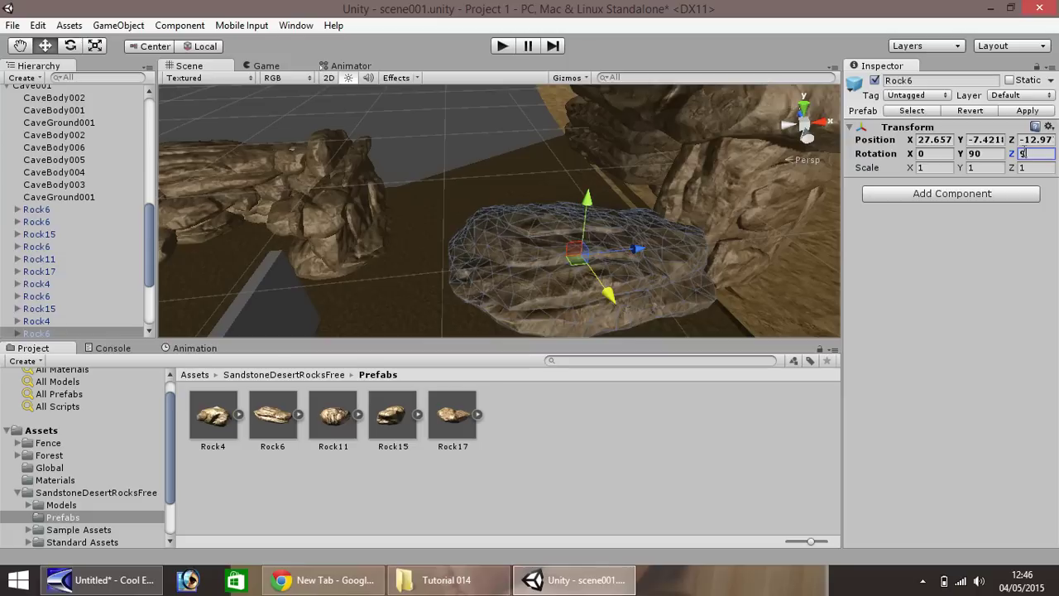
text(0)
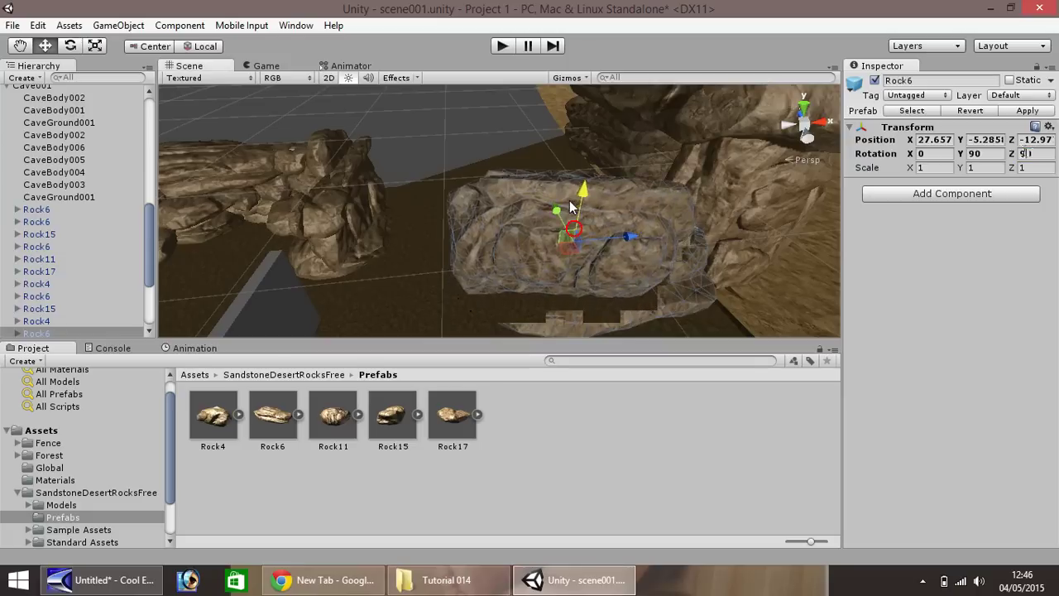
Lower the rotated Rock6 to about Y -7.2 and place a duplicate further inside at about X 15.3, Y -9.9
drag(574, 229, 571, 257)
scroll(569, 272, up, 5)
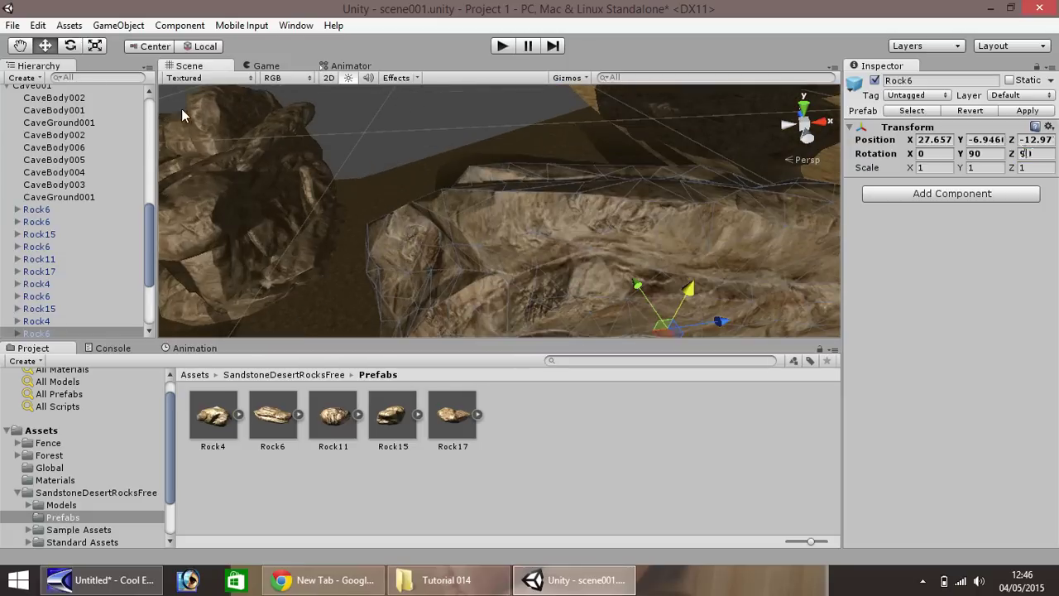
key(q)
scroll(397, 190, up, 5)
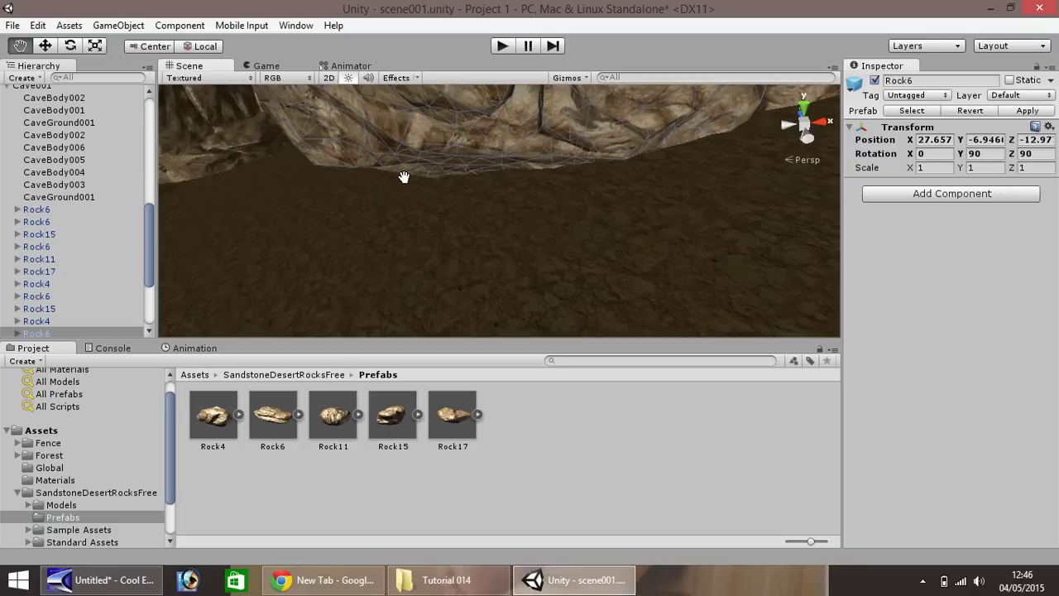
scroll(449, 180, down, 3)
scroll(240, 132, down, 4)
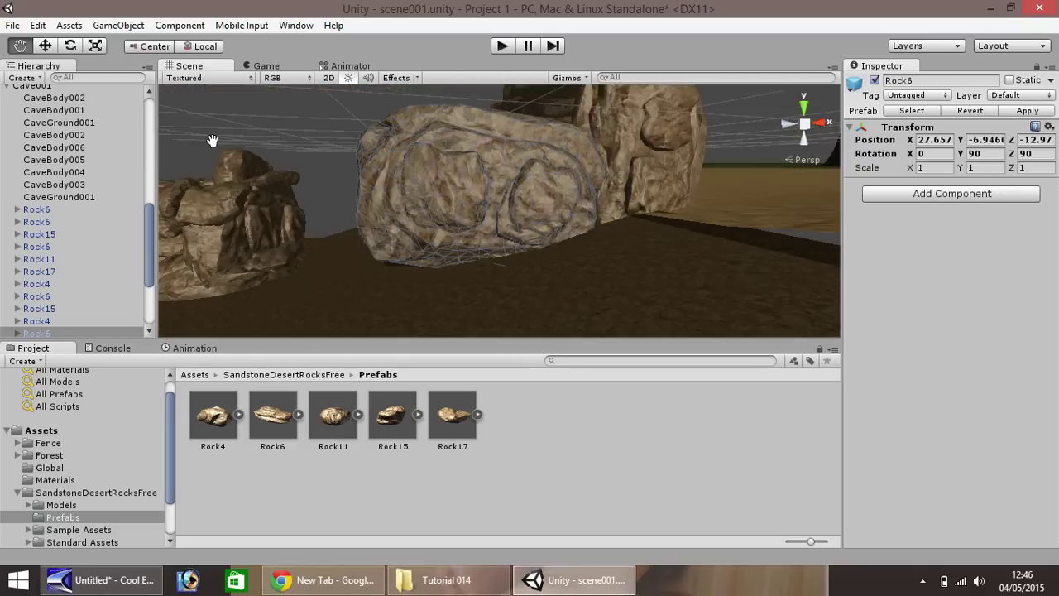
click(47, 46)
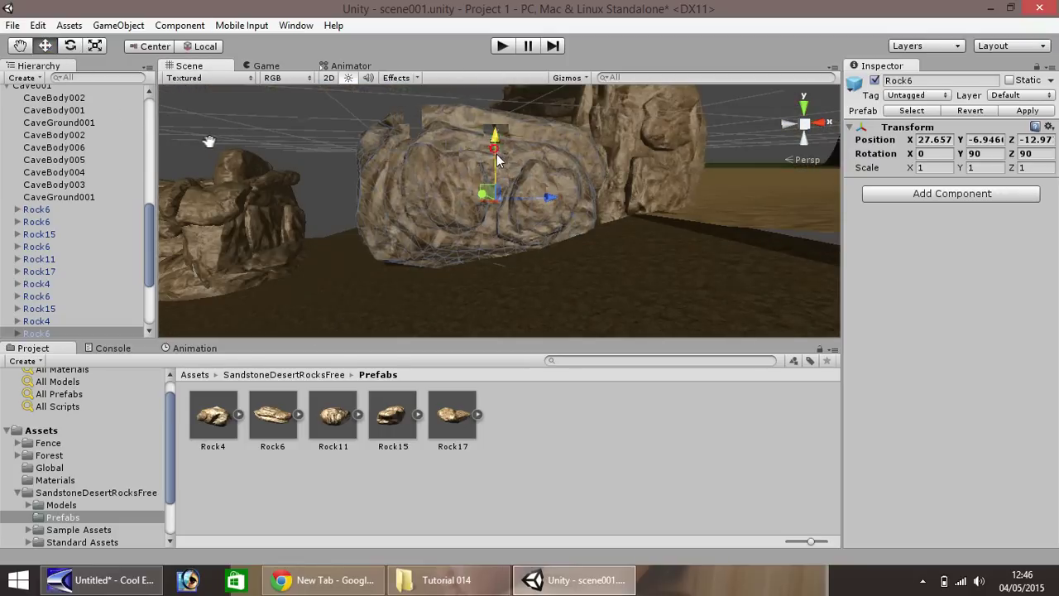
drag(495, 144, 497, 159)
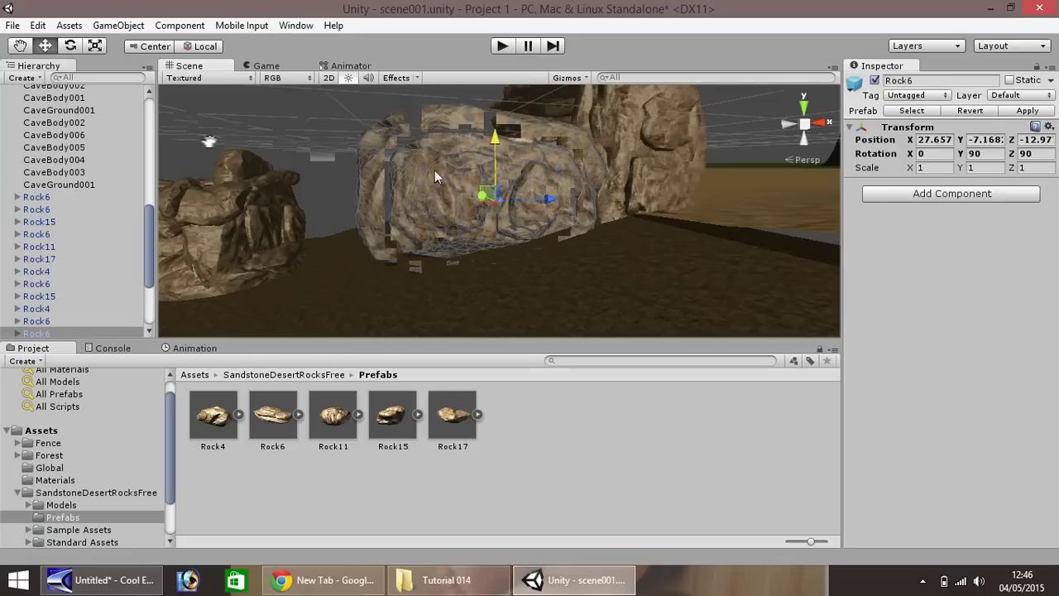
drag(523, 199, 444, 199)
drag(386, 206, 350, 197)
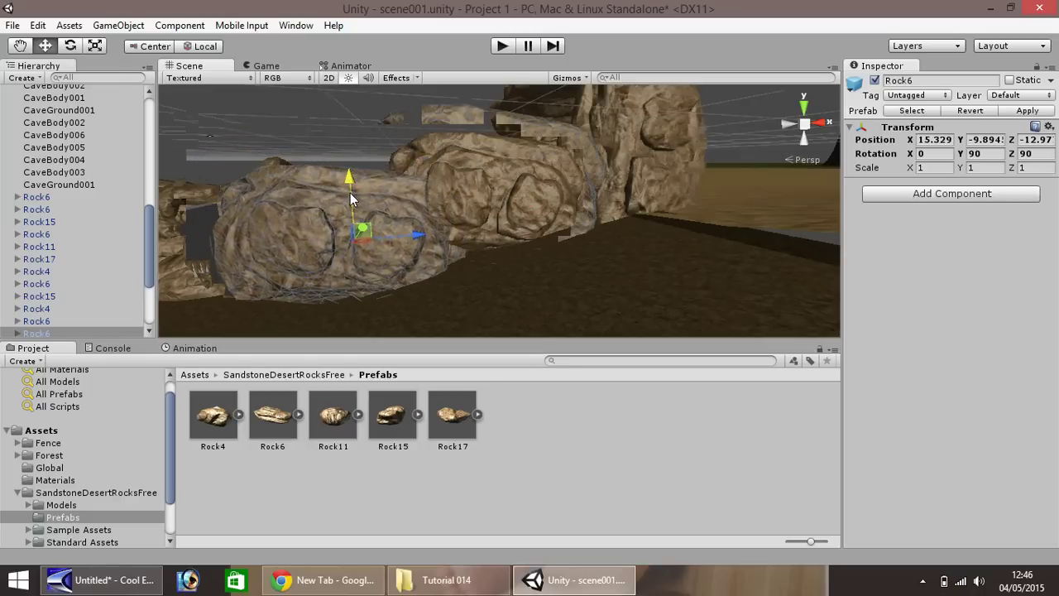
Duplicate the two rotated Rock6 rocks together and move the copies to the passage's opposite side at about Z 4.9
click(20, 46)
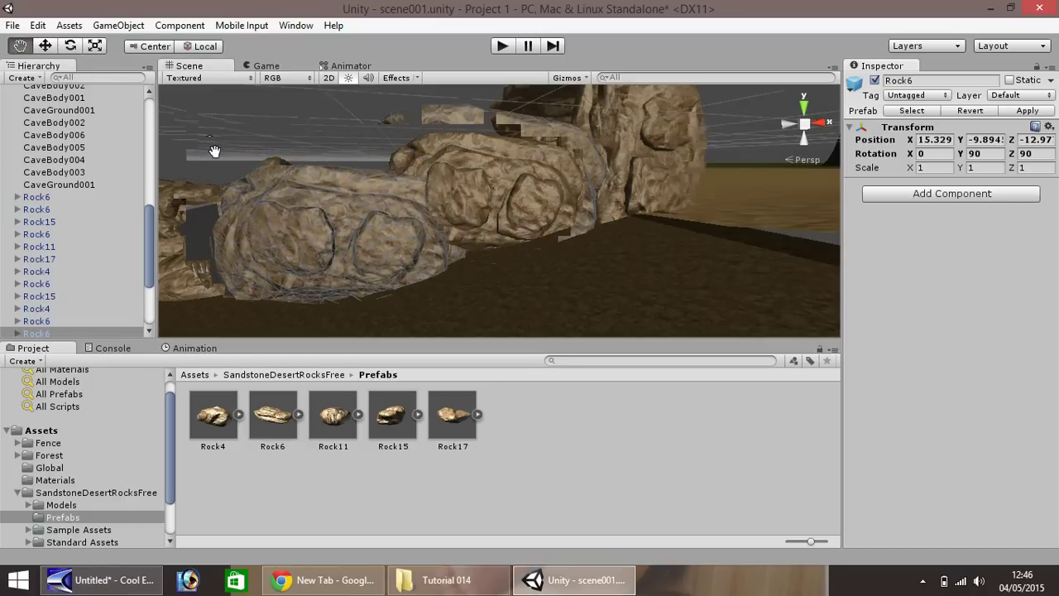
alt+drag(213, 151, 501, 227)
right_drag(501, 227, 529, 232)
right_drag(433, 259, 562, 242)
drag(407, 265, 523, 216)
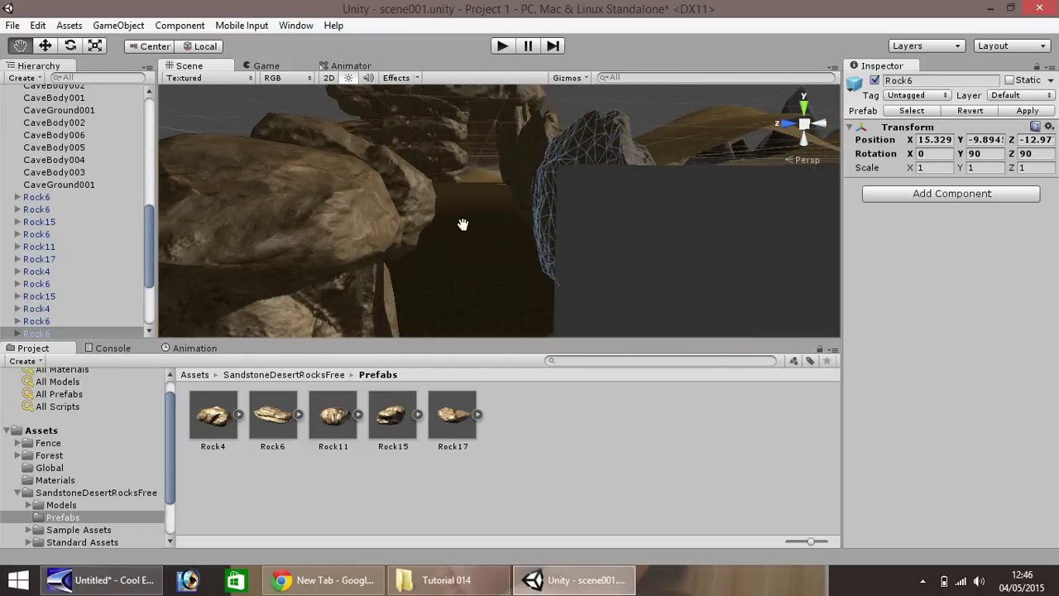
mouse_move(463, 224)
right_down()
mouse_move(631, 284)
mouse_move(449, 225)
right_up()
drag(452, 224, 597, 239)
right_drag(597, 239, 510, 255)
drag(510, 255, 629, 281)
click(52, 46)
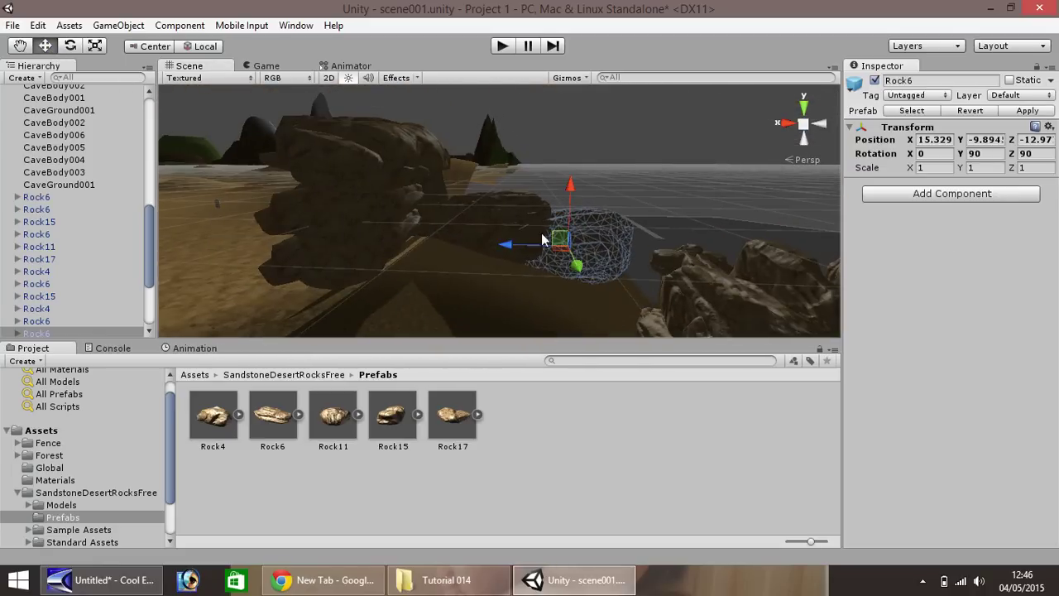
click(609, 238)
shift+click(496, 221)
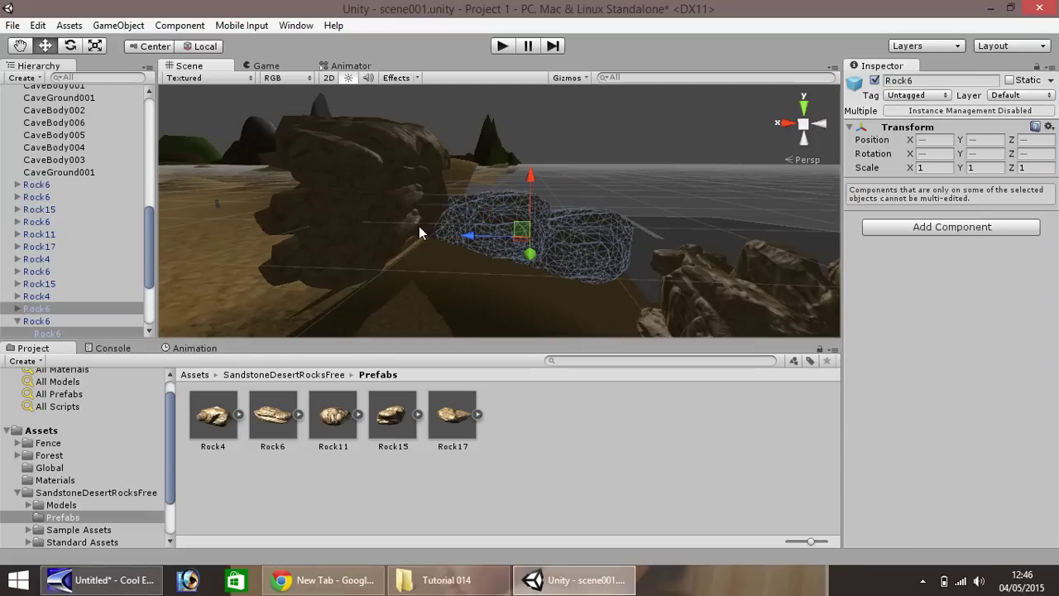
key(ctrl+d)
drag(535, 261, 527, 287)
click(20, 46)
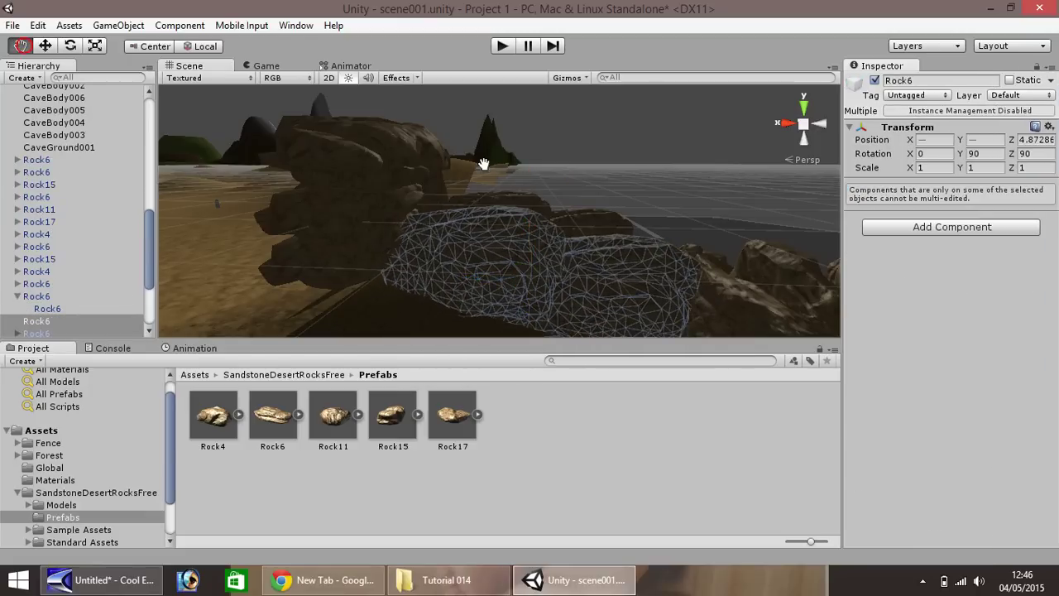
alt+drag(485, 173, 263, 281)
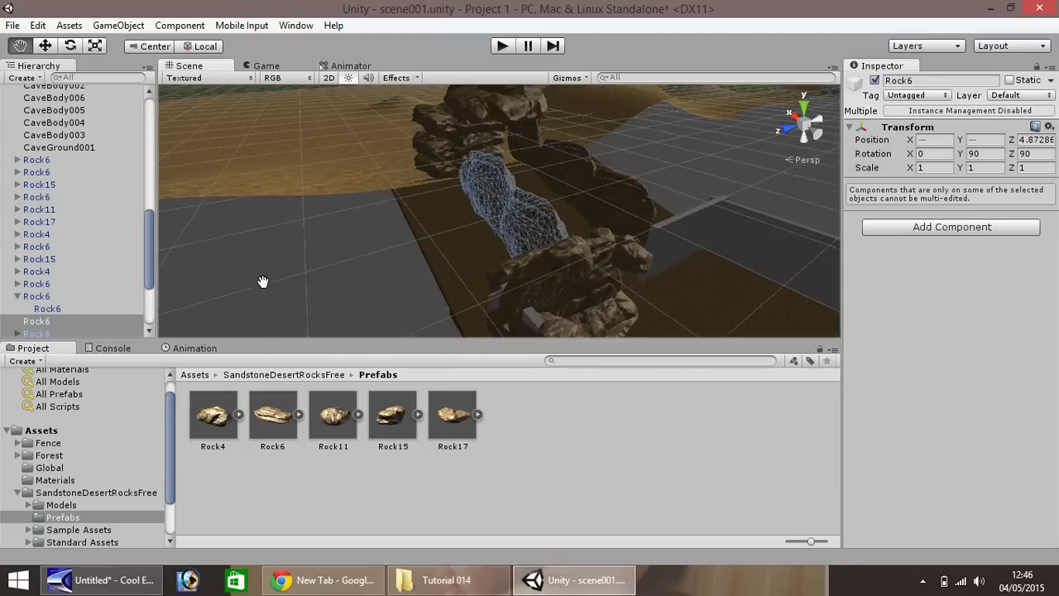
drag(397, 219, 346, 252)
scroll(281, 263, up, 4)
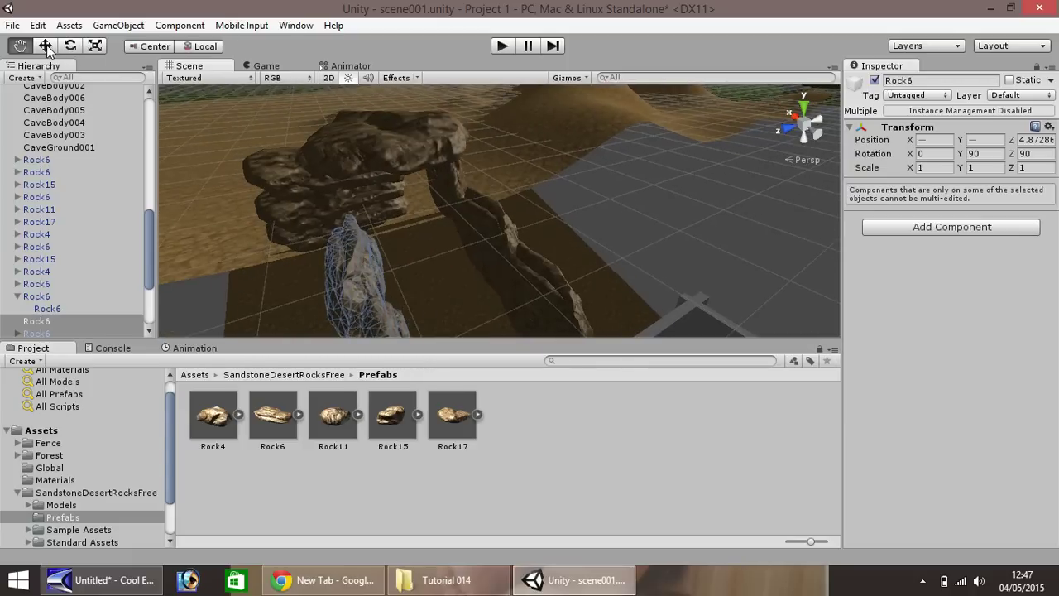
Place Rock6 prefabs across the top of the cave passage as a roof, the innermost at about X -158.9, Y -3.6, Z 566.1
click(45, 45)
click(369, 242)
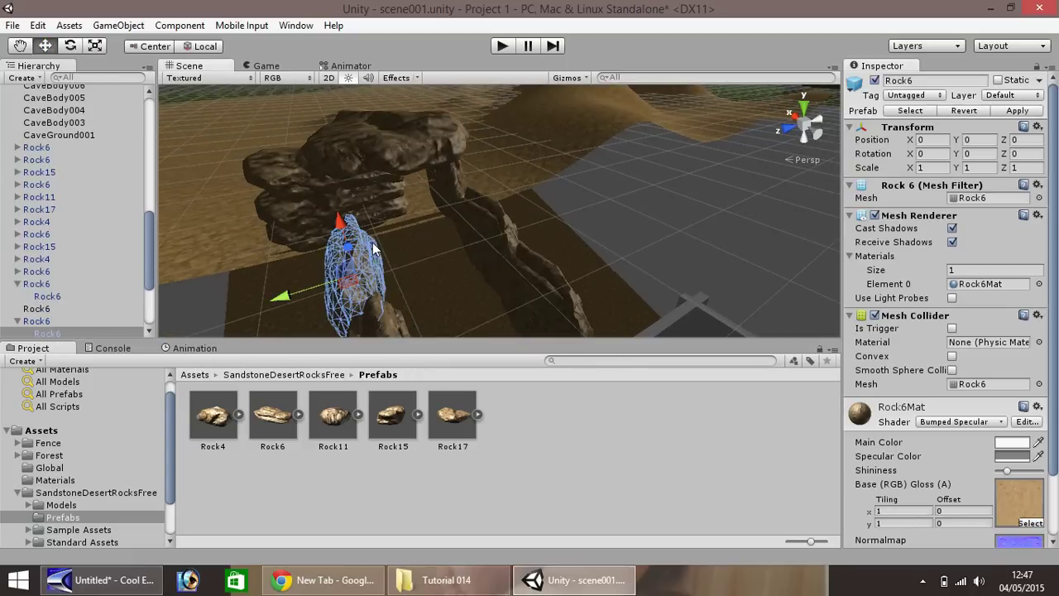
drag(268, 426, 382, 166)
drag(325, 216, 453, 241)
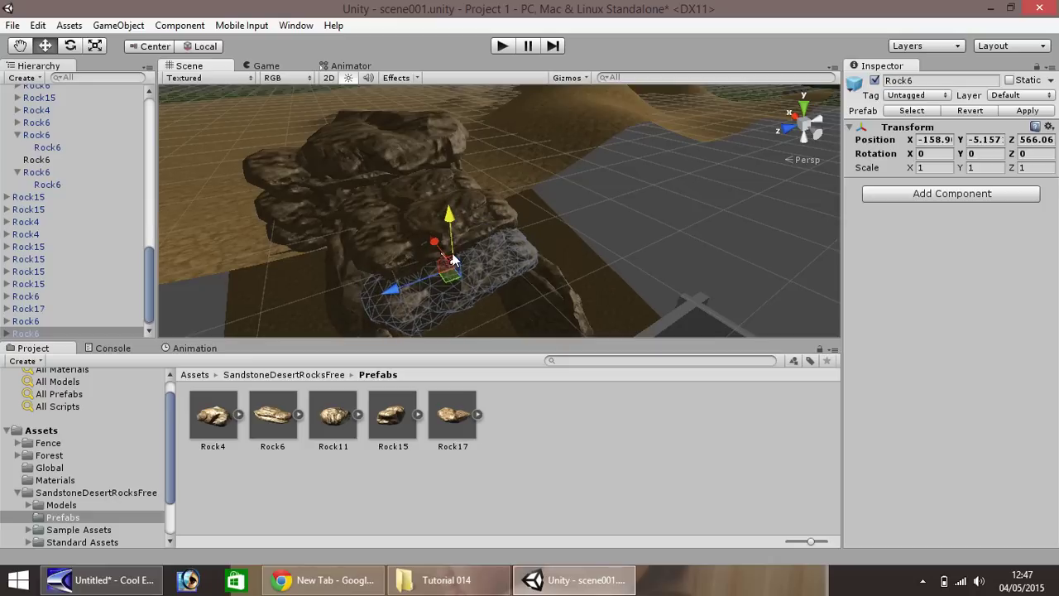
drag(452, 259, 453, 238)
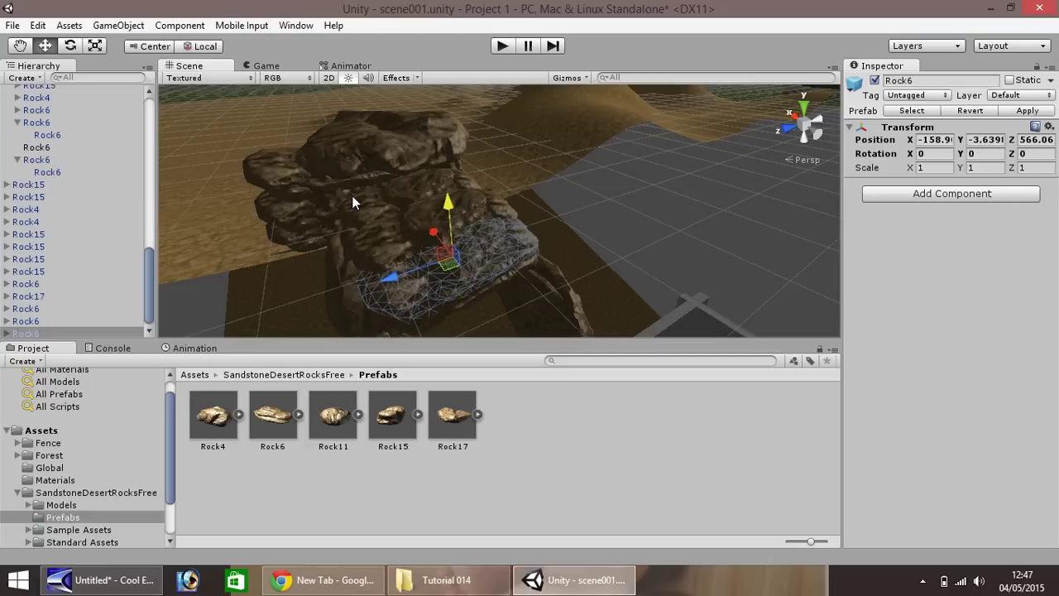
Duplicate the innermost roof Rock6 and move the copy further down the passage to about X -166.9, Y -7.0
scroll(478, 257, down, 5)
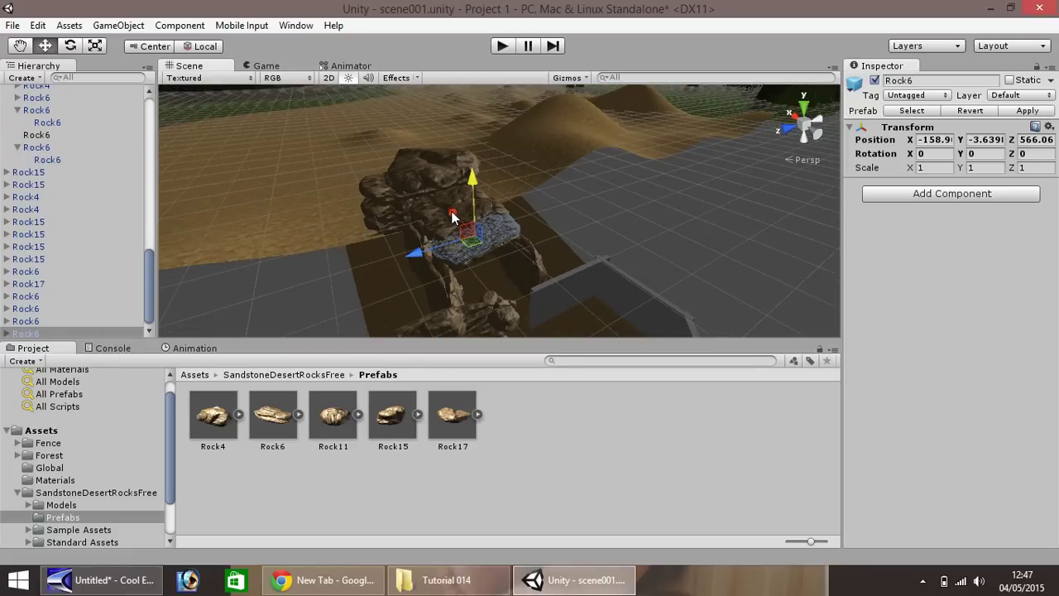
drag(452, 217, 497, 247)
Check the passage roof from inside and outside, and raise the innermost roof rock's child Rock6 mesh to about Y 2.06
click(20, 46)
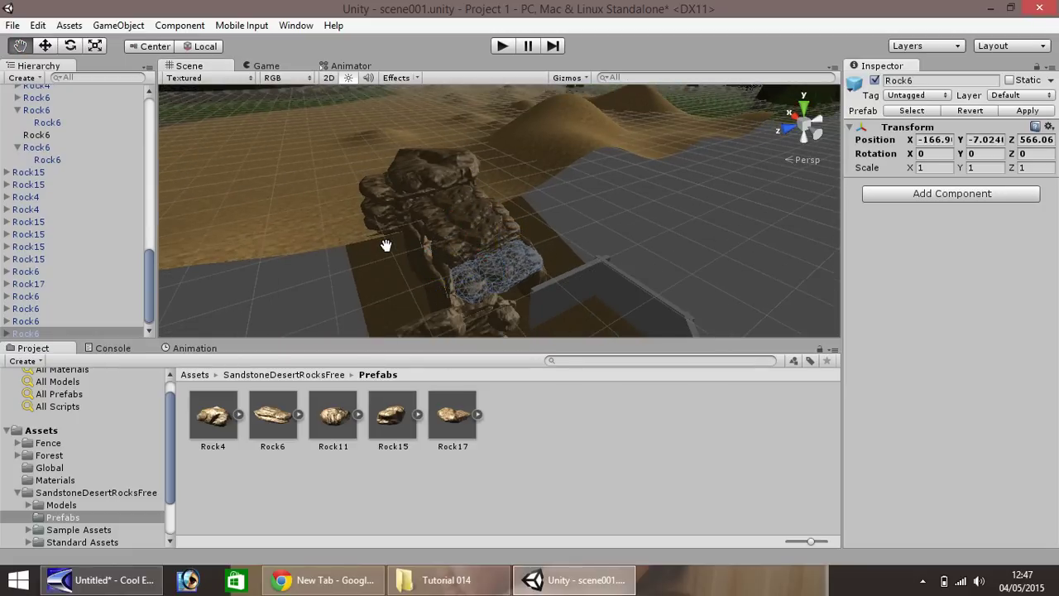
drag(386, 241, 440, 243)
scroll(487, 251, up, 10)
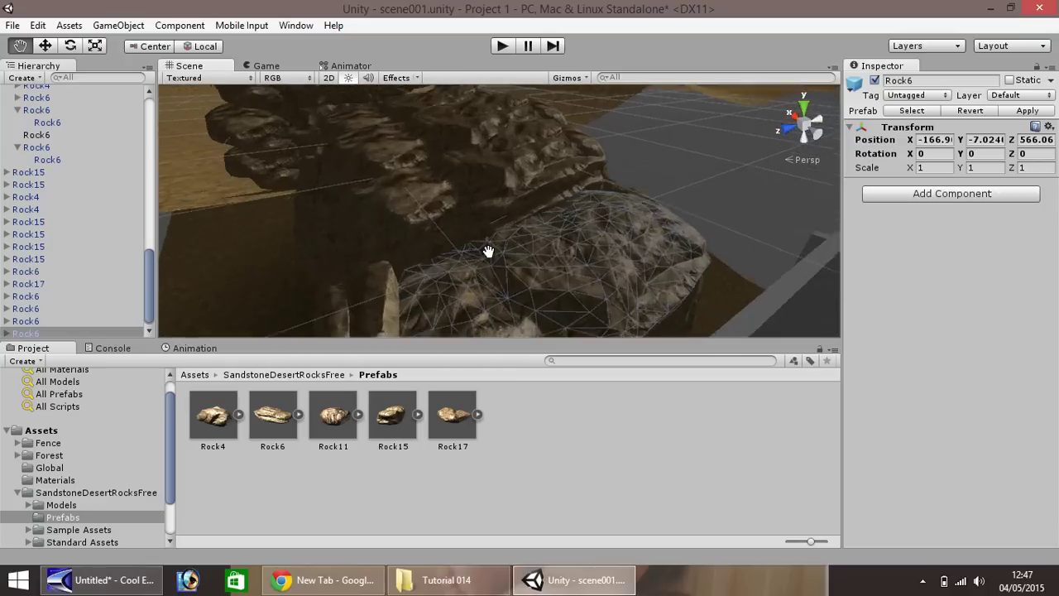
drag(368, 205, 466, 236)
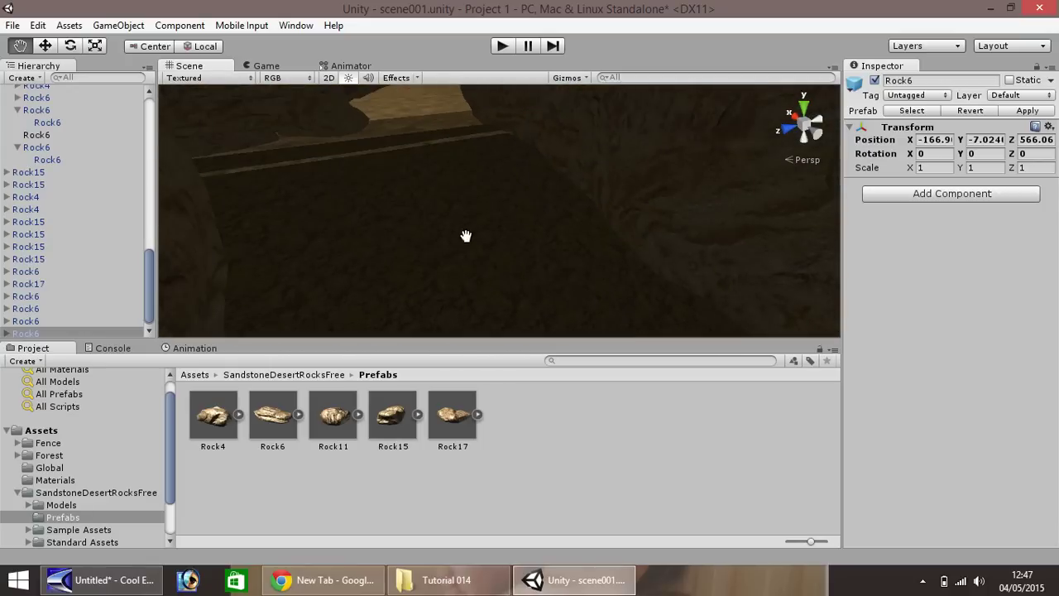
alt+drag(465, 194, 901, 142)
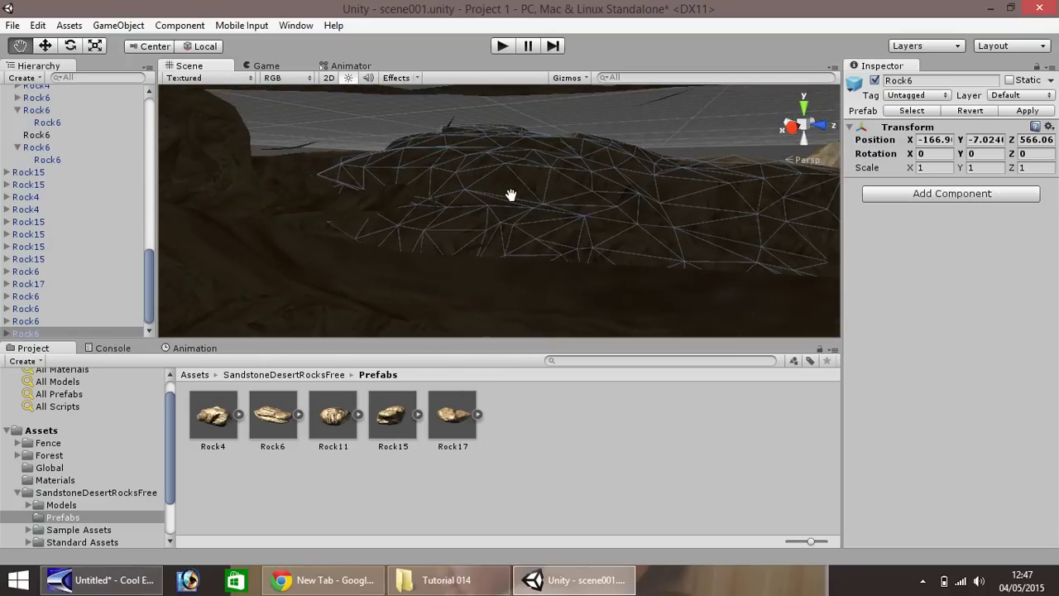
alt+drag(511, 195, 417, 252)
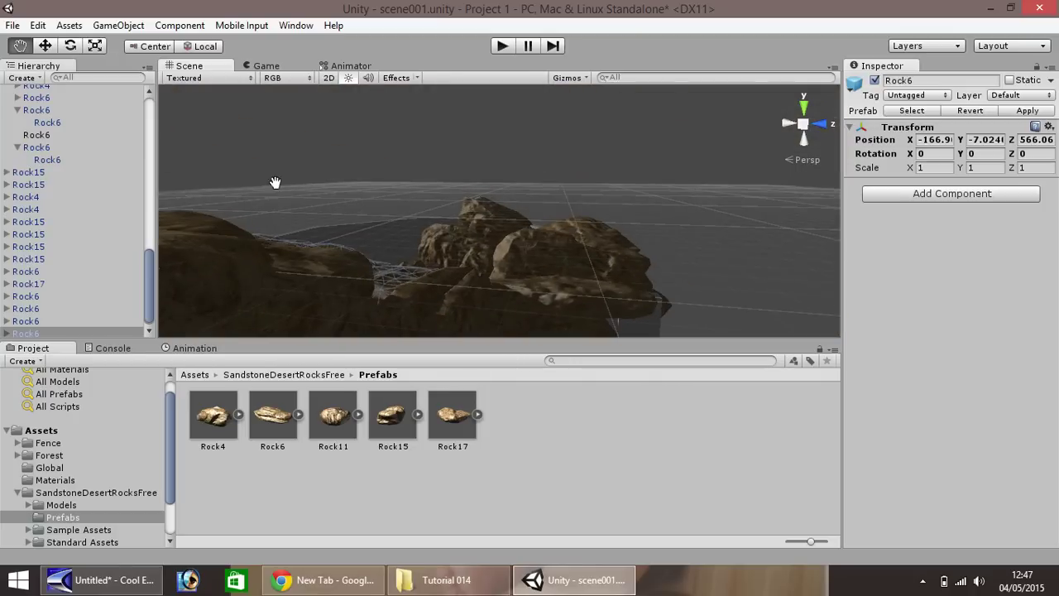
mouse_move(311, 205)
mouse_down()
mouse_move(220, 237)
mouse_move(323, 227)
mouse_move(214, 286)
mouse_up()
click(45, 47)
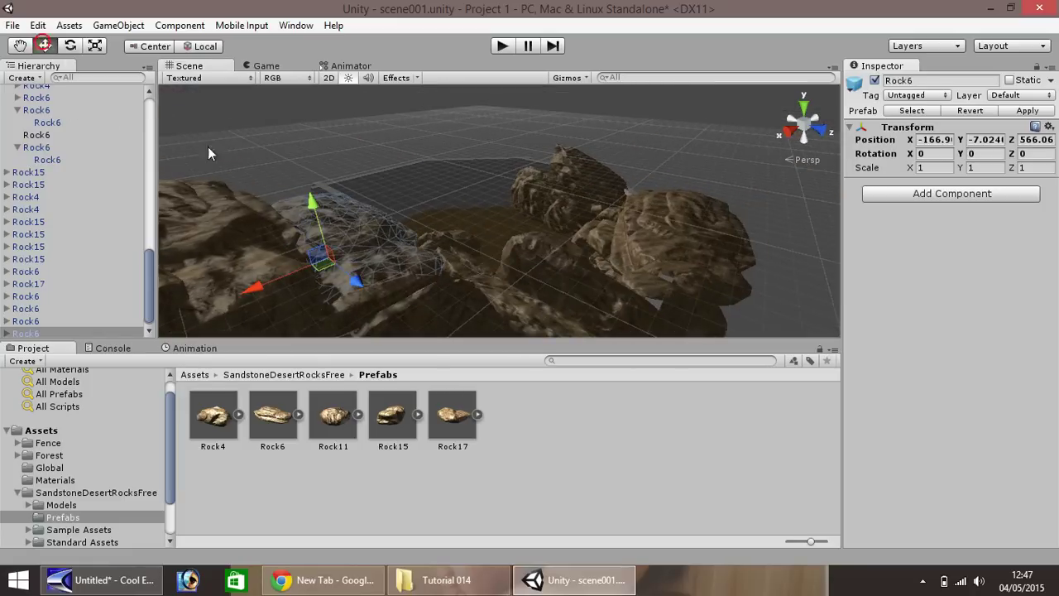
click(331, 248)
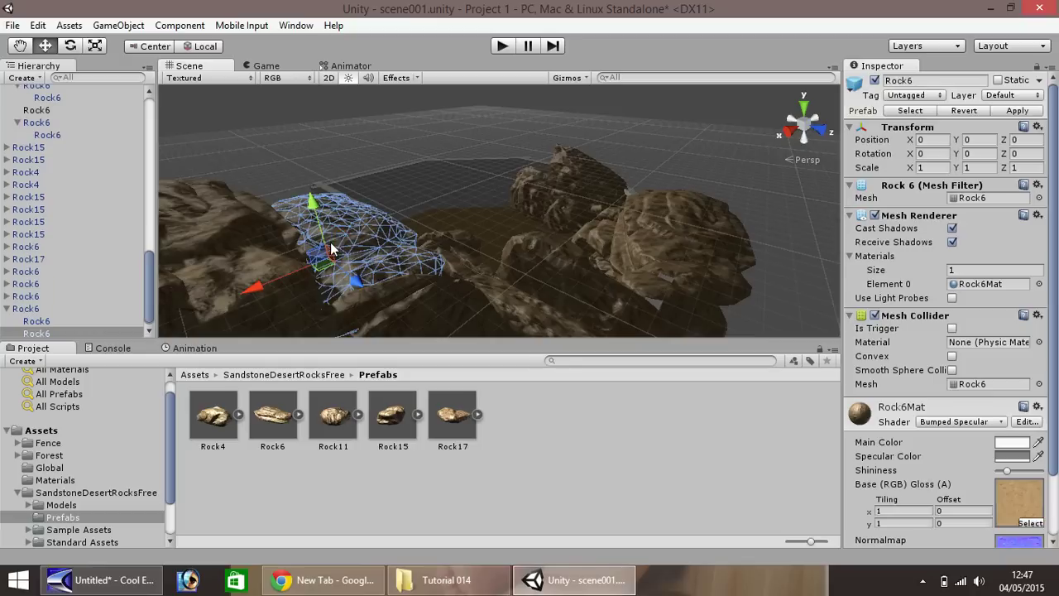
drag(323, 237, 313, 217)
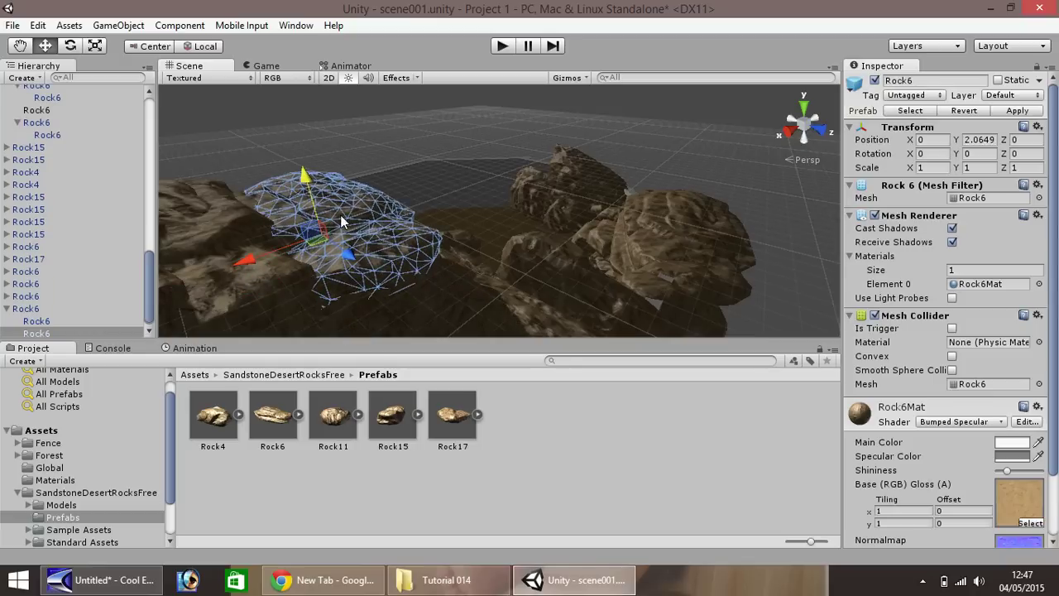
Inspect the cave interior and play-test the scene by walking through the entrance and passage into the cave, ending play mode there
click(22, 46)
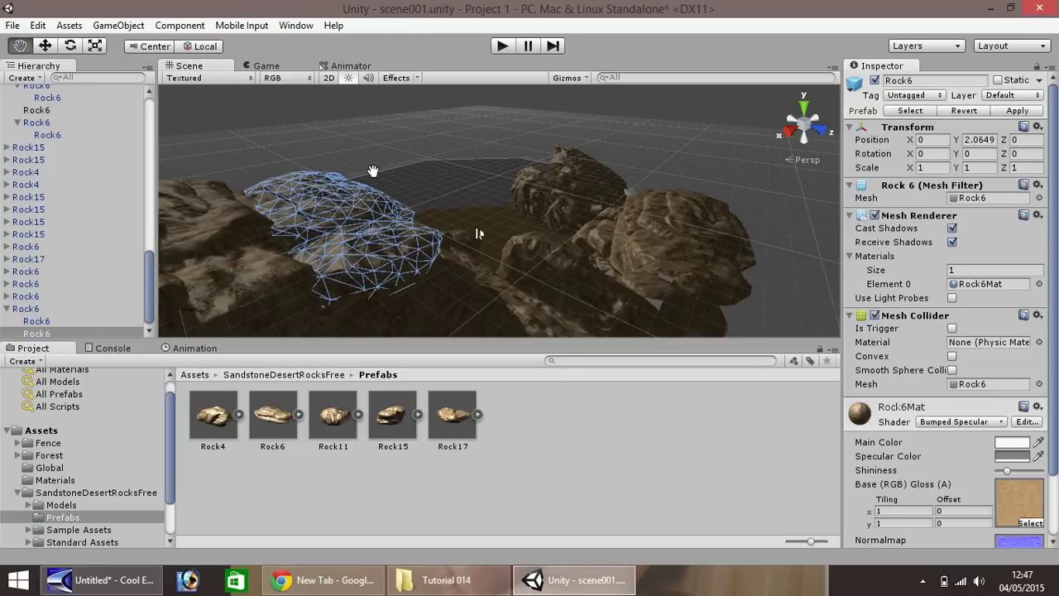
drag(366, 171, 671, 208)
scroll(298, 274, up, 3)
scroll(582, 289, up, 5)
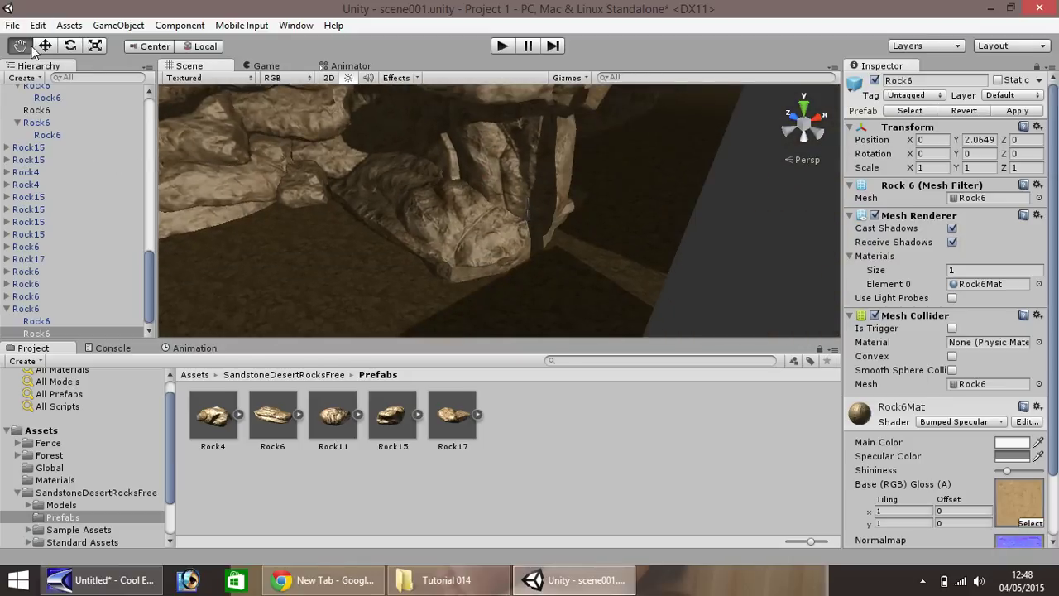
click(500, 47)
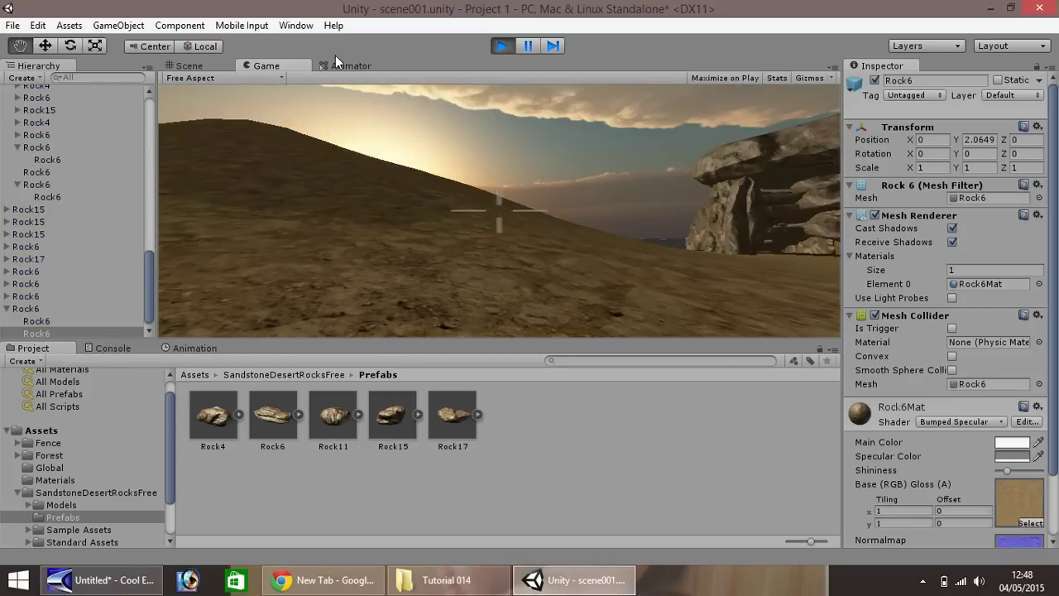
key(w)
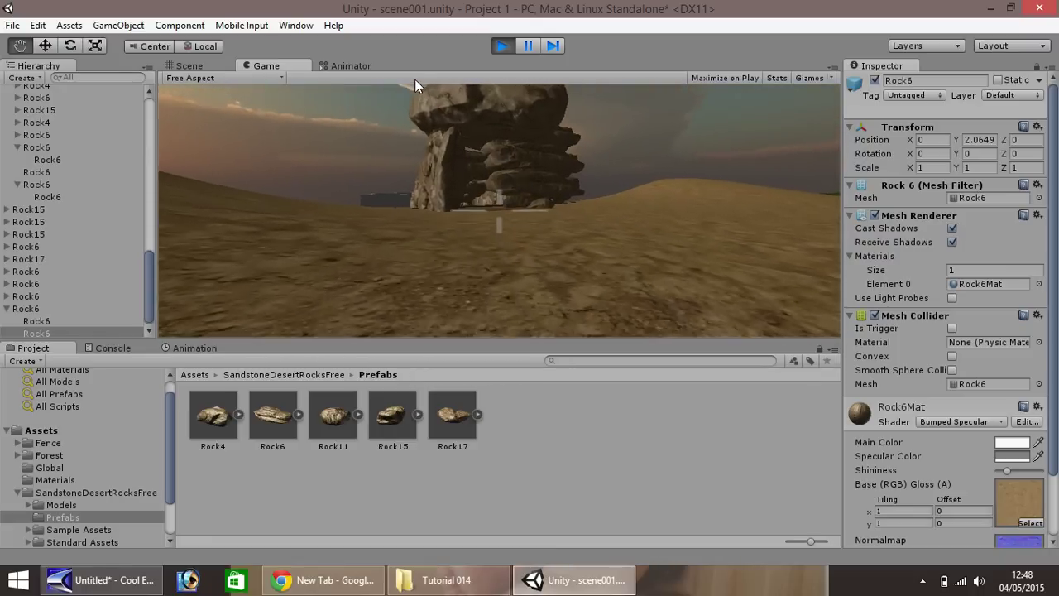
key(w)
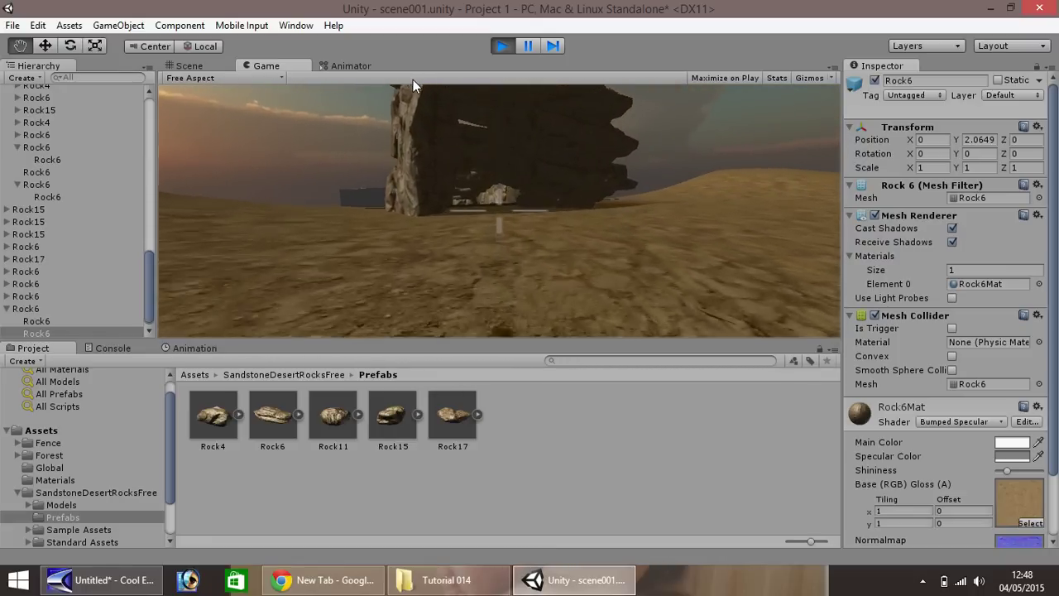
key(w)
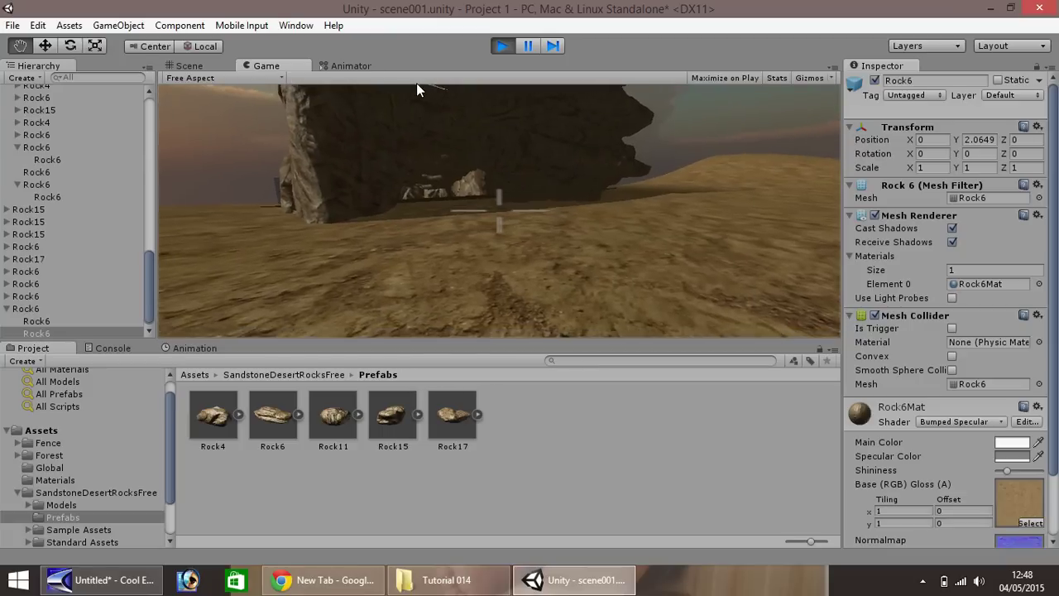
key(w)
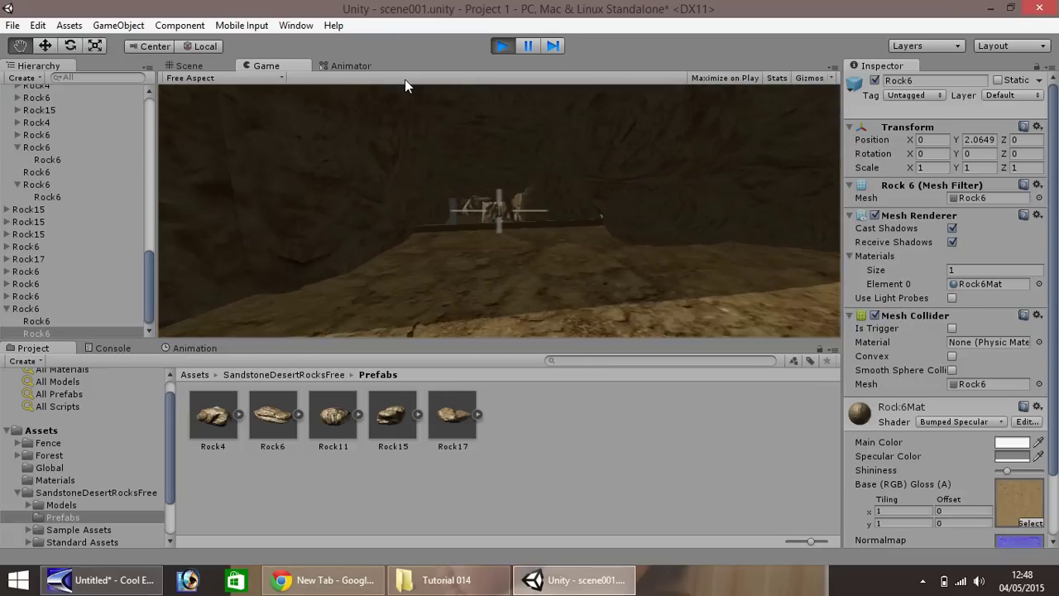
key(w)
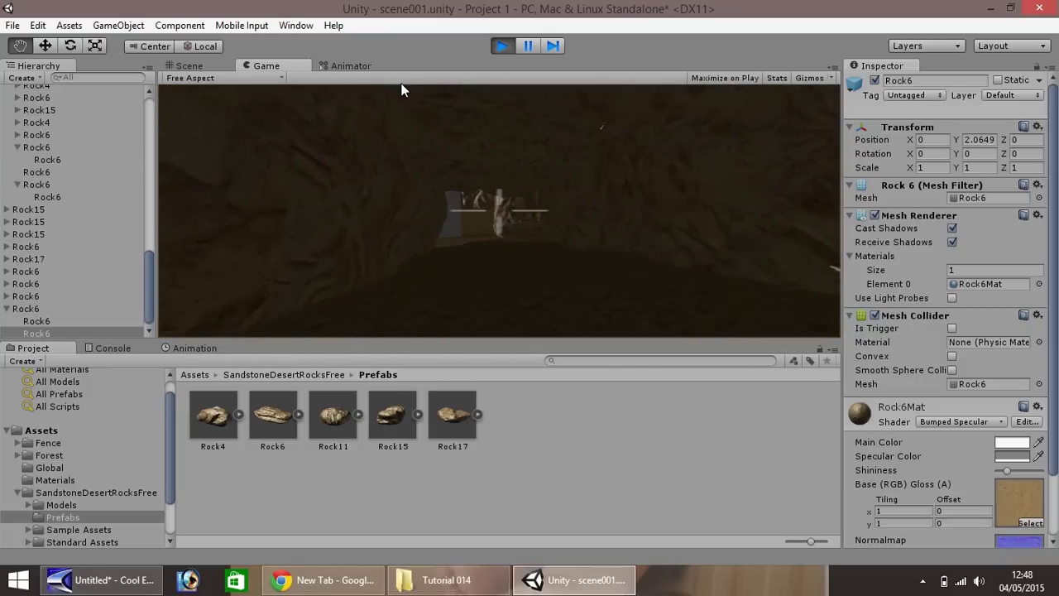
key(w)
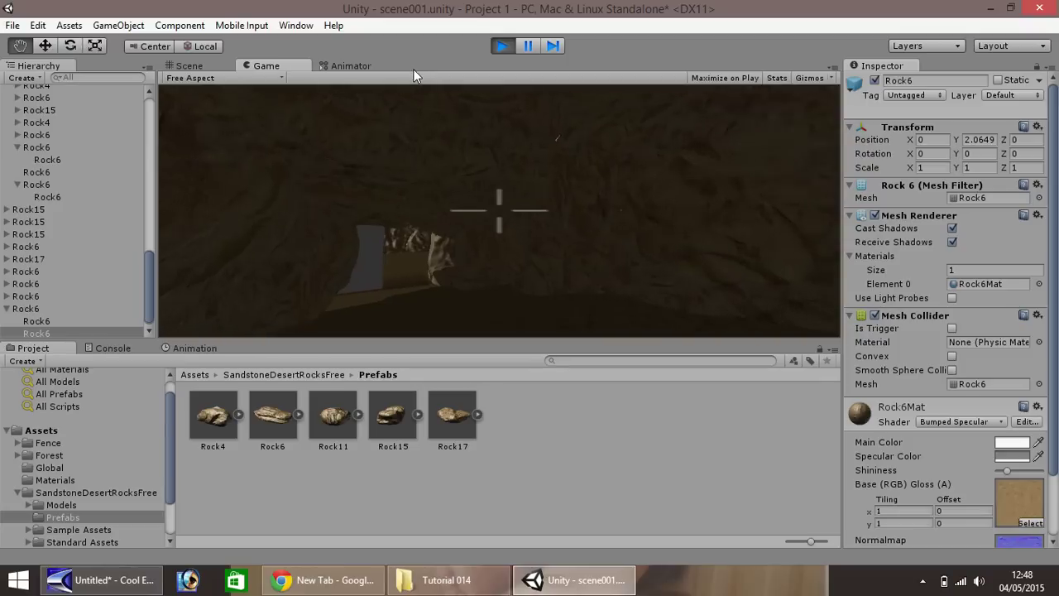
key(w)
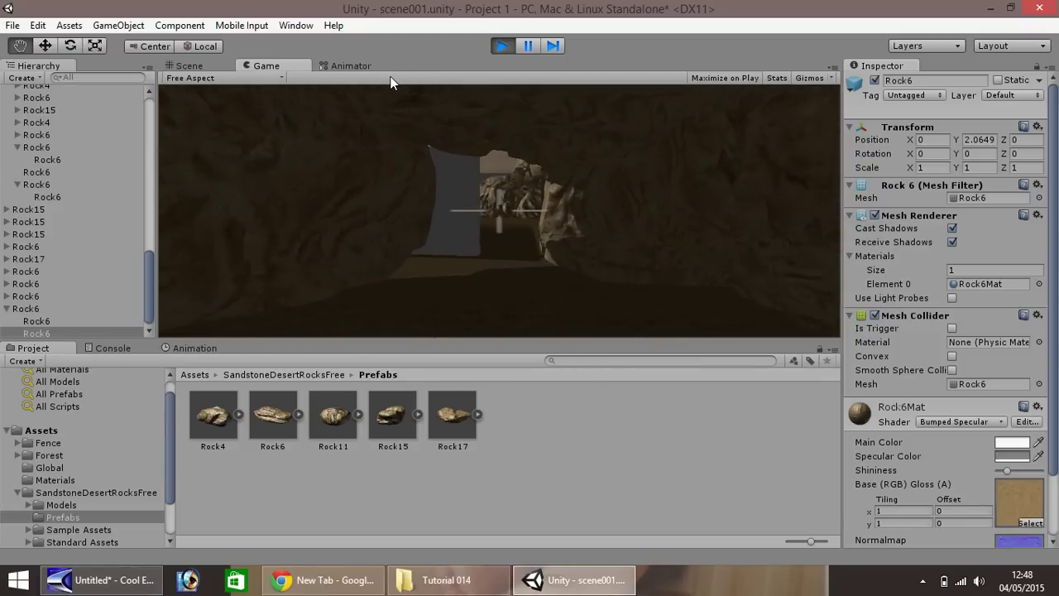
key(w)
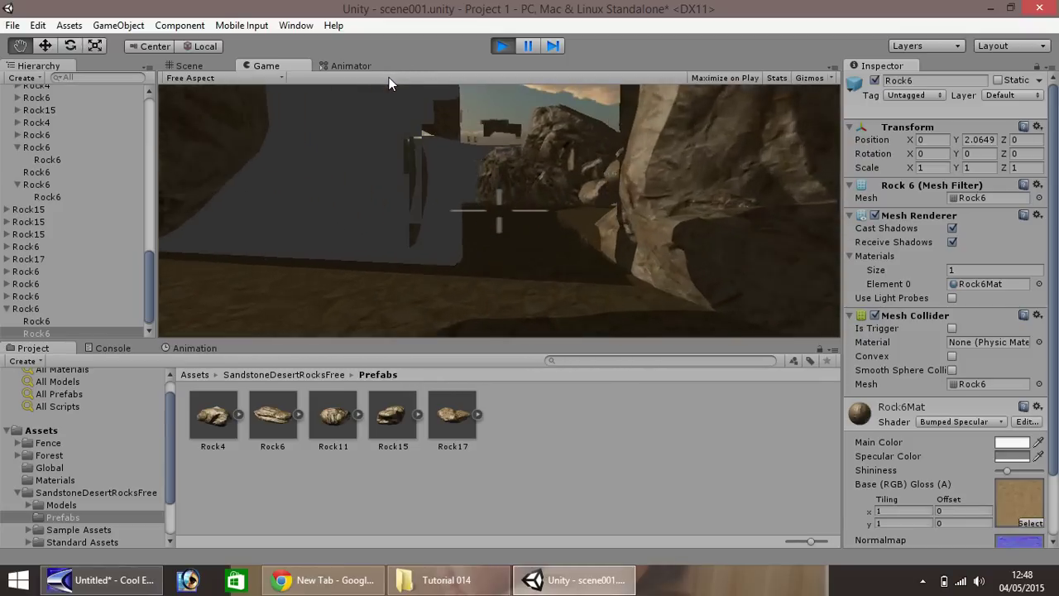
key(w)
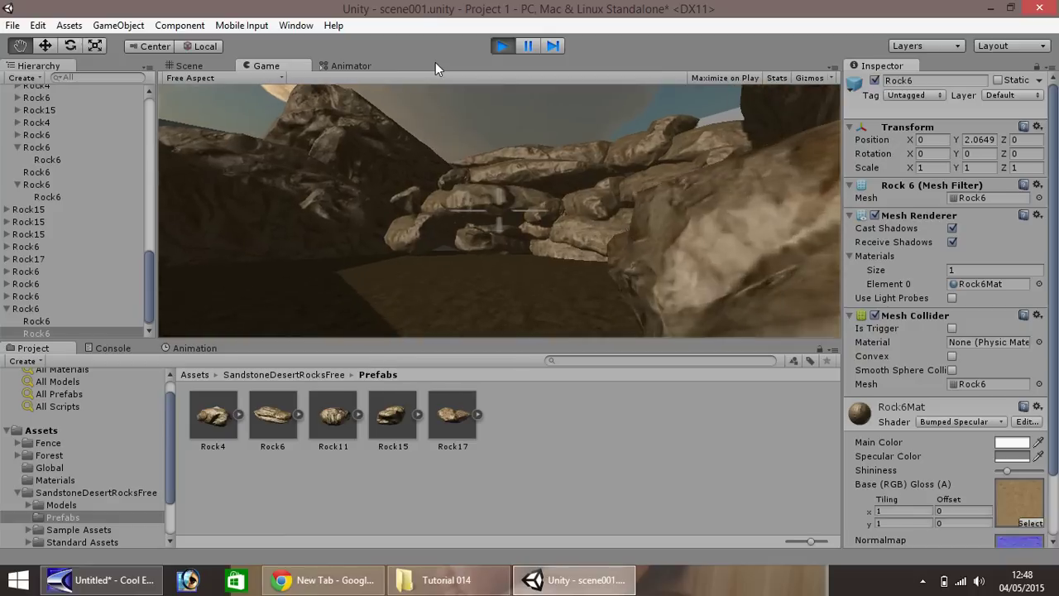
key(w)
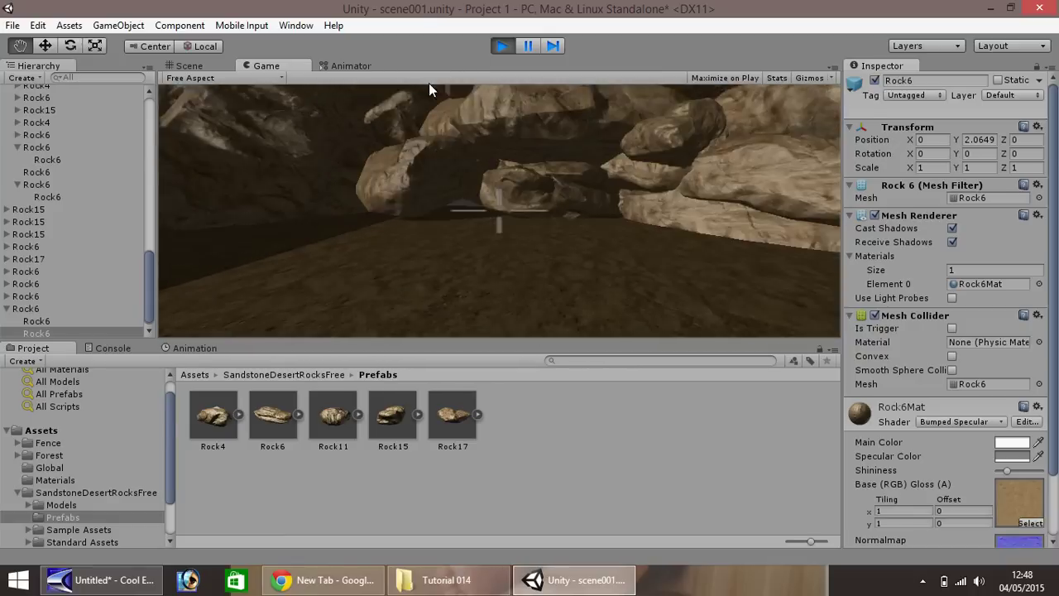
key(w)
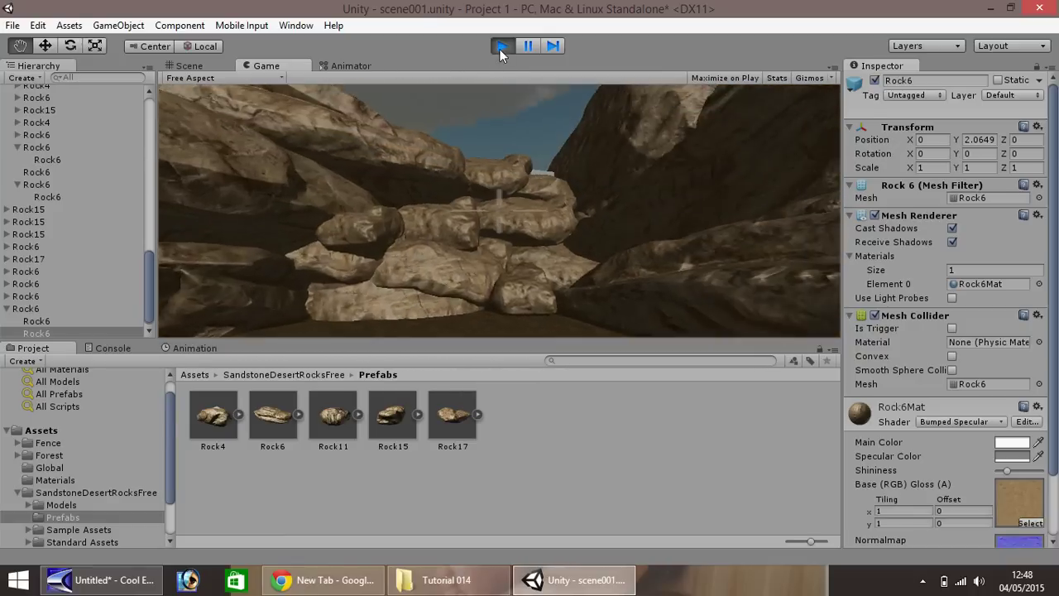
click(501, 46)
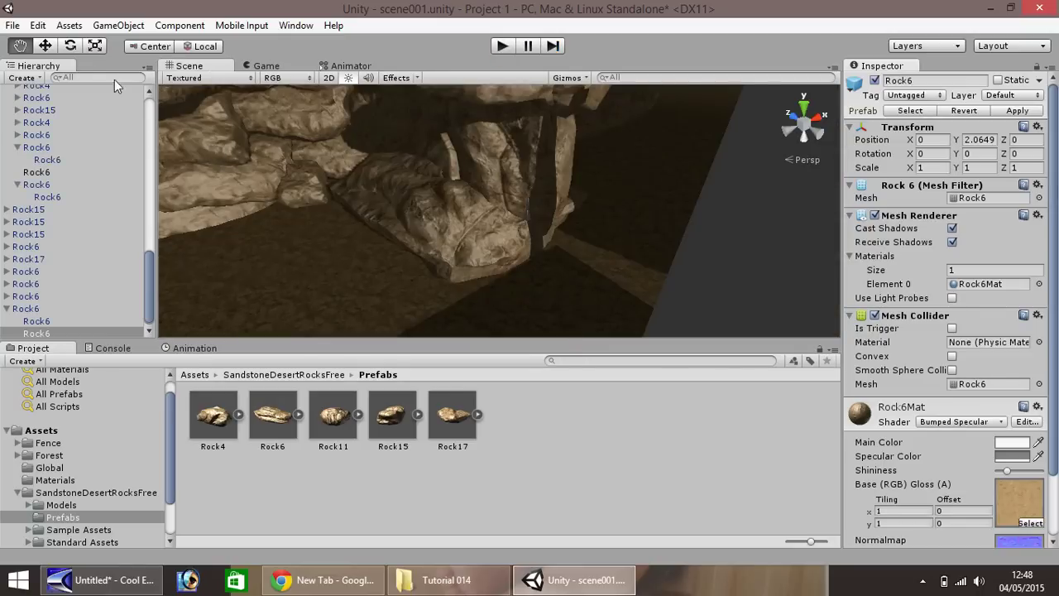
Browse the Small Town, Standard Assets, Materials, Global and Village001 asset folders for a material suited to the cave walls
scroll(248, 166, down, 10)
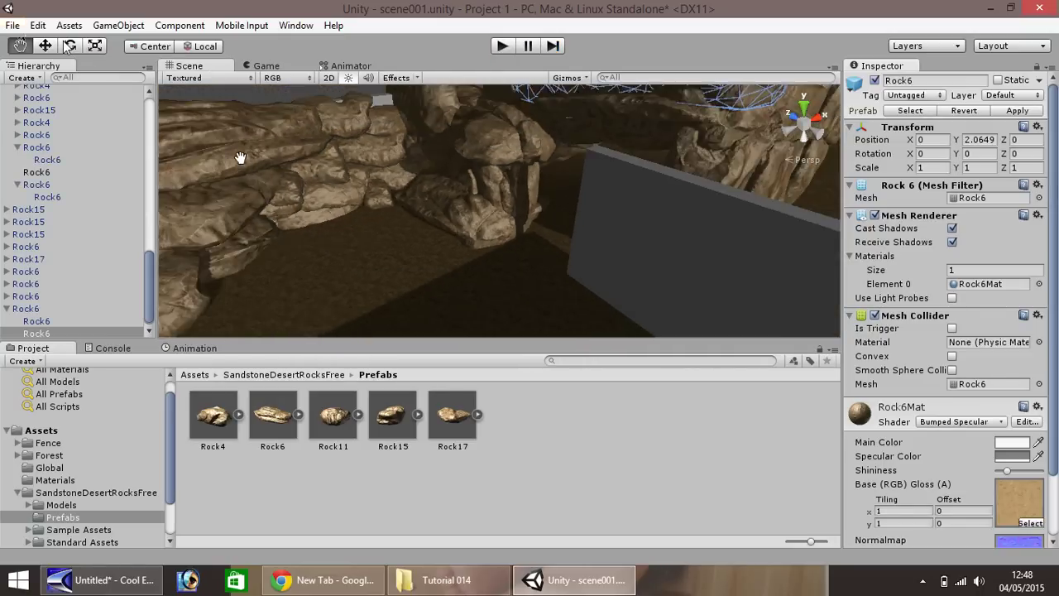
click(16, 493)
click(58, 515)
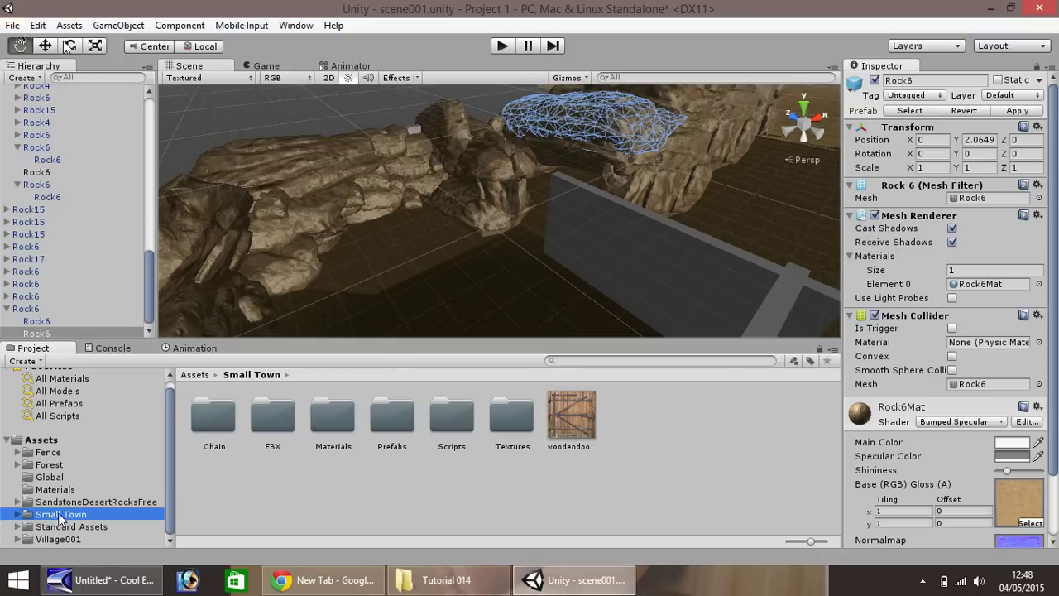
click(67, 527)
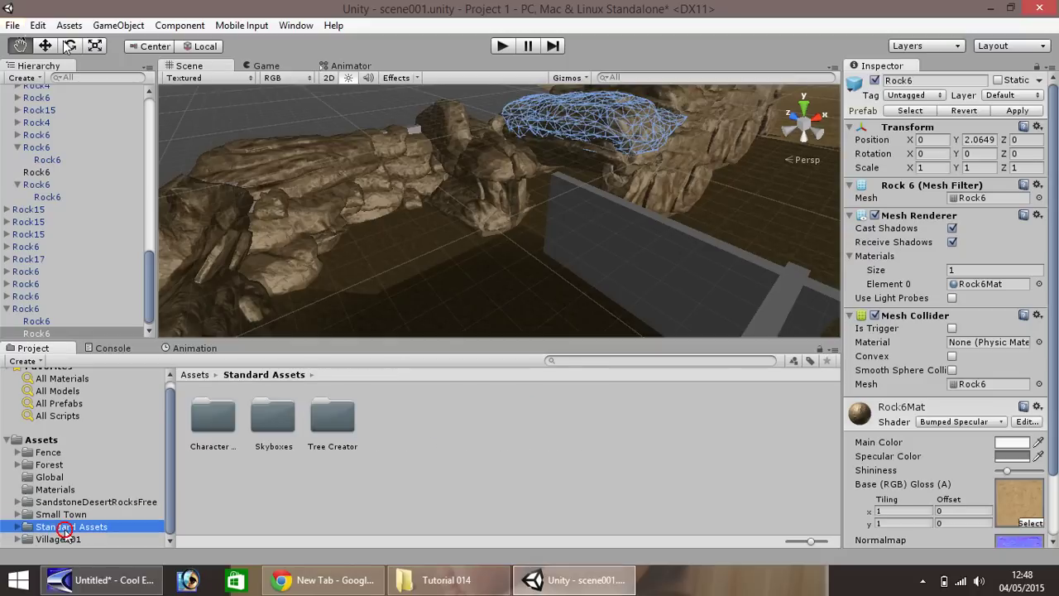
click(49, 515)
click(18, 514)
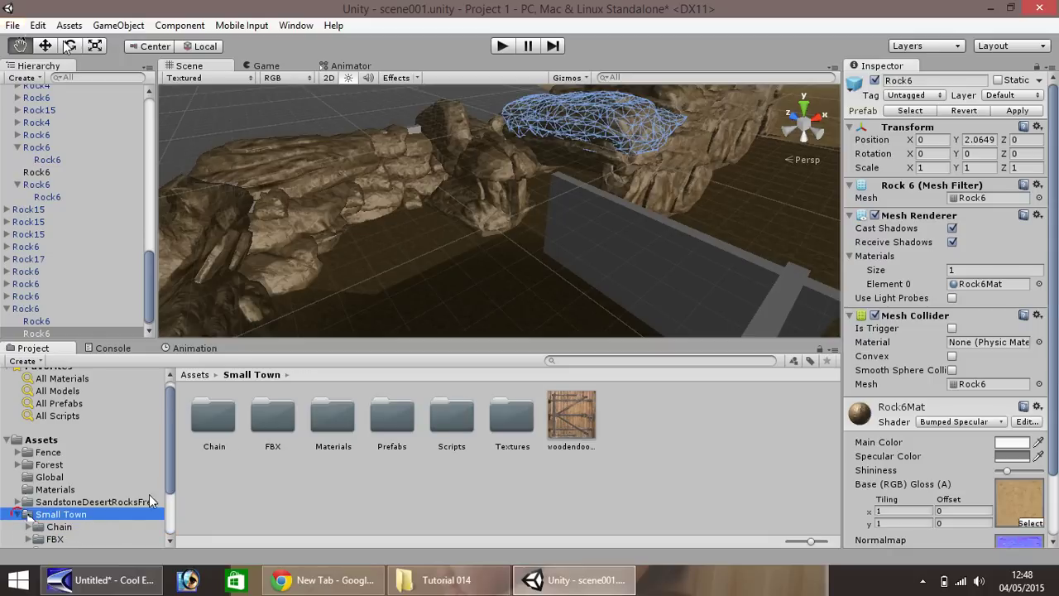
drag(173, 464, 168, 507)
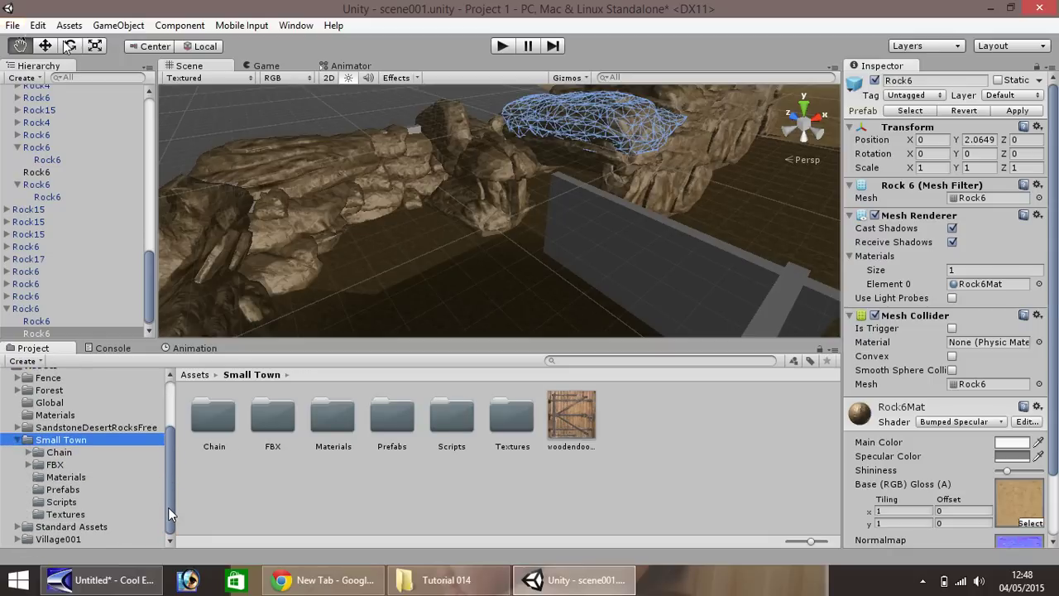
click(69, 515)
click(63, 502)
click(60, 489)
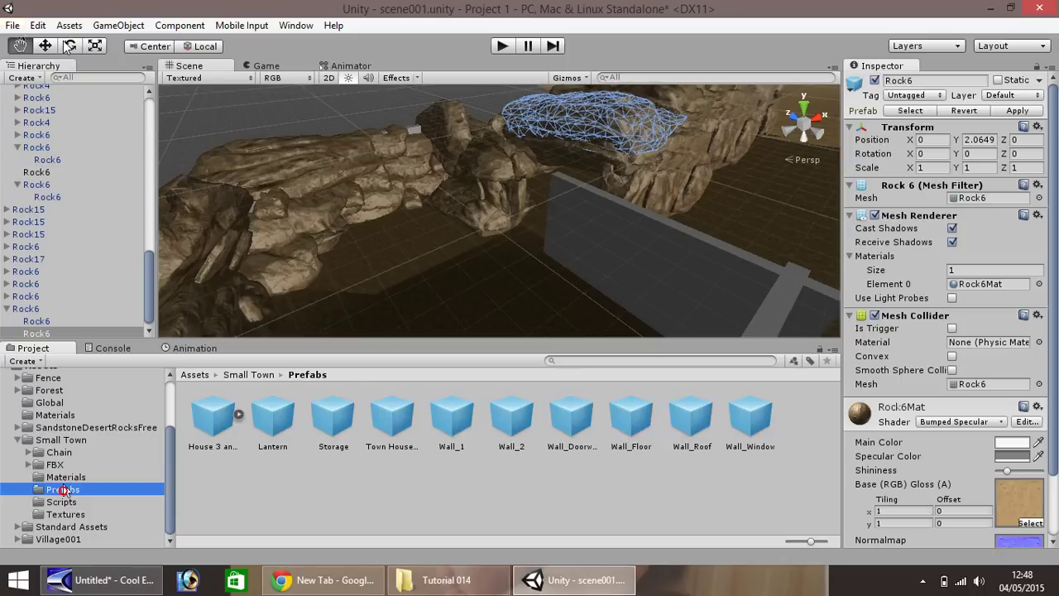
click(58, 477)
click(54, 465)
click(58, 452)
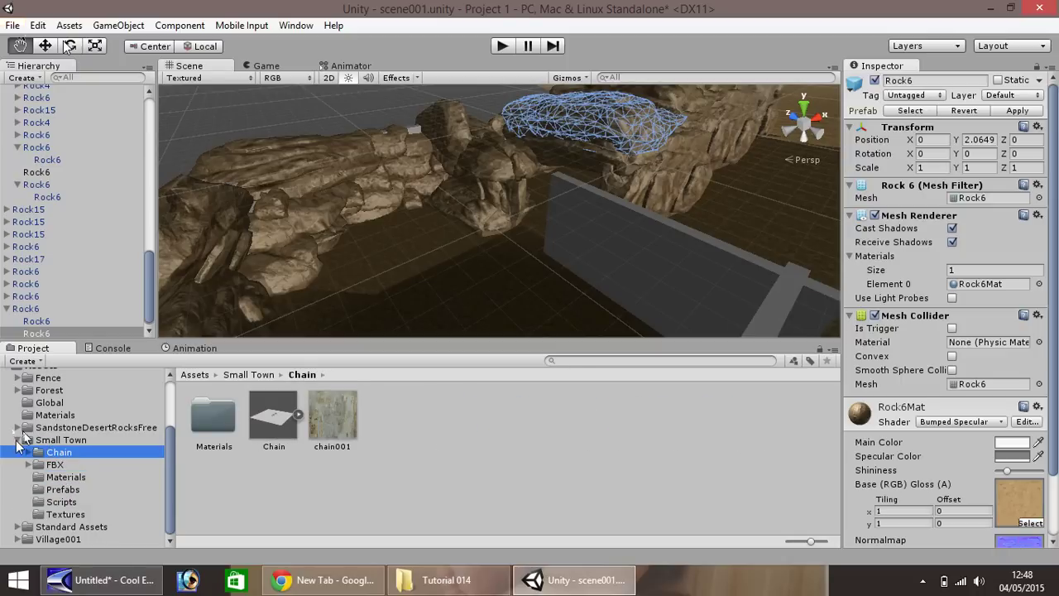
click(17, 440)
click(54, 489)
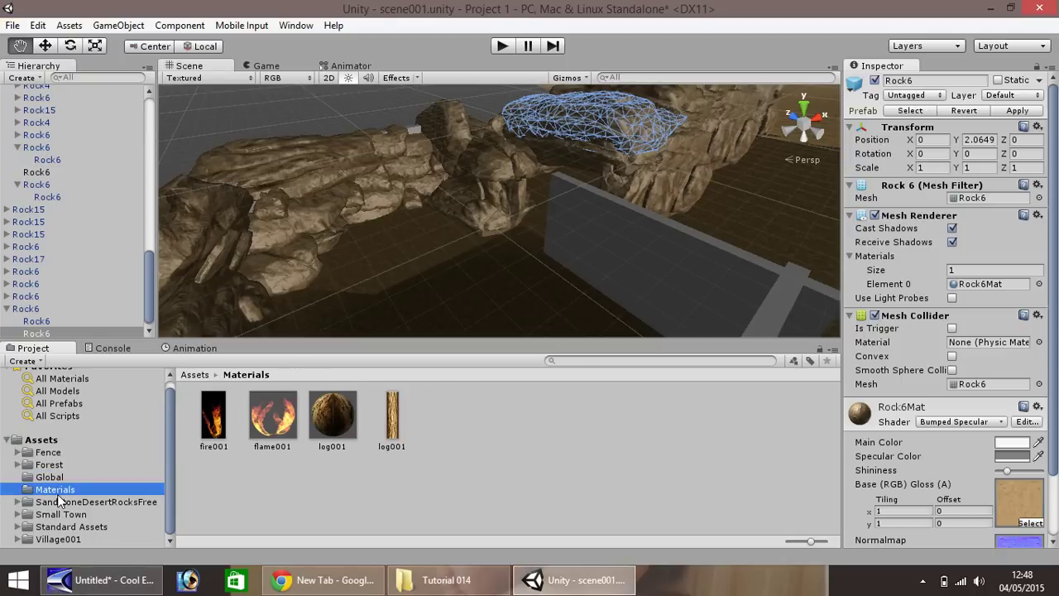
click(46, 478)
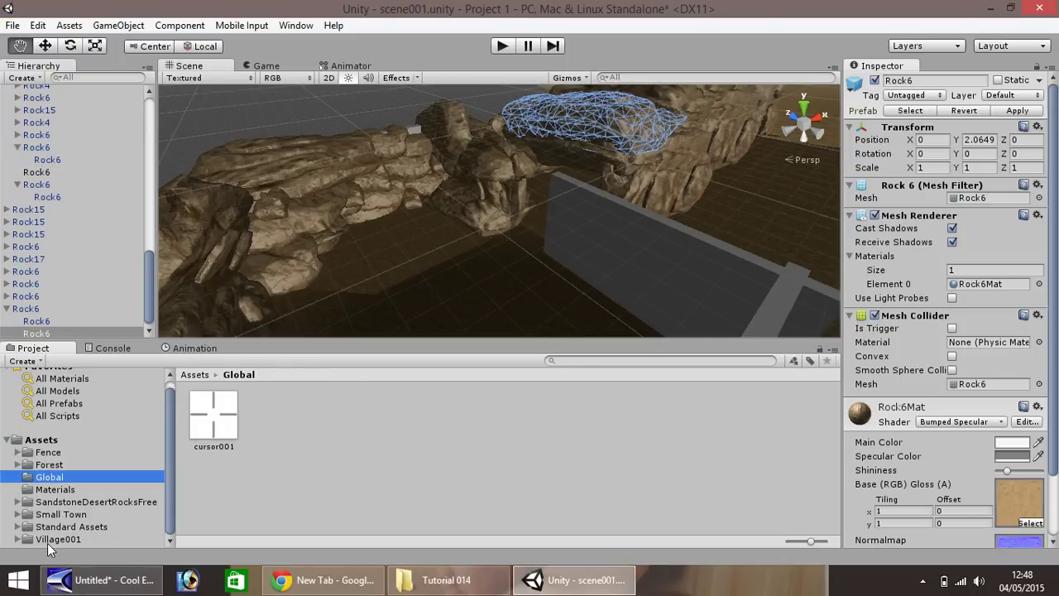
click(48, 540)
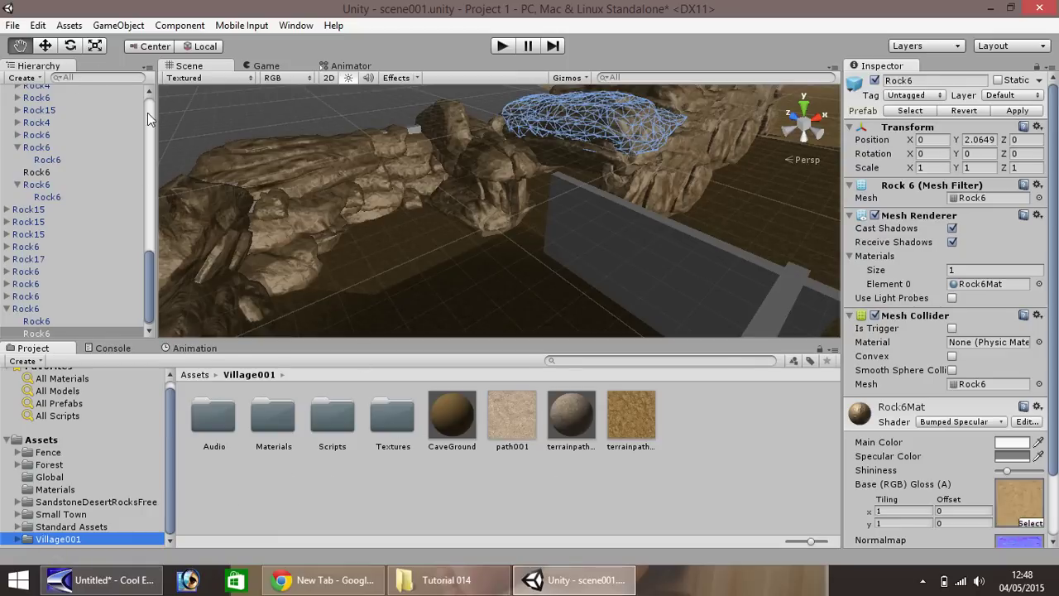
Apply the CaveGround material to the plain grey cave walls showing through the gaps between the rocks
right_drag(244, 138, 408, 237)
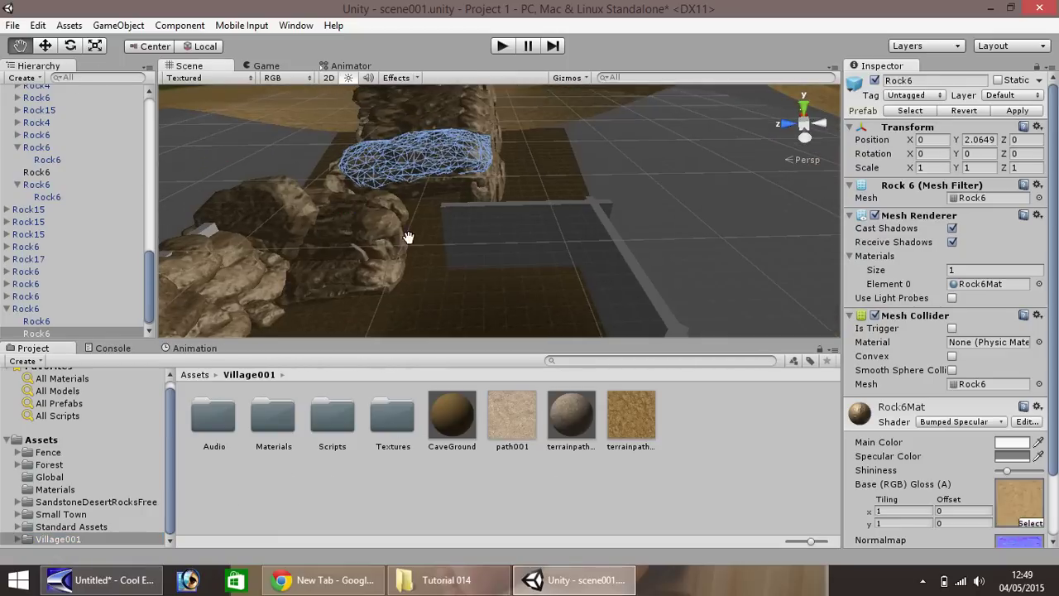
drag(408, 237, 648, 268)
drag(452, 430, 461, 247)
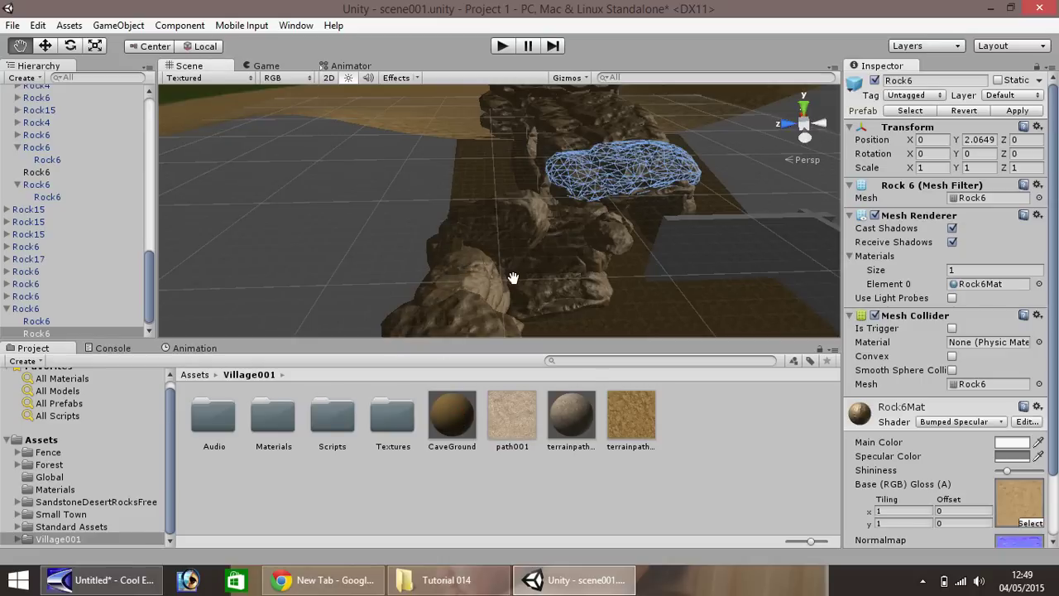
scroll(509, 278, up, 6)
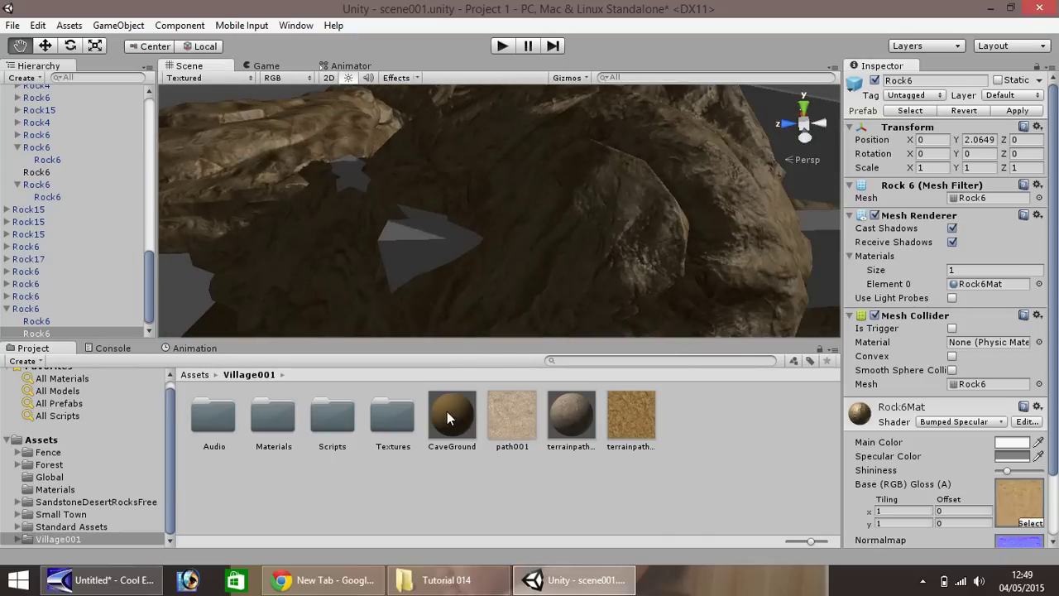
click(408, 254)
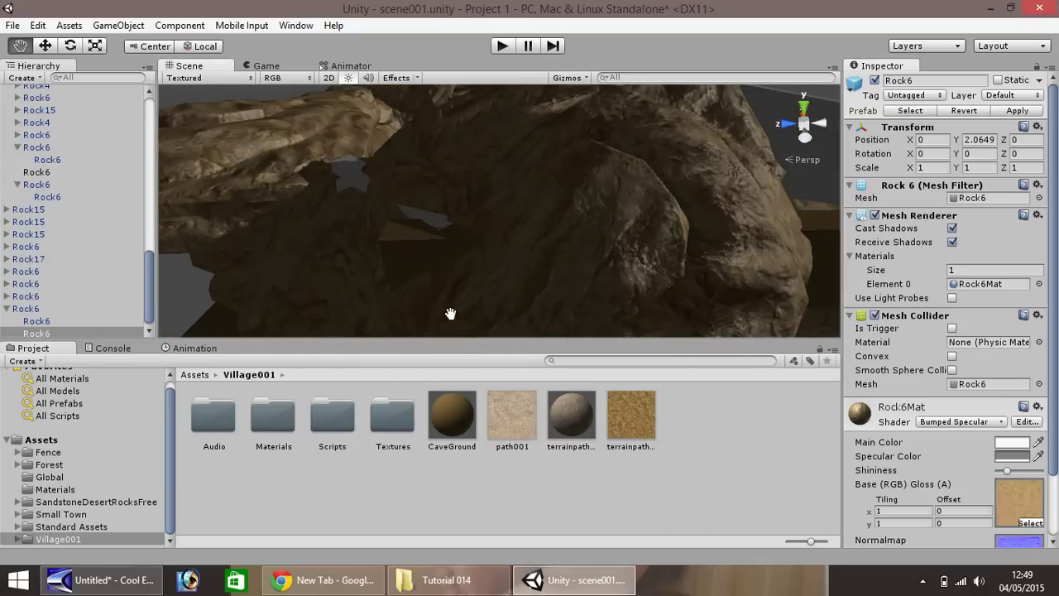
drag(455, 411, 346, 171)
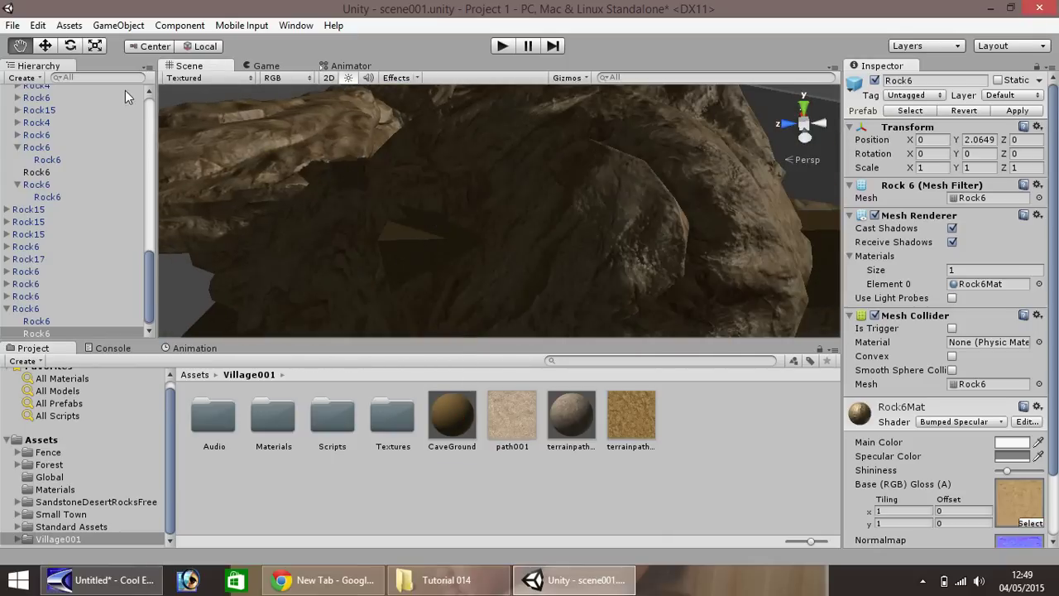
Duplicate the innermost roof rock's Rock6 mesh twice, moving the last copy out over the cave interior to about X -23.4
scroll(485, 248, down, 6)
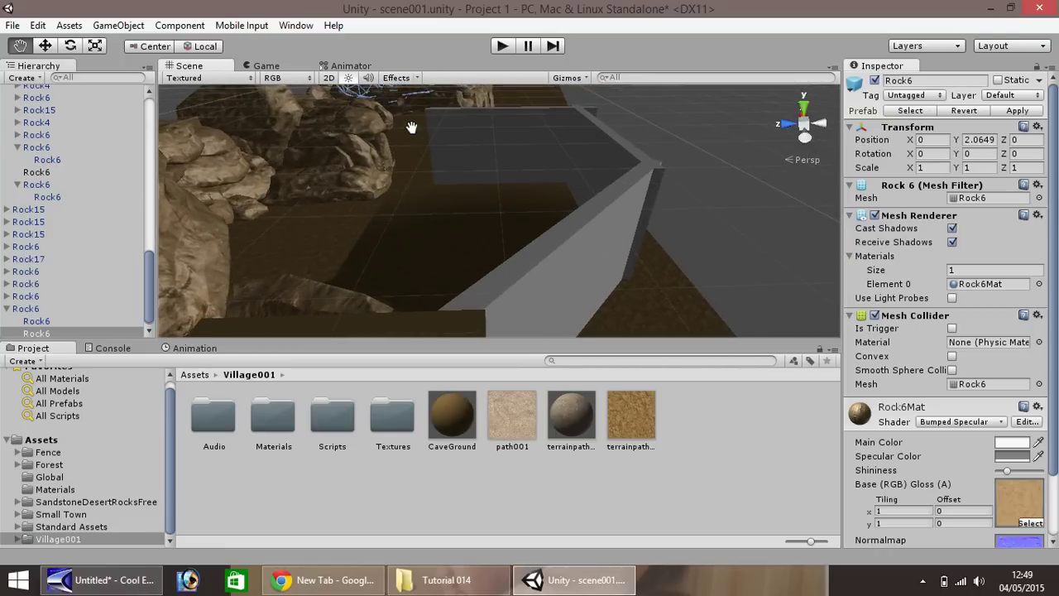
drag(408, 163, 364, 236)
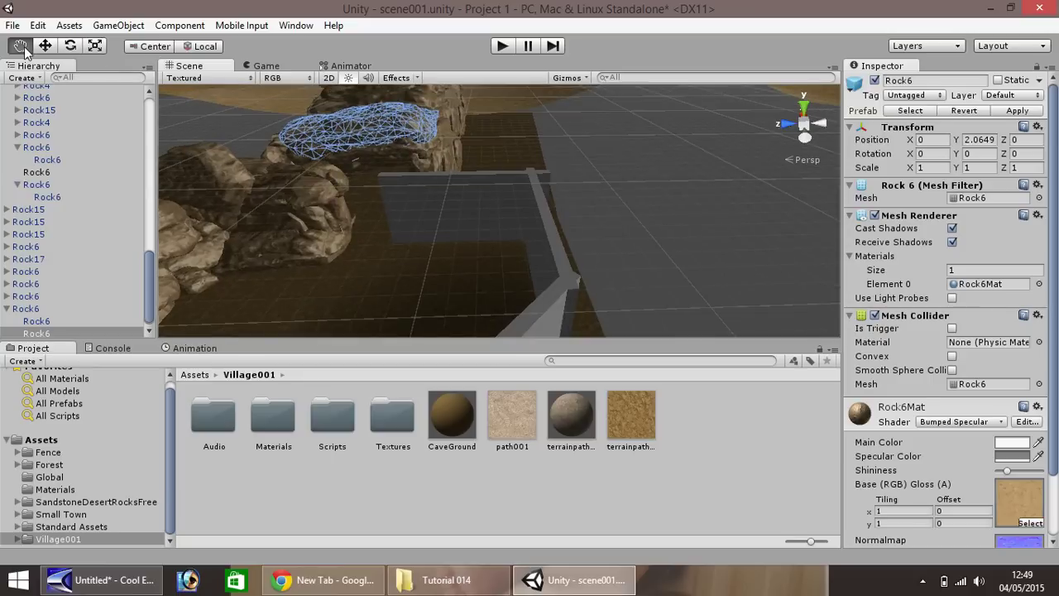
alt+drag(307, 153, 178, 190)
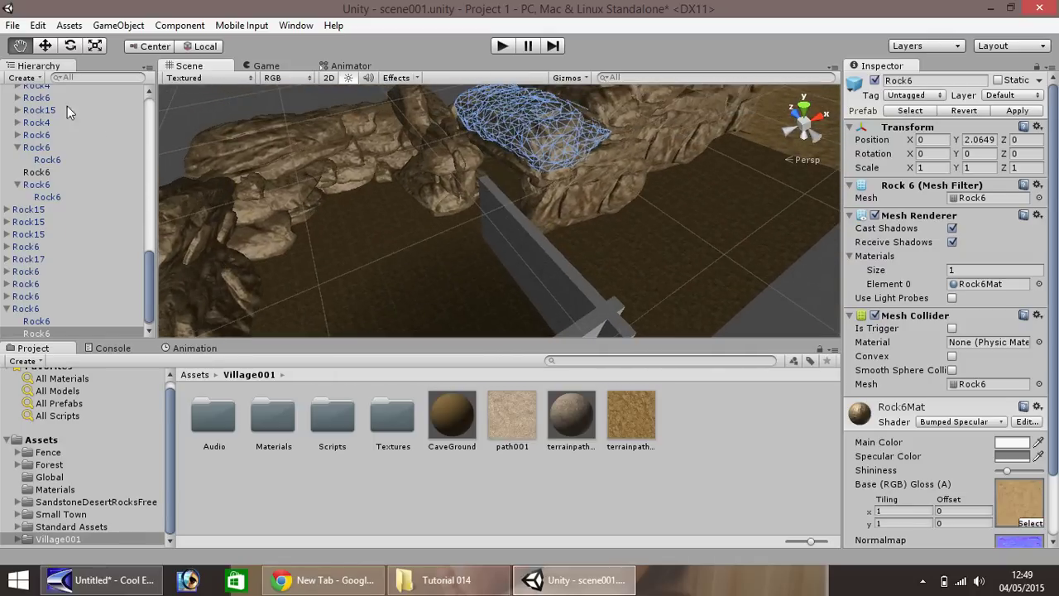
click(45, 47)
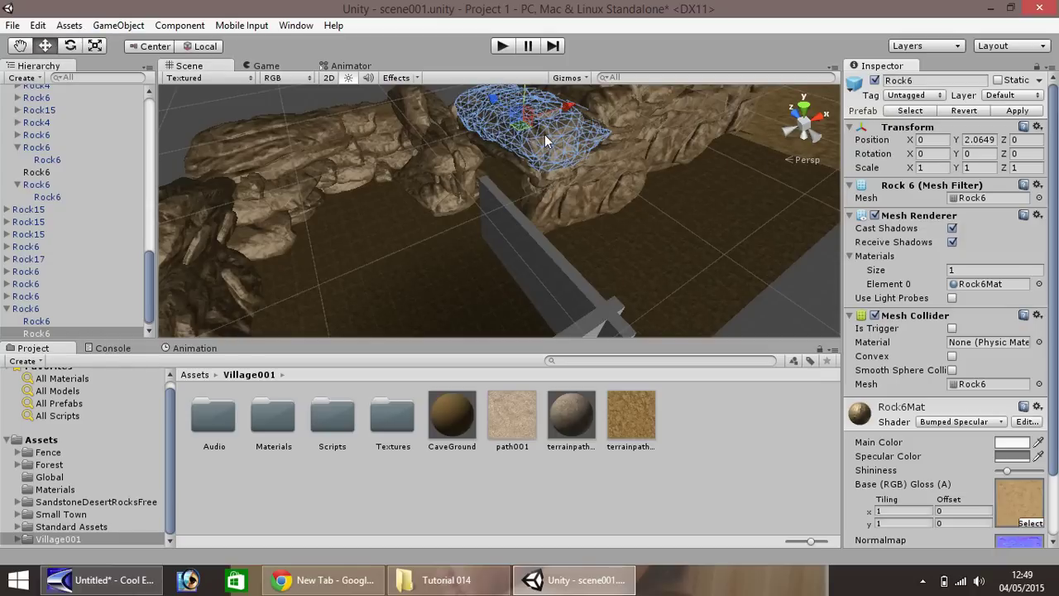
key(ctrl+d)
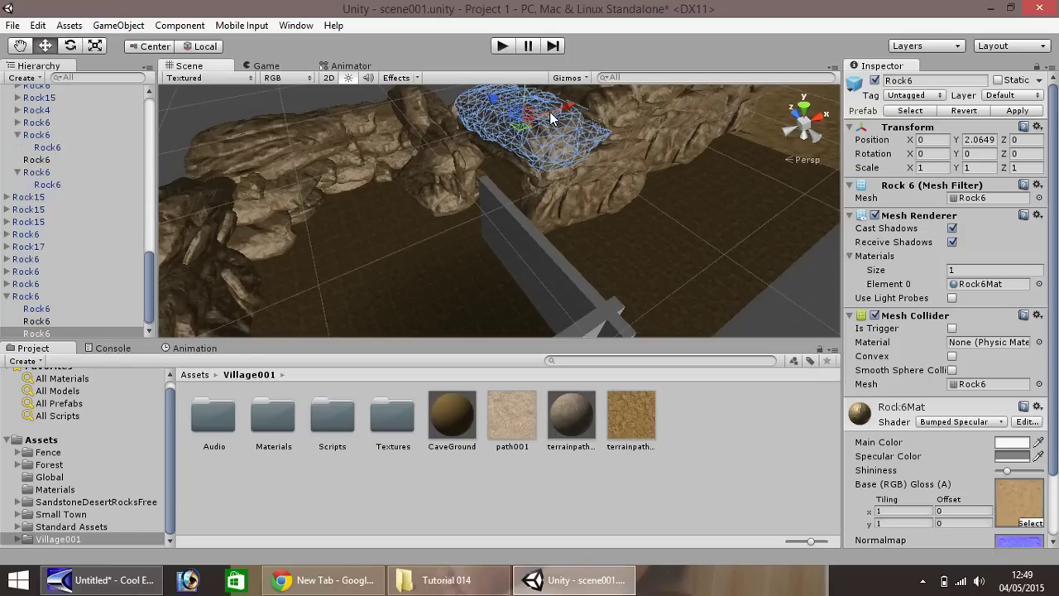
drag(550, 112, 352, 161)
key(ctrl+d)
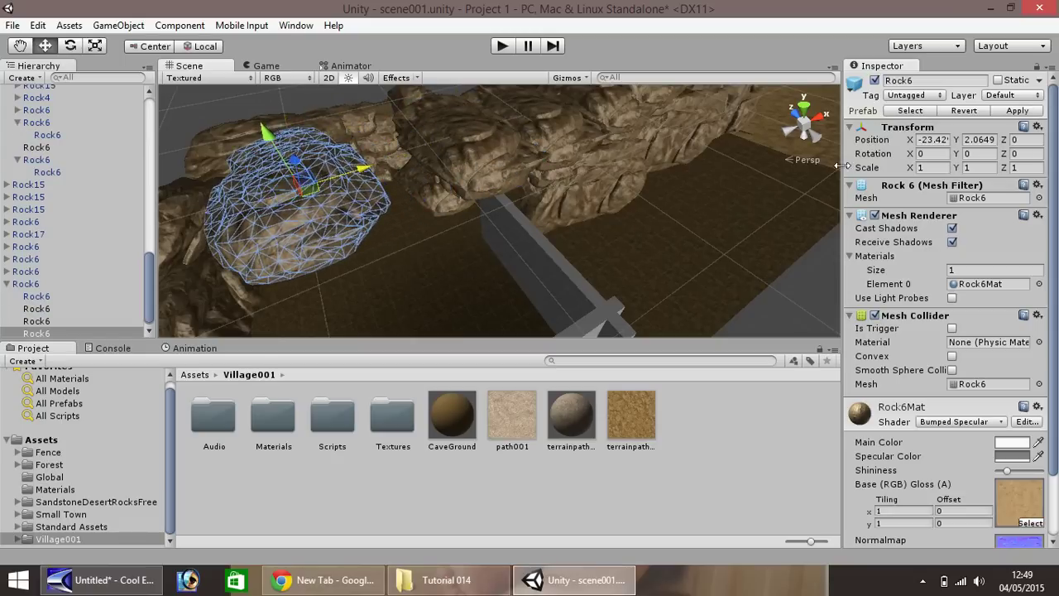
Set the last Rock6 copy's Y rotation to 90 and its scale to 2 on all three axes
click(977, 154)
text(90)
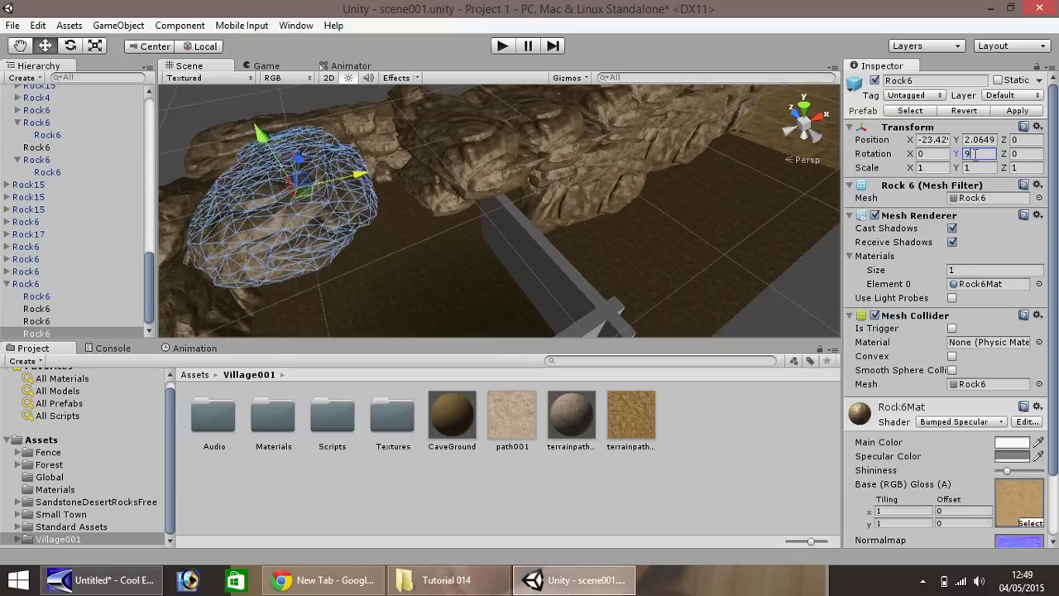
click(938, 167)
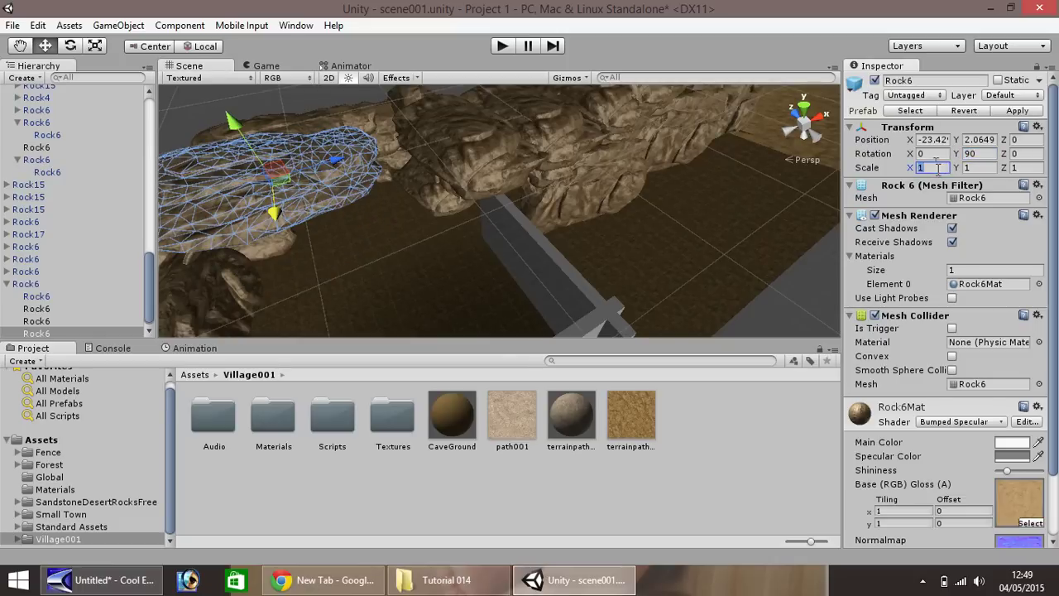
text(2)
key(Tab)
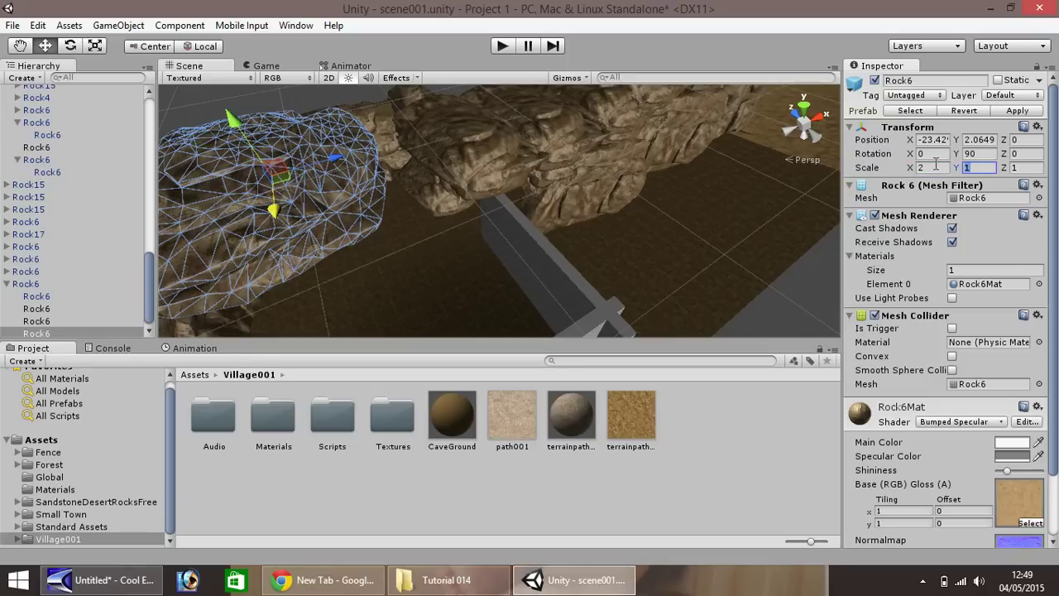
text(2)
key(Tab)
text(2)
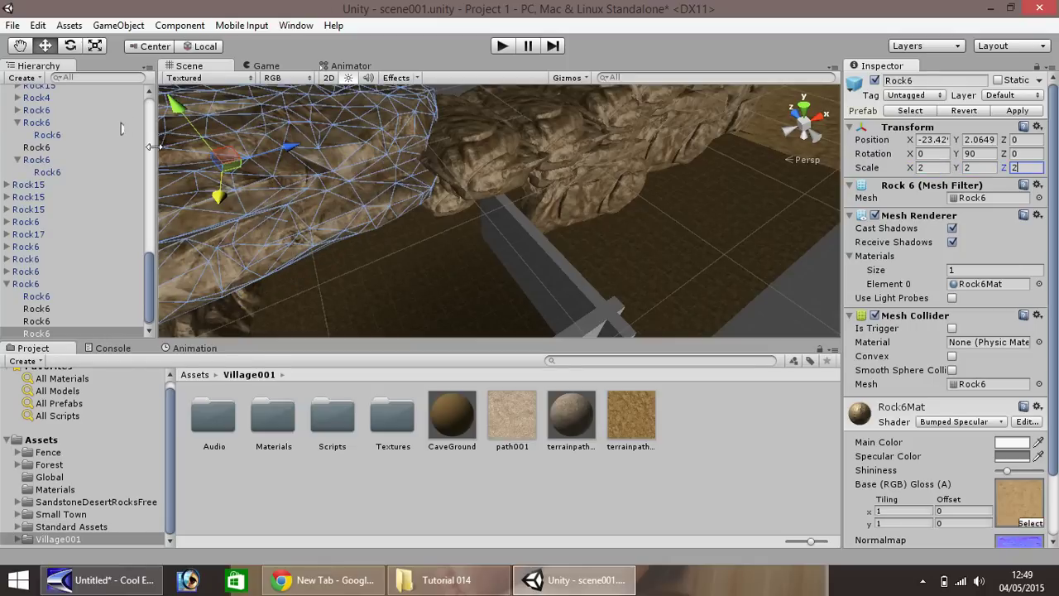
Move the enlarged Rock6 over the cave interior to about X -15.3, Z 9.8, and duplicate it to about Z -2.0
click(19, 46)
drag(278, 181, 410, 113)
scroll(418, 201, up, 6)
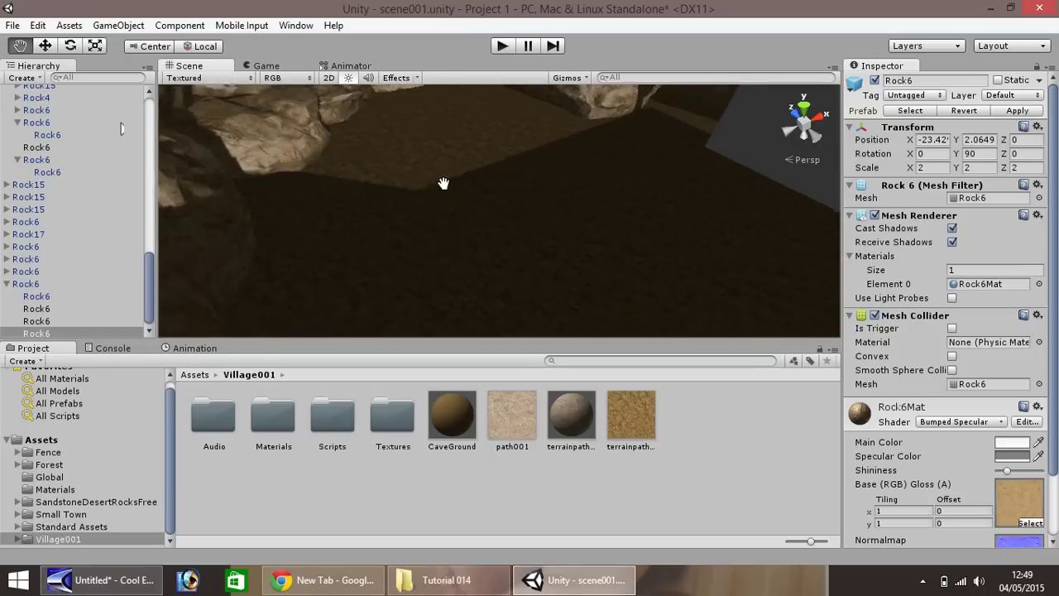
alt+drag(425, 201, 434, 175)
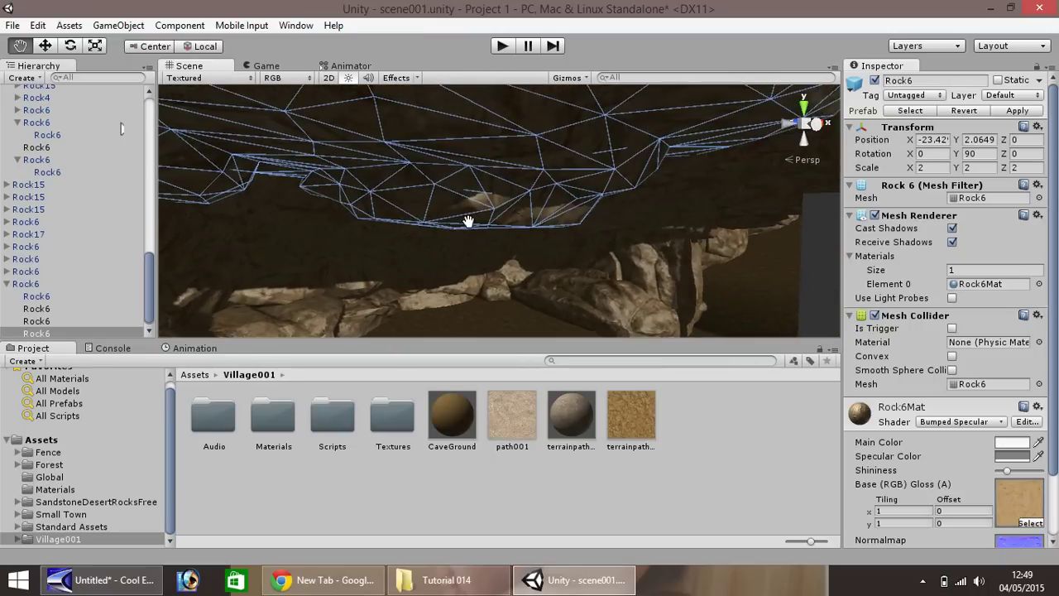
alt+drag(471, 220, 442, 216)
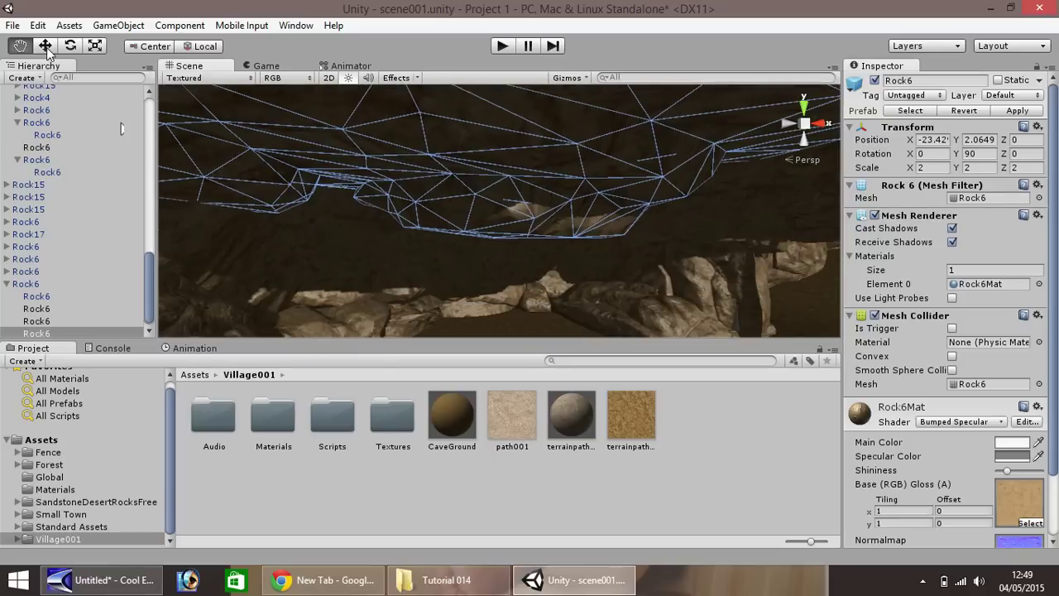
click(46, 47)
alt+drag(386, 163, 433, 106)
drag(425, 144, 530, 170)
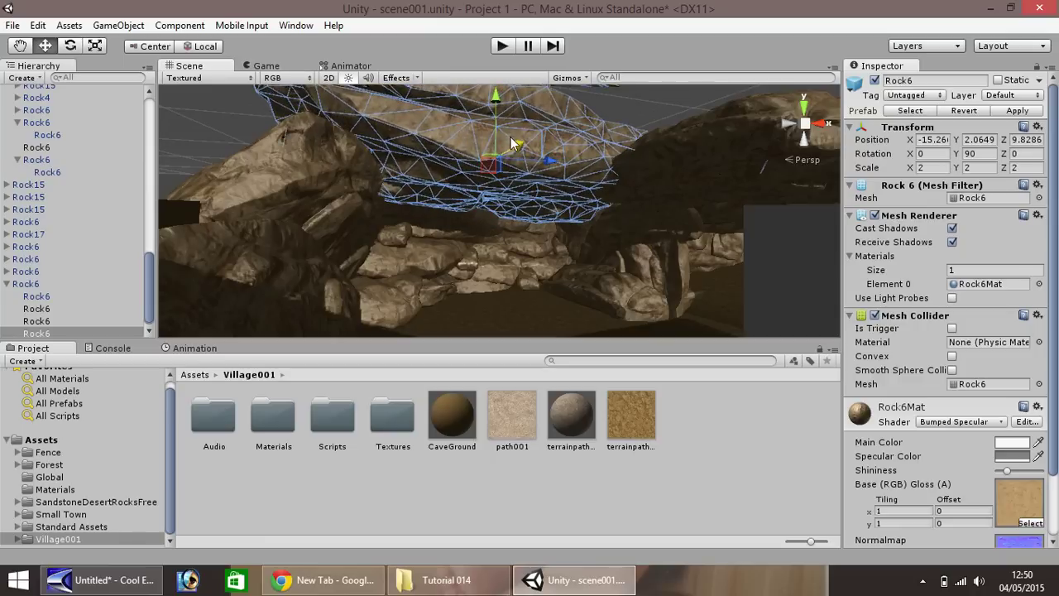
key(ctrl+d)
drag(515, 151, 558, 151)
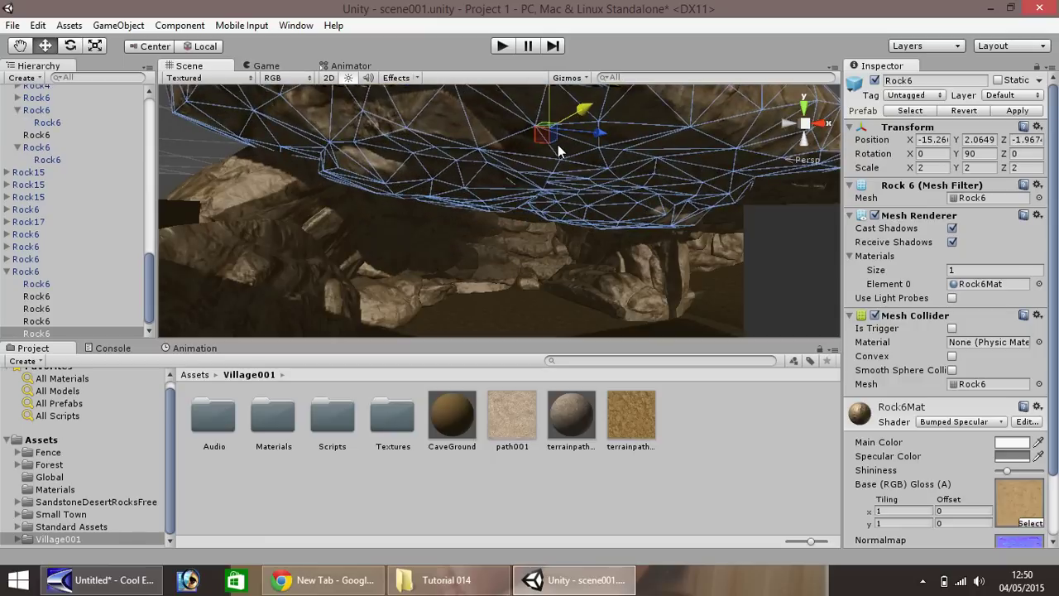
Play-test the scene by walking from the desert through the cave entrance and passage into the interior, checking the rock roof, and stop play mode
click(507, 47)
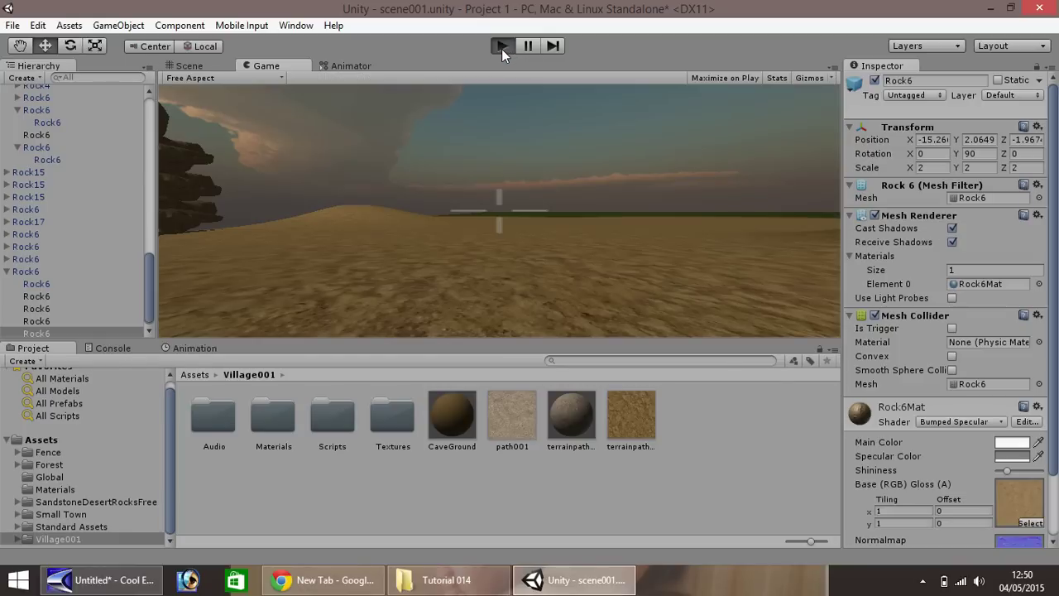
key(w)
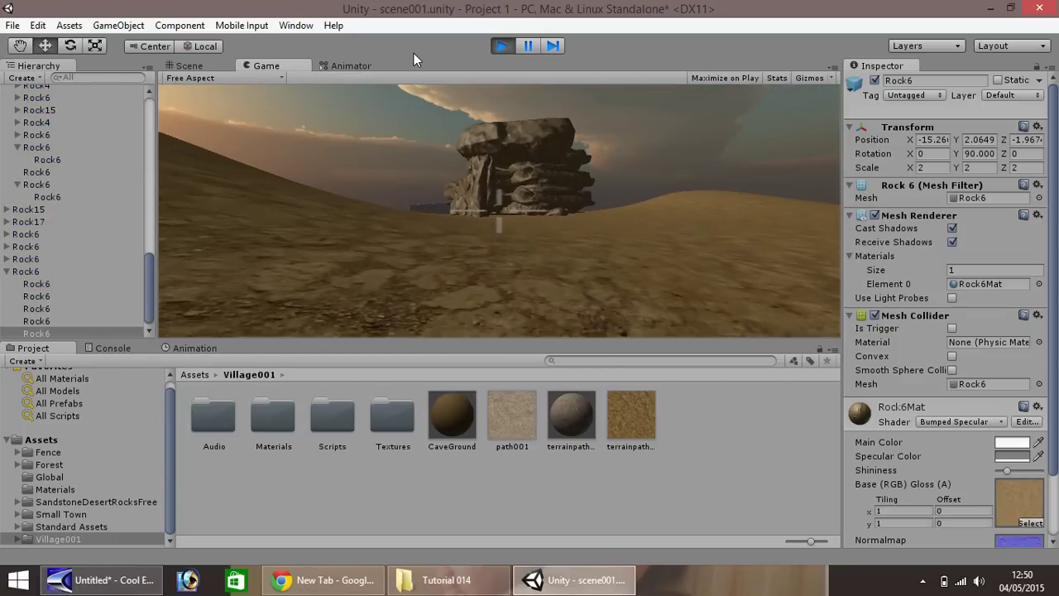
key(w)
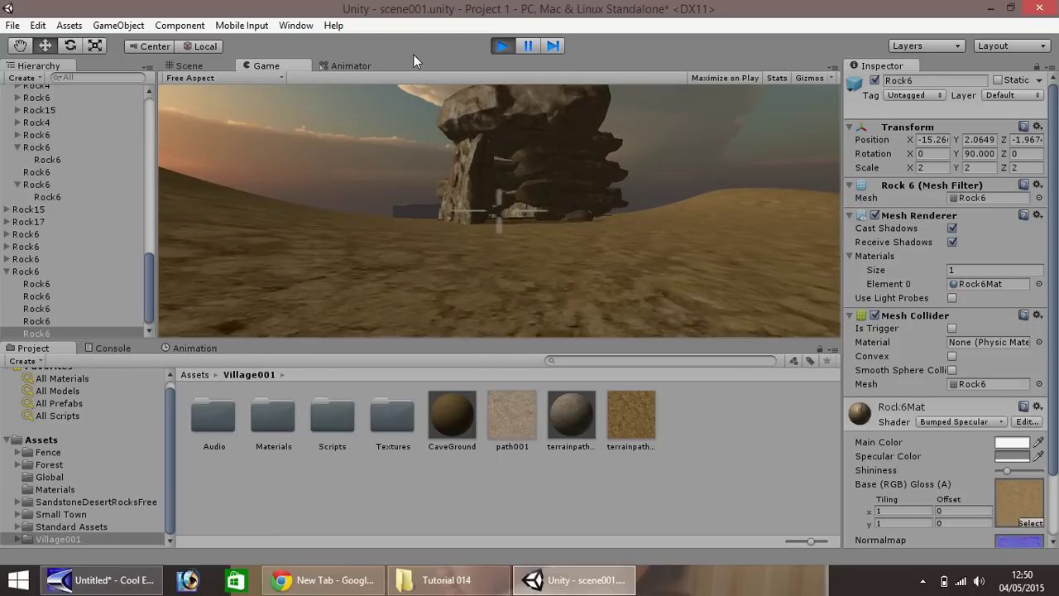
key(w)
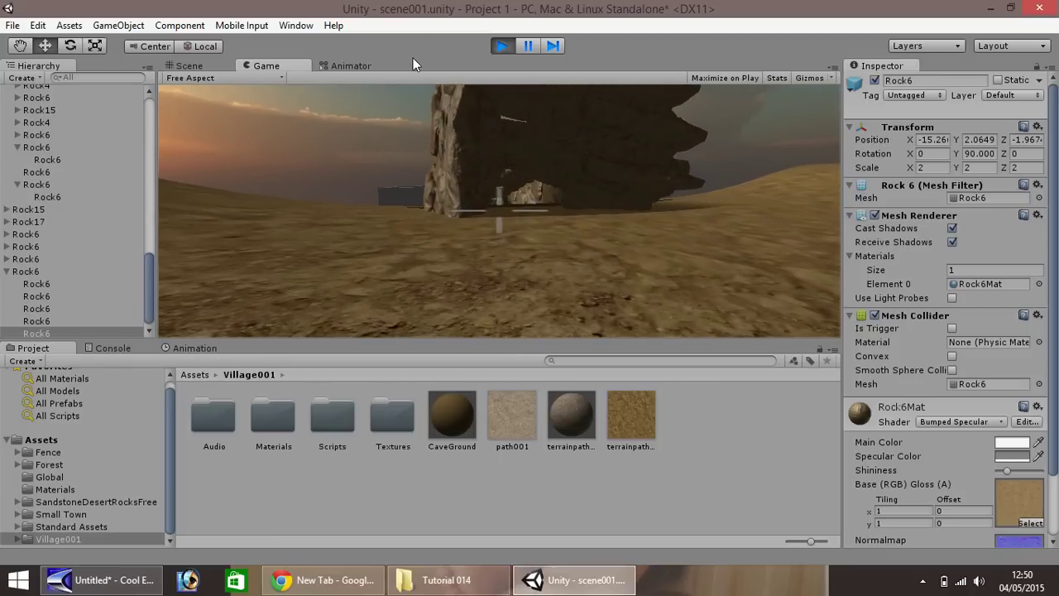
key(w)
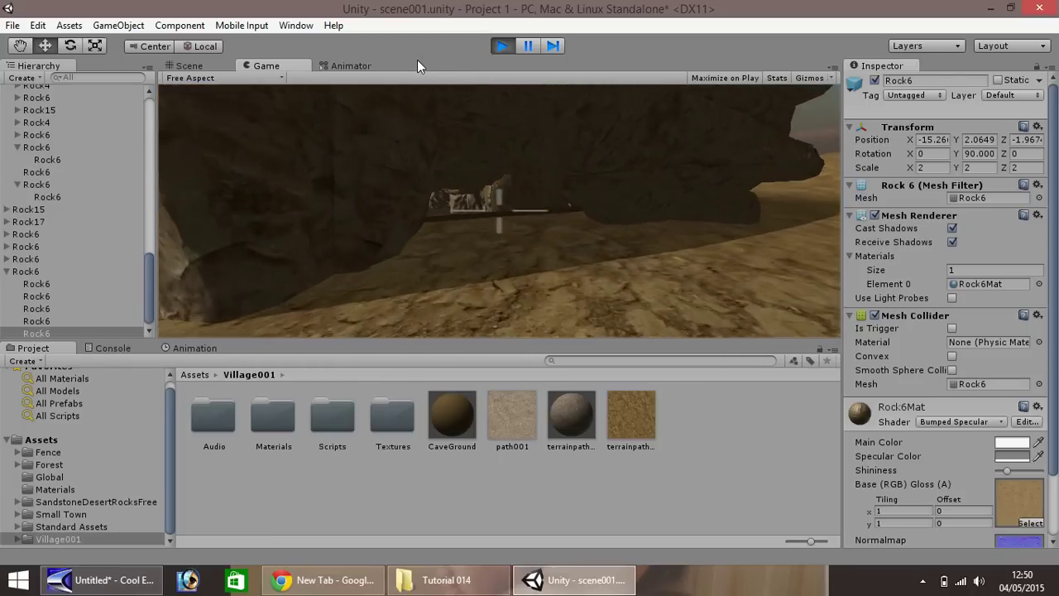
key(w)
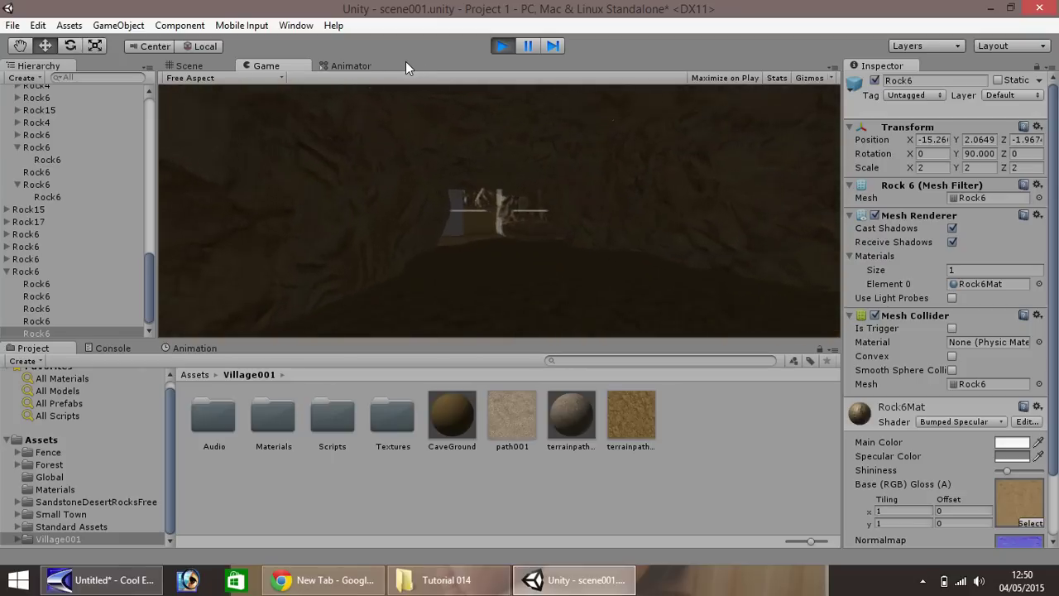
key(w)
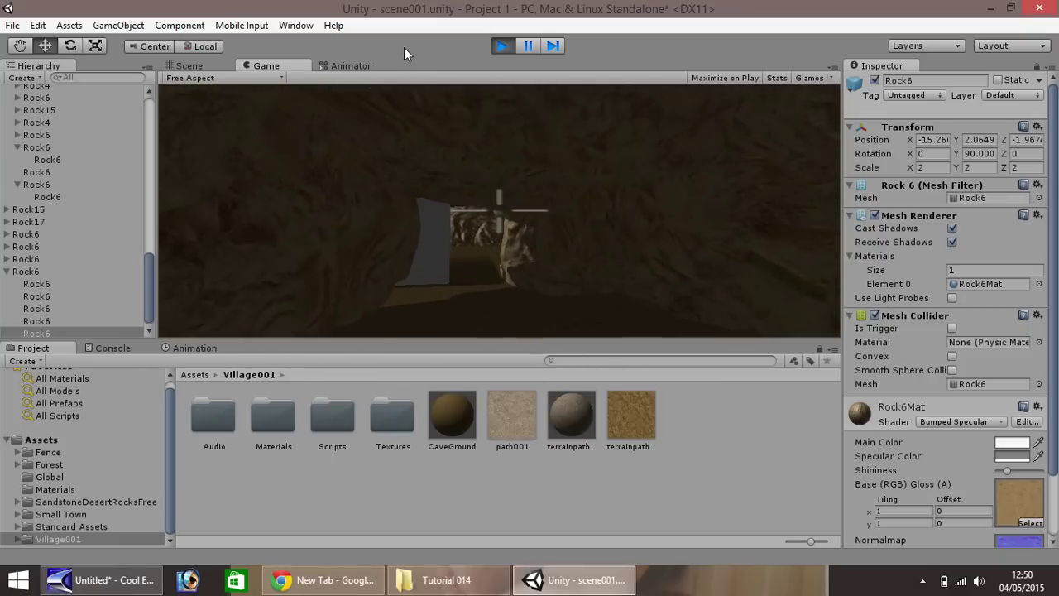
key(w)
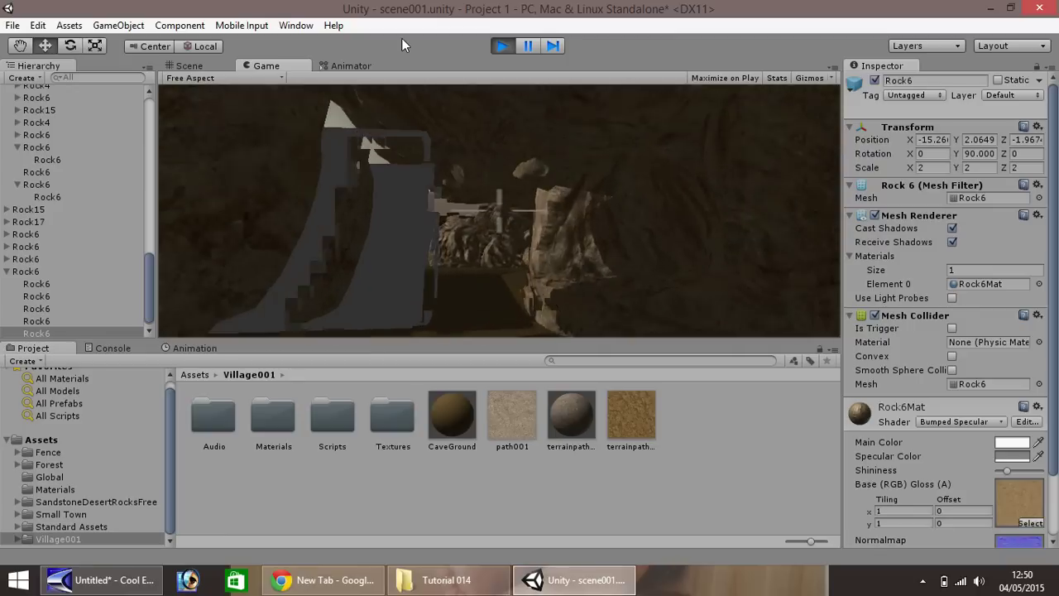
key(w)
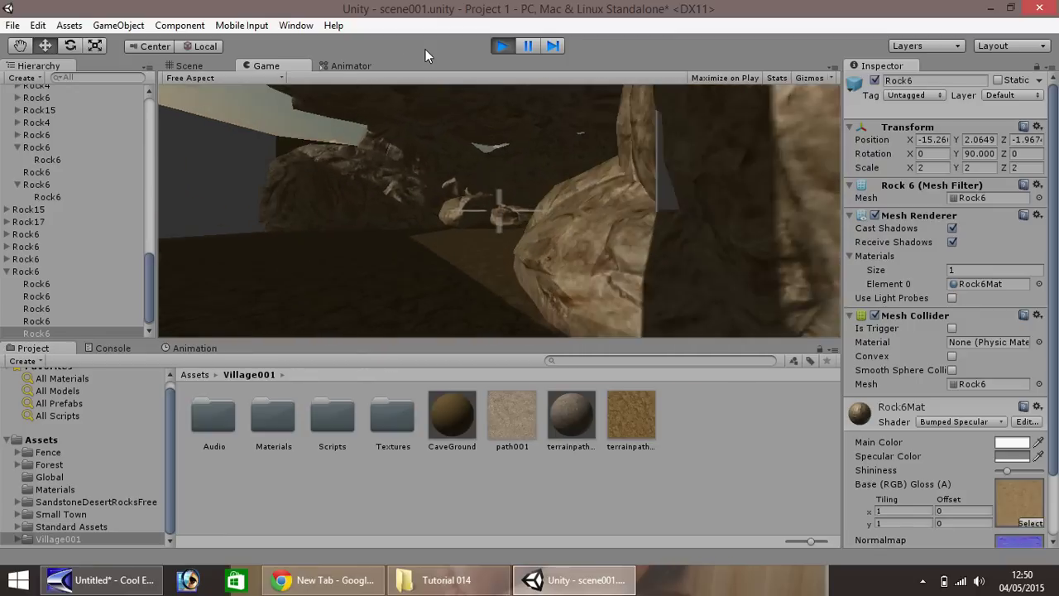
key(w)
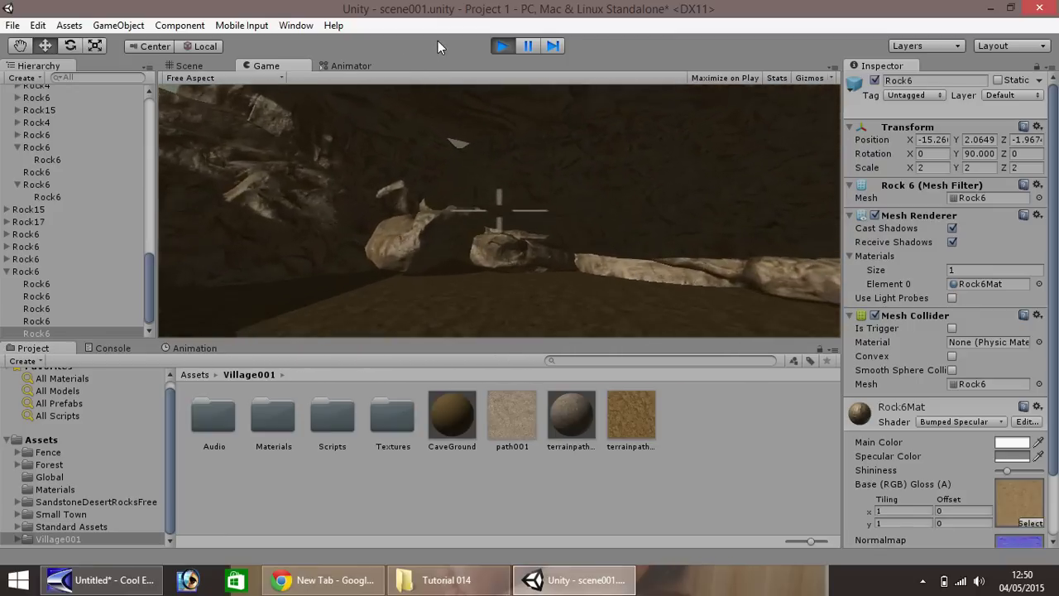
key(w)
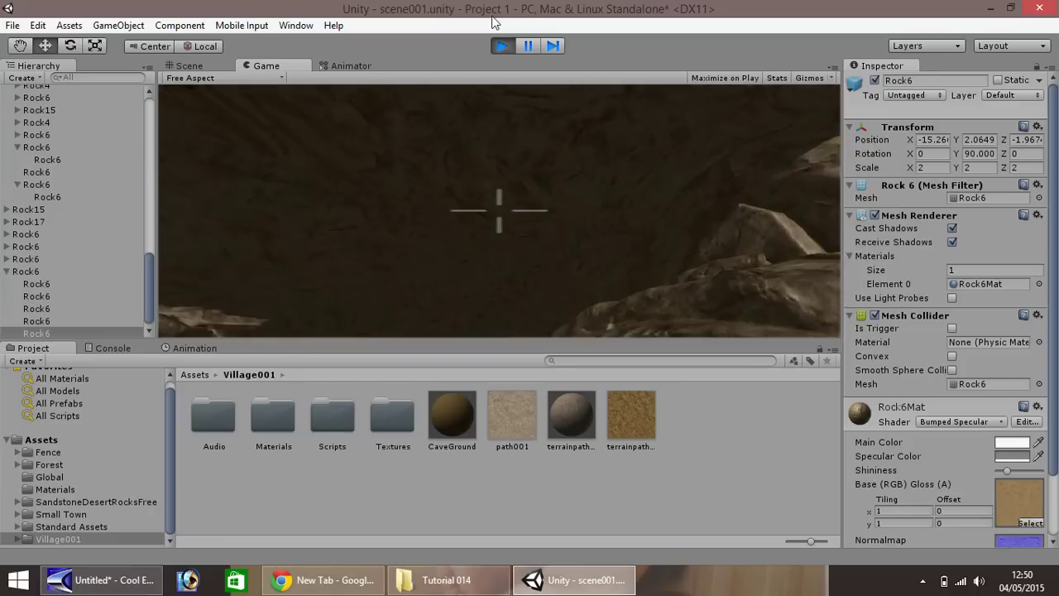
key(w)
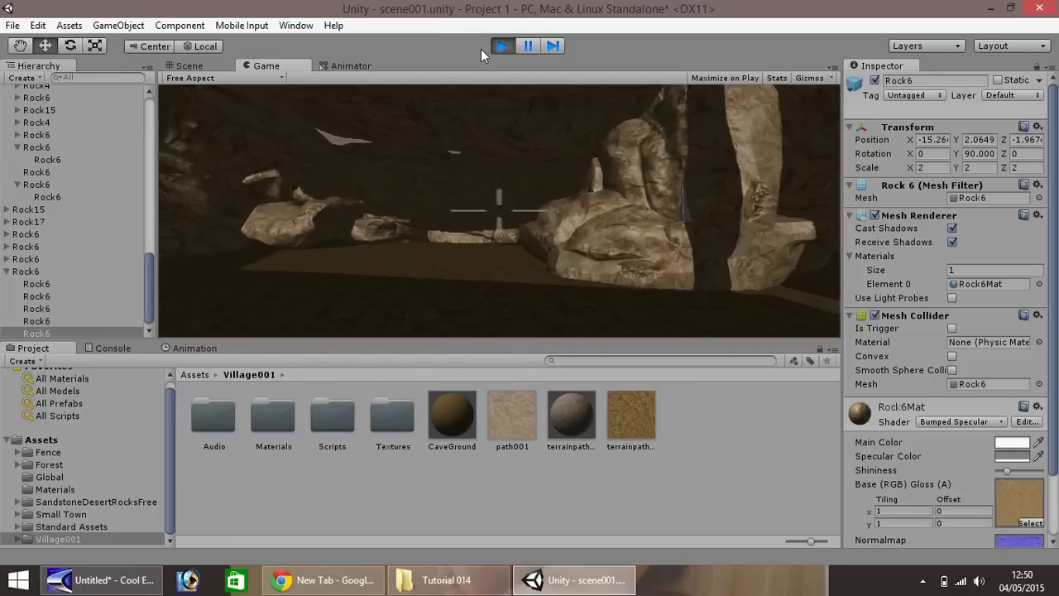
click(501, 45)
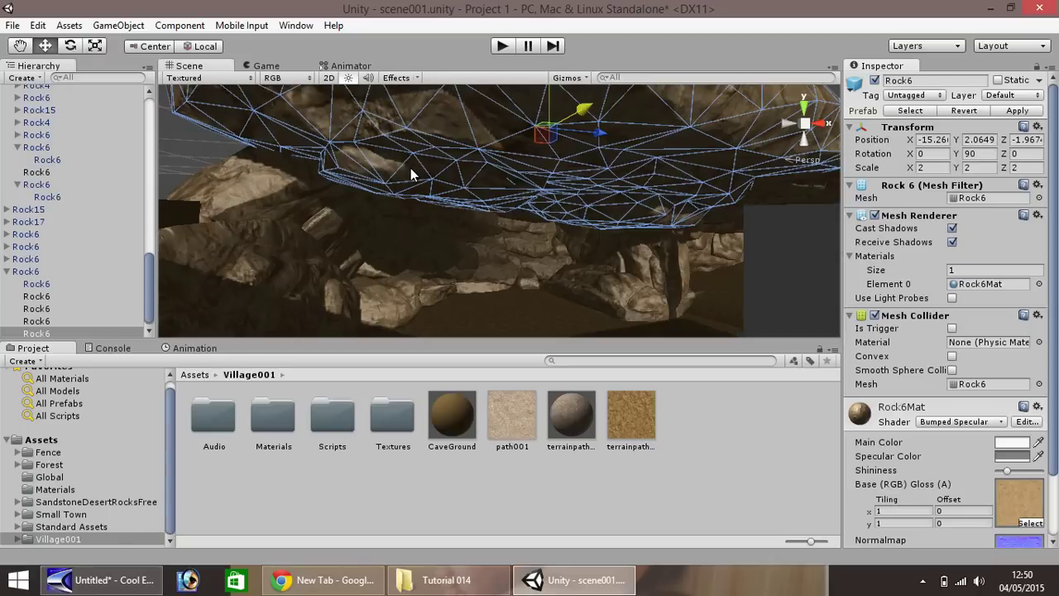
Move the loose Rock15 listed directly below Cave001 into the Cave001 group, keeping the Cave001 and Rock6 groups collapsed
key(f)
click(21, 45)
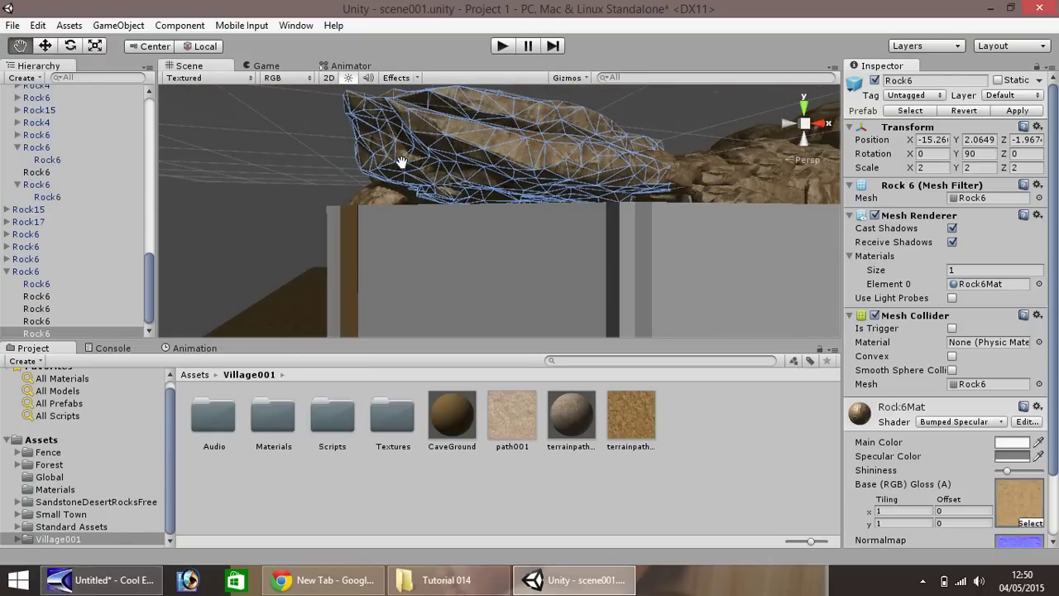
alt+drag(402, 160, 326, 258)
alt+drag(507, 259, 585, 229)
scroll(424, 220, down, 3)
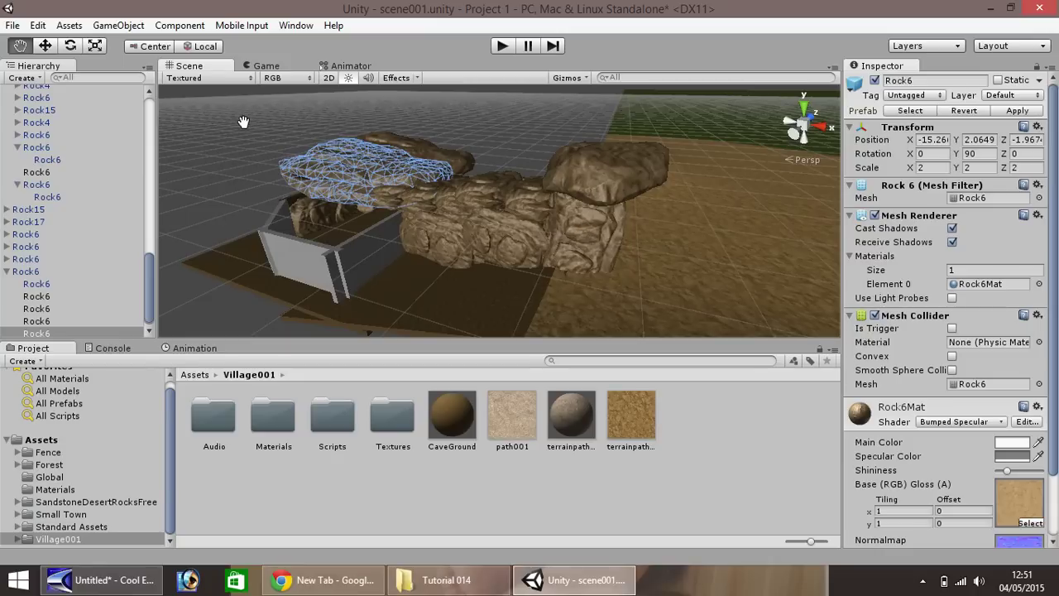
drag(149, 291, 145, 228)
click(5, 180)
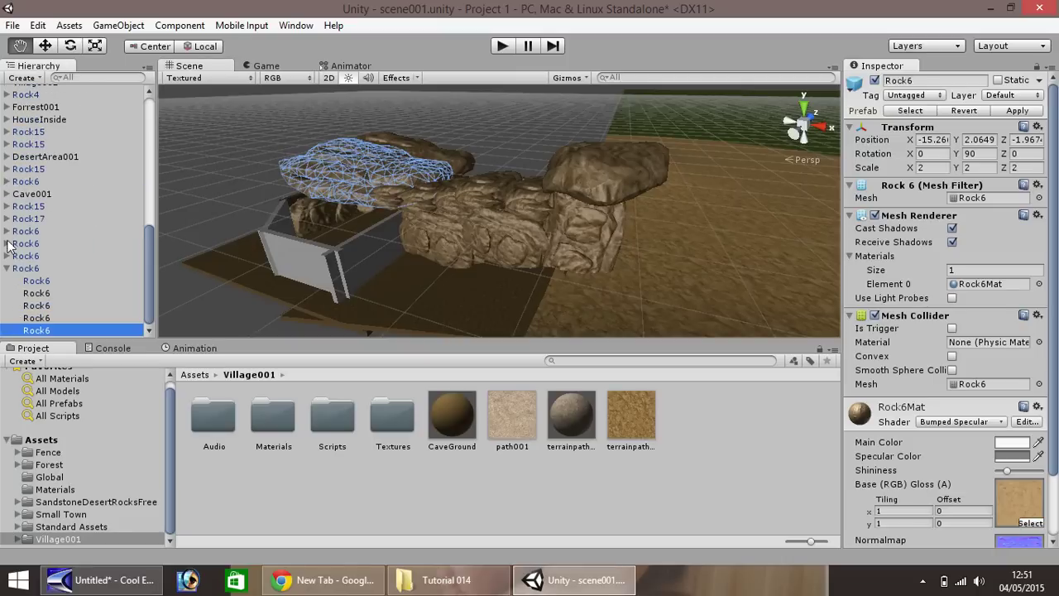
click(7, 269)
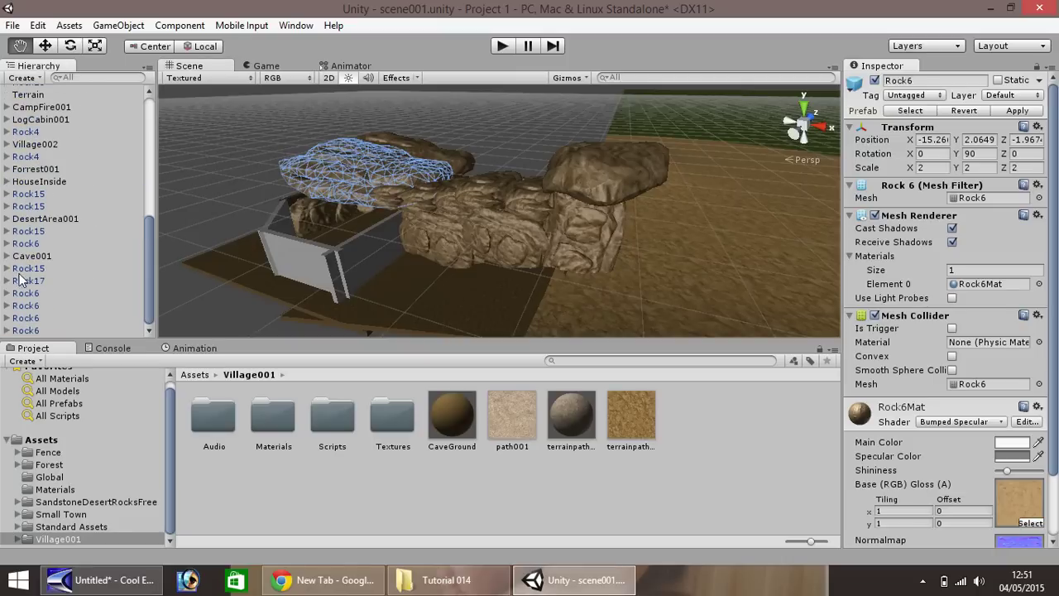
drag(17, 269, 35, 267)
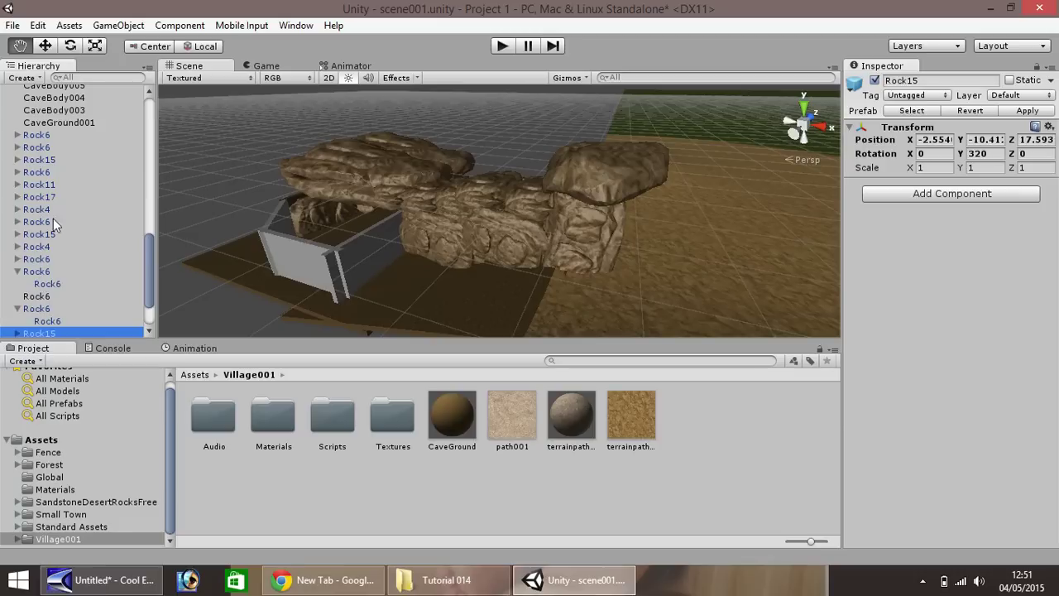
scroll(25, 225, up, 5)
click(6, 245)
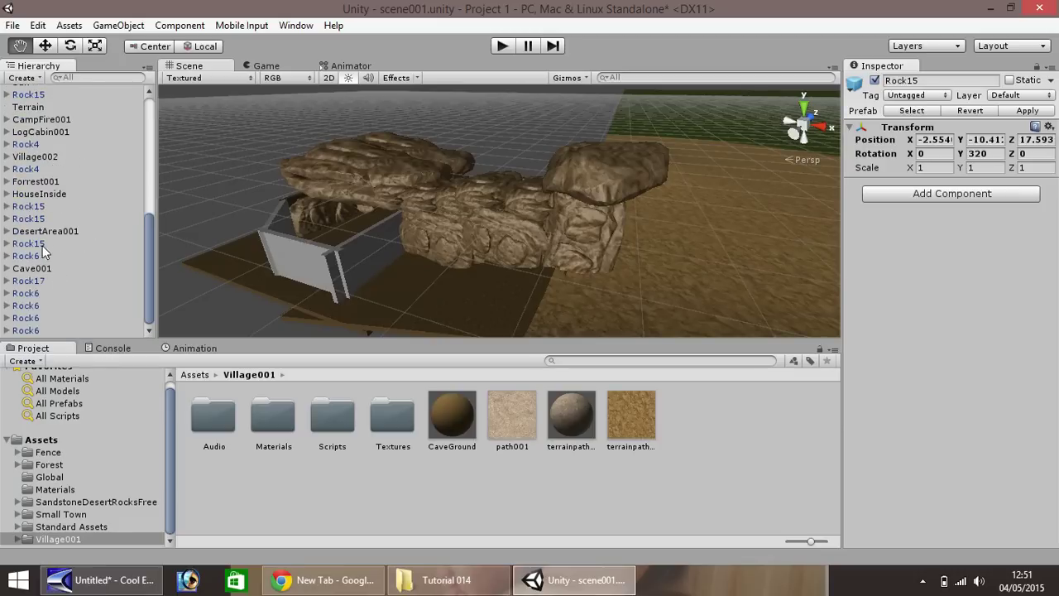
Move all the loose rocks listed directly above and below Player into the Cave001 group, leaving Player out
scroll(30, 213, up, 5)
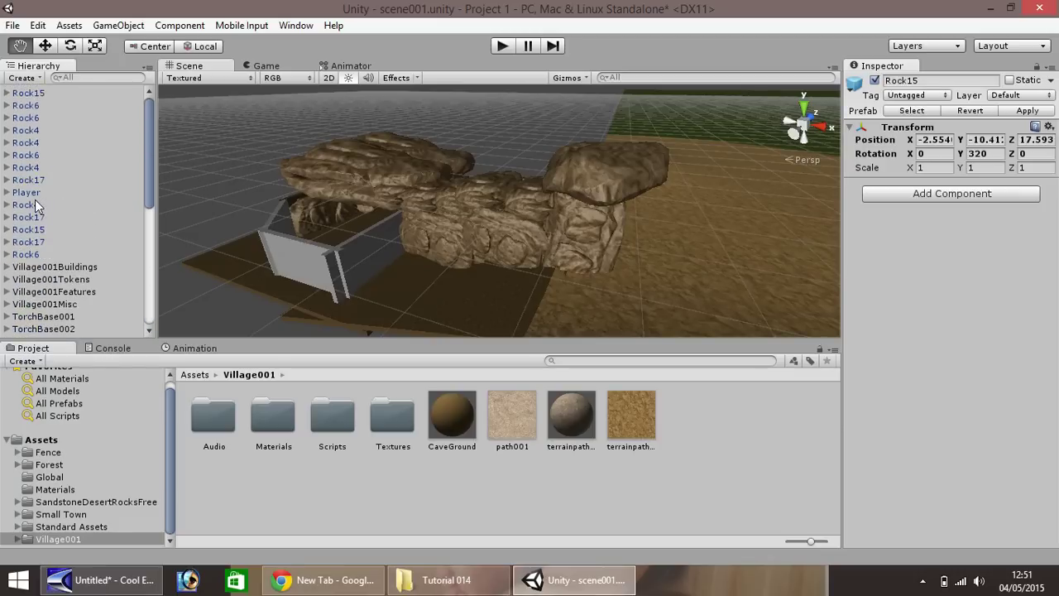
click(25, 254)
shift+click(25, 242)
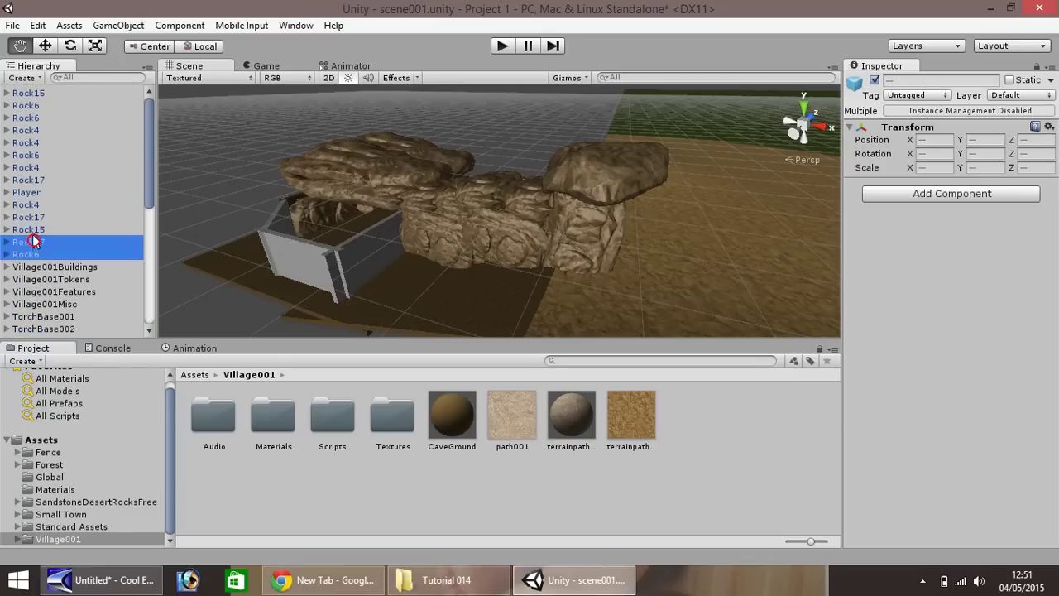
shift+click(28, 216)
shift+click(25, 204)
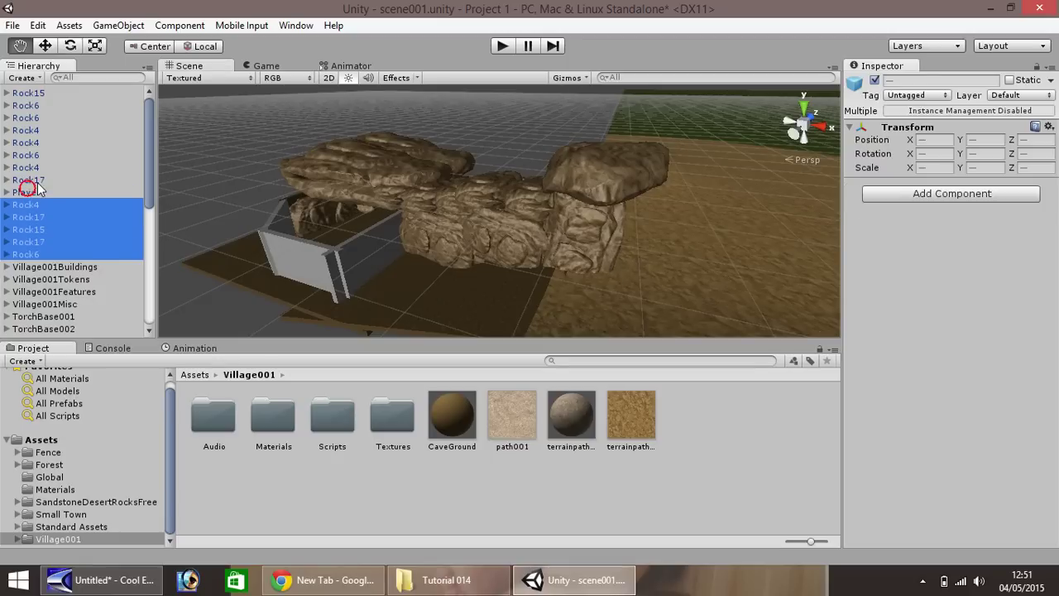
ctrl+click(33, 179)
ctrl+click(35, 168)
ctrl+click(35, 155)
ctrl+click(33, 142)
ctrl+click(33, 130)
ctrl+click(33, 118)
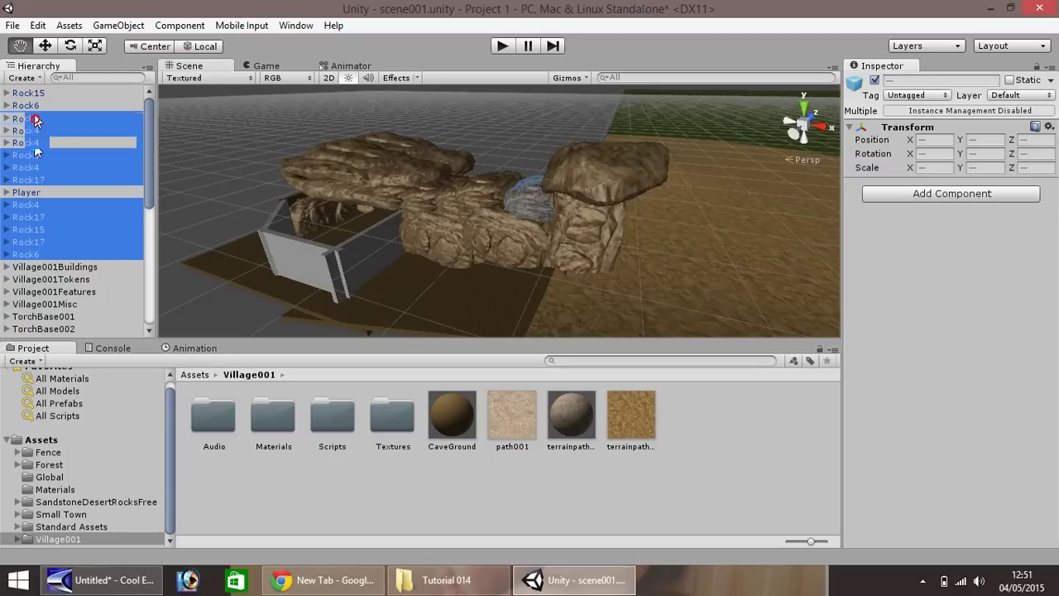
ctrl+click(35, 106)
ctrl+click(33, 92)
drag(151, 157, 150, 207)
drag(35, 129, 39, 266)
drag(151, 257, 140, 142)
Move the scattered Rock15, Rock4 and Rock6 objects listed between TorchBase002 and Cave001 into the Cave001 group and collapse it
click(30, 180)
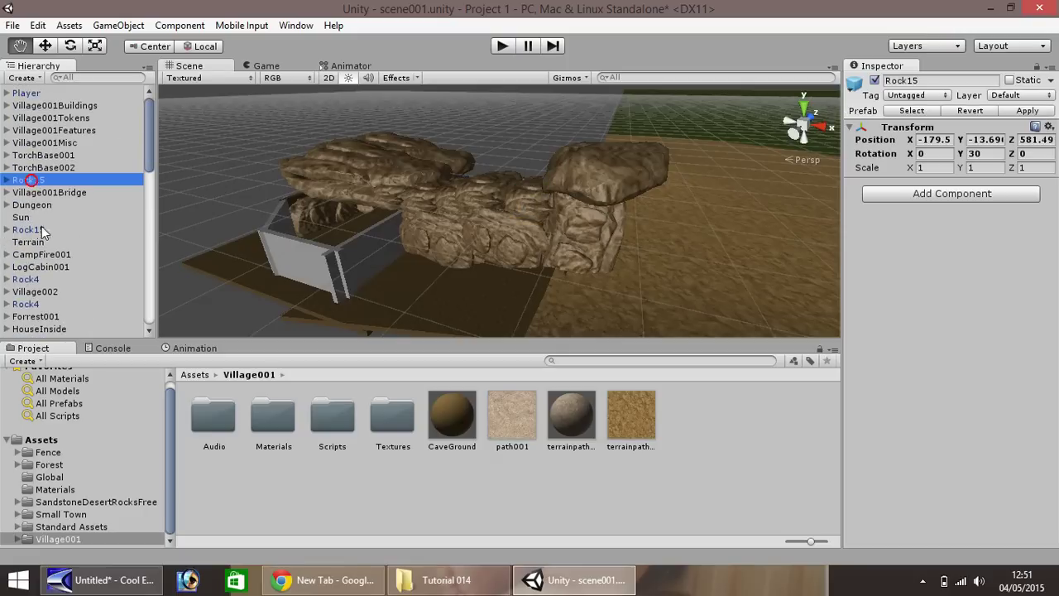
ctrl+click(38, 229)
ctrl+click(29, 279)
ctrl+click(35, 303)
scroll(55, 287, down, 5)
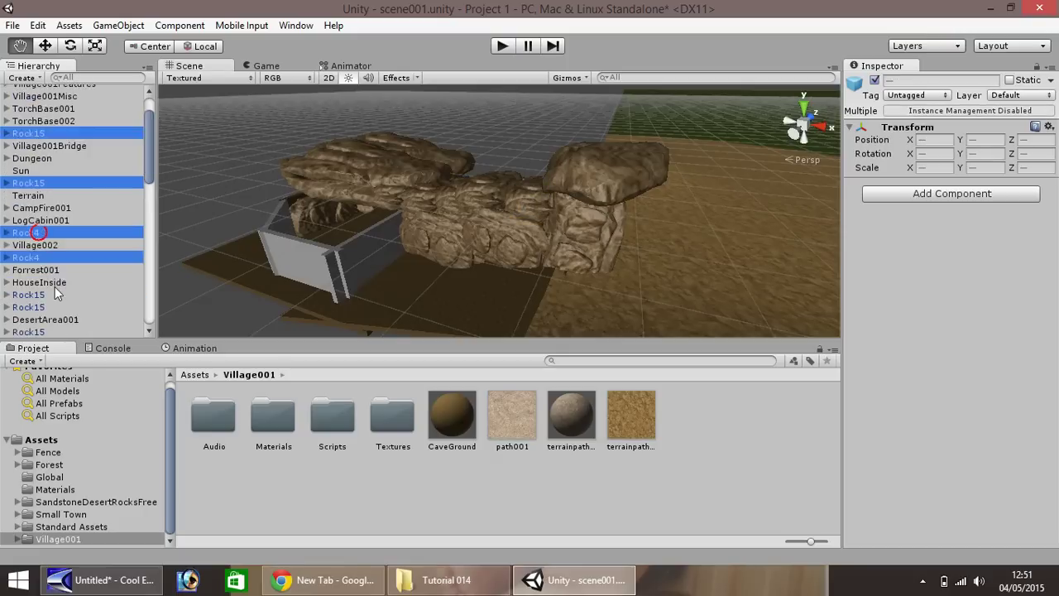
ctrl+click(39, 201)
ctrl+click(39, 214)
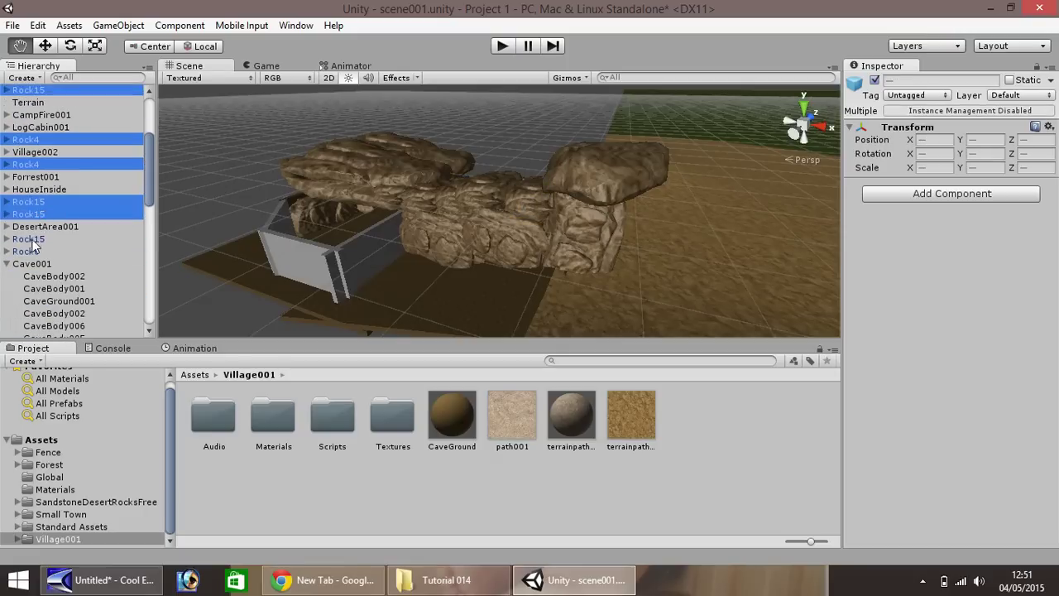
ctrl+click(33, 238)
ctrl+click(32, 250)
drag(32, 252, 31, 264)
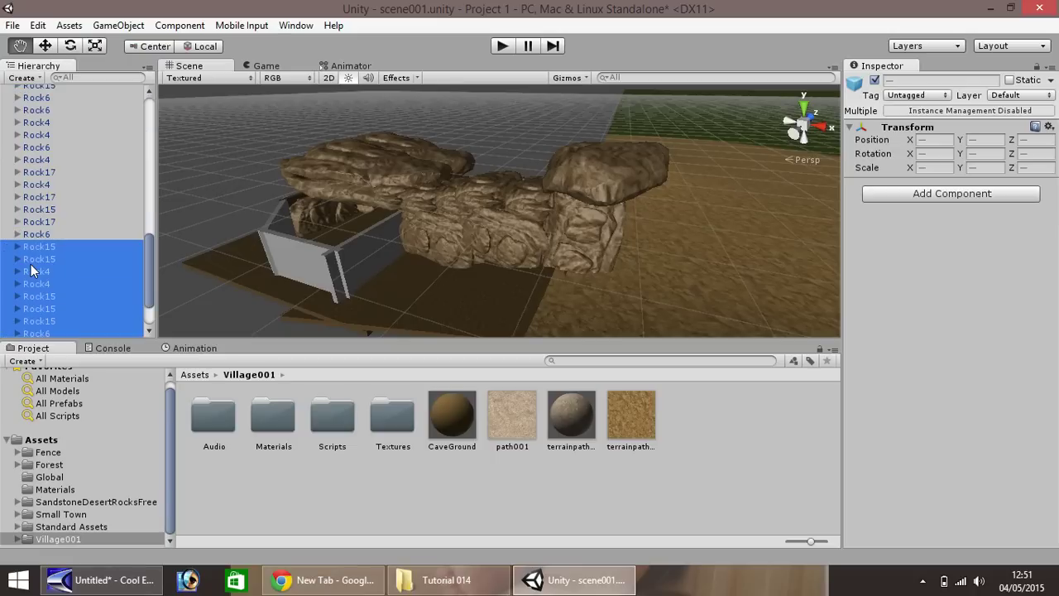
scroll(51, 266, up, 5)
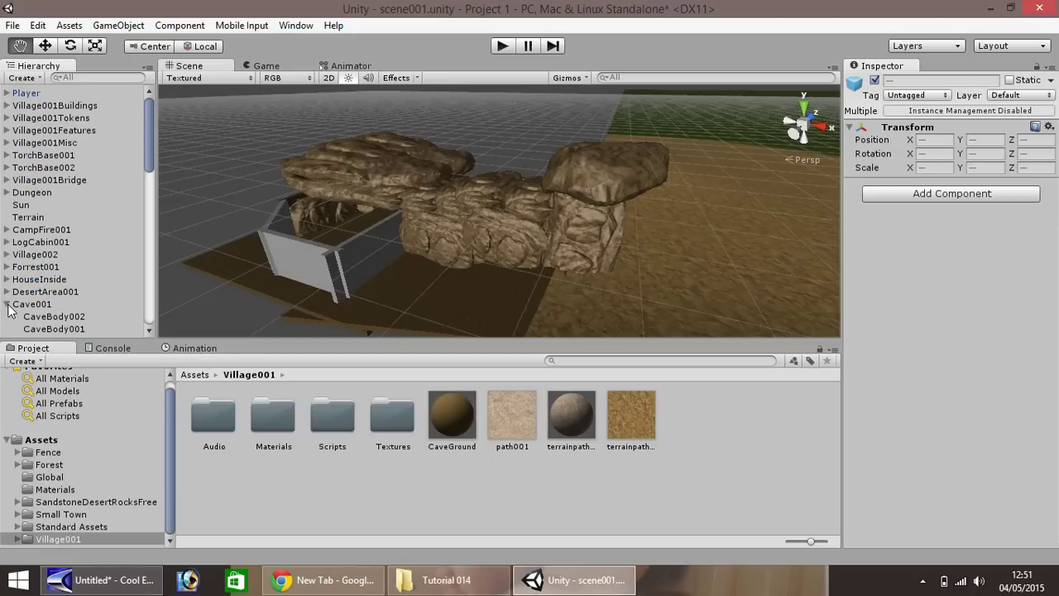
click(8, 305)
Move the remaining Rock17 and four Rock6 objects listed below Cave001 into the Cave001 group and collapse it
scroll(60, 250, down, 3)
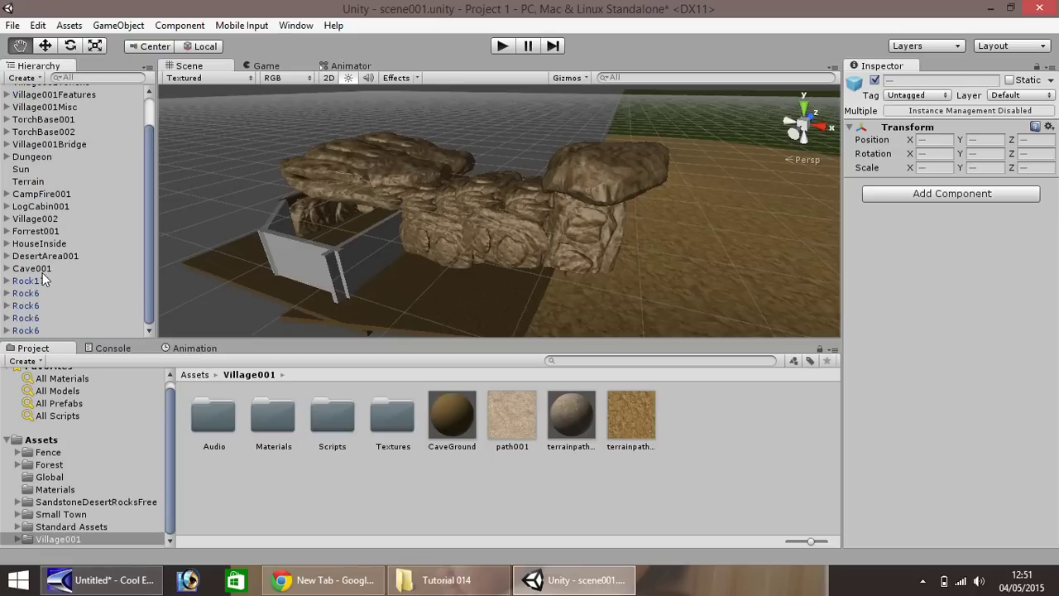
click(43, 280)
shift+click(35, 331)
drag(35, 294, 31, 268)
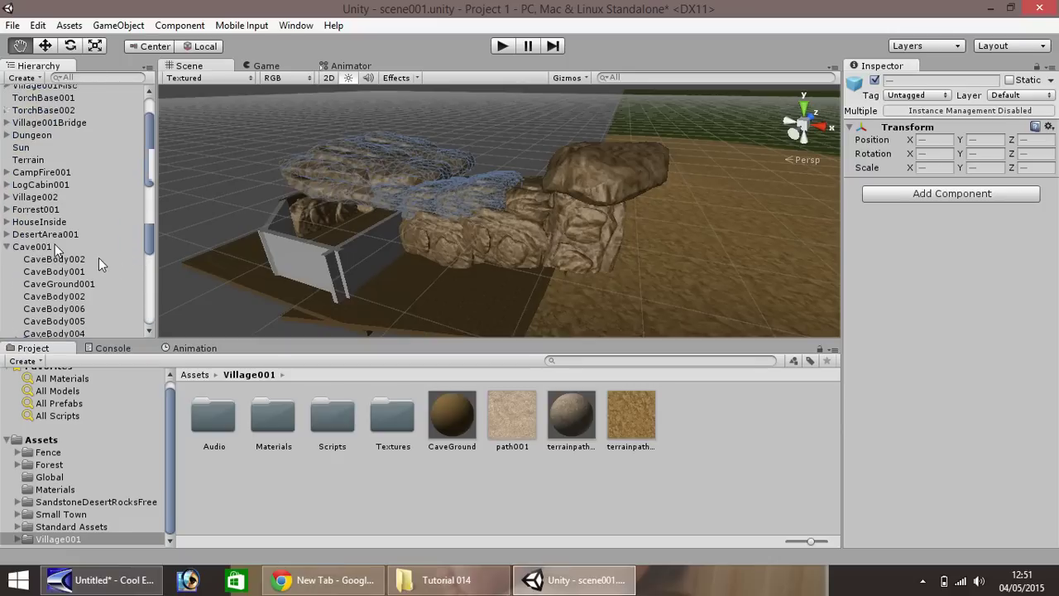
click(7, 247)
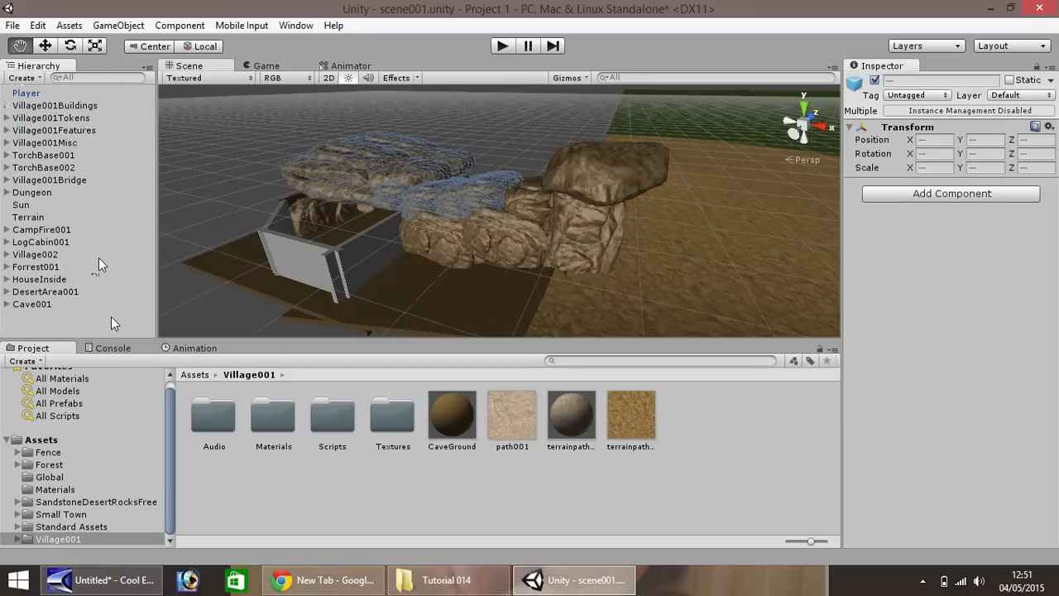